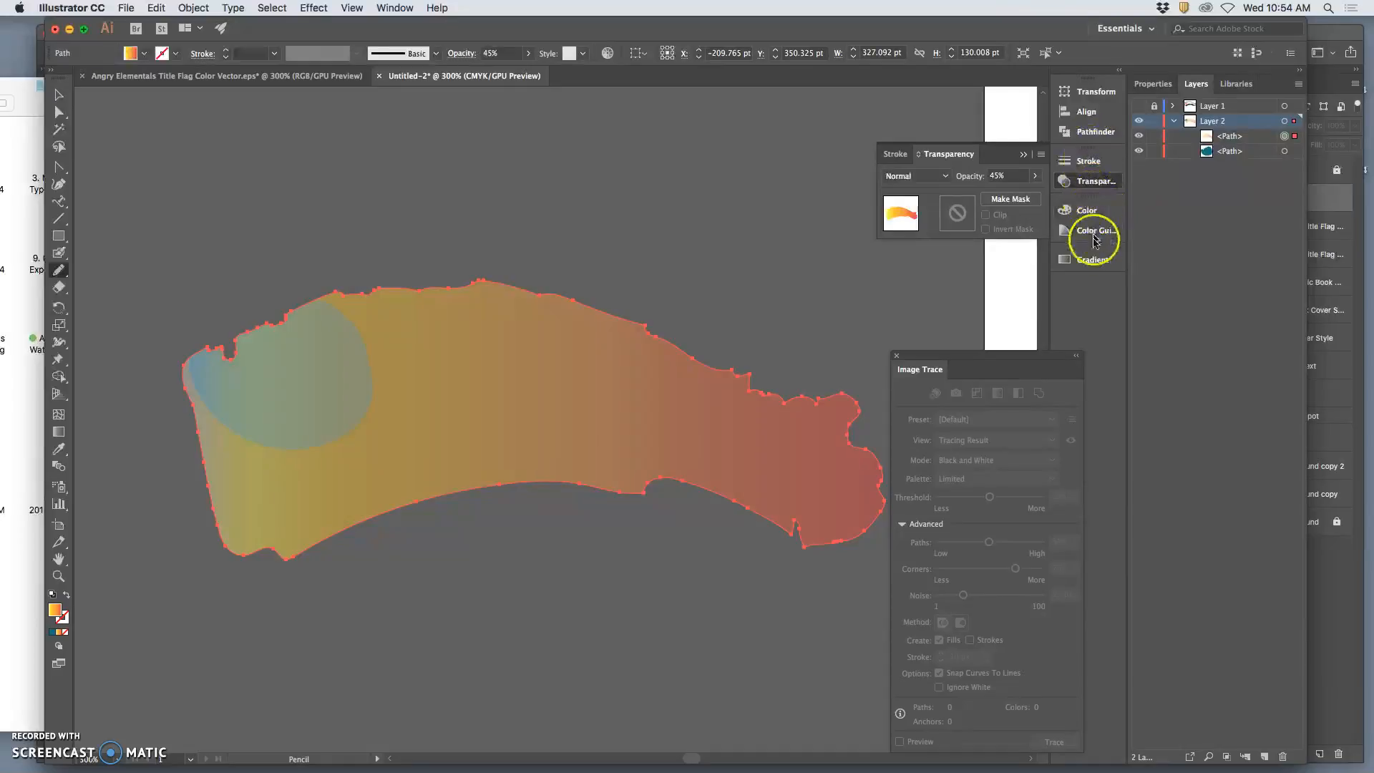
# Set the orange-to-red path's linear gradient angle to 15° and check it with the blue shape temporarily hidden.
pyautogui.click(1093, 259)
pyautogui.click(951, 314)
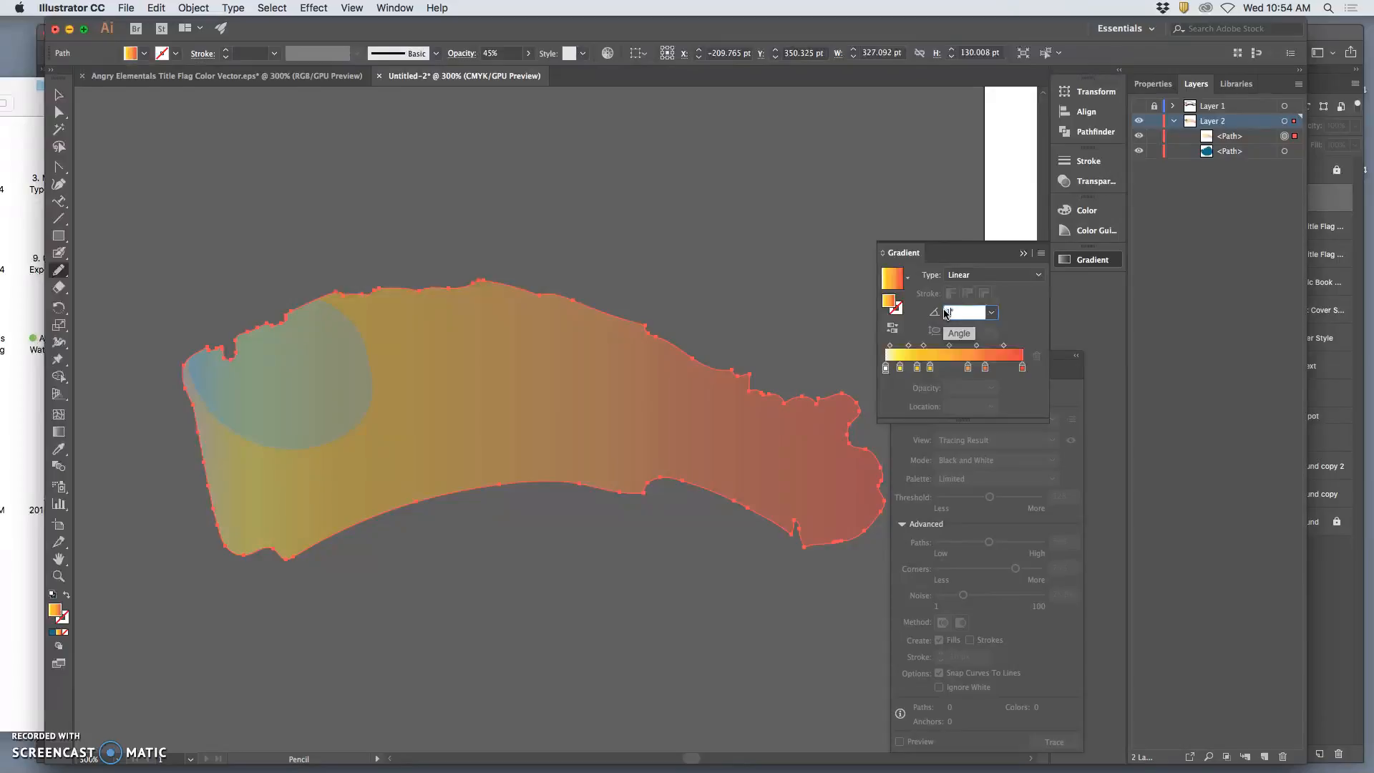
pyautogui.click(800, 279)
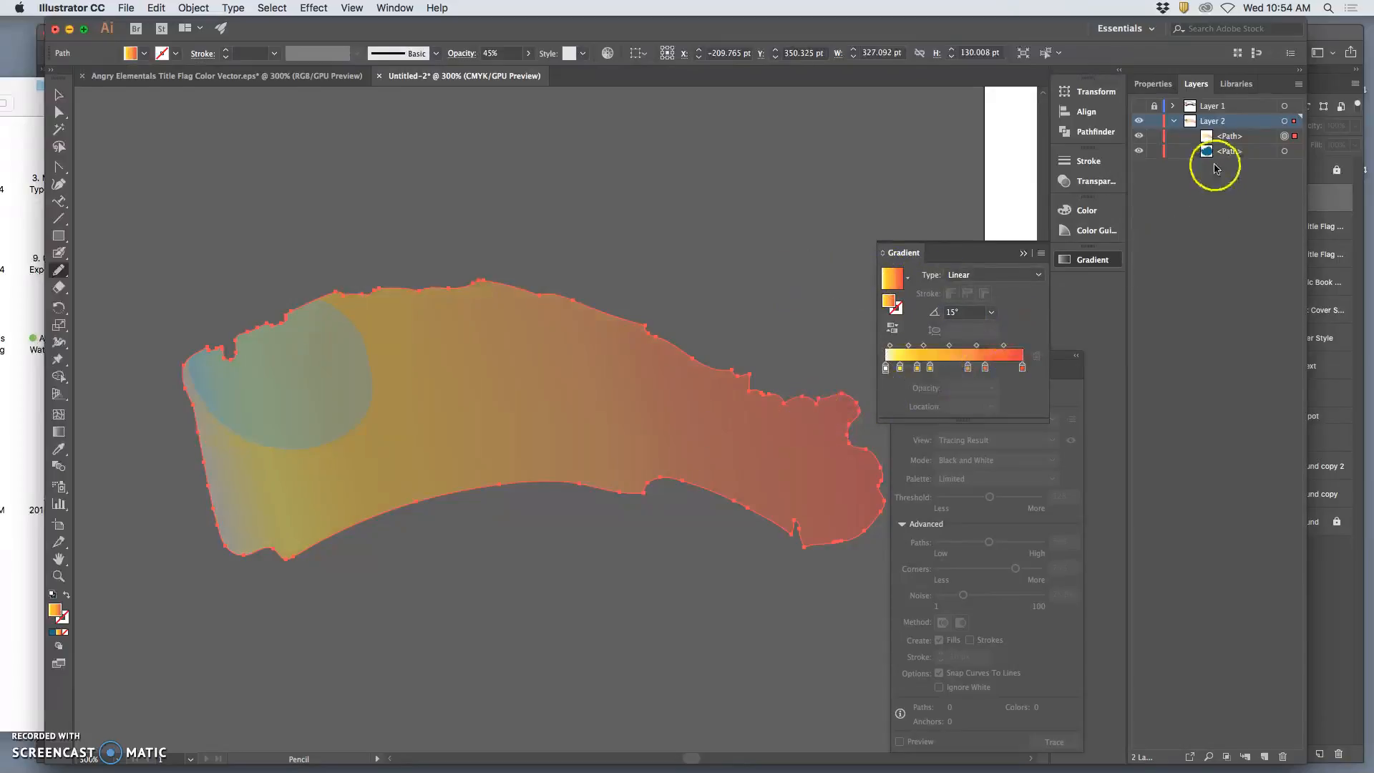
pyautogui.click(1140, 151)
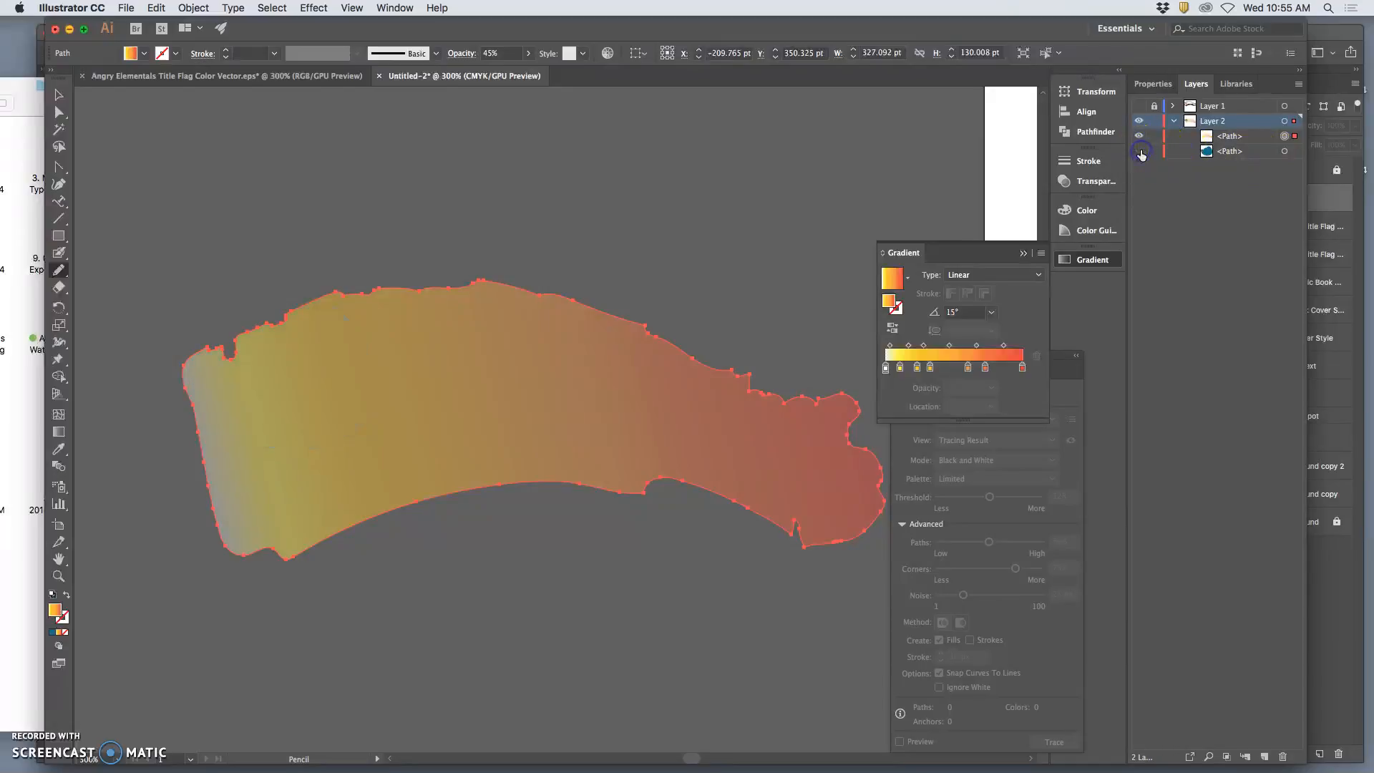
pyautogui.click(1139, 151)
# Copy the gradient path in Layer 2 and paste the duplicate in place.
pyautogui.click(1285, 136)
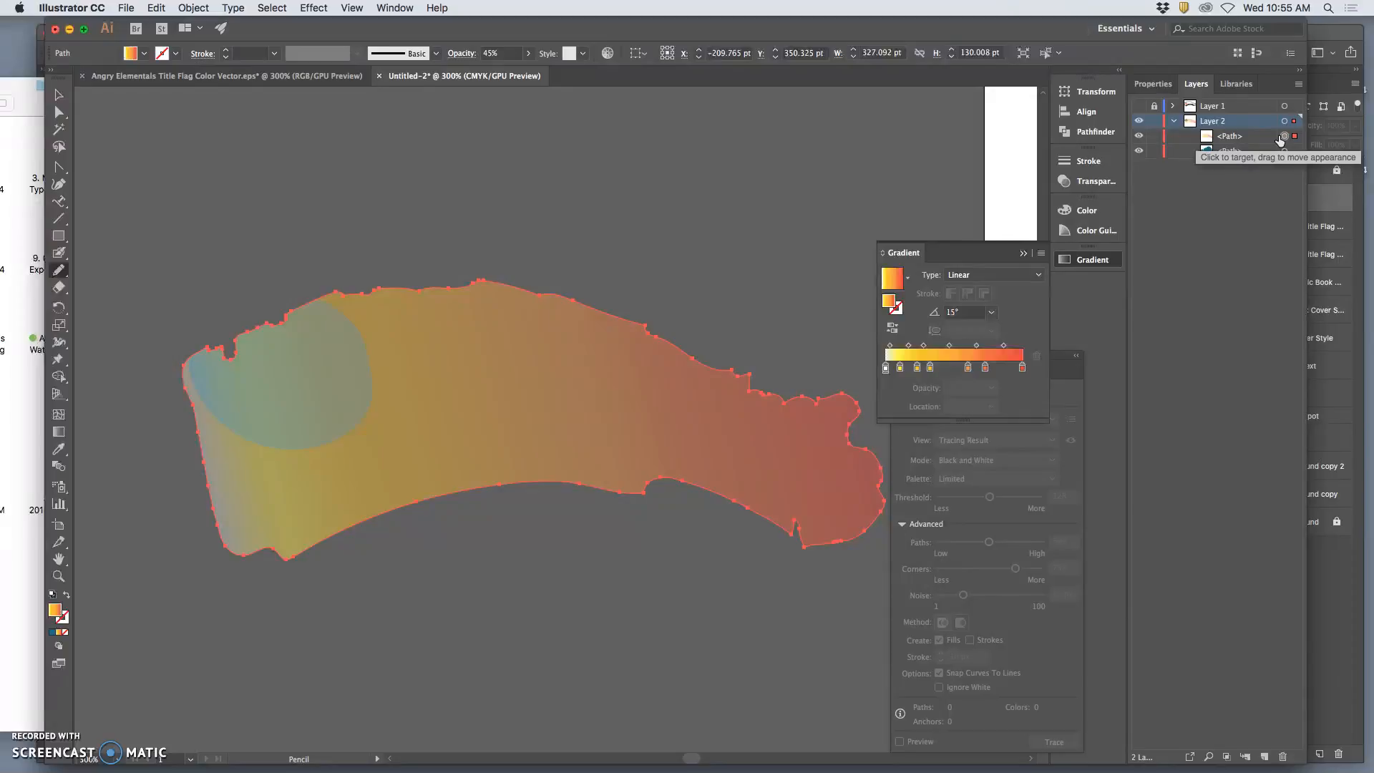
pyautogui.click(156, 8)
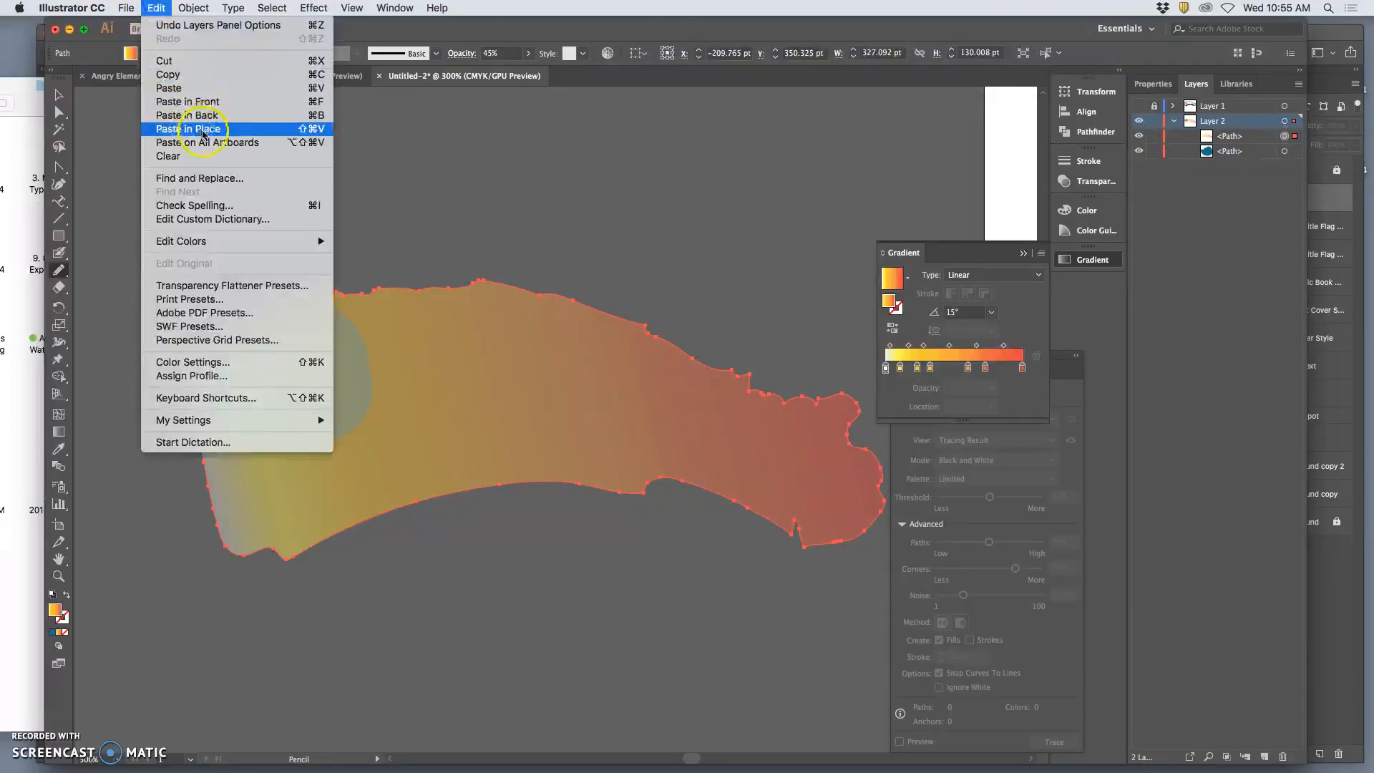
pyautogui.click(190, 79)
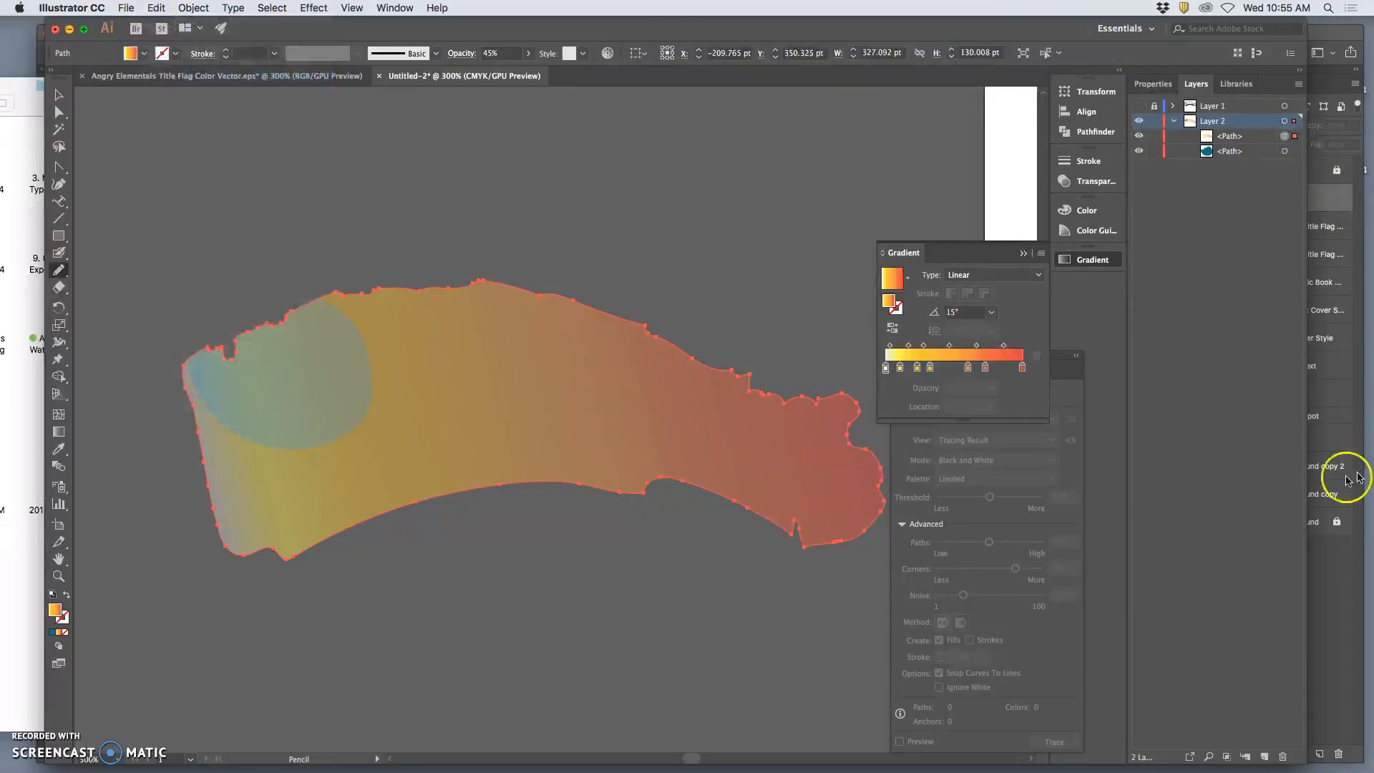
pyautogui.click(165, 8)
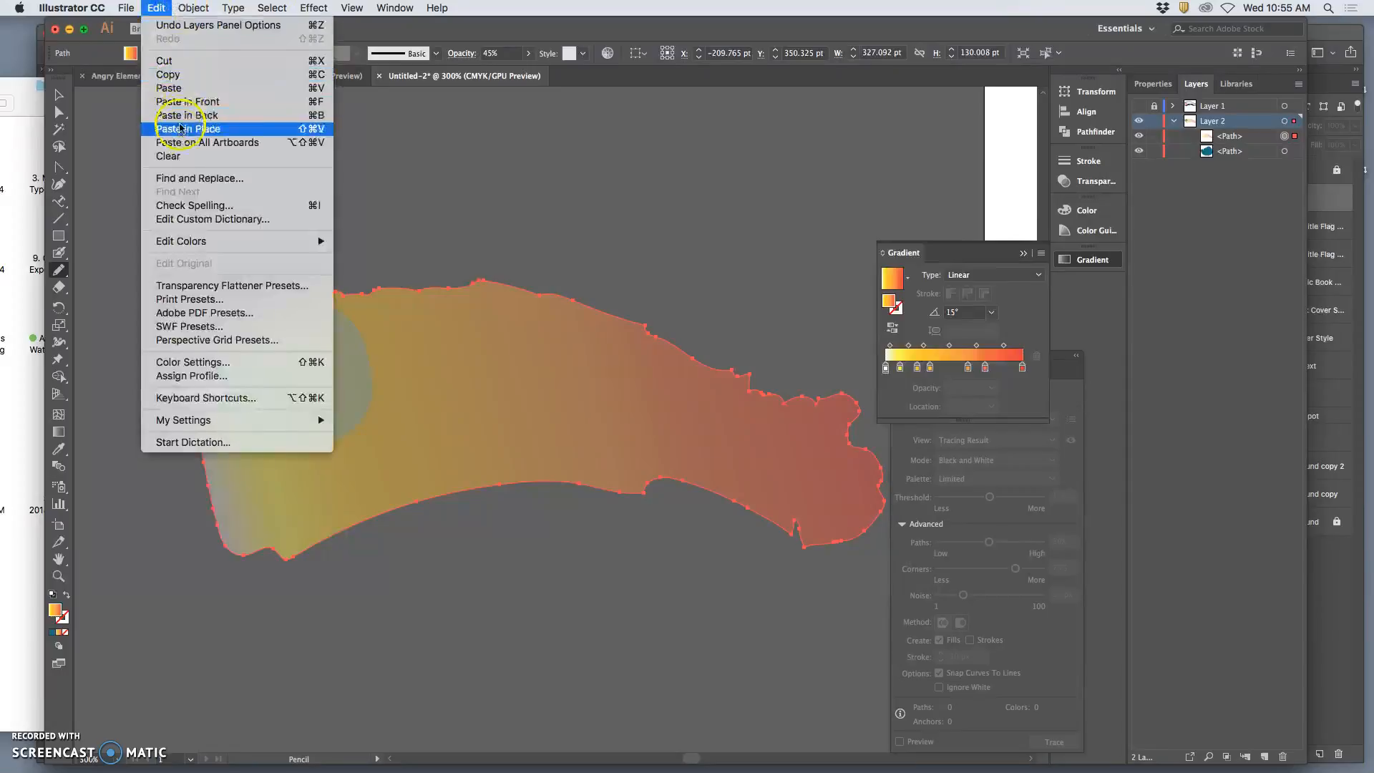
pyautogui.click(181, 129)
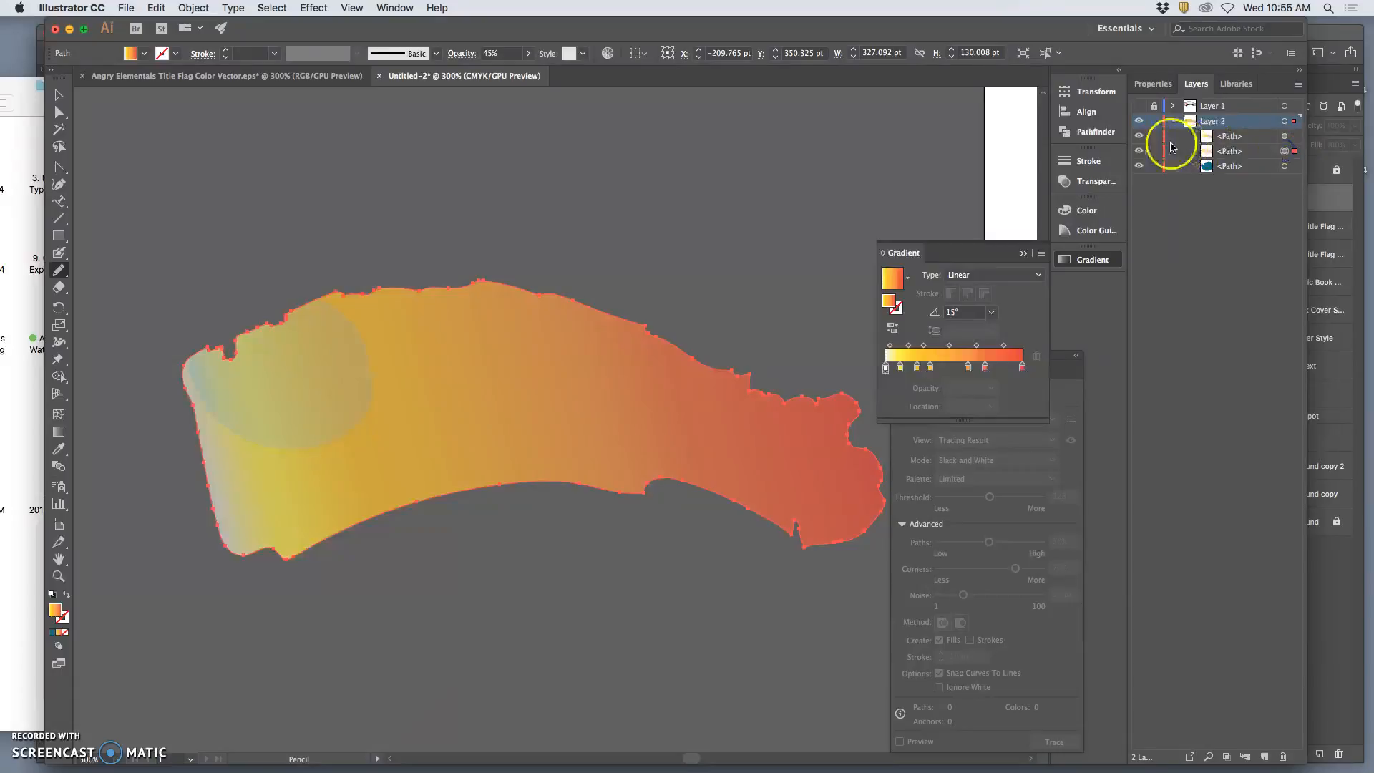
# Hide both gradient paths and sample the blue shape's colour with the Eyedropper.
pyautogui.click(1141, 137)
pyautogui.click(1137, 152)
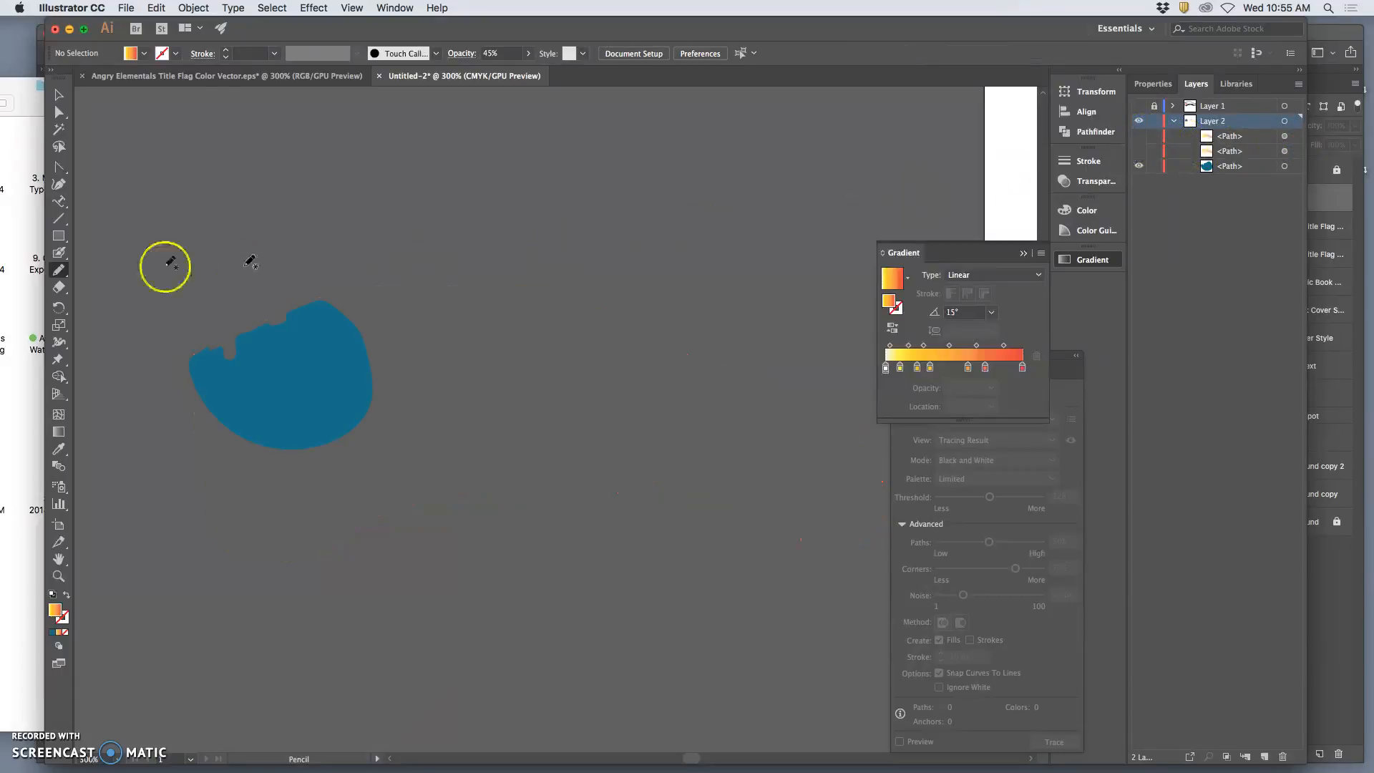
pyautogui.click(61, 449)
pyautogui.click(270, 395)
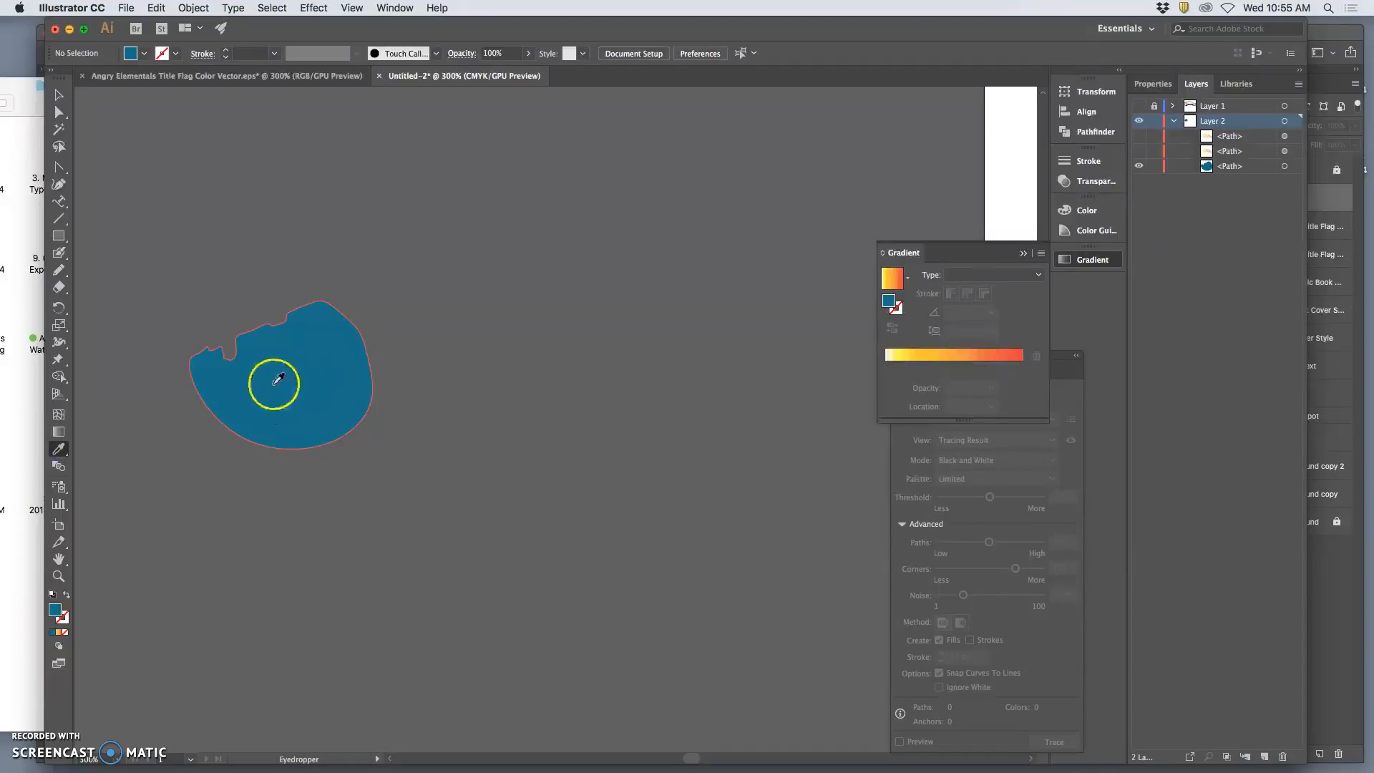
# Show the lower gradient path and fill it with the sampled solid blue, hiding the original blue shape.
pyautogui.click(1139, 151)
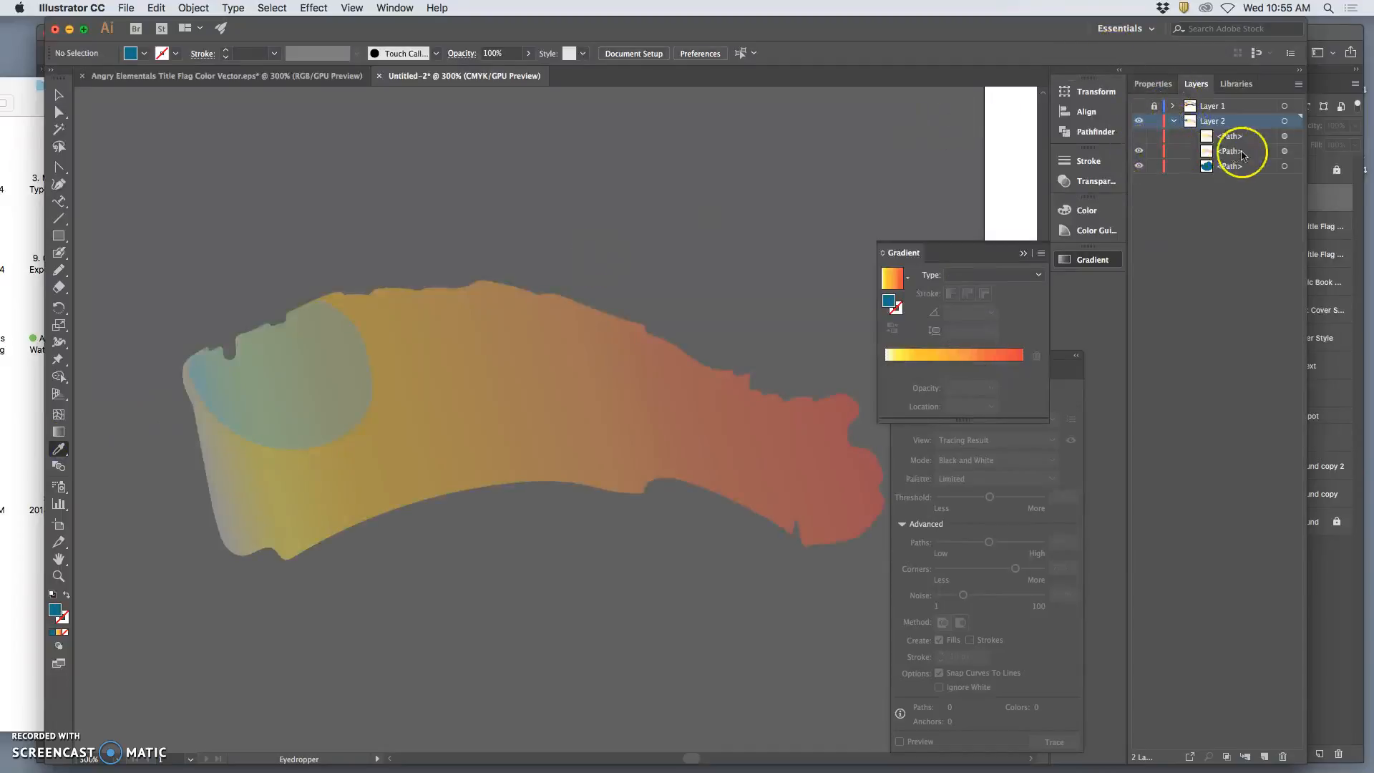
pyautogui.click(1284, 151)
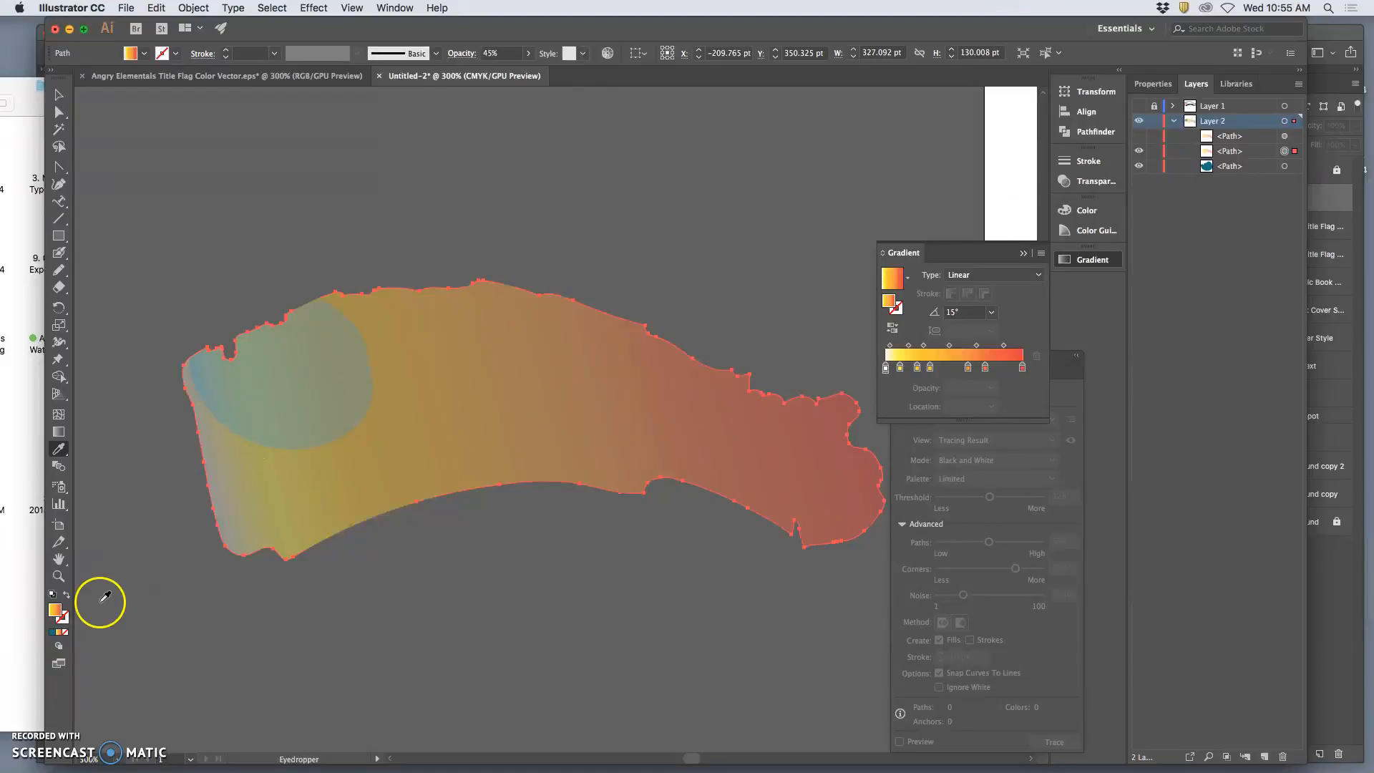
pyautogui.click(52, 633)
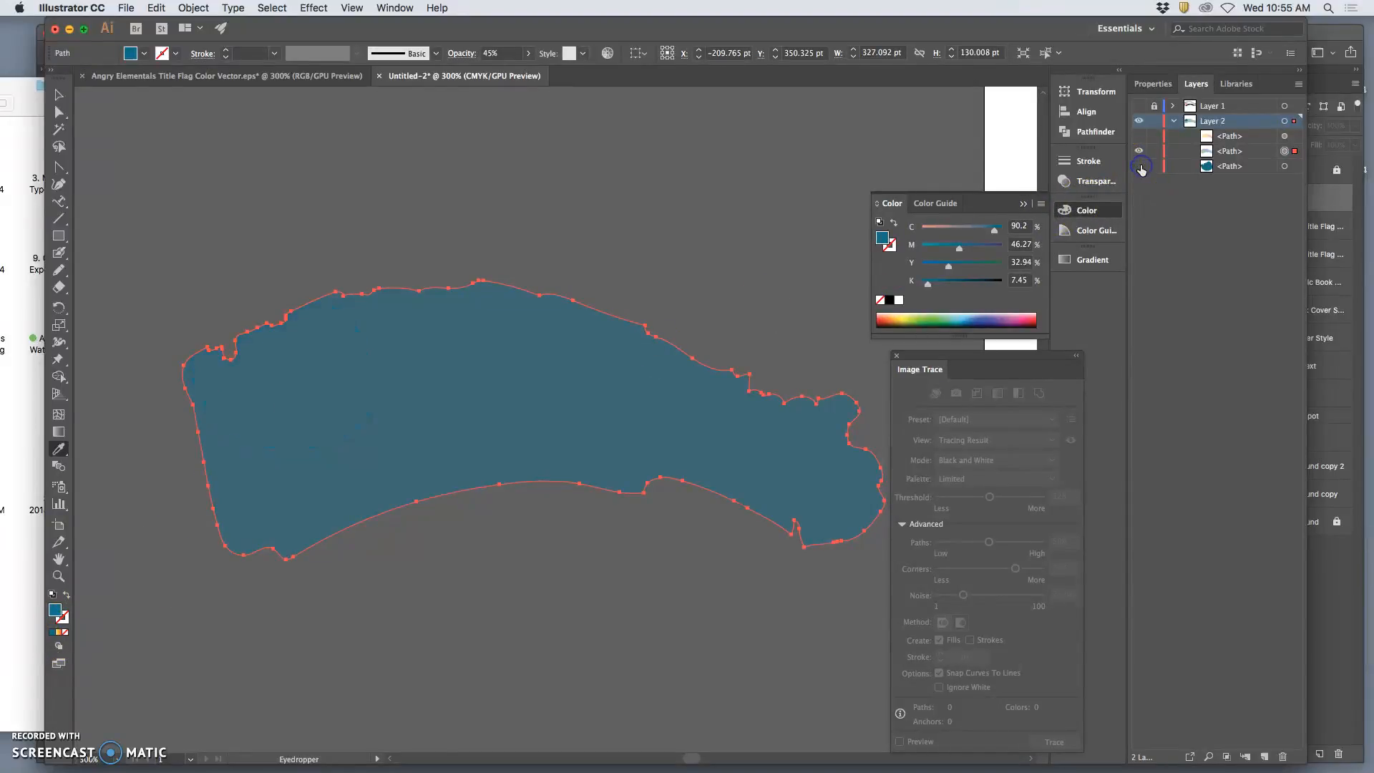
# Show the upper gradient path over the blue-filled path, toggling its visibility to compare the blend.
pyautogui.click(1139, 136)
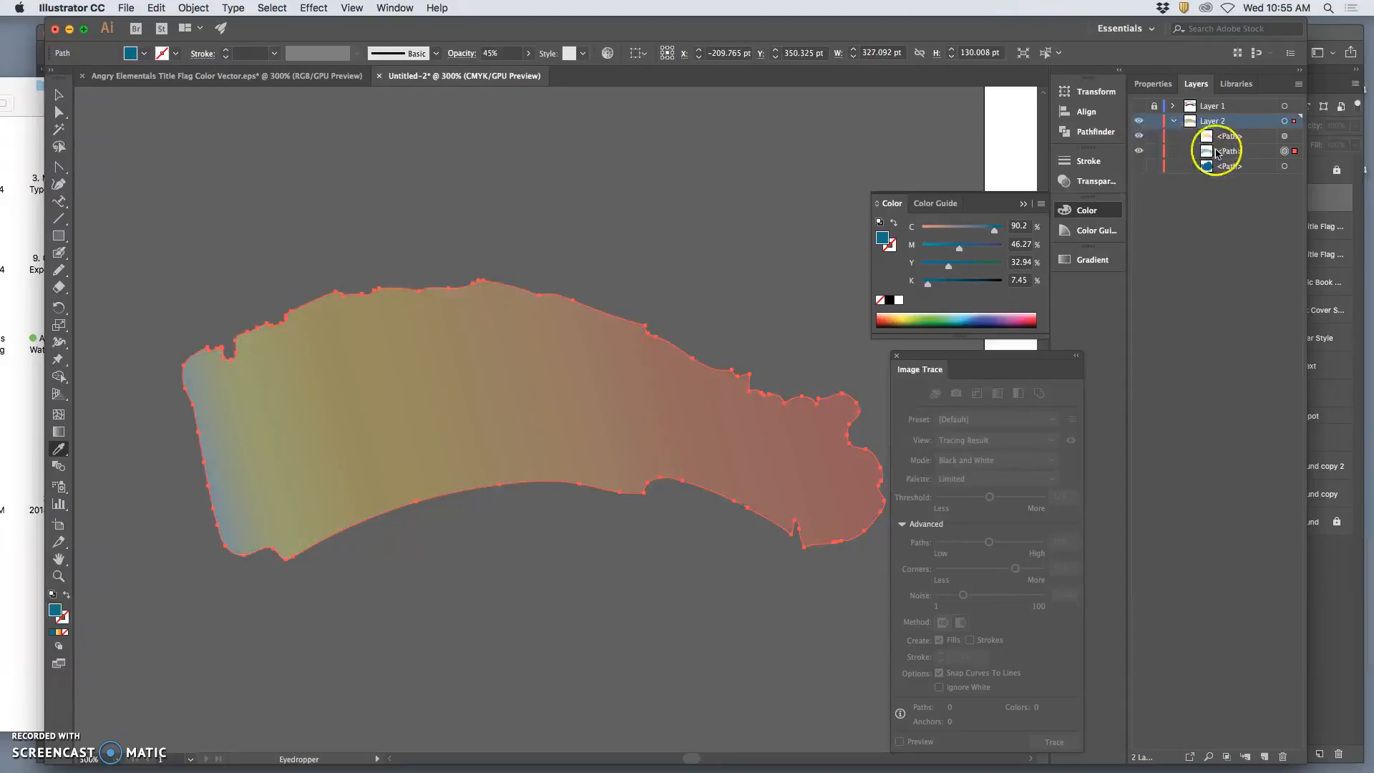
pyautogui.click(1140, 136)
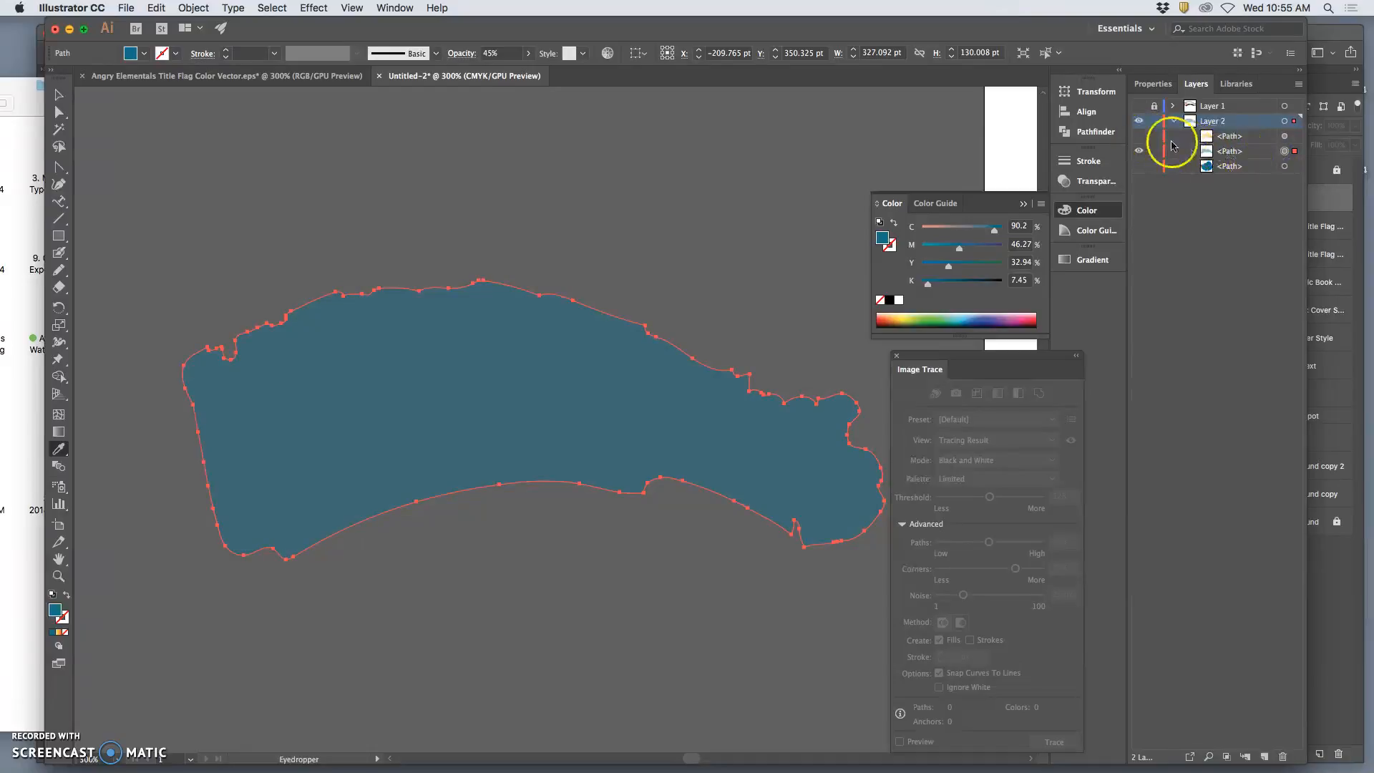
pyautogui.click(1140, 136)
# Raise the opacity of the blue-filled path beneath the gradient to 100%.
pyautogui.click(1080, 97)
pyautogui.click(1074, 96)
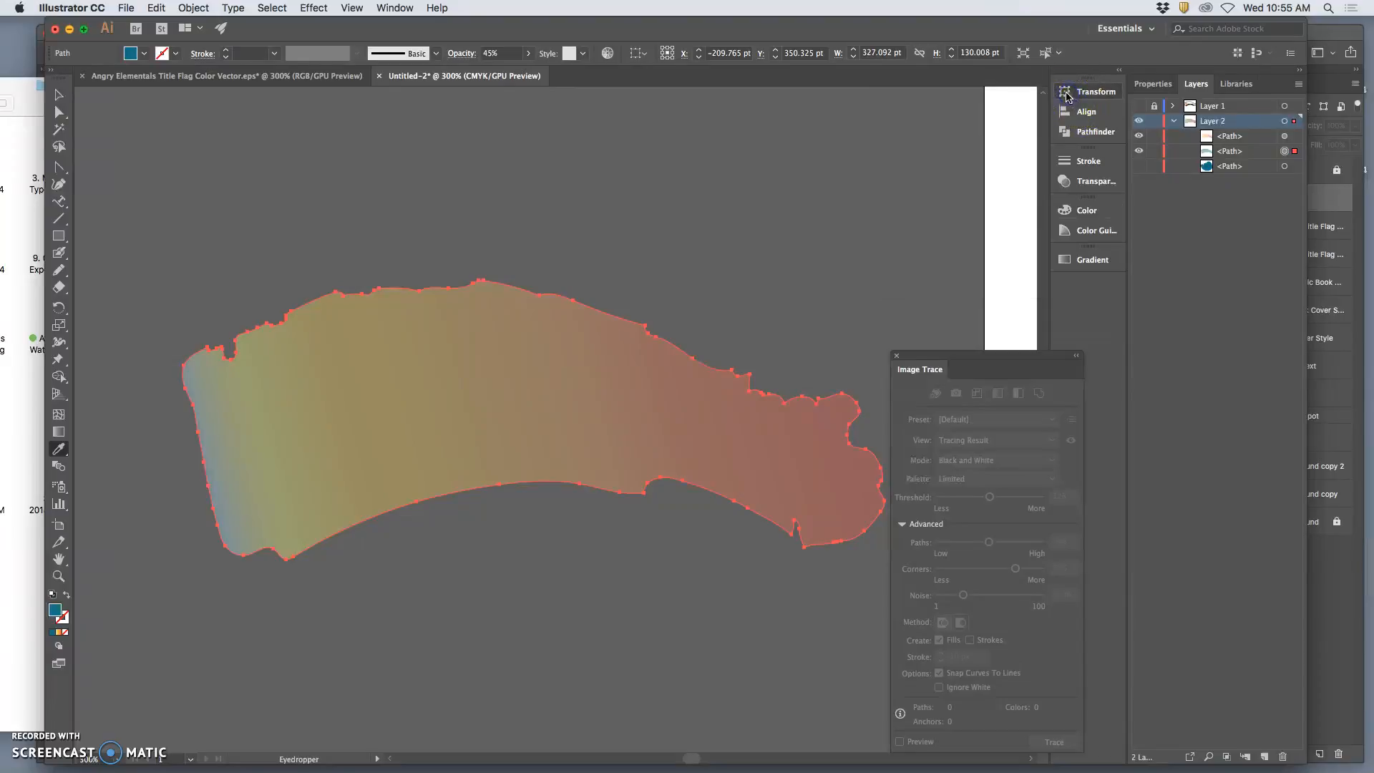
pyautogui.click(1067, 95)
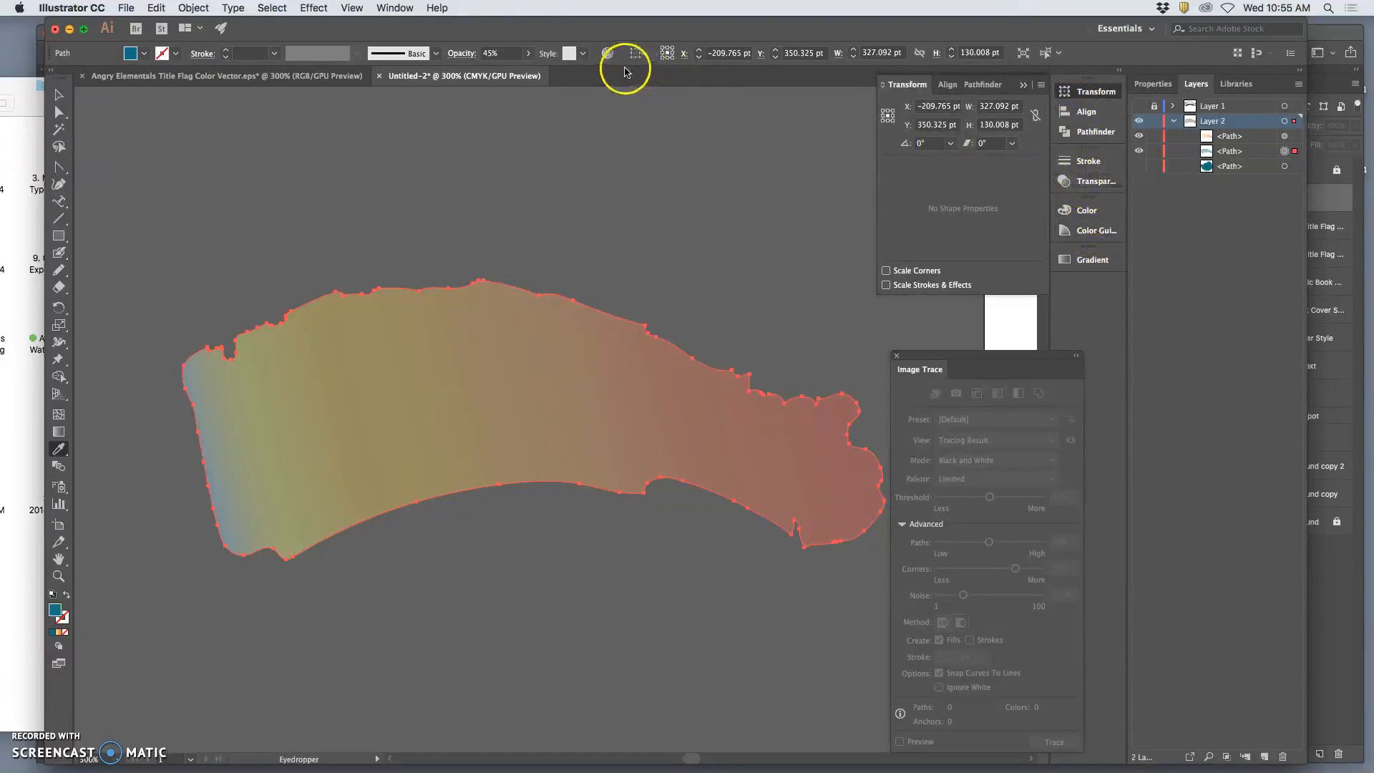
pyautogui.click(1074, 181)
pyautogui.click(1034, 176)
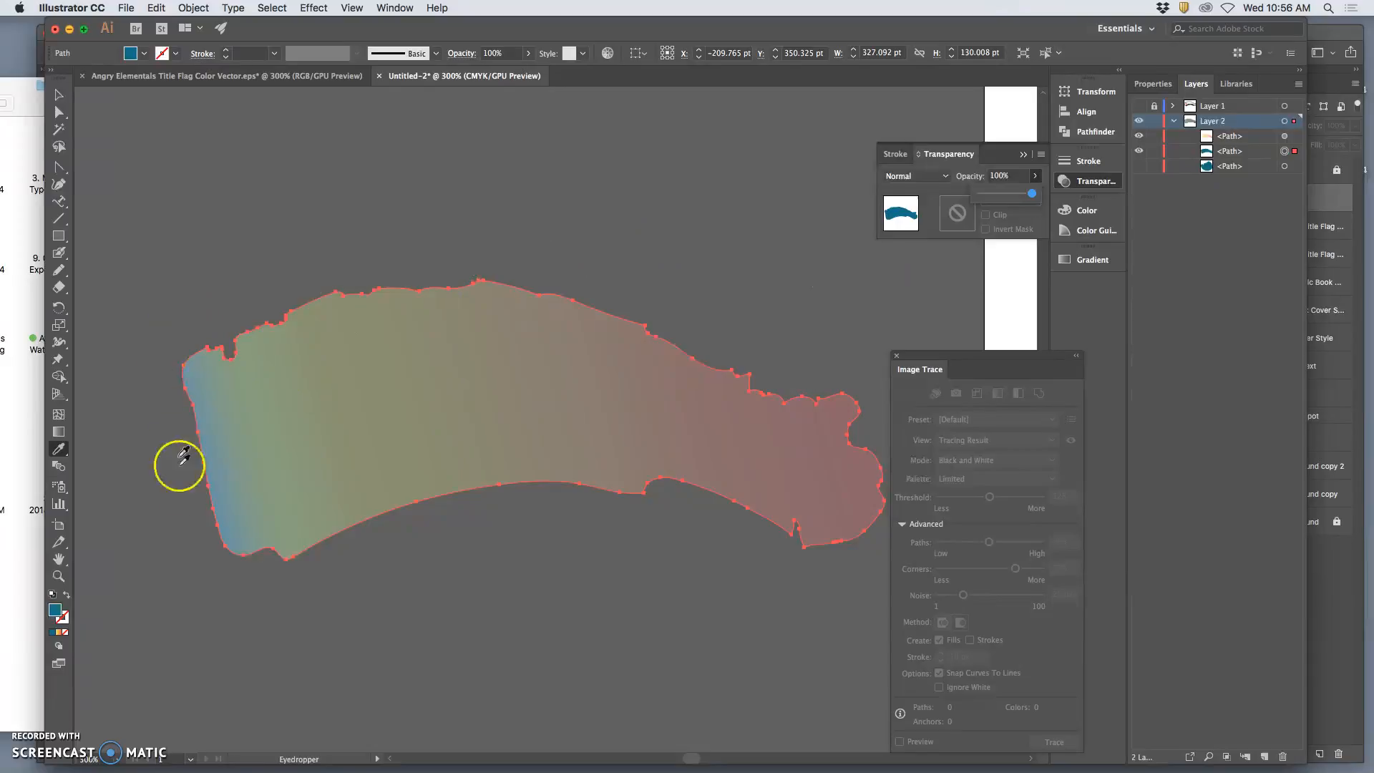
# Change the blue path's fill colour to 2E90A0 and show the Layer 1 lettering.
pyautogui.doubleClick(55, 610)
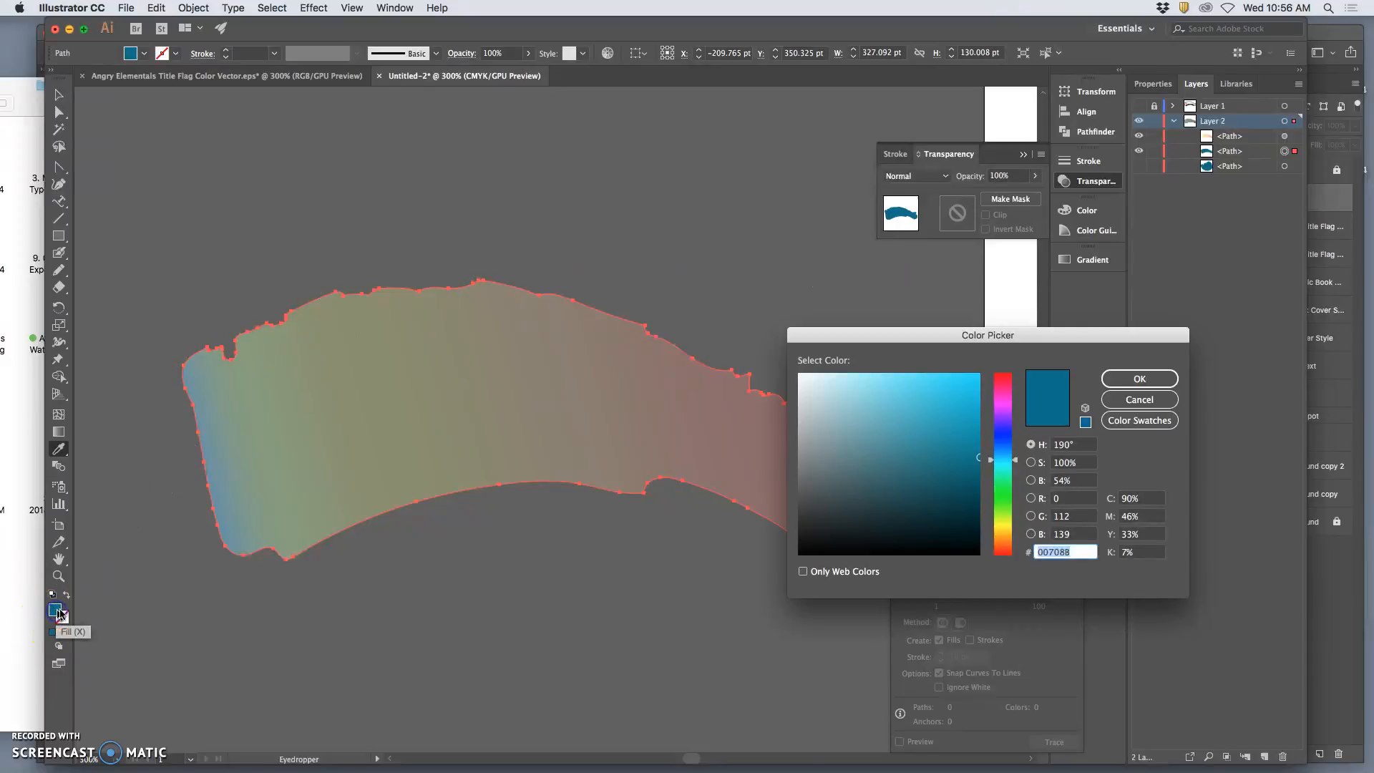
pyautogui.click(928, 440)
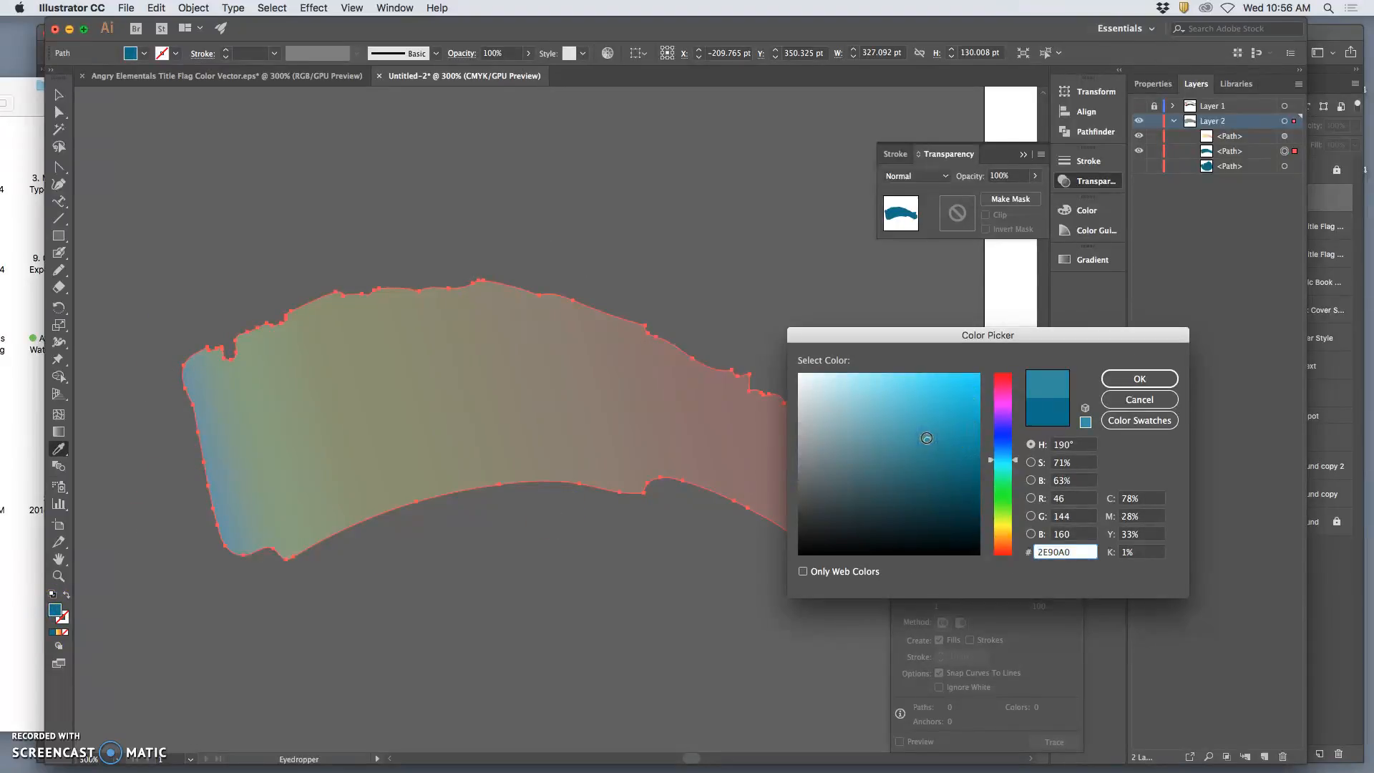
pyautogui.click(1138, 381)
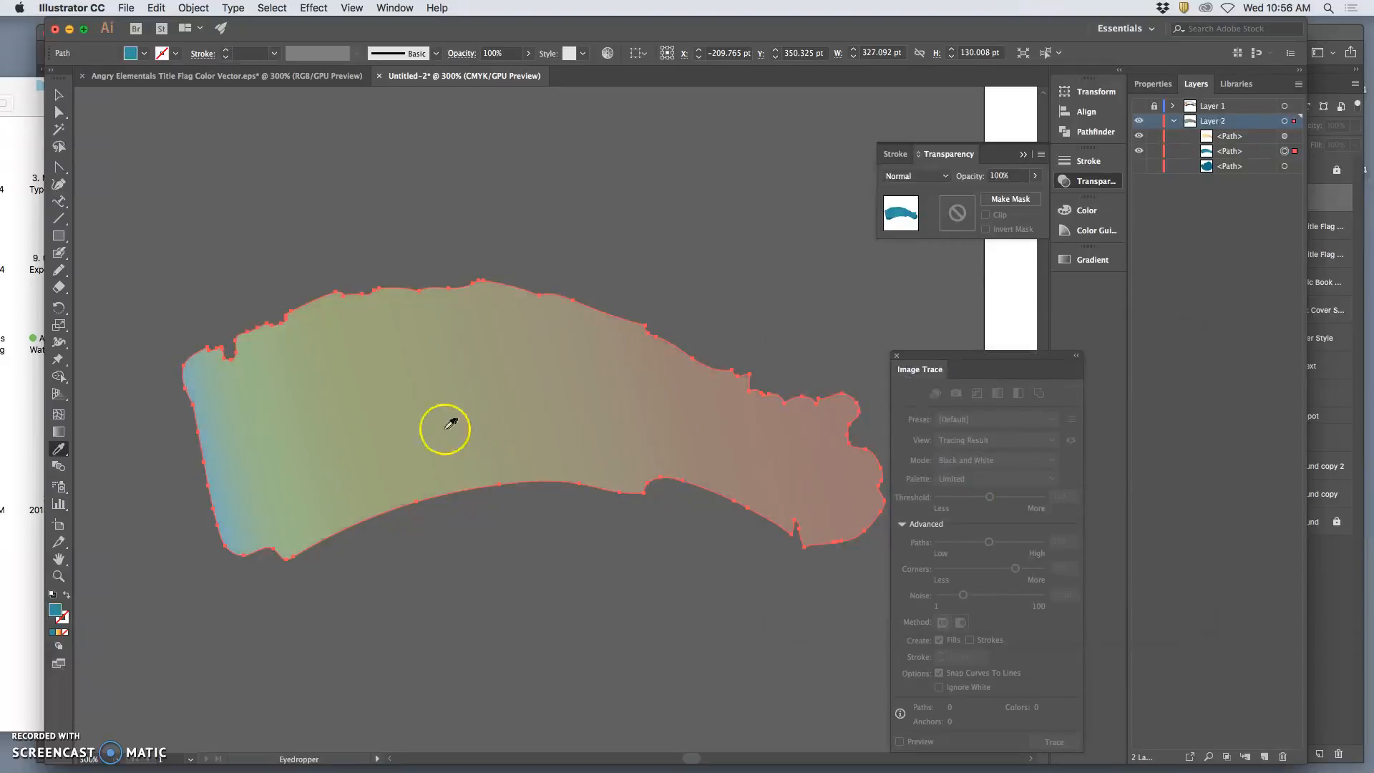
pyautogui.click(1139, 106)
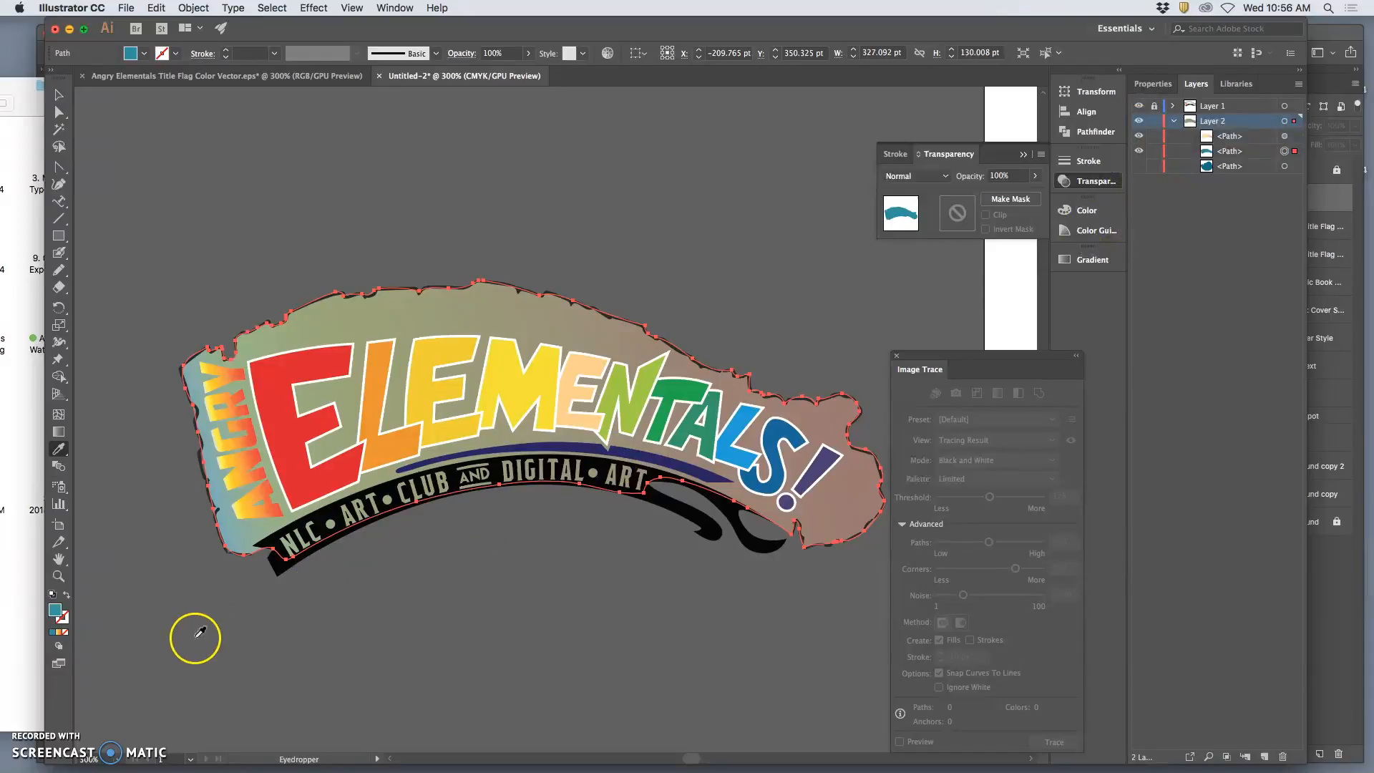
# Try the teal fills 226066 and 328A8E on the lower path, followed by a darker, muted teal.
pyautogui.doubleClick(55, 612)
pyautogui.click(919, 481)
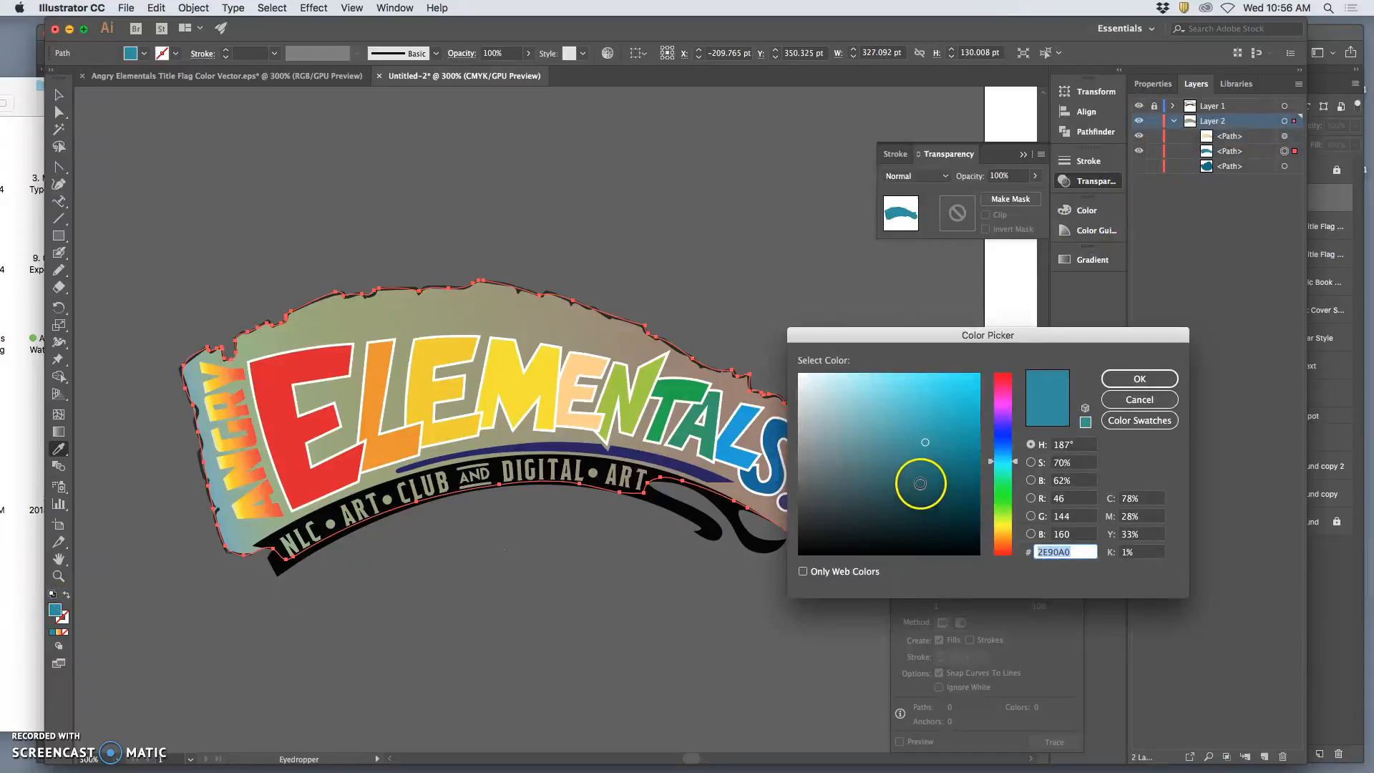
pyautogui.click(1115, 377)
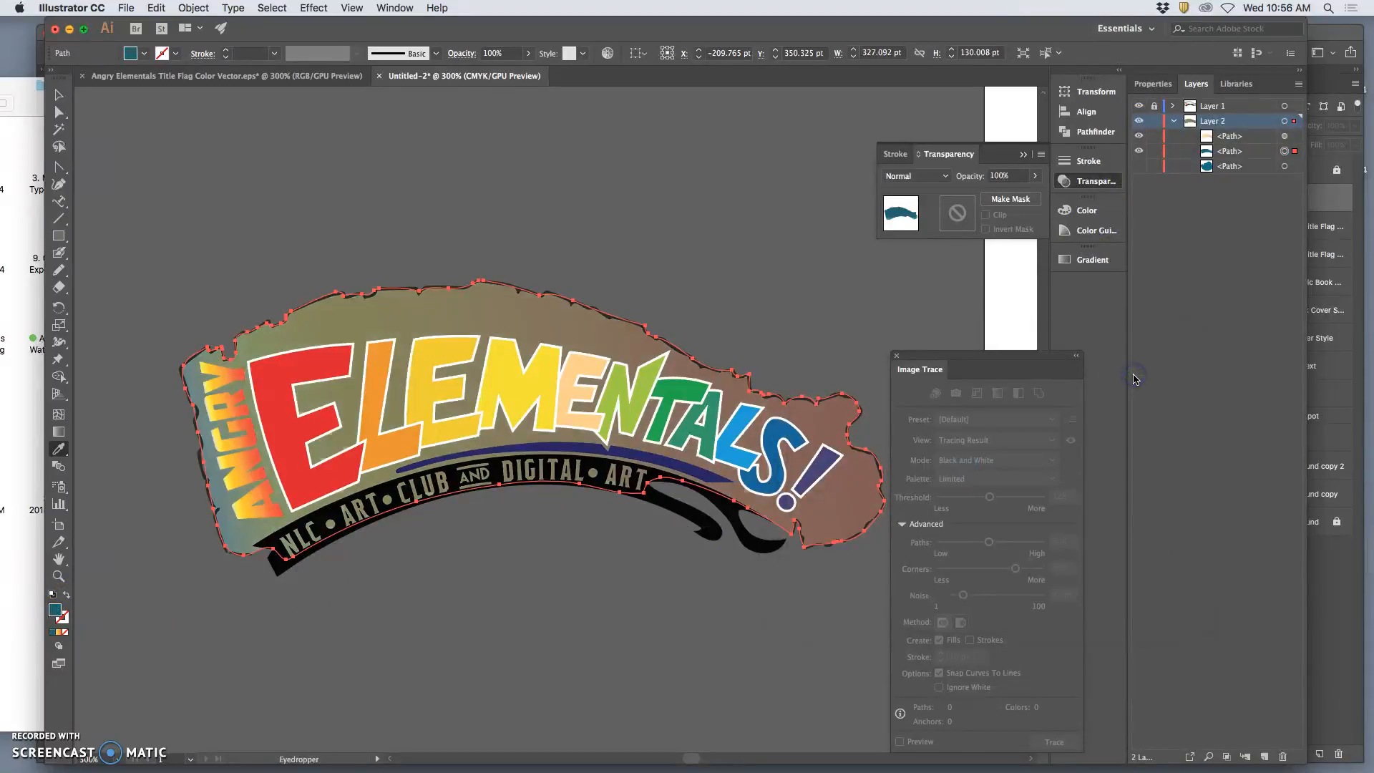
pyautogui.doubleClick(55, 611)
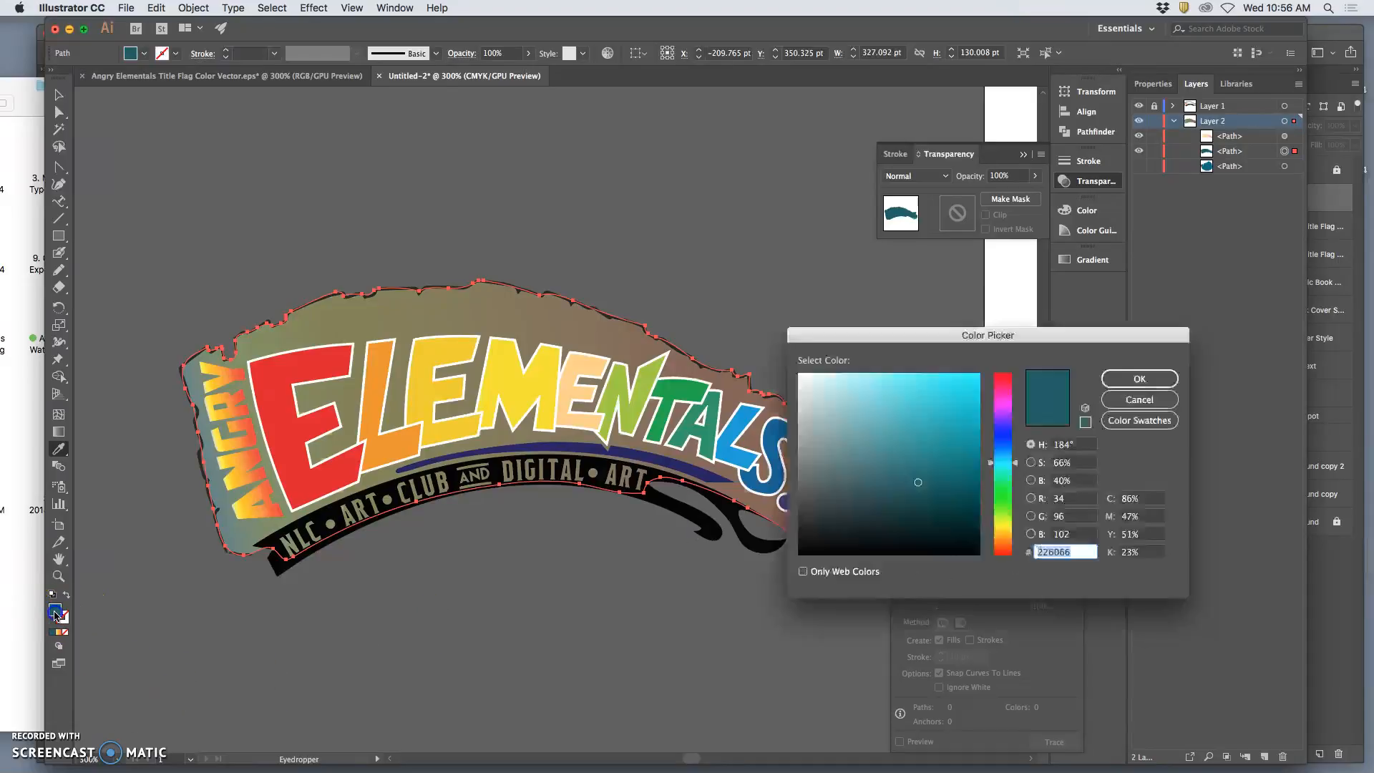
pyautogui.click(915, 454)
pyautogui.click(1131, 379)
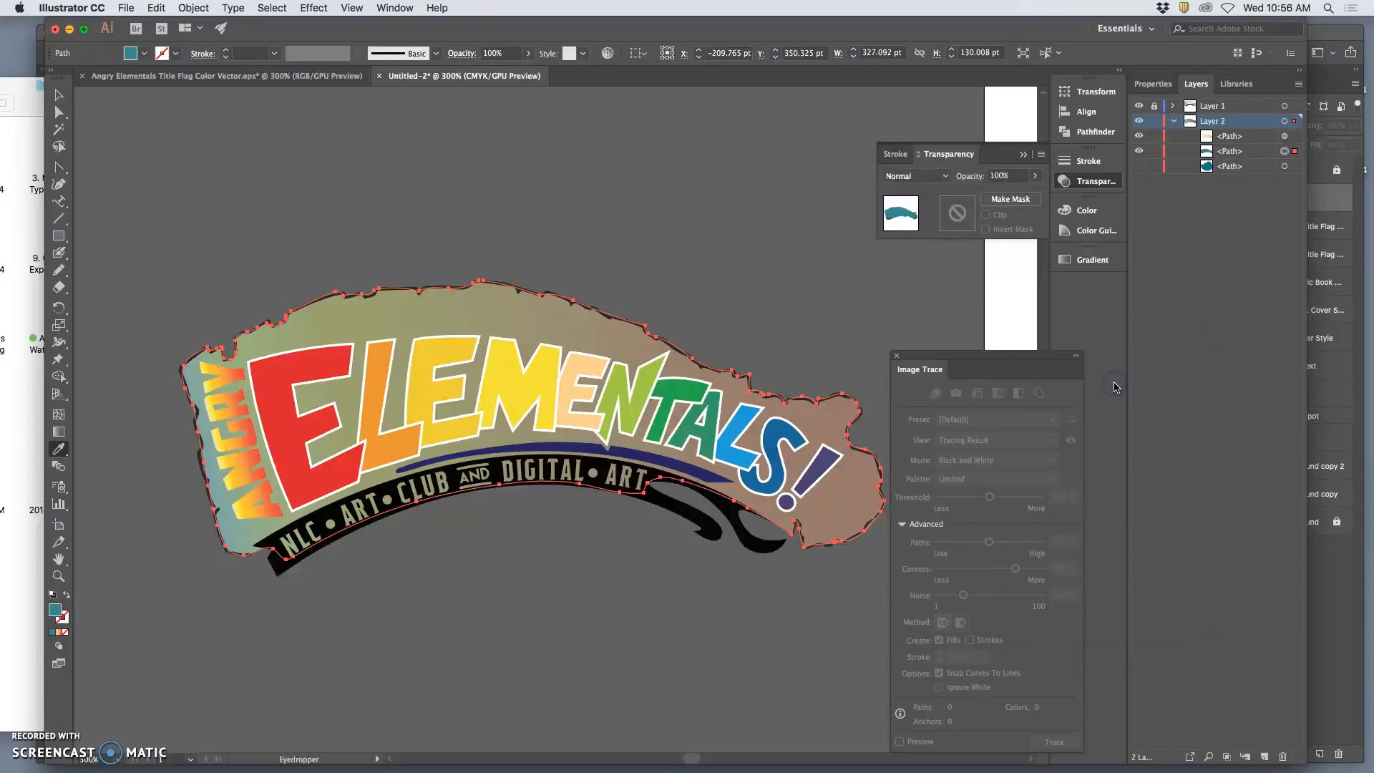
pyautogui.doubleClick(55, 610)
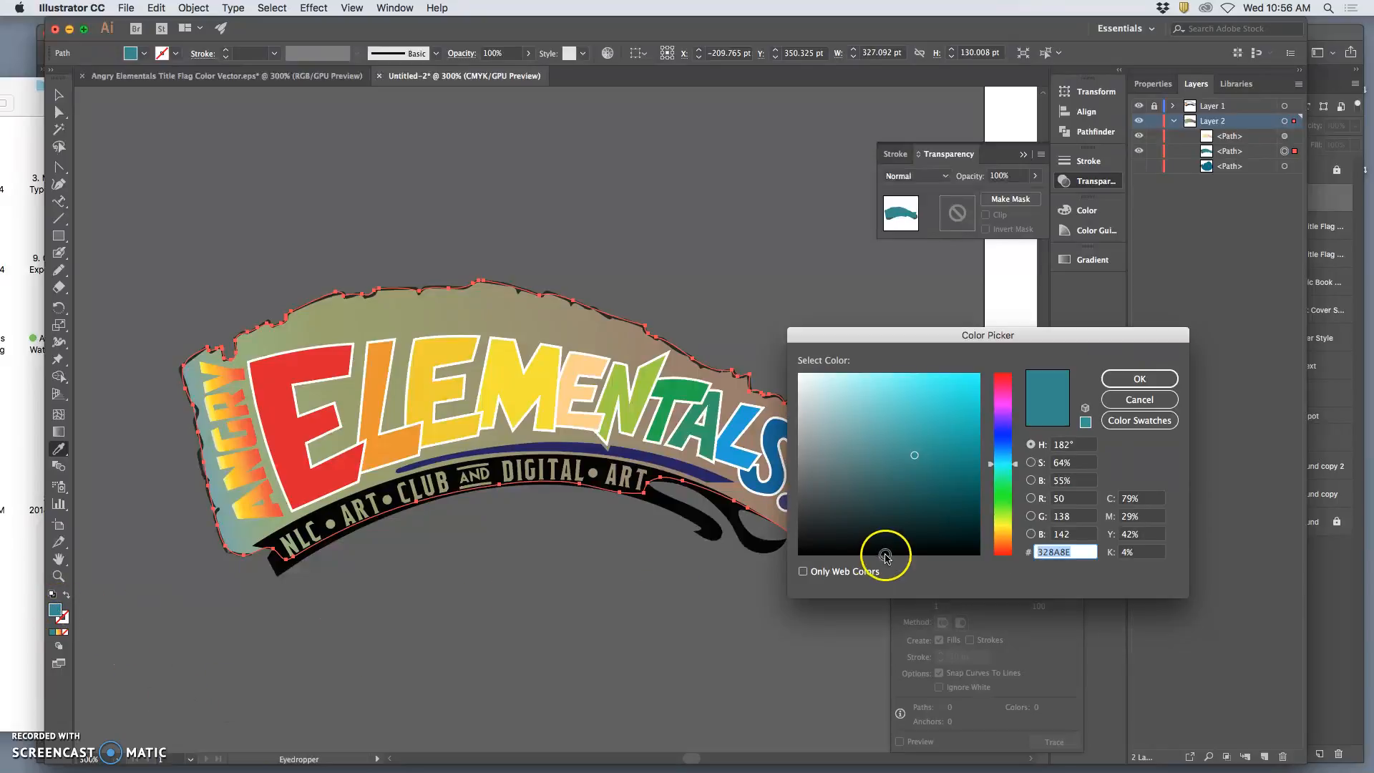
pyautogui.click(894, 475)
pyautogui.click(1120, 381)
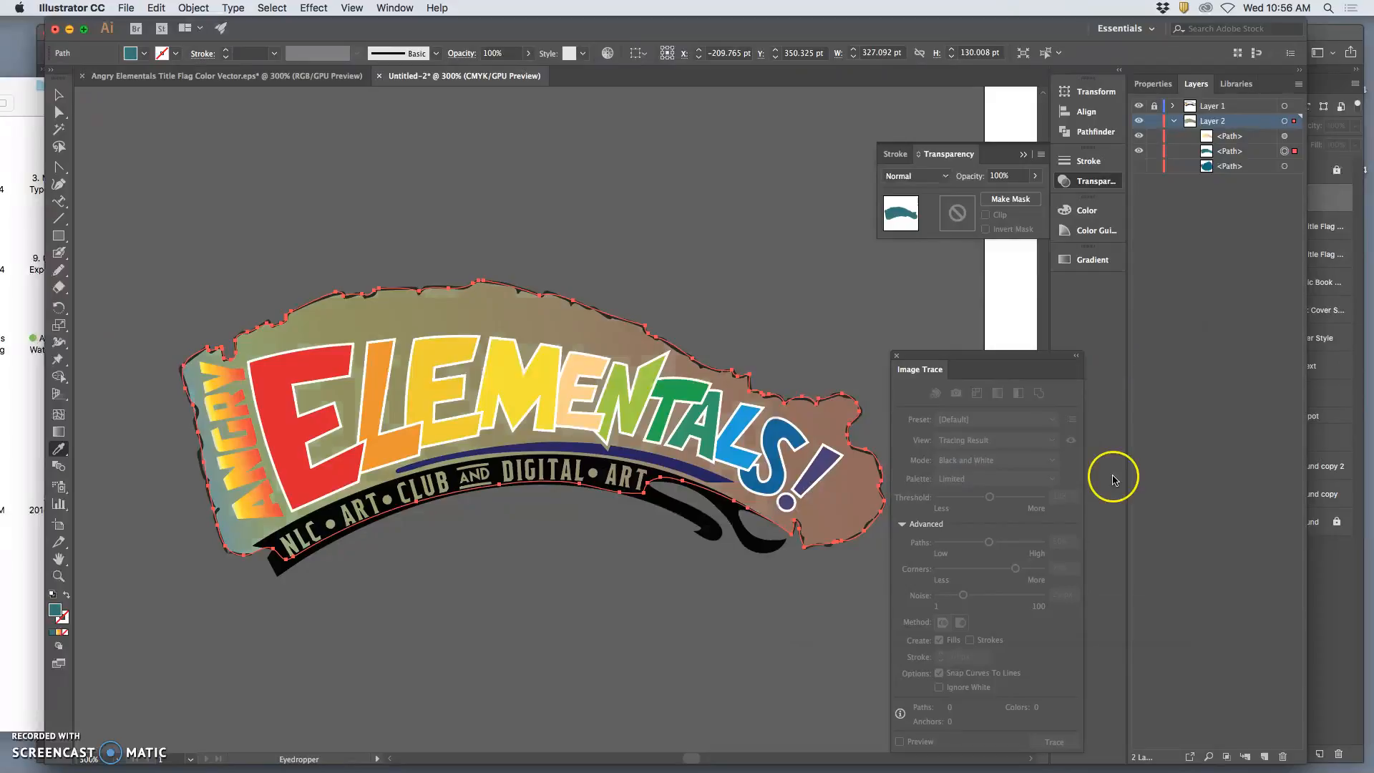
# Apply the Fading Sky linear gradient preset to the lower path's fill.
pyautogui.click(1111, 261)
pyautogui.click(906, 280)
pyautogui.click(908, 281)
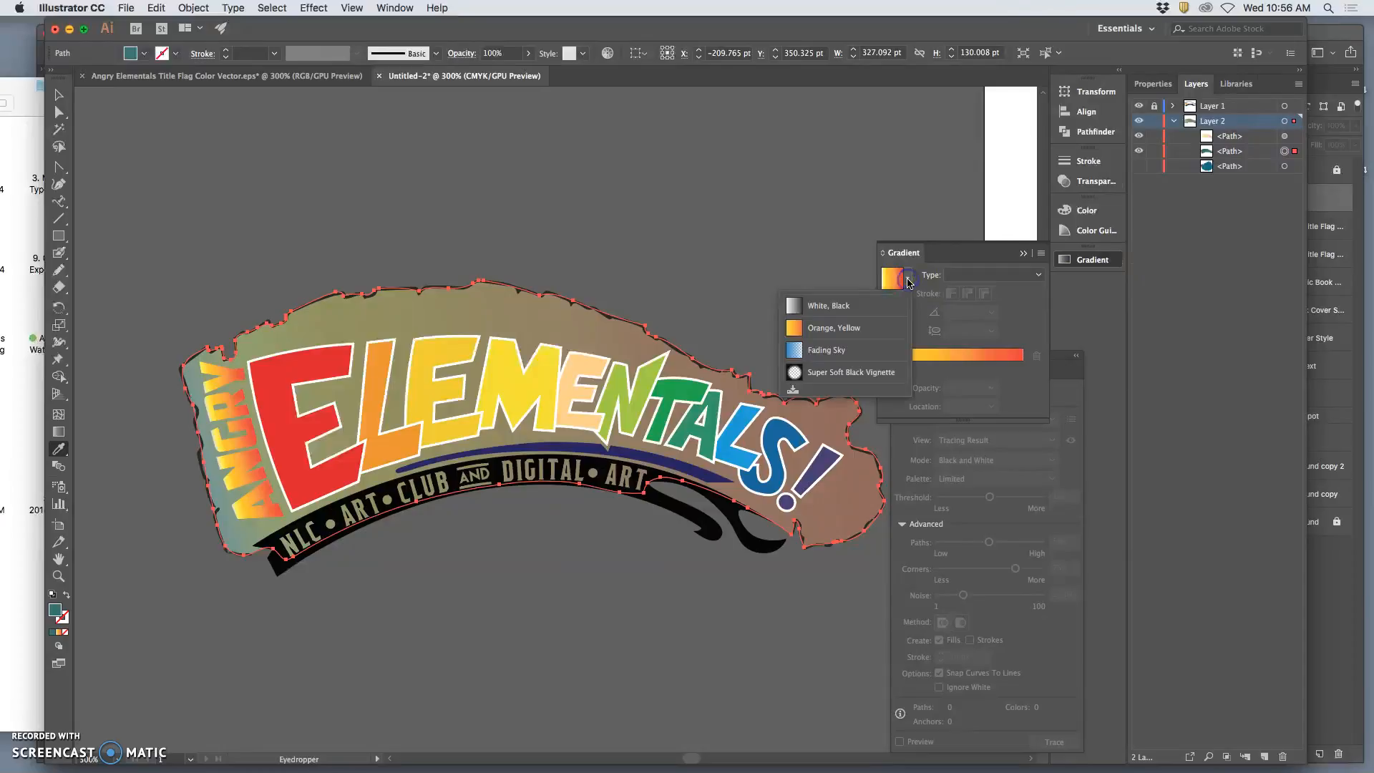
pyautogui.click(836, 355)
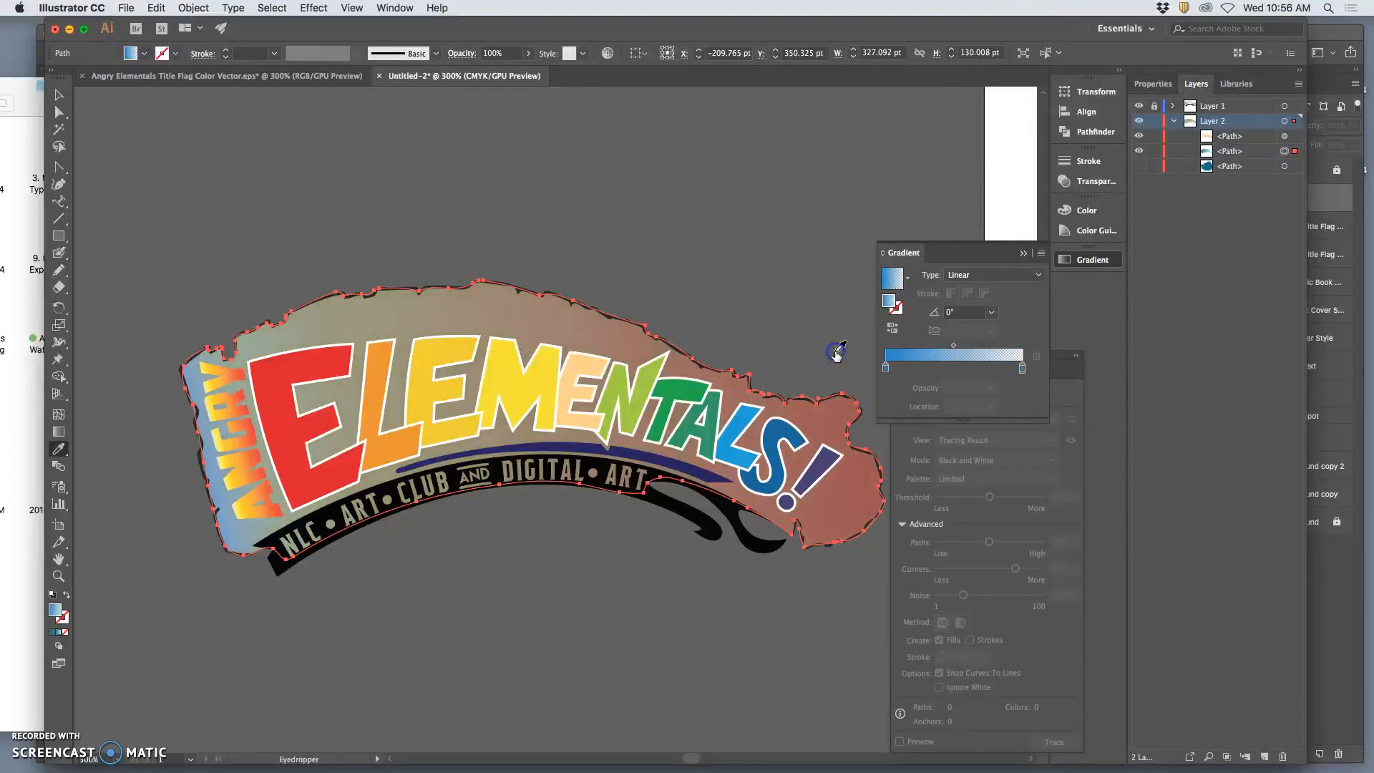
pyautogui.click(887, 369)
pyautogui.doubleClick(887, 369)
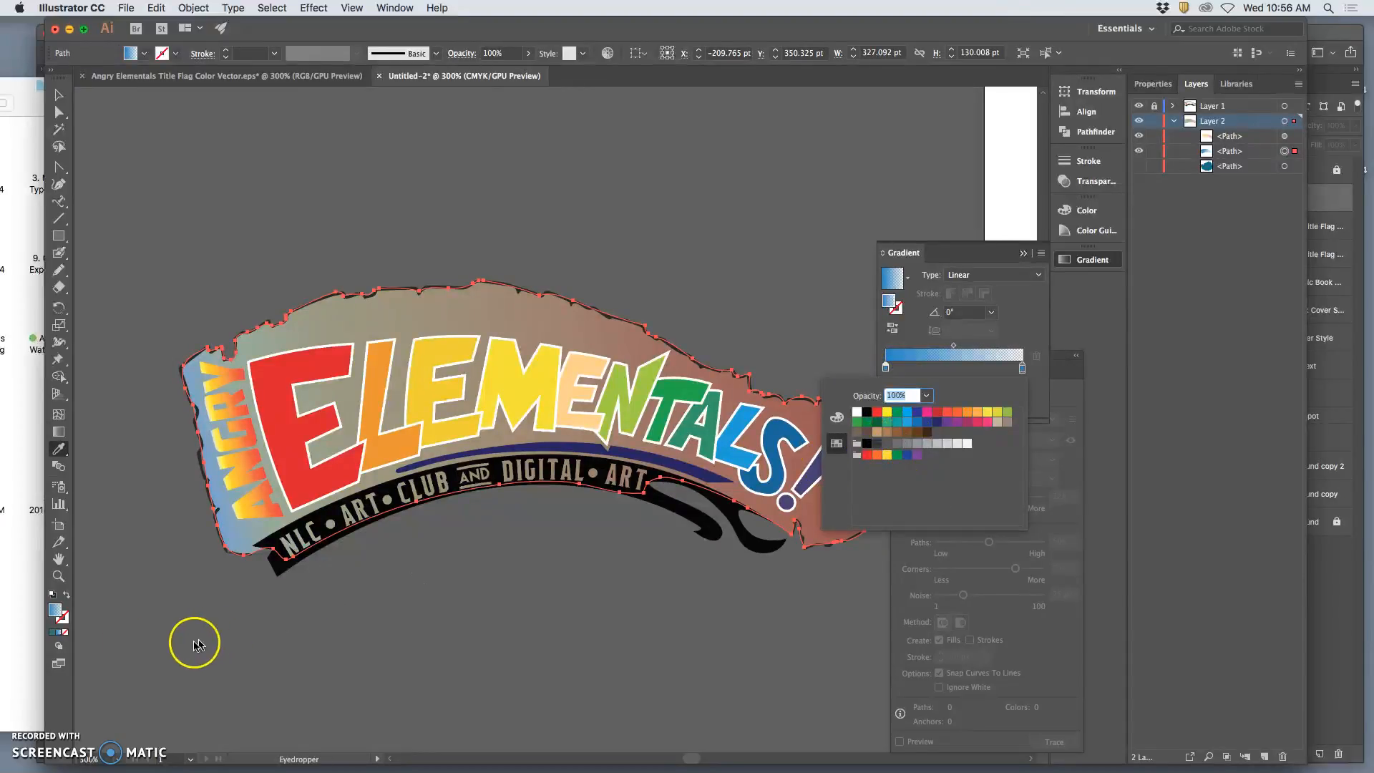
pyautogui.click(55, 634)
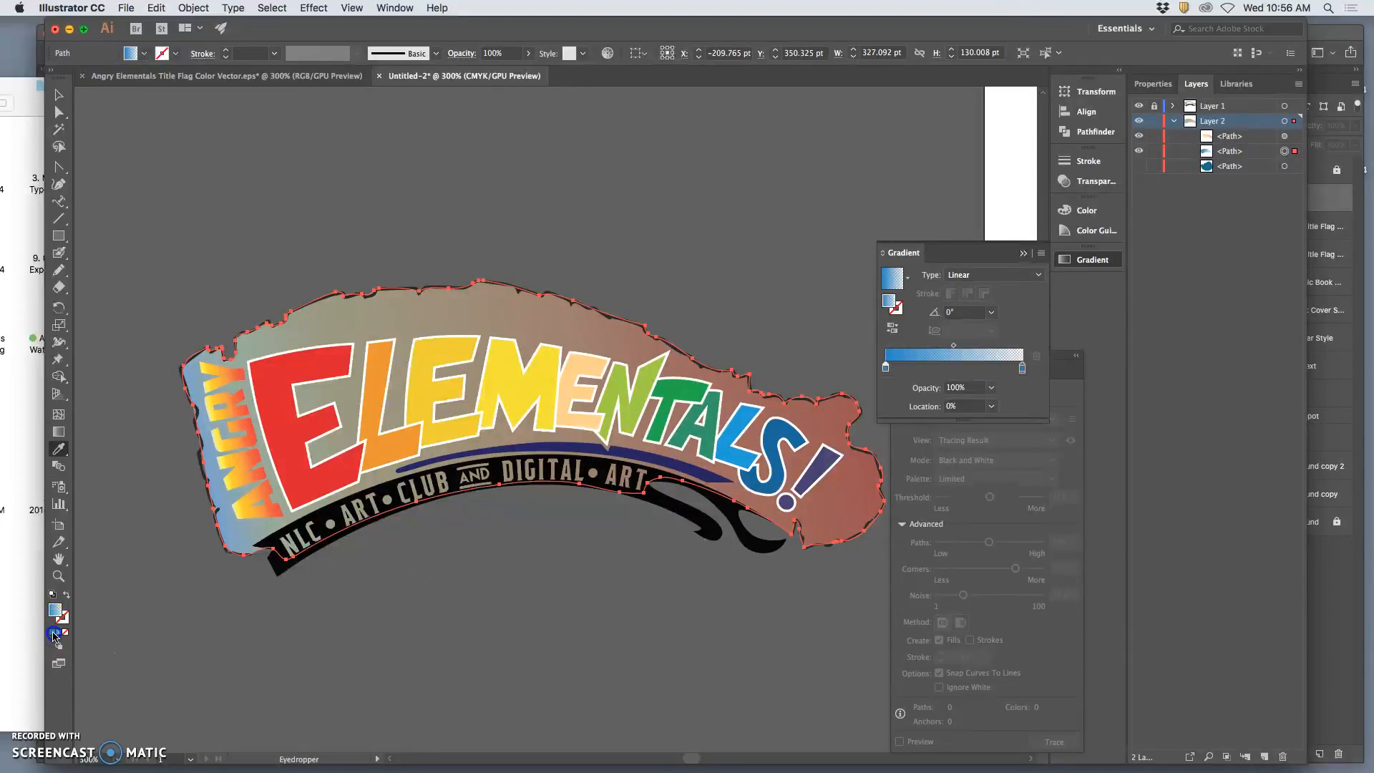
pyautogui.click(54, 634)
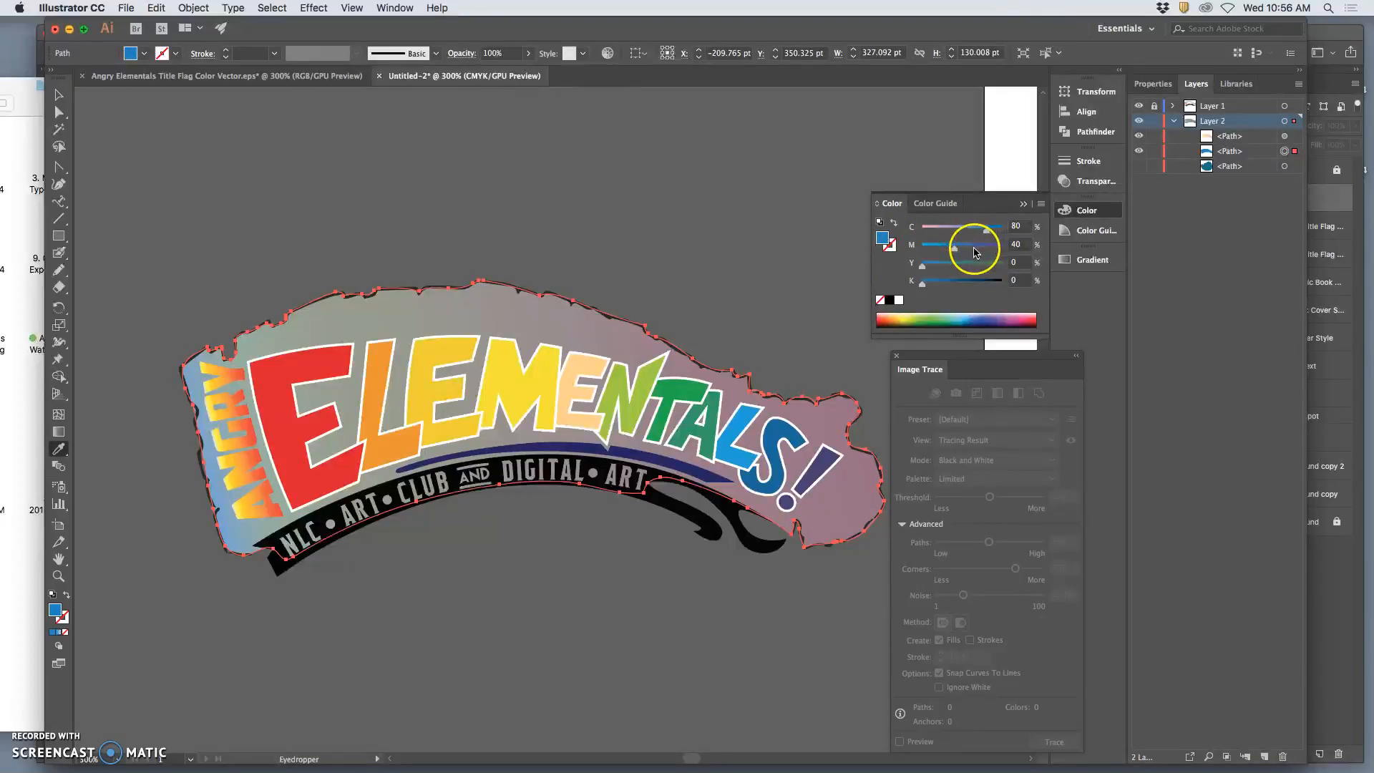
pyautogui.click(1089, 260)
pyautogui.click(953, 356)
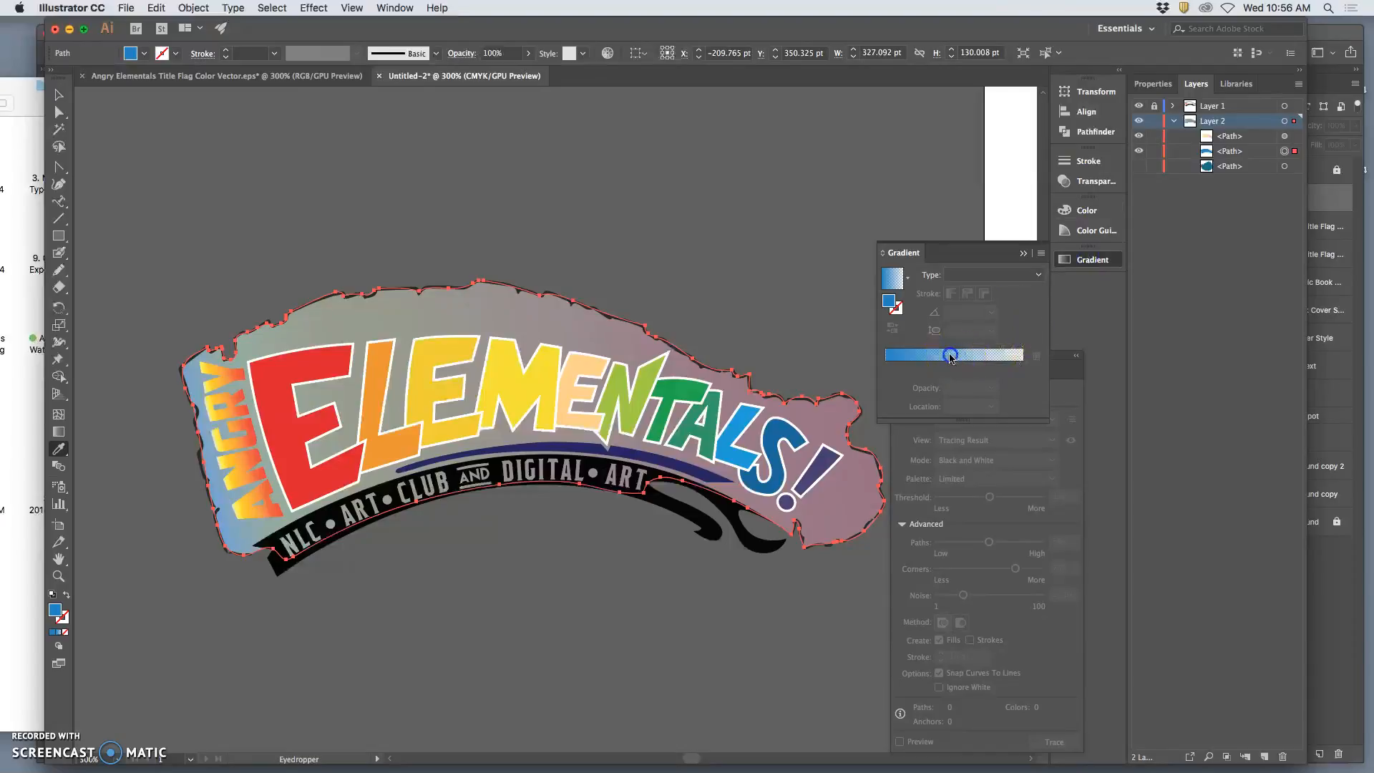
# Add a blue colour stop at 10.88% to the lower path's linear gradient.
pyautogui.click(900, 368)
pyautogui.doubleClick(900, 369)
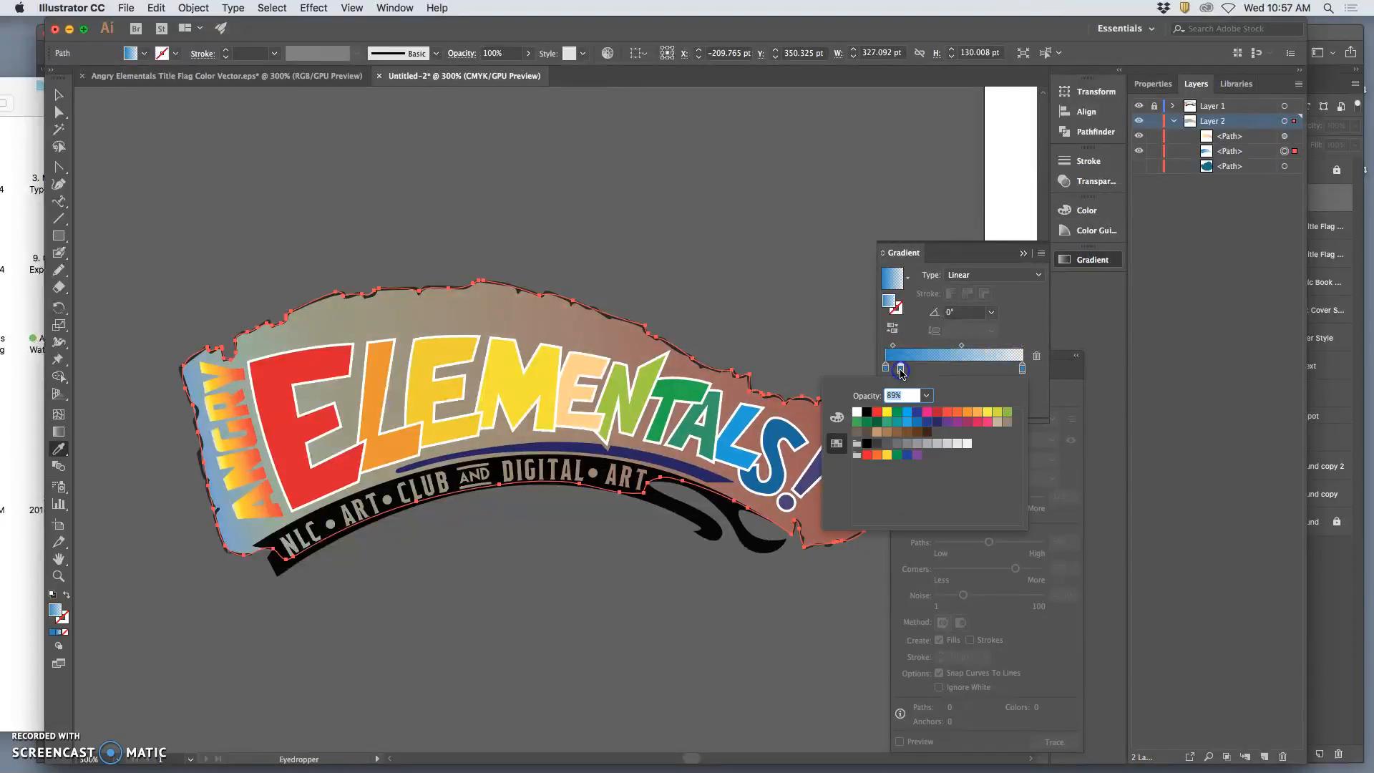
pyautogui.click(919, 423)
pyautogui.click(924, 370)
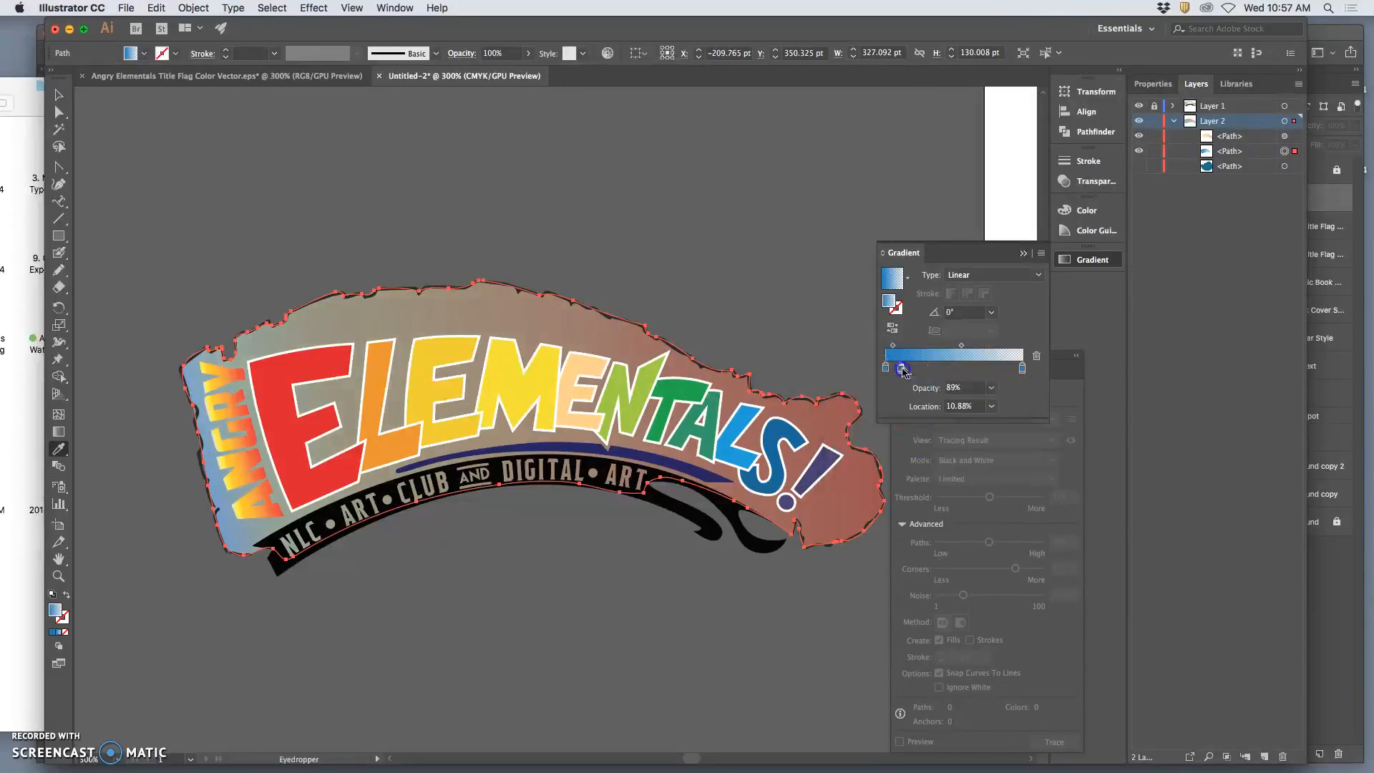
# Add another stop at 45.69% to the same gradient and set its opacity to 40%.
pyautogui.click(947, 369)
pyautogui.click(991, 387)
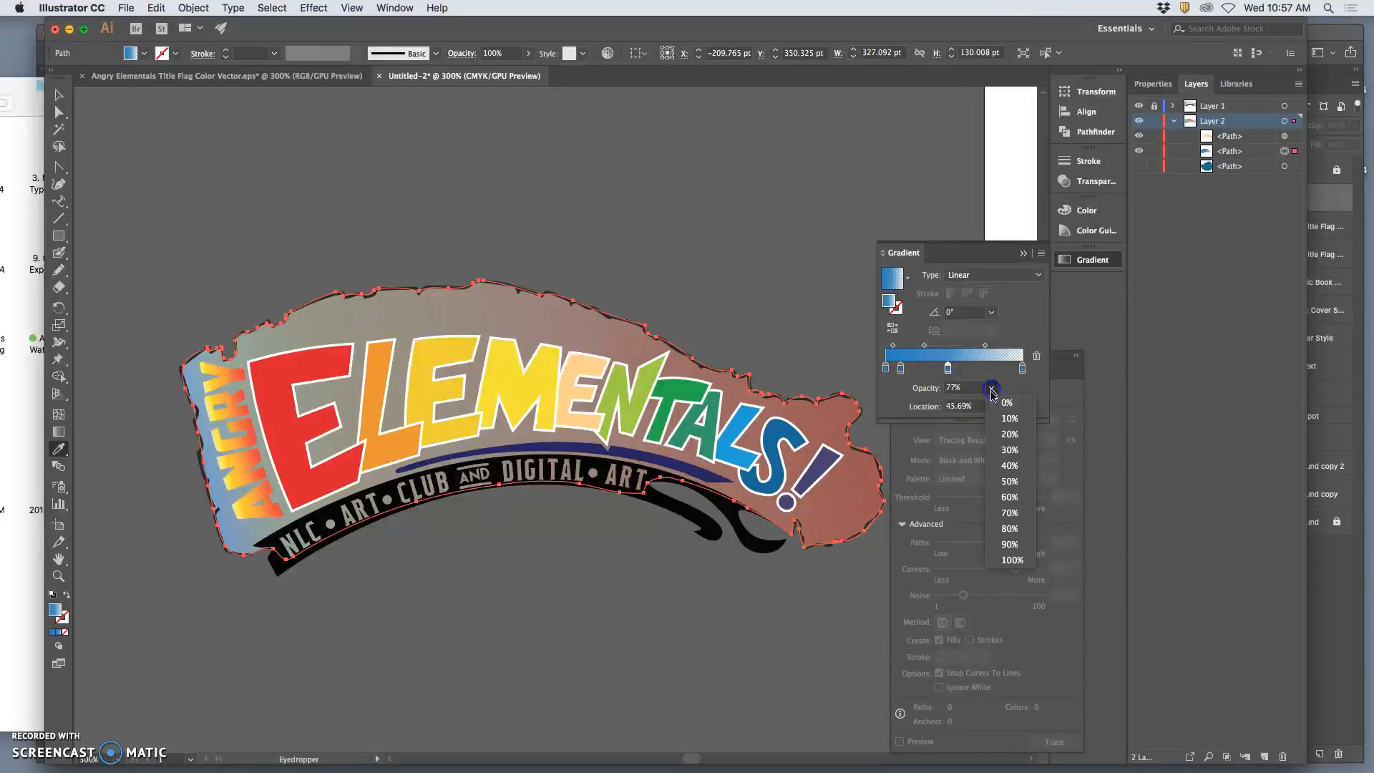
pyautogui.click(1008, 466)
pyautogui.click(1007, 473)
pyautogui.click(850, 356)
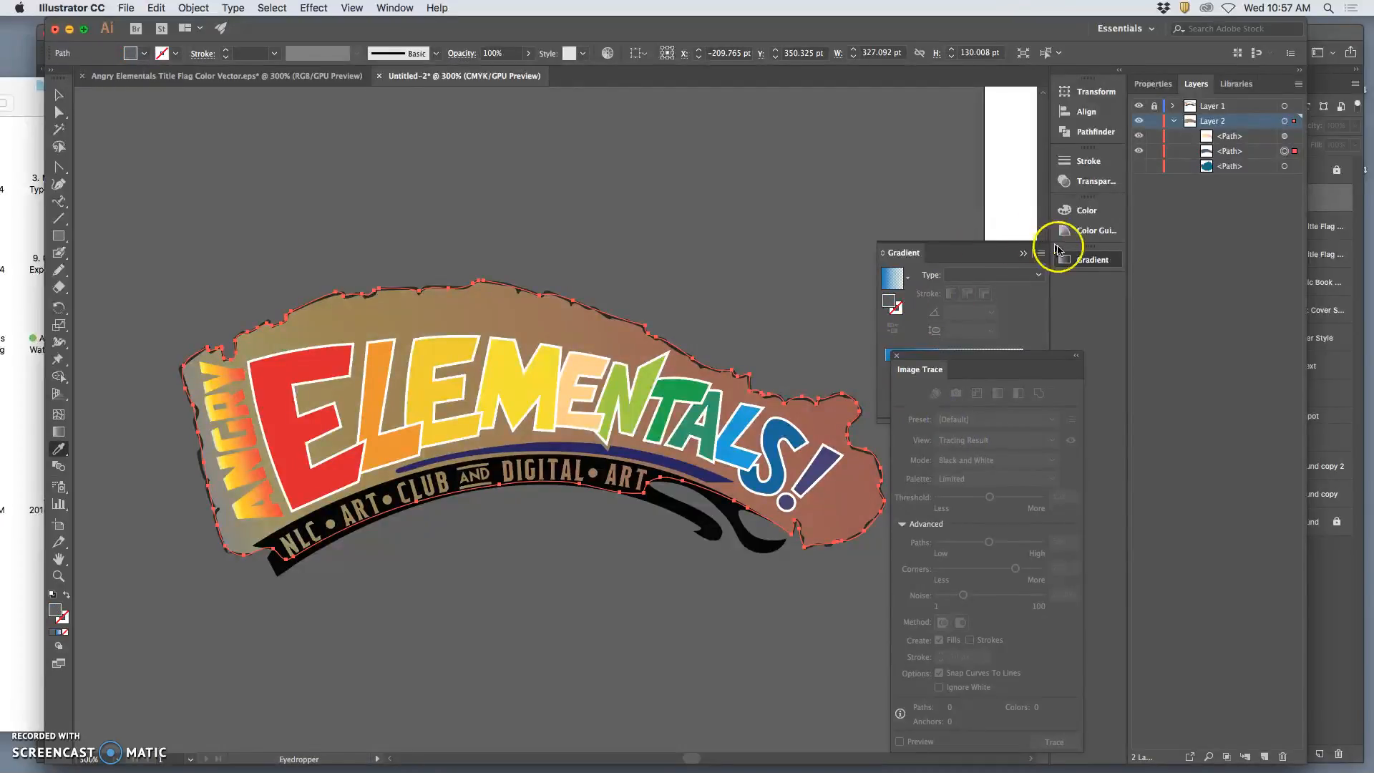
pyautogui.click(1024, 254)
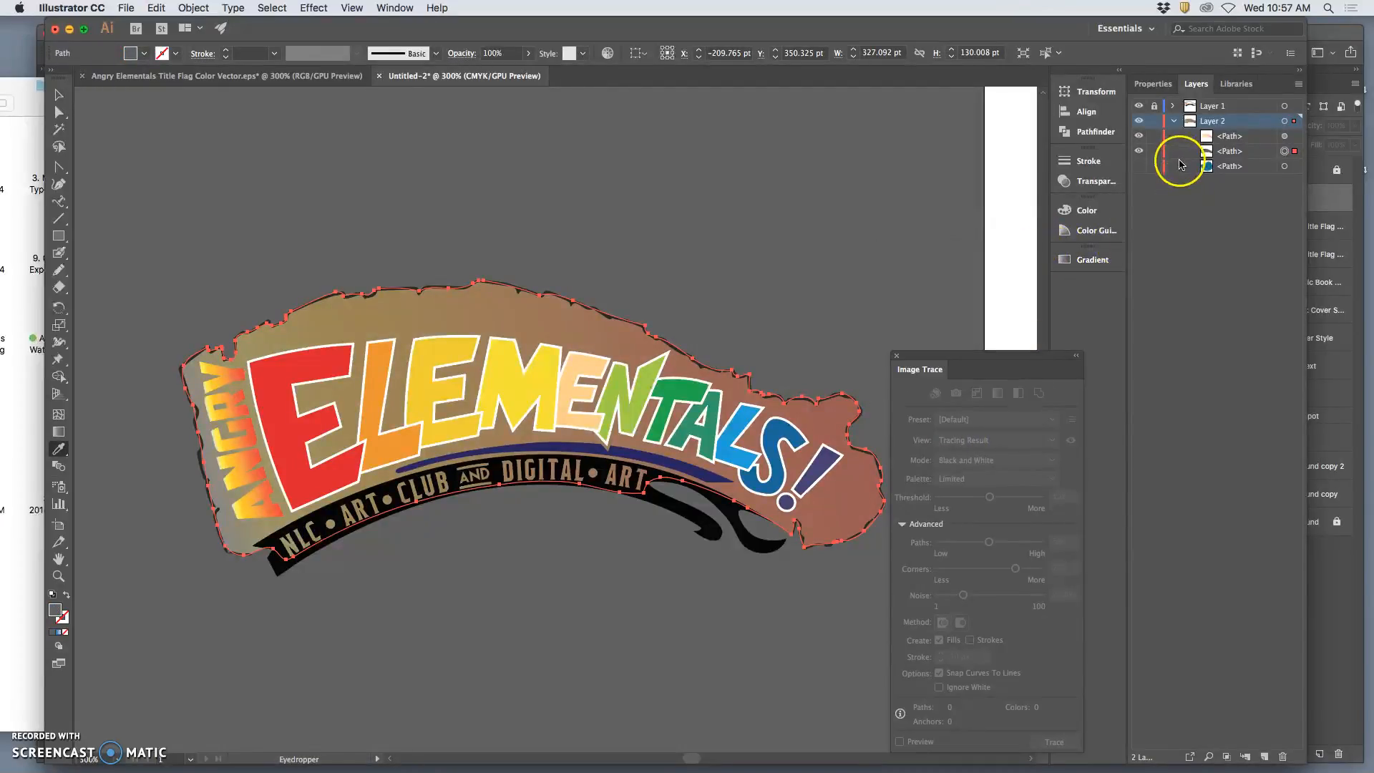
pyautogui.click(1284, 152)
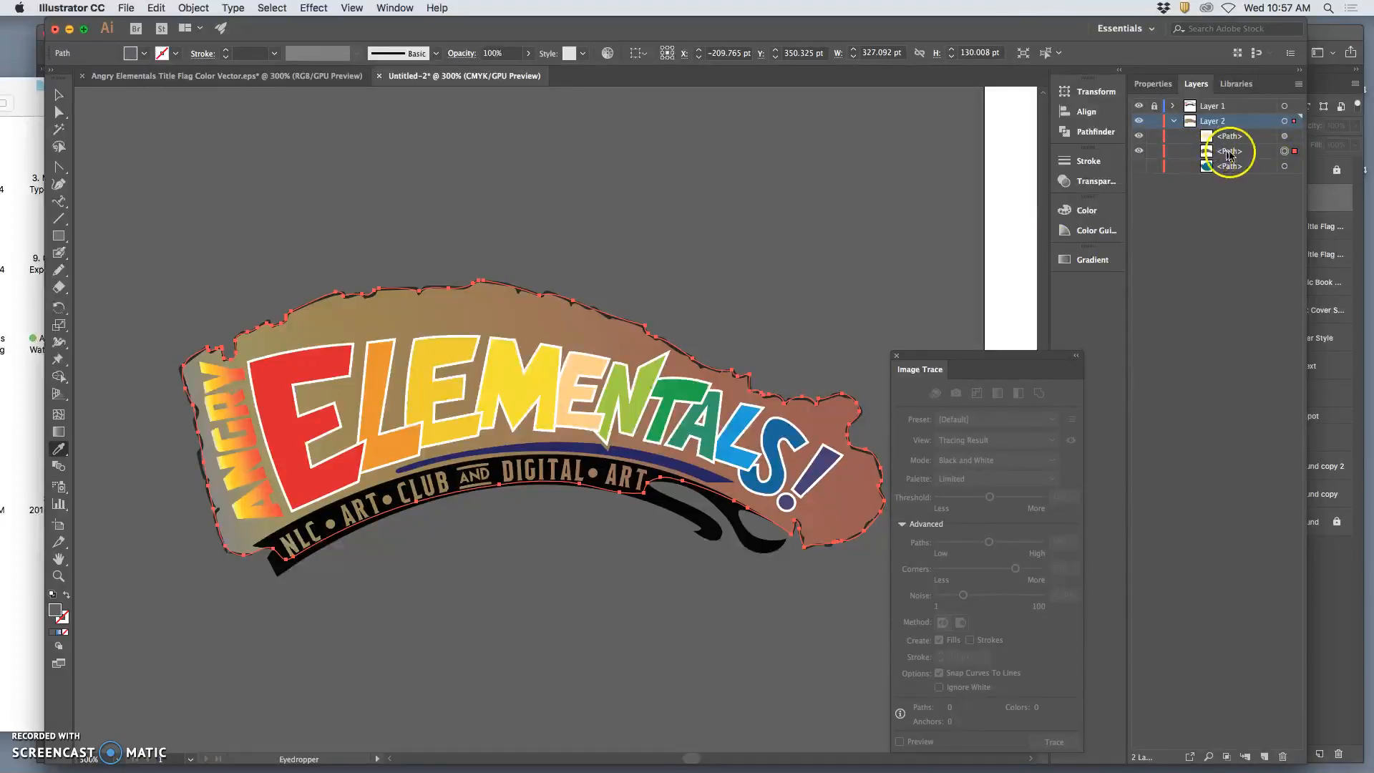
pyautogui.click(1093, 180)
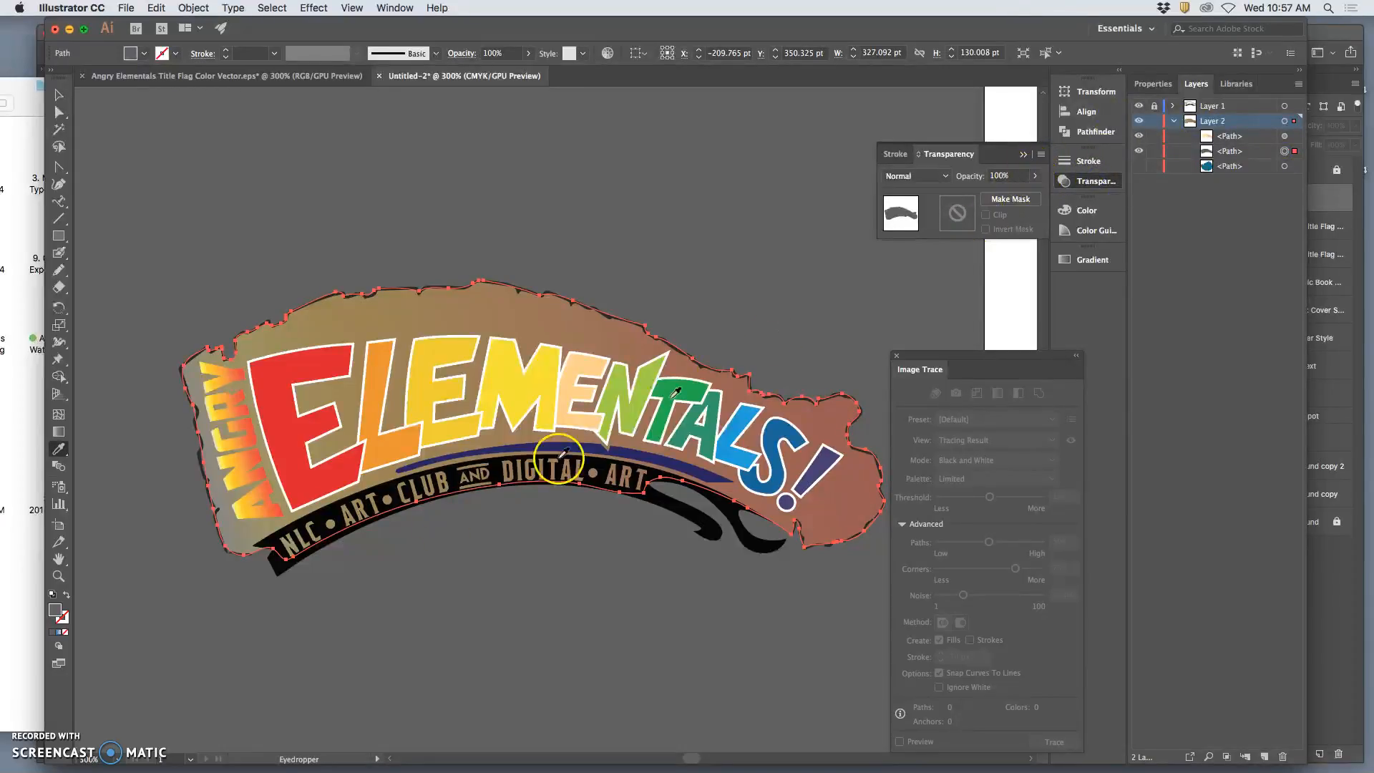
pyautogui.click(59, 635)
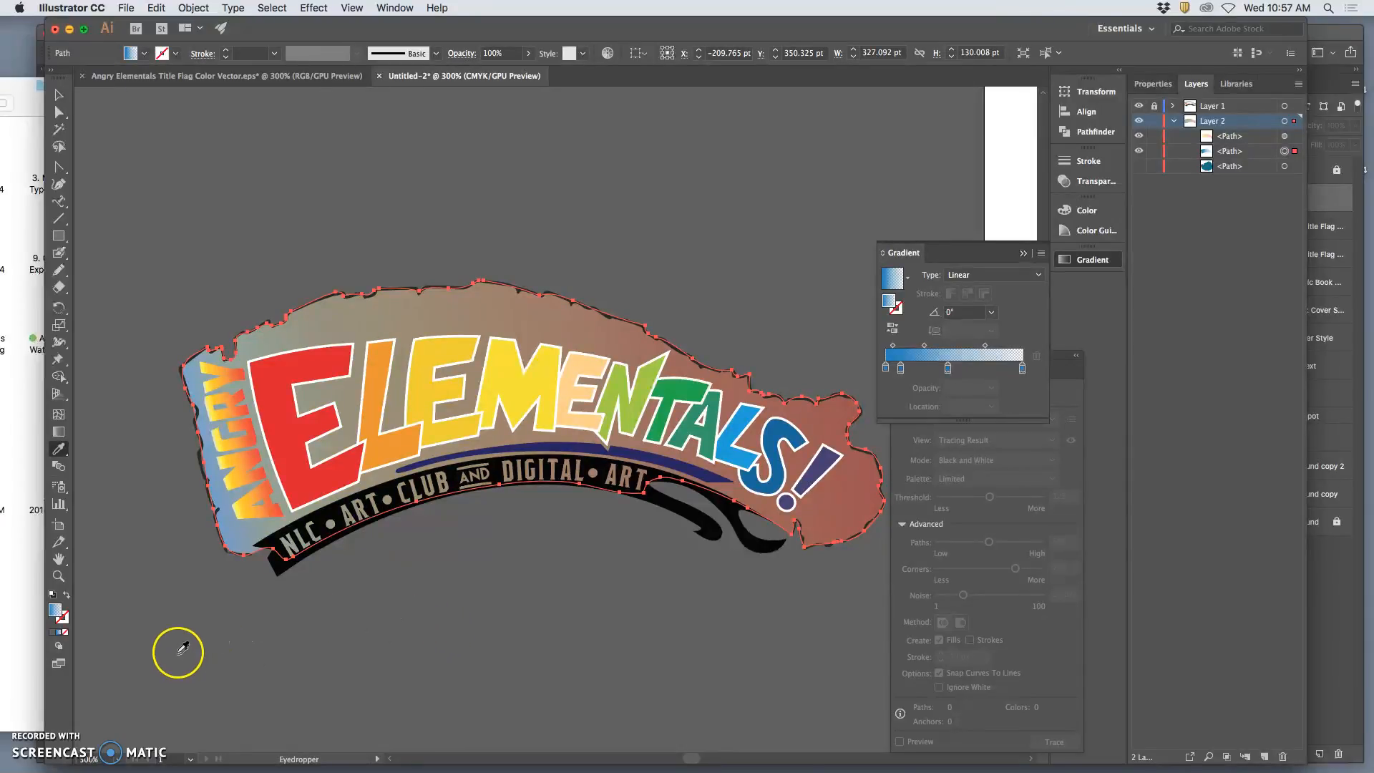
# Recolour the gradient's 40% opacity stop light blue at 60% opacity, and spread the middle stops, placing the darker blue one at 25.14%.
pyautogui.click(902, 369)
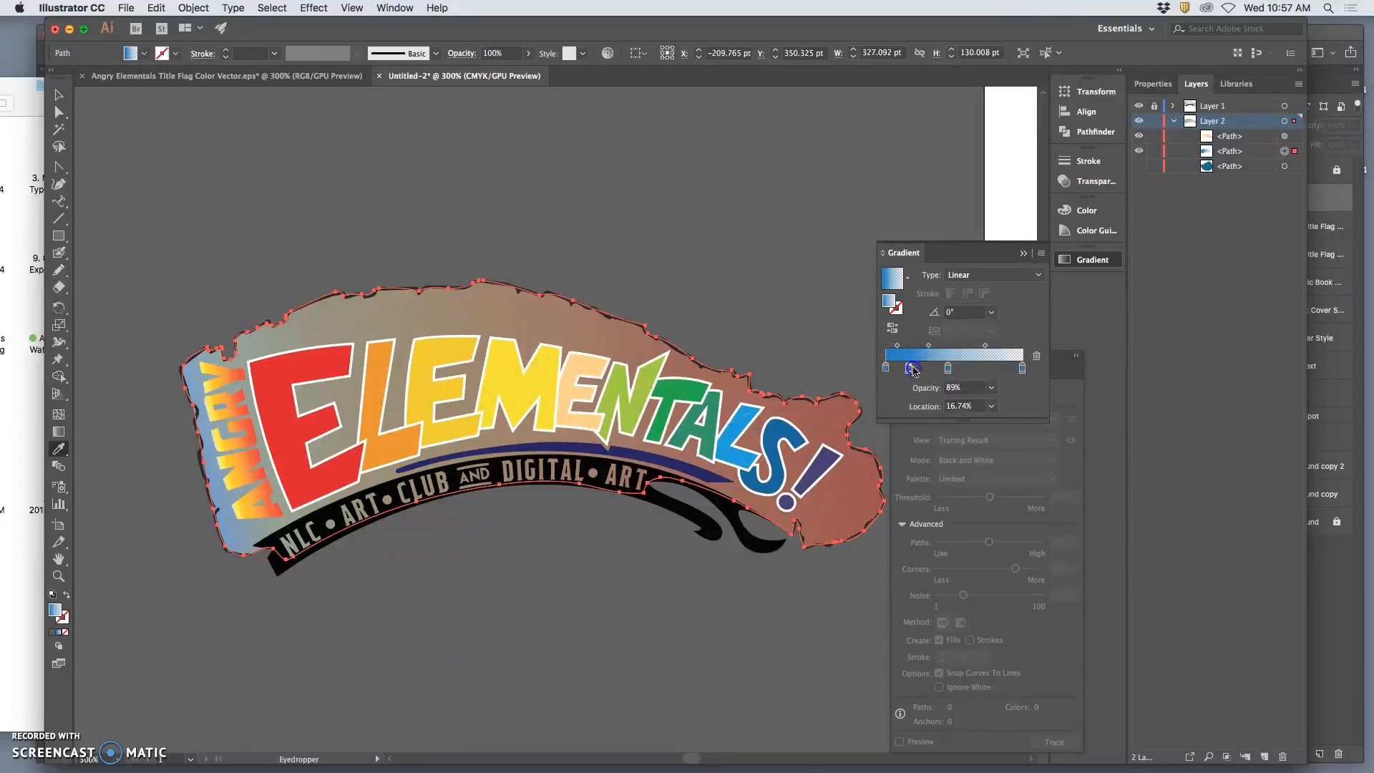
pyautogui.moveTo(948, 368); pyautogui.dragTo(973, 369)
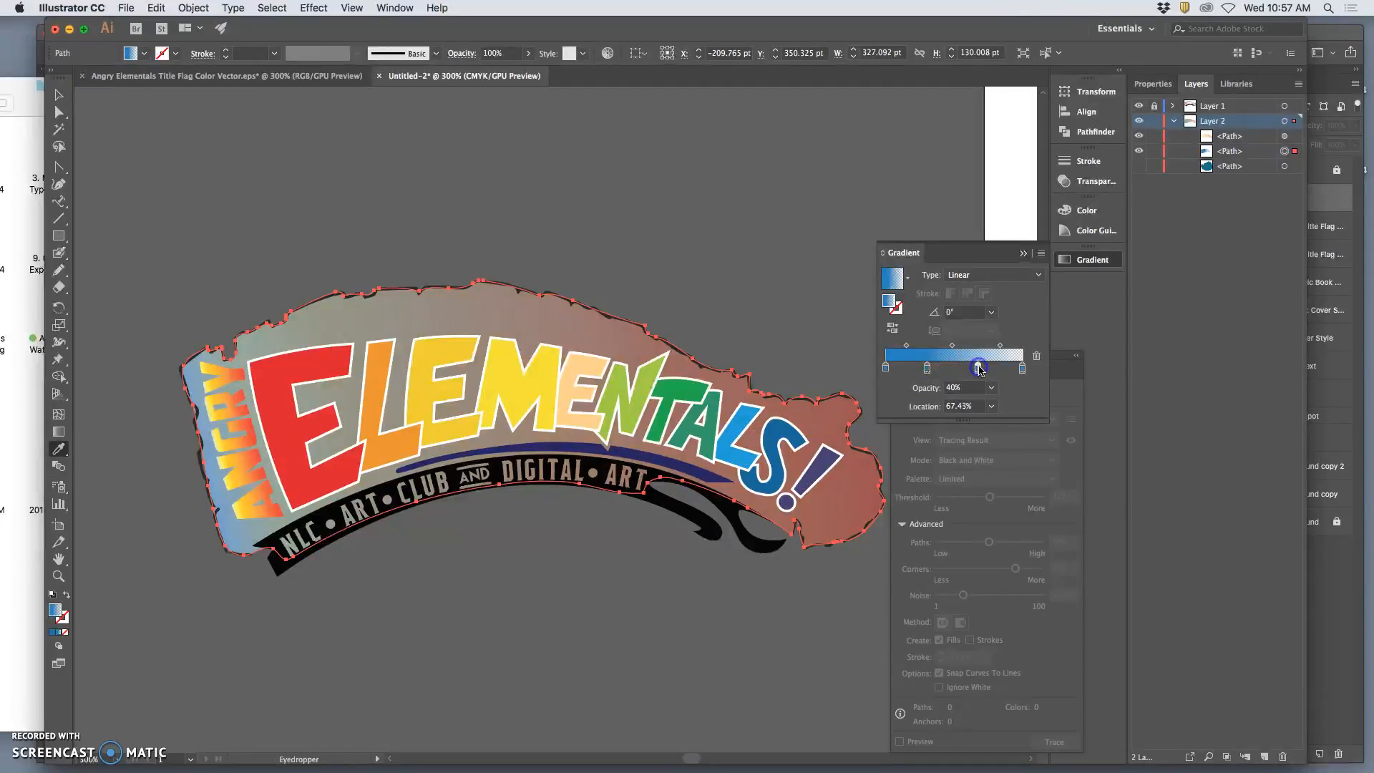
pyautogui.doubleClick(978, 369)
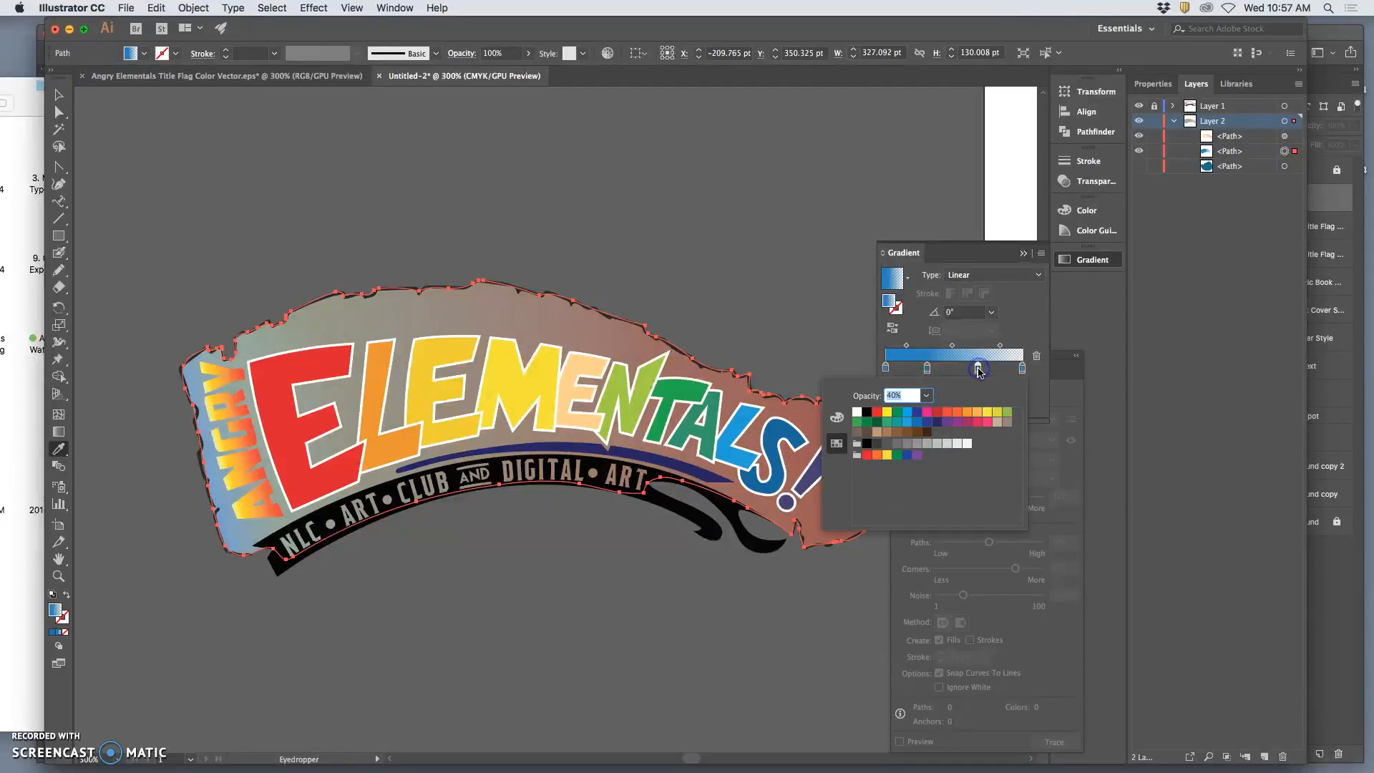
pyautogui.click(909, 426)
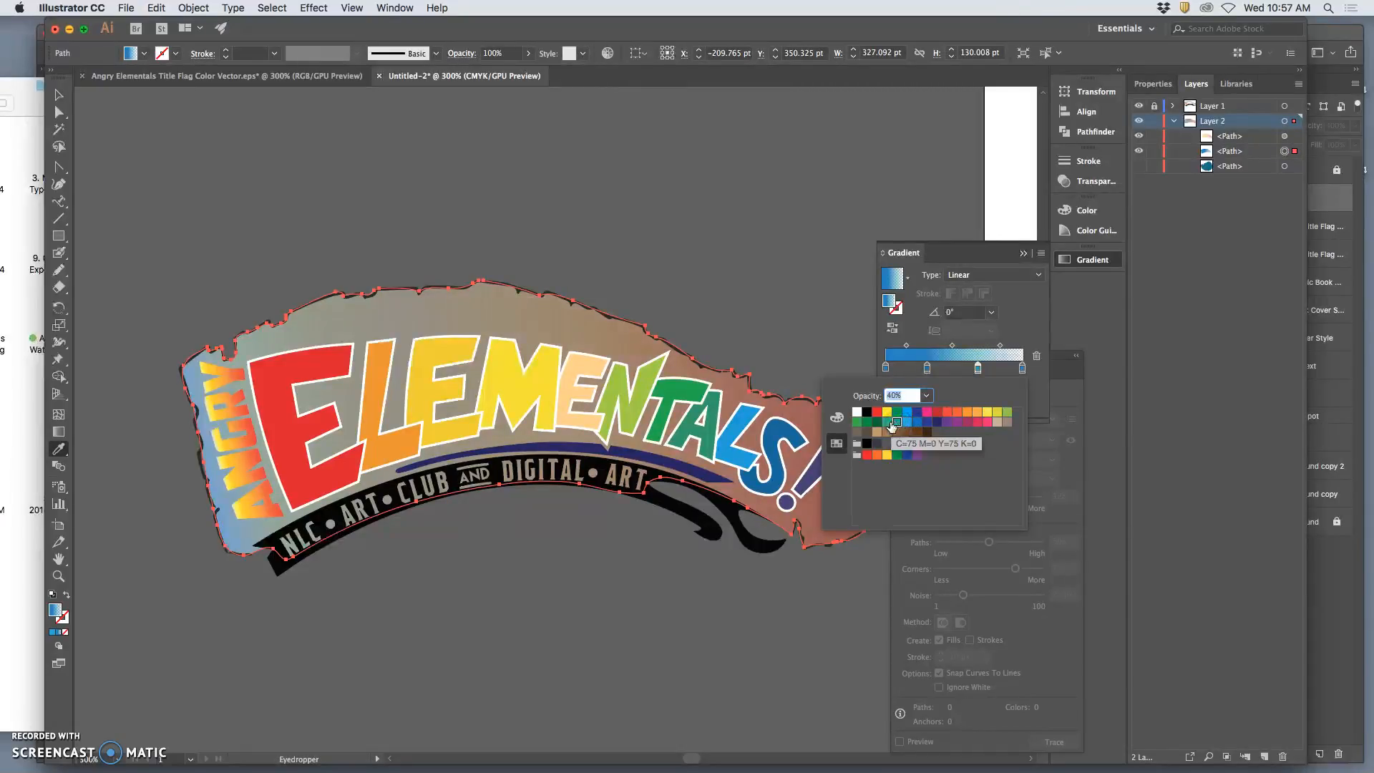
pyautogui.click(877, 423)
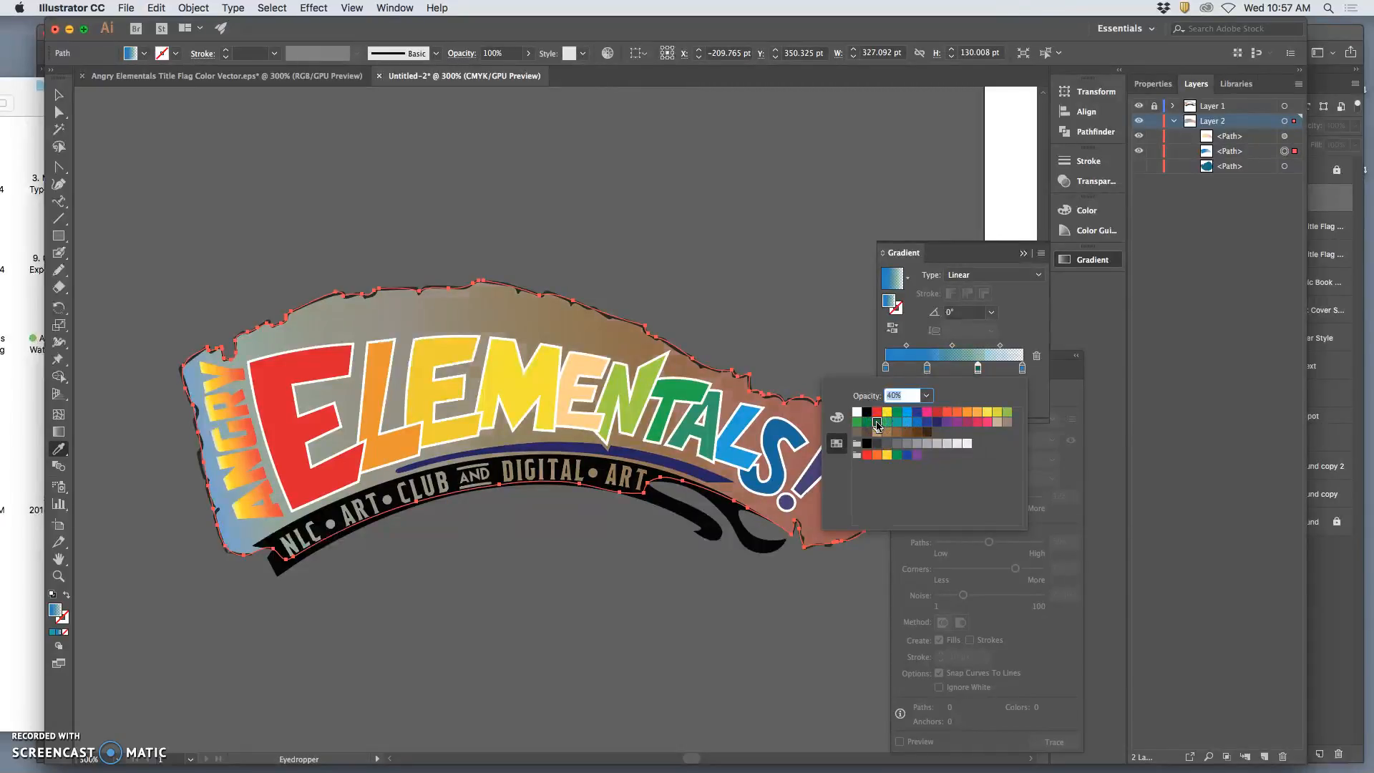
pyautogui.click(926, 395)
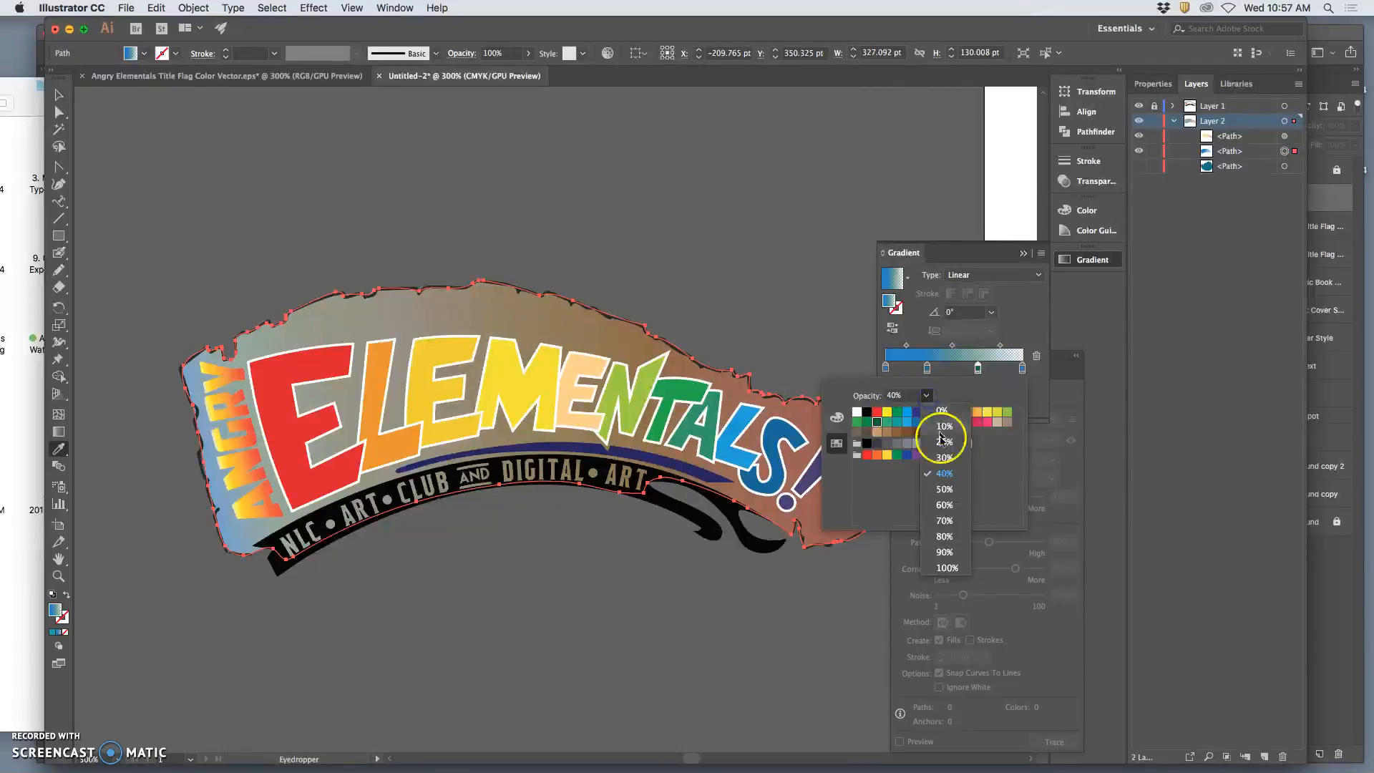
pyautogui.click(944, 506)
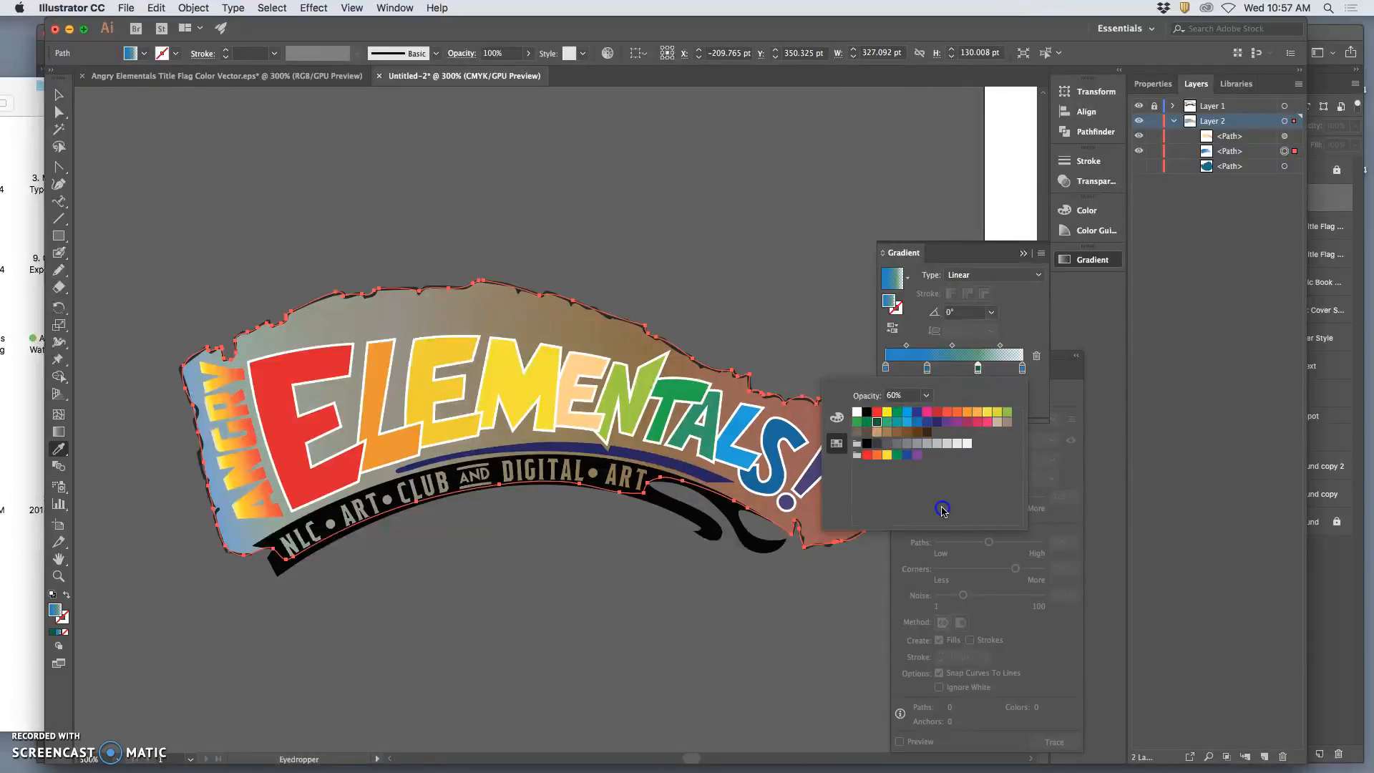
pyautogui.click(908, 423)
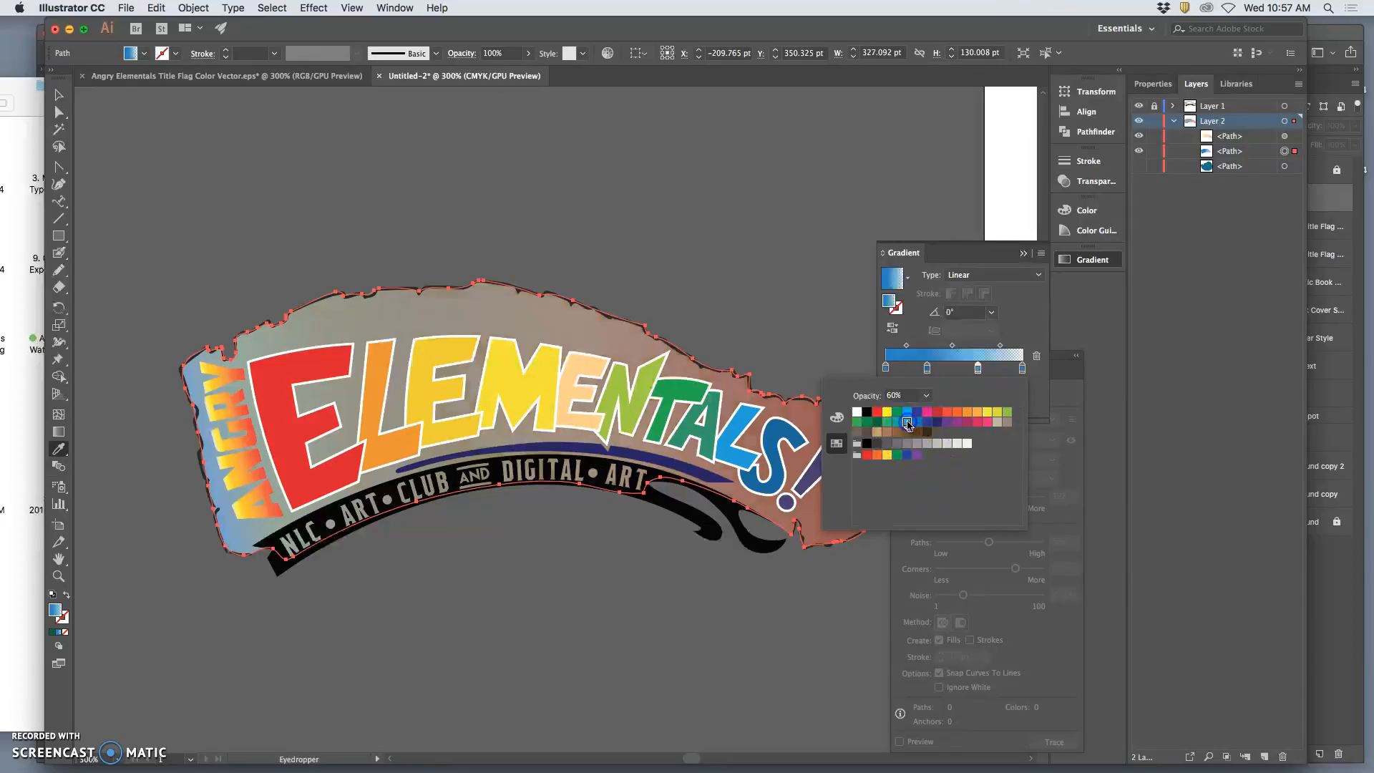
pyautogui.click(978, 368)
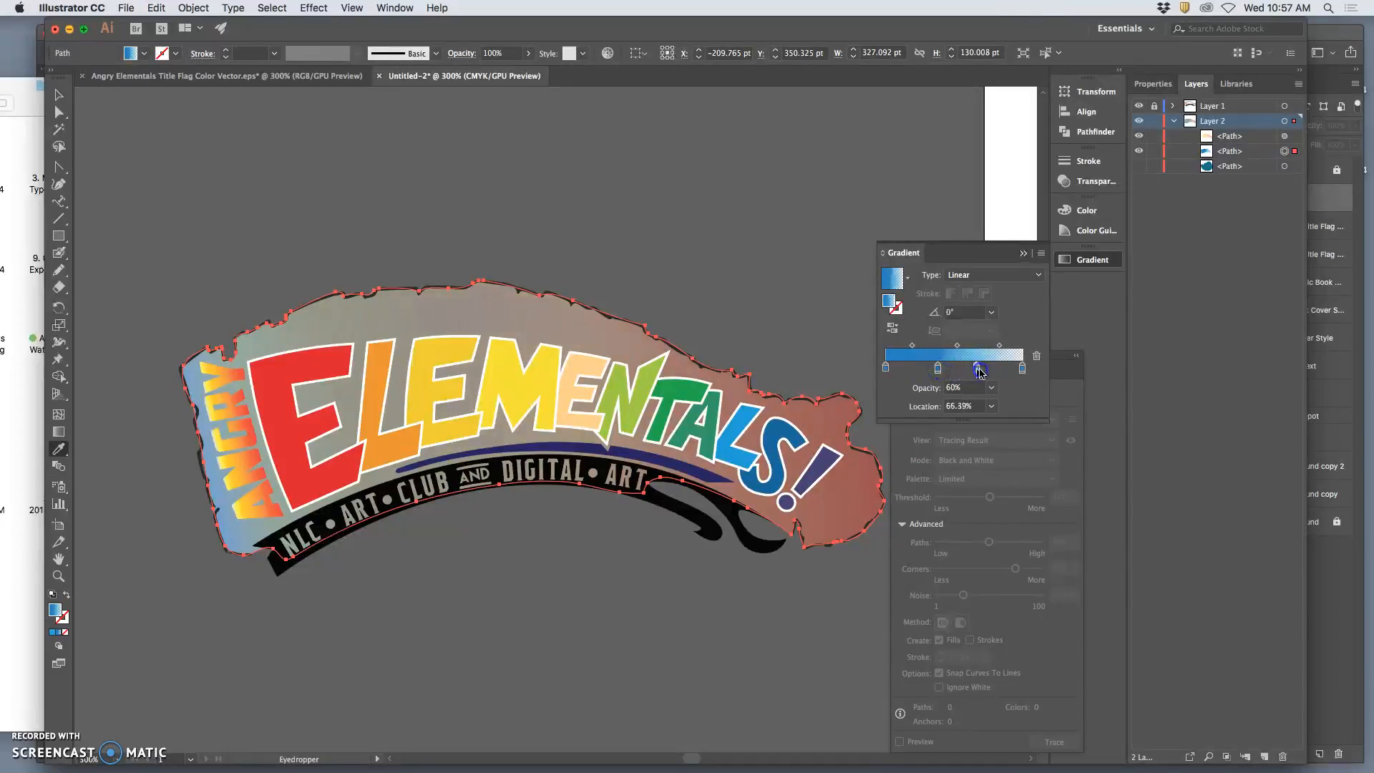
pyautogui.moveTo(980, 371); pyautogui.dragTo(1001, 376)
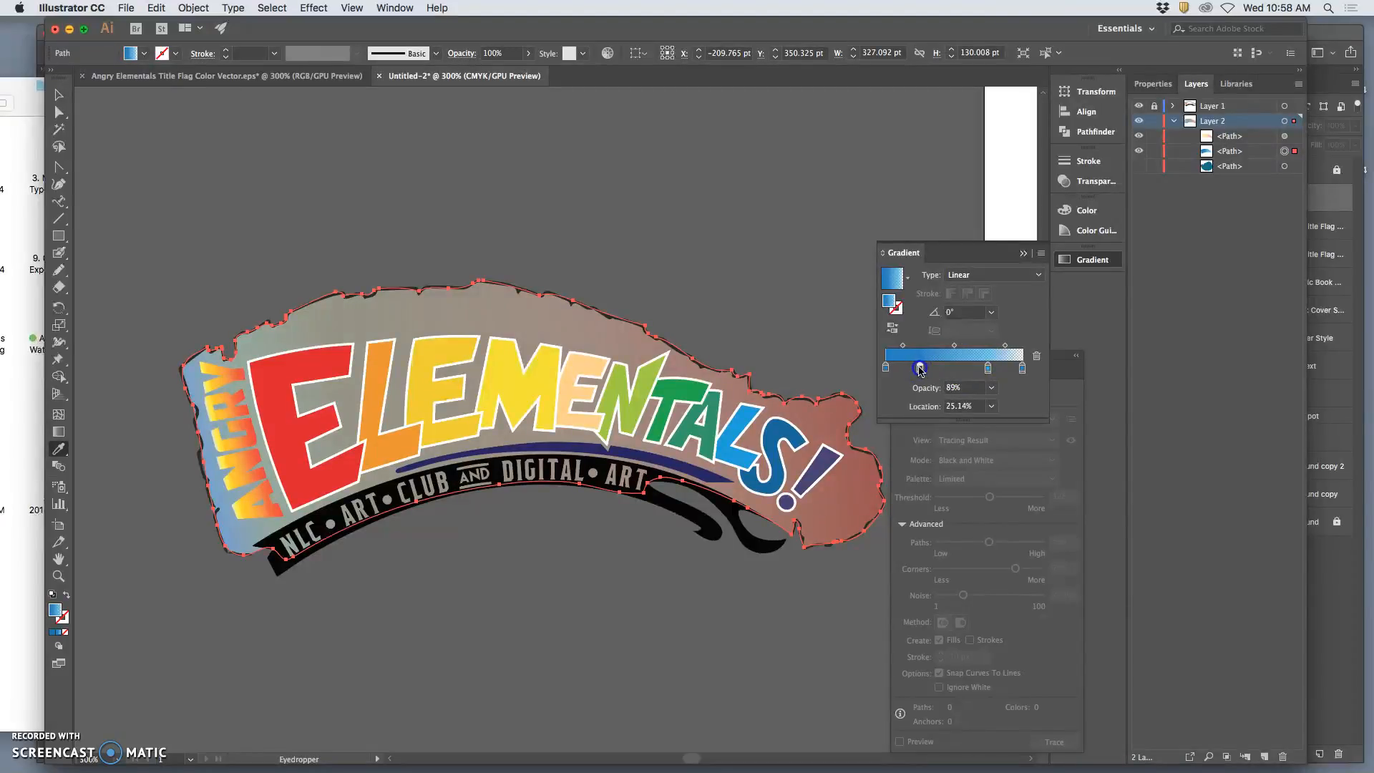
# Add a purple stop (C=75 M=100 Y=0 K=0) at 43.59% in the gradient, with 60% opacity.
pyautogui.doubleClick(946, 369)
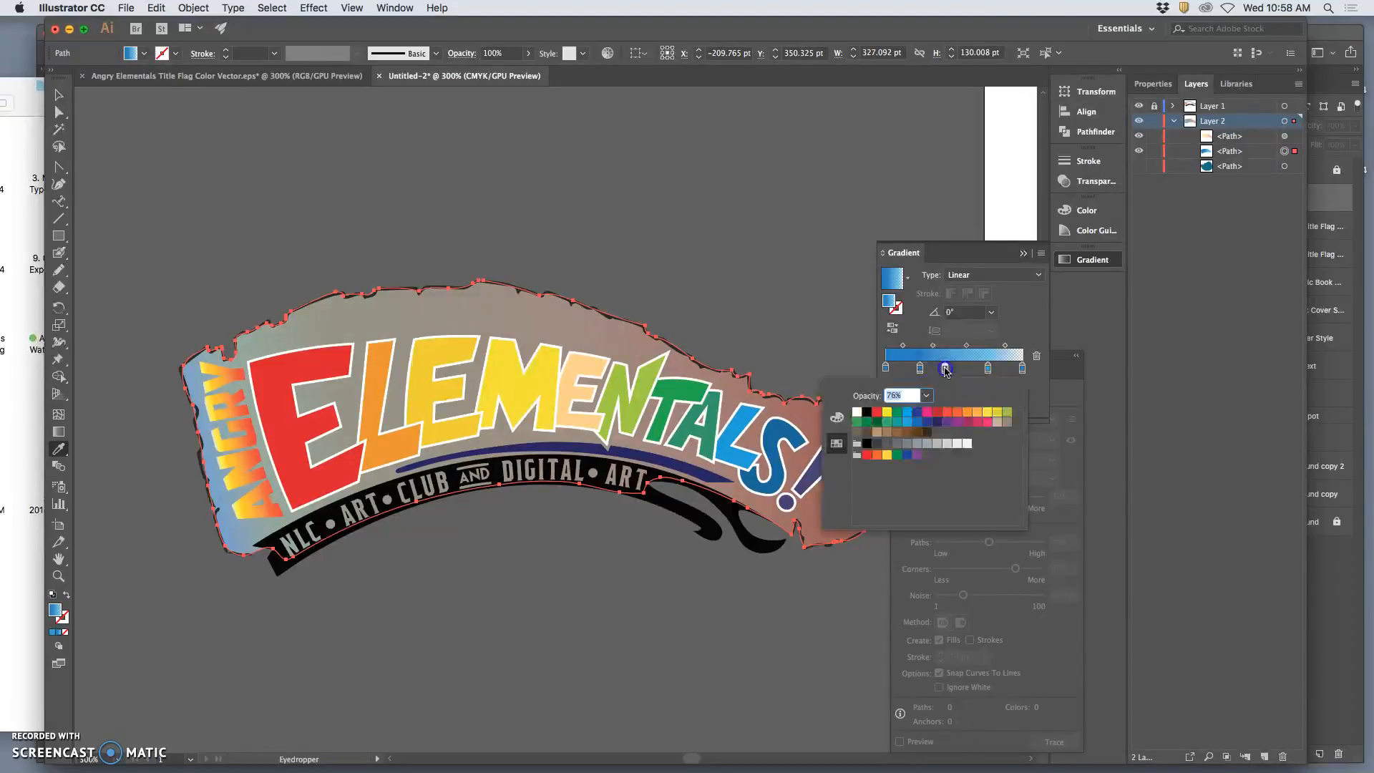
pyautogui.click(948, 423)
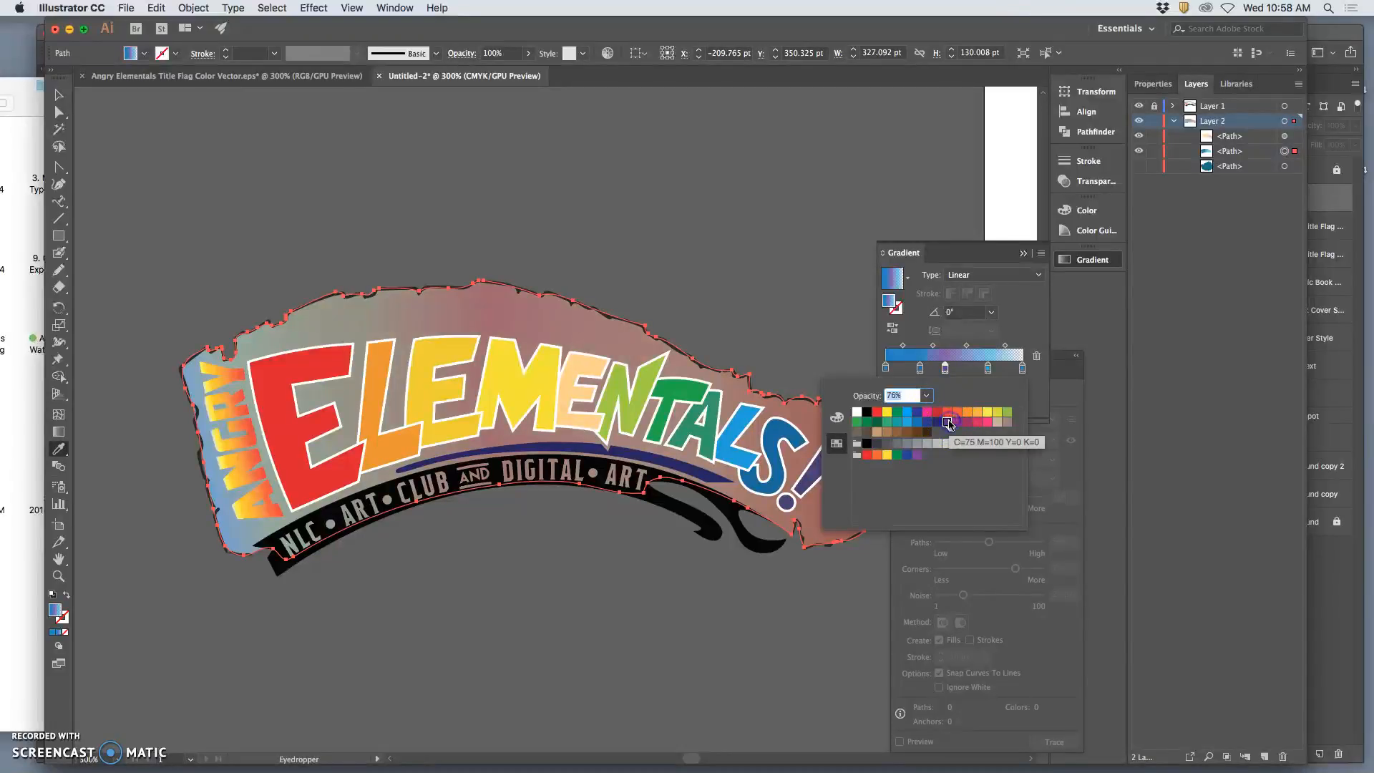
pyautogui.click(1008, 402)
pyautogui.moveTo(933, 398); pyautogui.dragTo(949, 509)
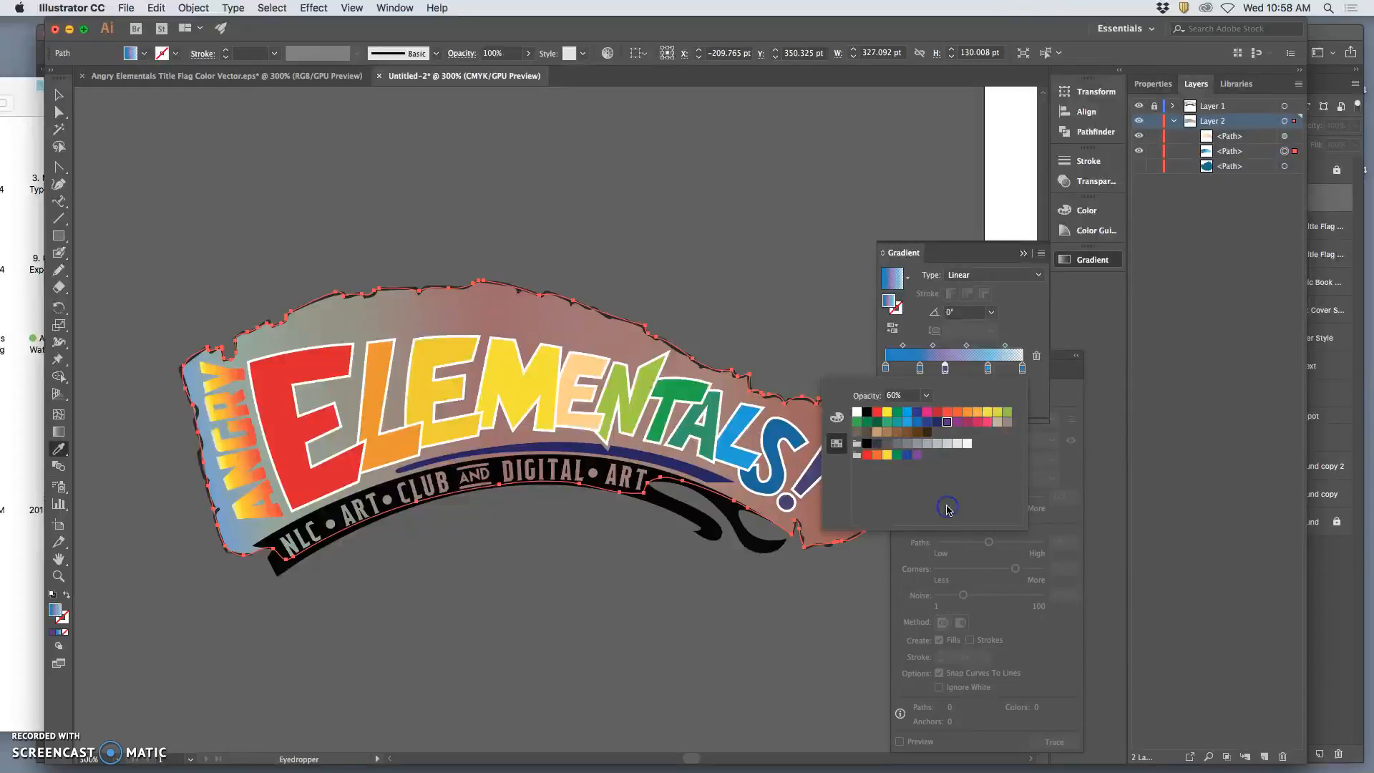
# Move the purple gradient stop to 50.54% and set its opacity to 40%.
pyautogui.click(966, 370)
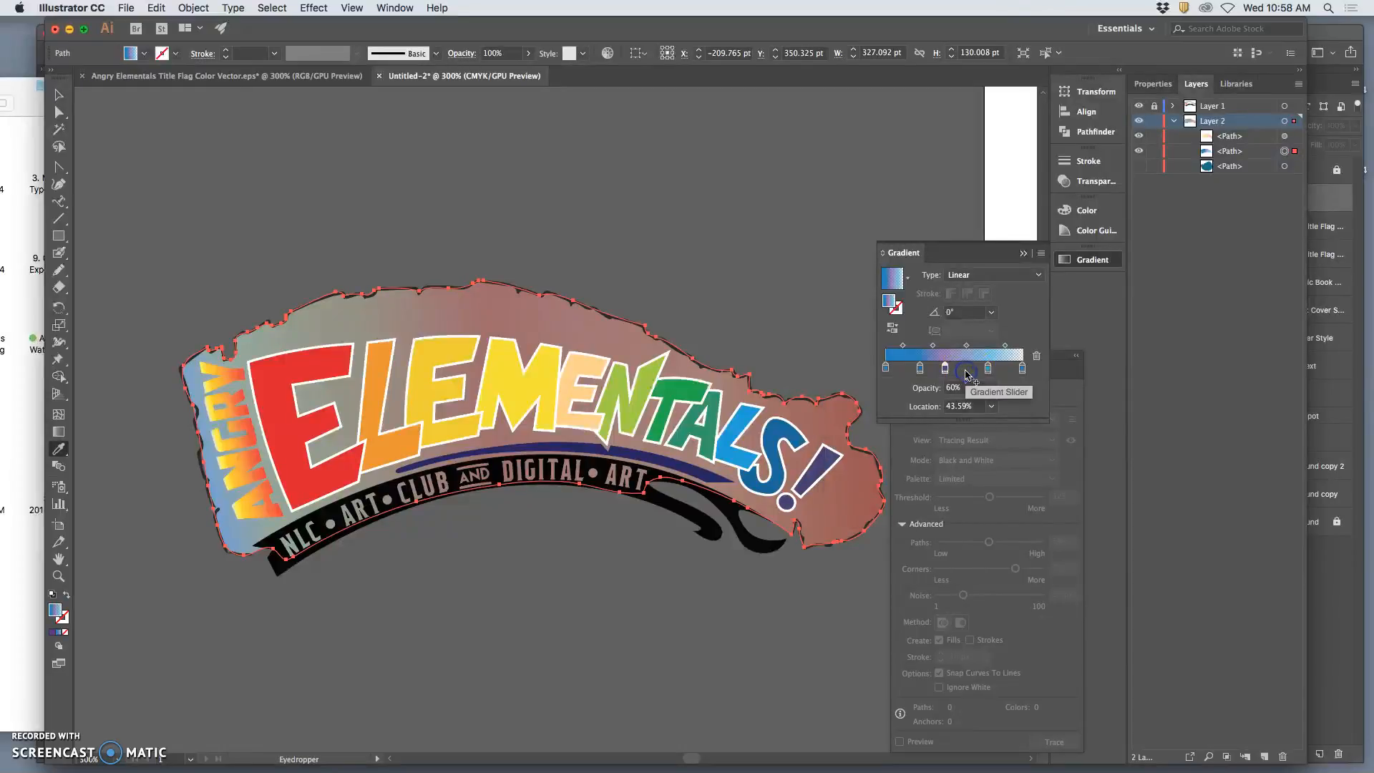
pyautogui.moveTo(956, 371)
pyautogui.mouseDown()
pyautogui.moveTo(945, 371)
pyautogui.moveTo(998, 370)
pyautogui.moveTo(953, 370)
pyautogui.mouseUp()
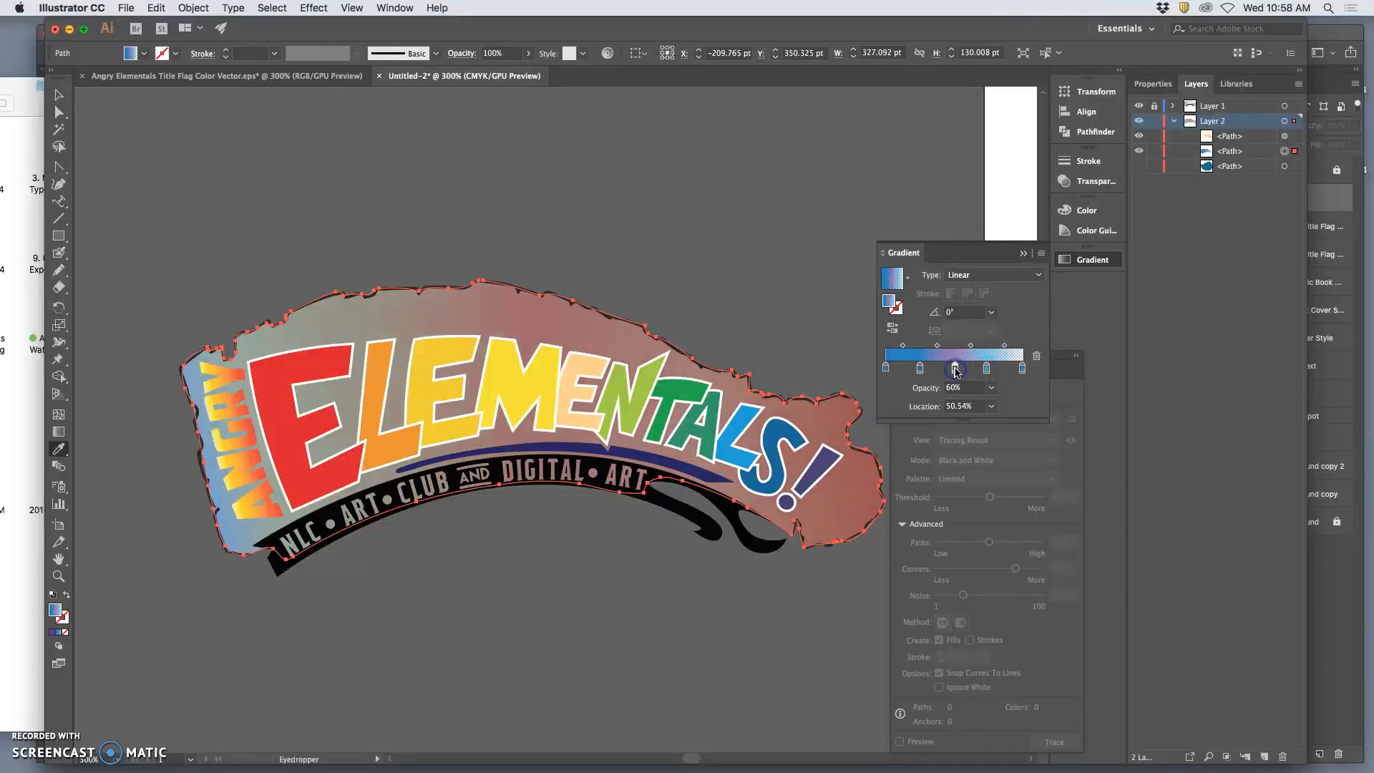
pyautogui.click(991, 387)
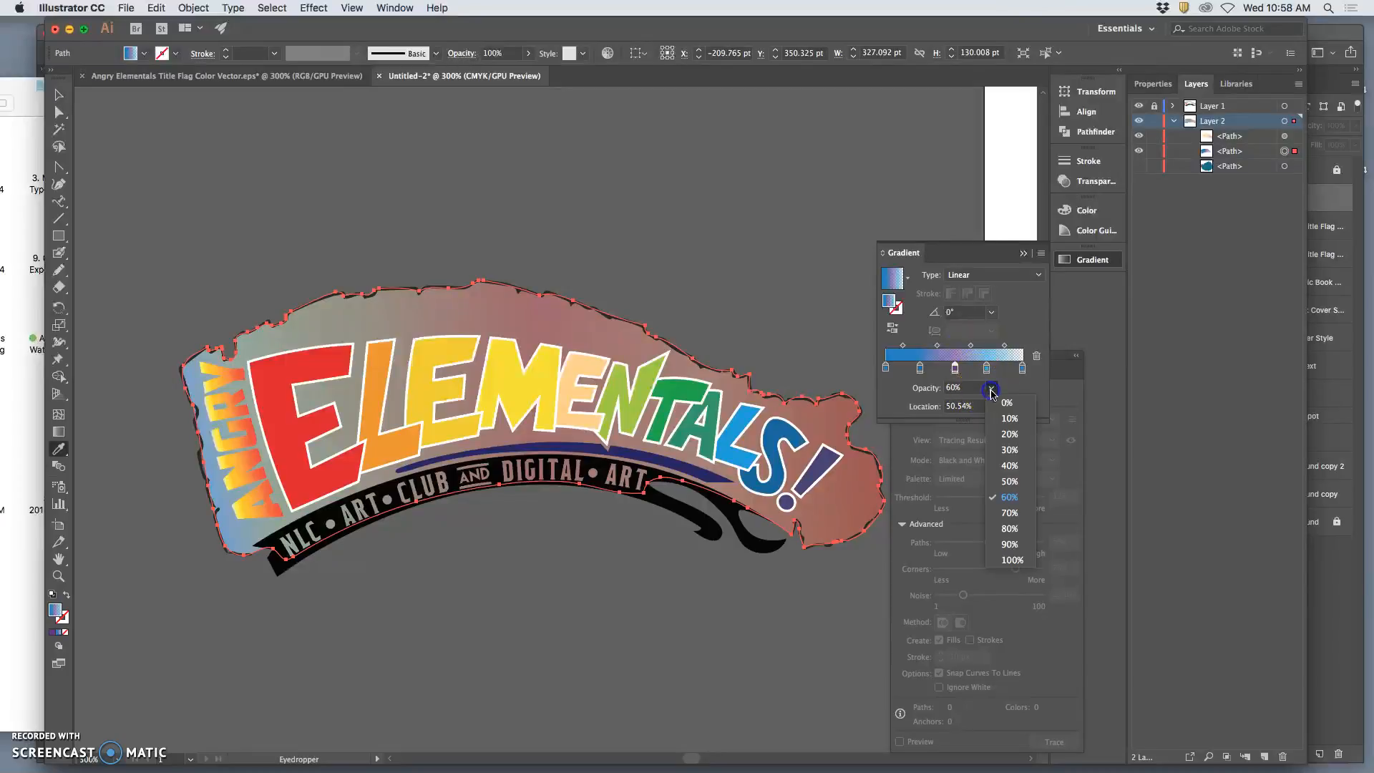
pyautogui.click(1008, 466)
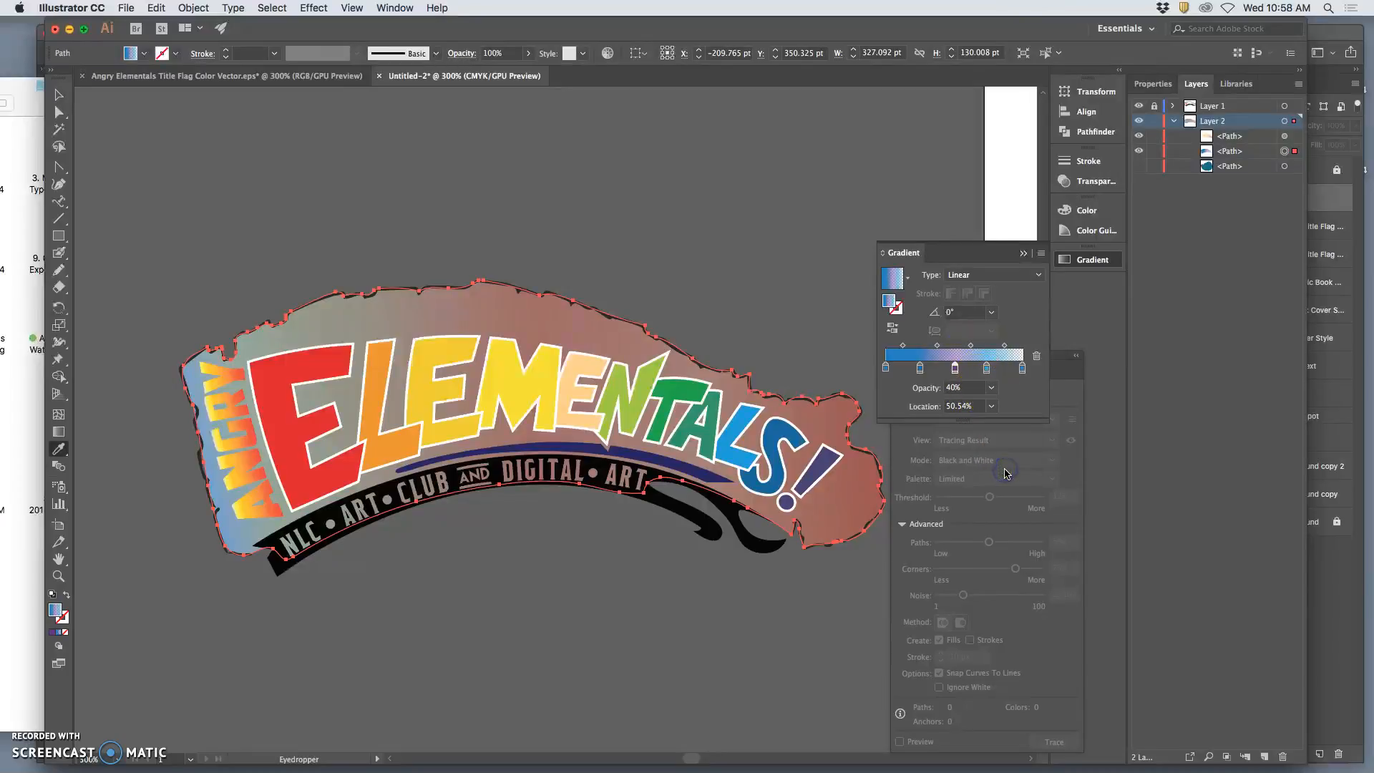
# Close the gradient settings and deselect the flag path using the Direct Selection tool.
pyautogui.click(1024, 253)
pyautogui.click(57, 111)
pyautogui.click(191, 129)
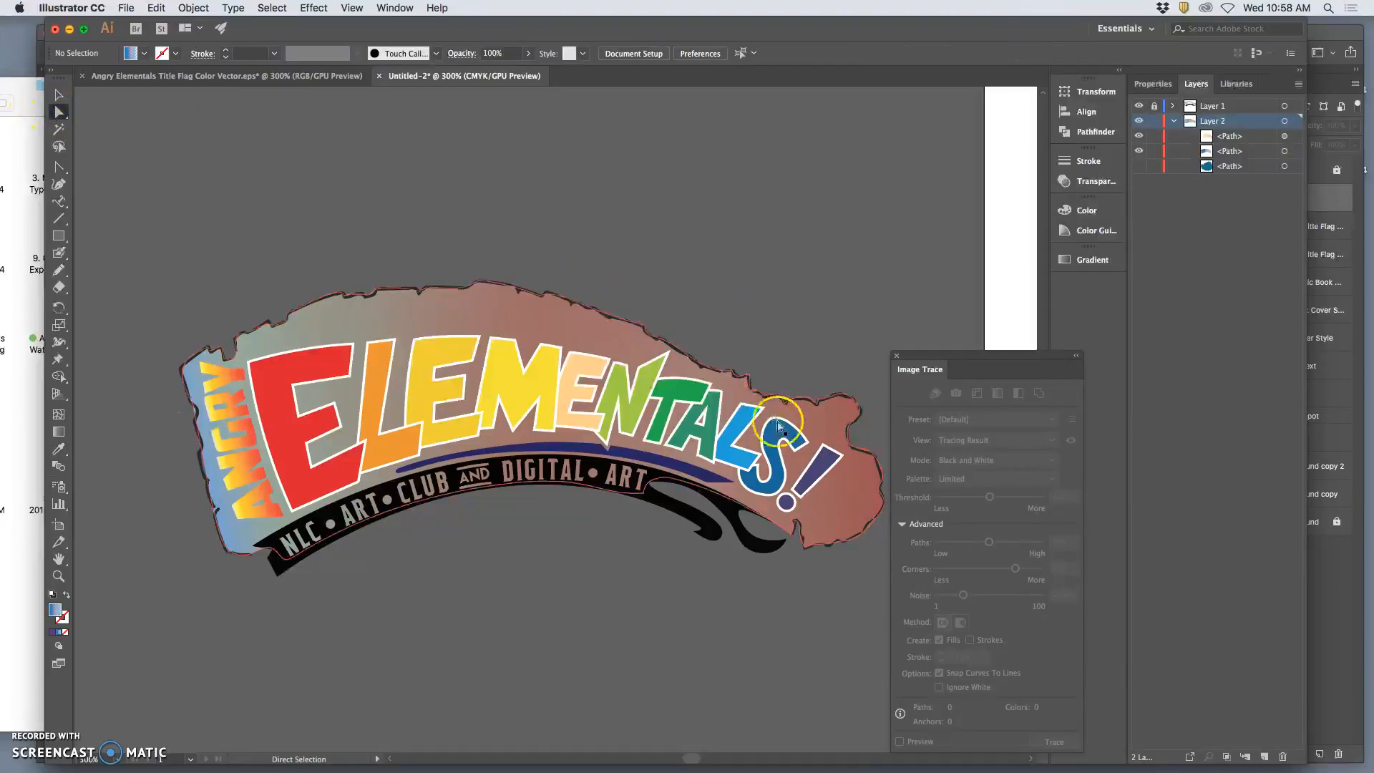
# Redraw the torn edge of the upper gradient path beside the ANGRY lettering with the Pencil tool, following the black flag outline.
pyautogui.scroll(-3, 855, 311)
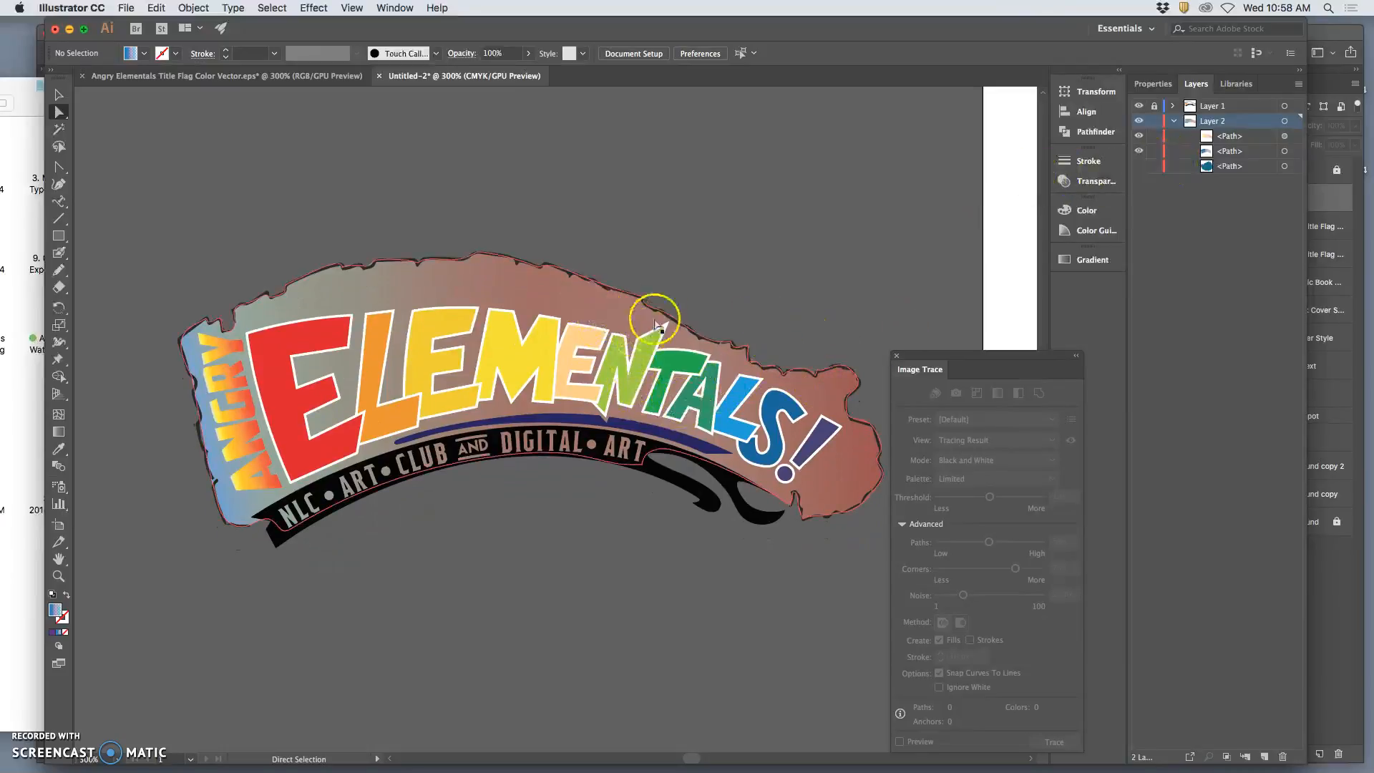
pyautogui.press('super+equal')
pyautogui.press('super+equal')
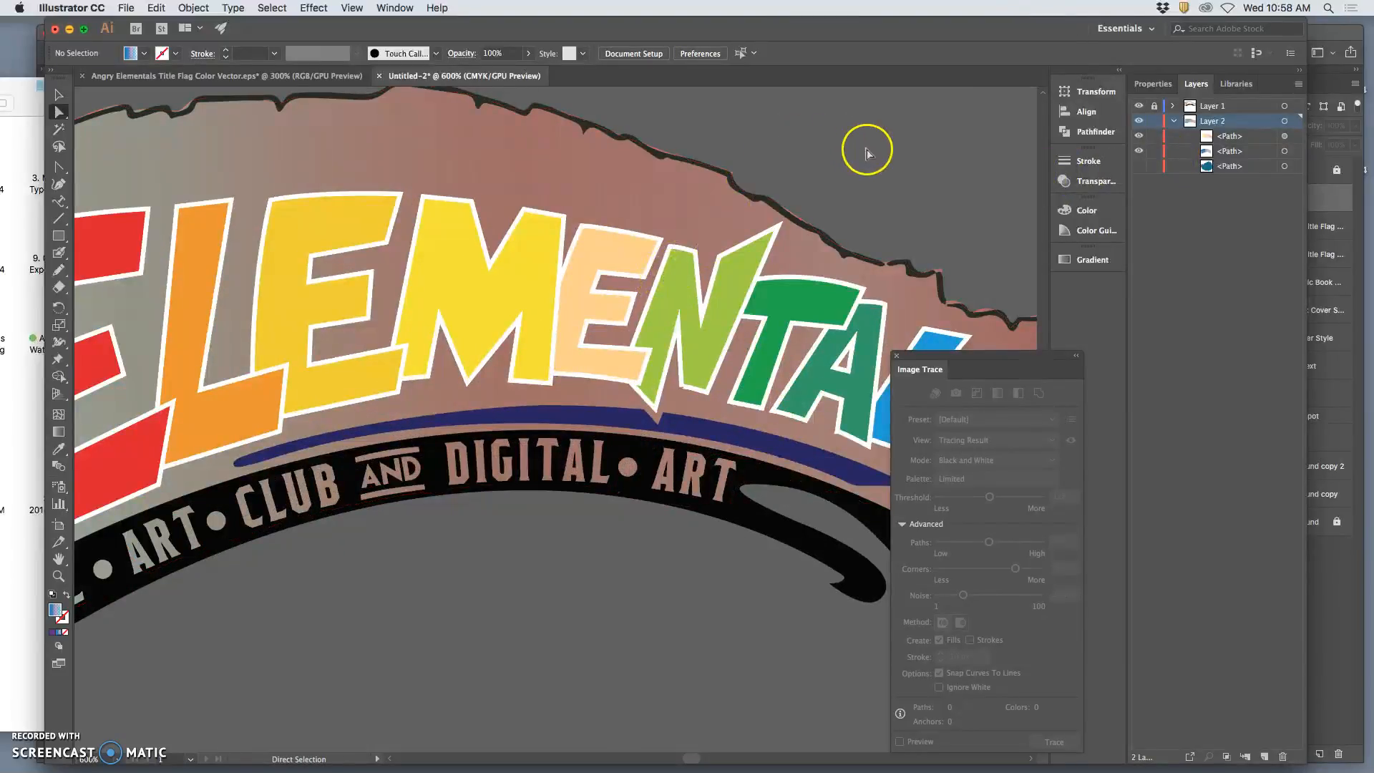
pyautogui.scroll(-2, 959, 262)
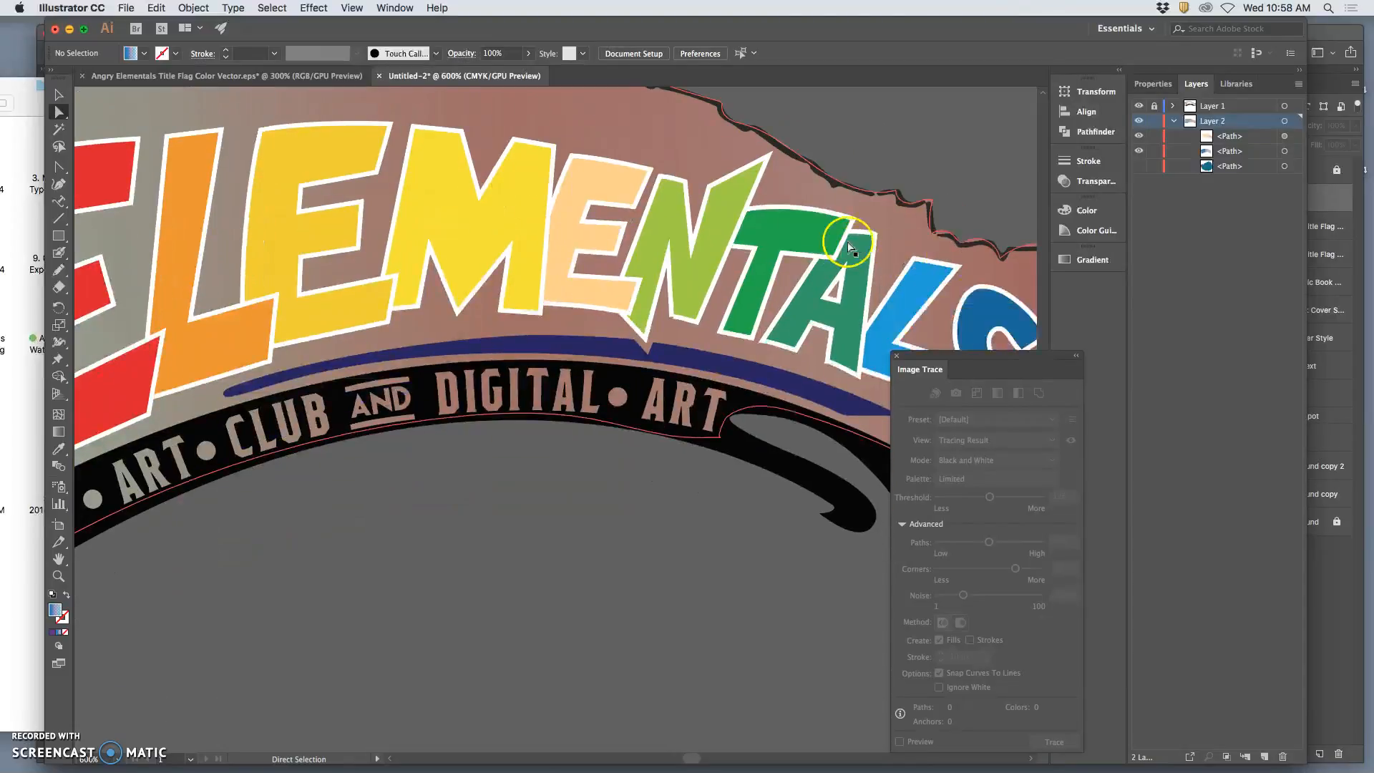
pyautogui.hscroll(-8, 849, 245)
pyautogui.hscroll(-3, 749, 234)
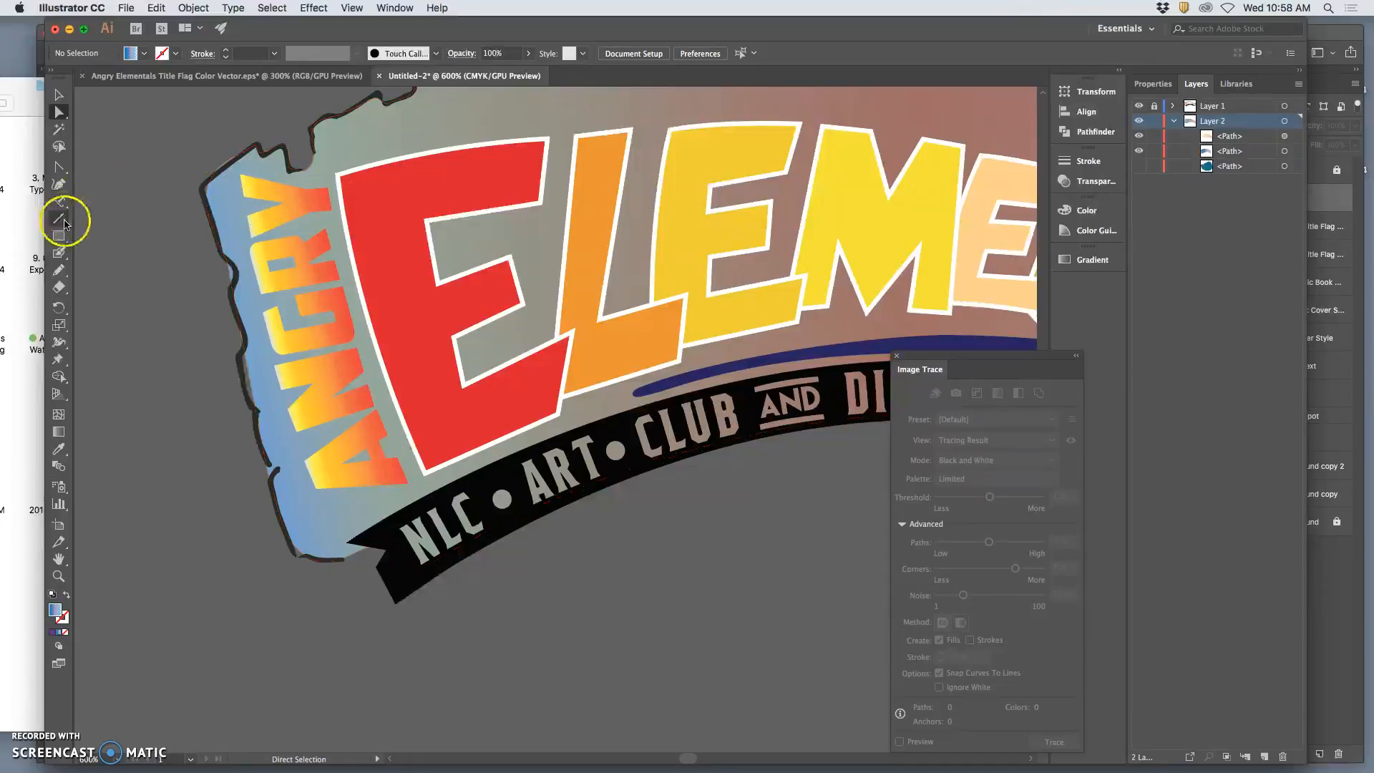
pyautogui.click(1284, 135)
pyautogui.click(59, 269)
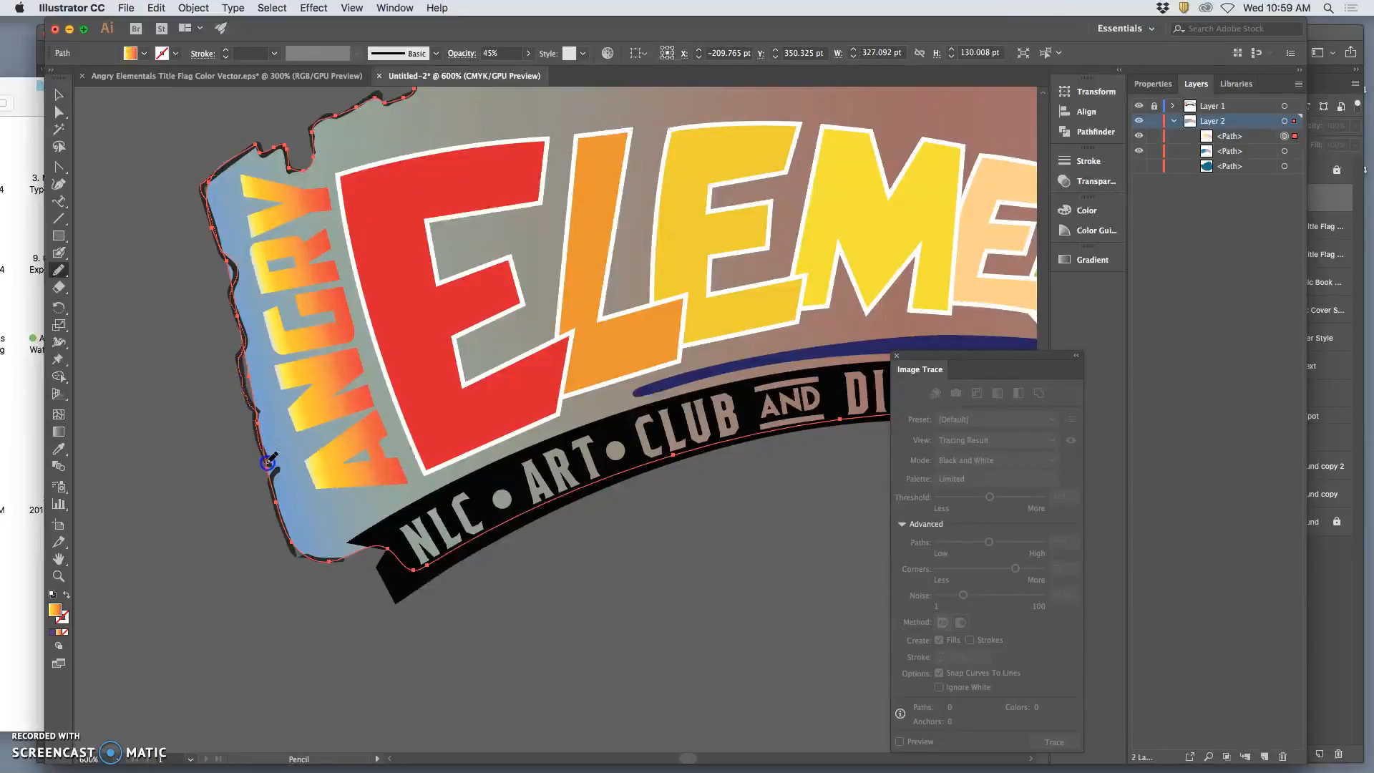
pyautogui.moveTo(267, 466)
pyautogui.mouseDown()
pyautogui.moveTo(236, 239)
pyautogui.moveTo(211, 177)
pyautogui.mouseUp()
pyautogui.moveTo(230, 265)
pyautogui.mouseDown()
pyautogui.moveTo(274, 369)
pyautogui.moveTo(225, 259)
pyautogui.mouseUp()
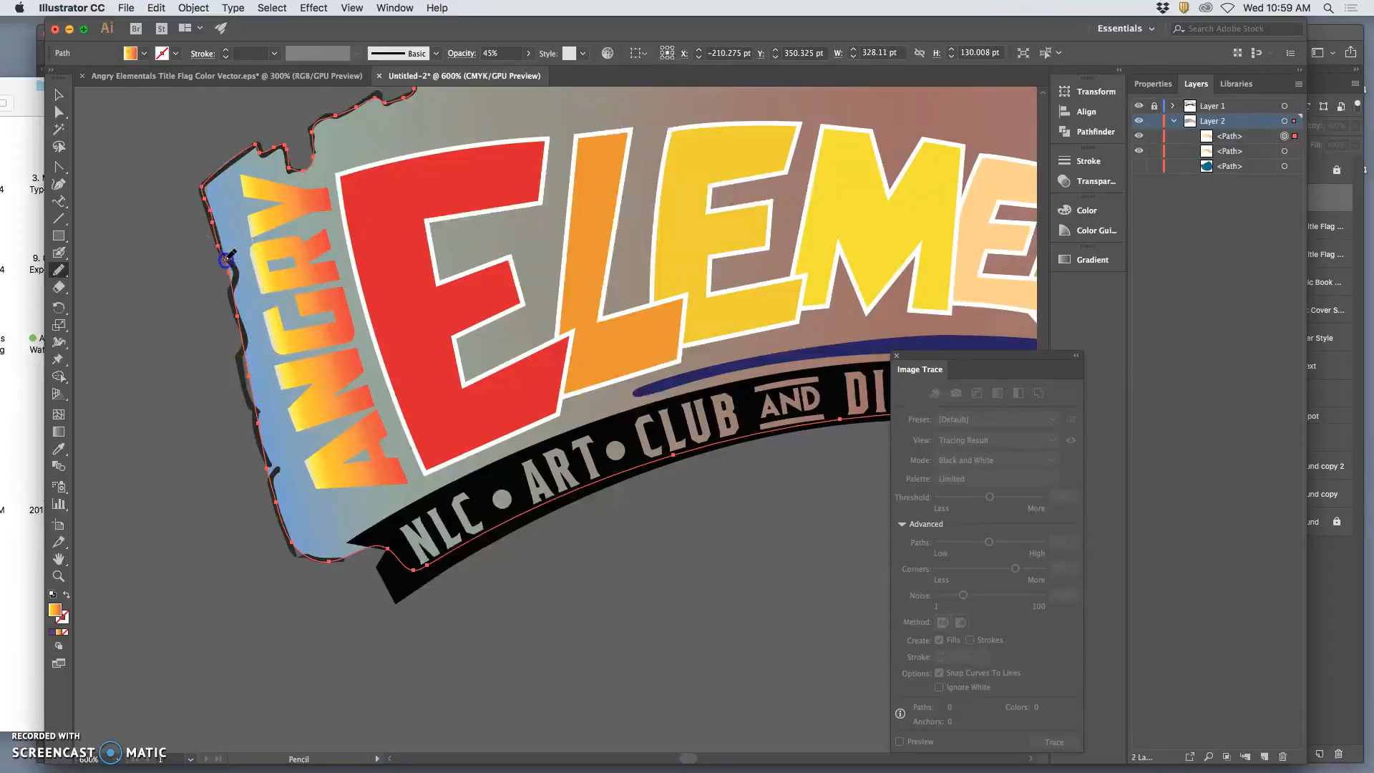
pyautogui.moveTo(238, 319); pyautogui.dragTo(239, 323)
pyautogui.moveTo(260, 428)
pyautogui.mouseDown()
pyautogui.moveTo(282, 450)
pyautogui.moveTo(255, 413)
pyautogui.mouseUp()
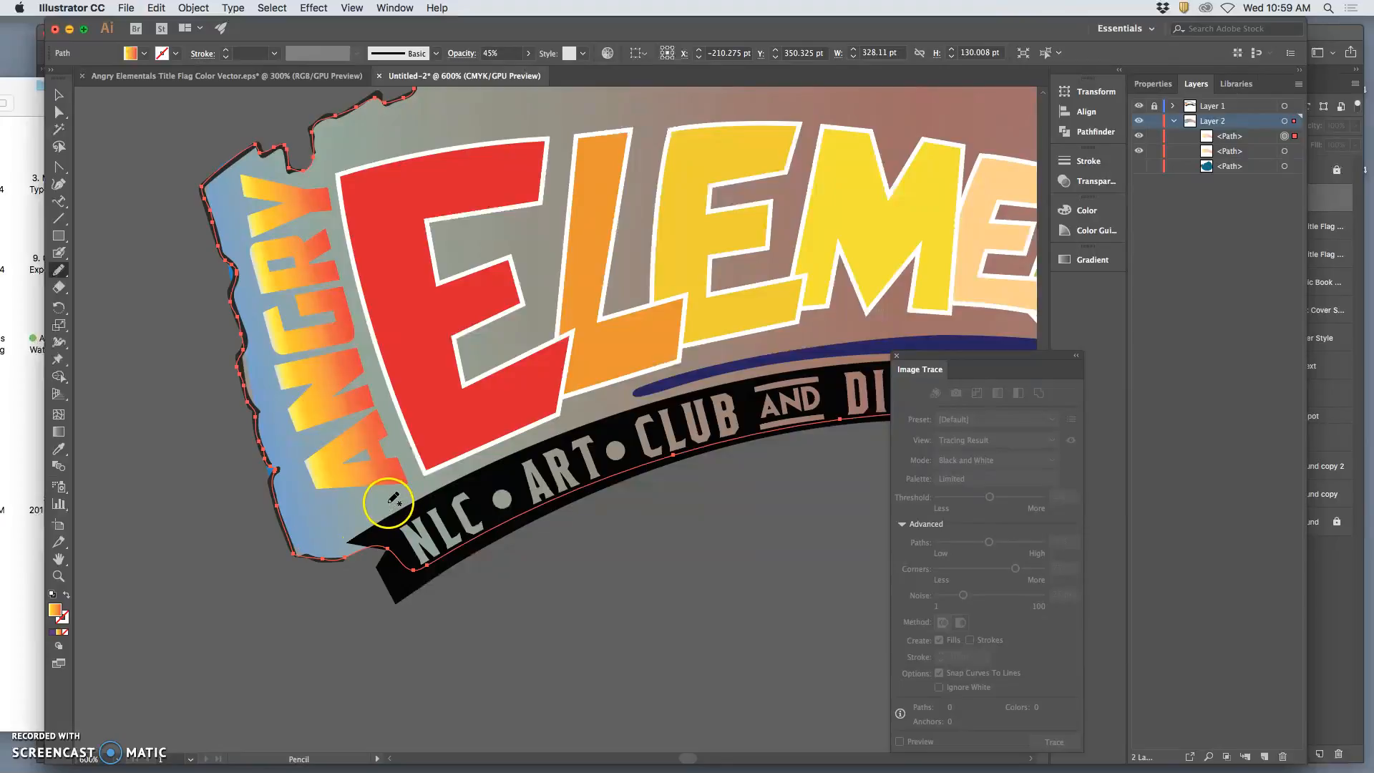
# Redraw the torn right end of the upper gradient path around the exclamation mark with the Pencil tool, following the black flag outline.
pyautogui.hscroll(5, 393, 498)
pyautogui.hscroll(10, 385, 499)
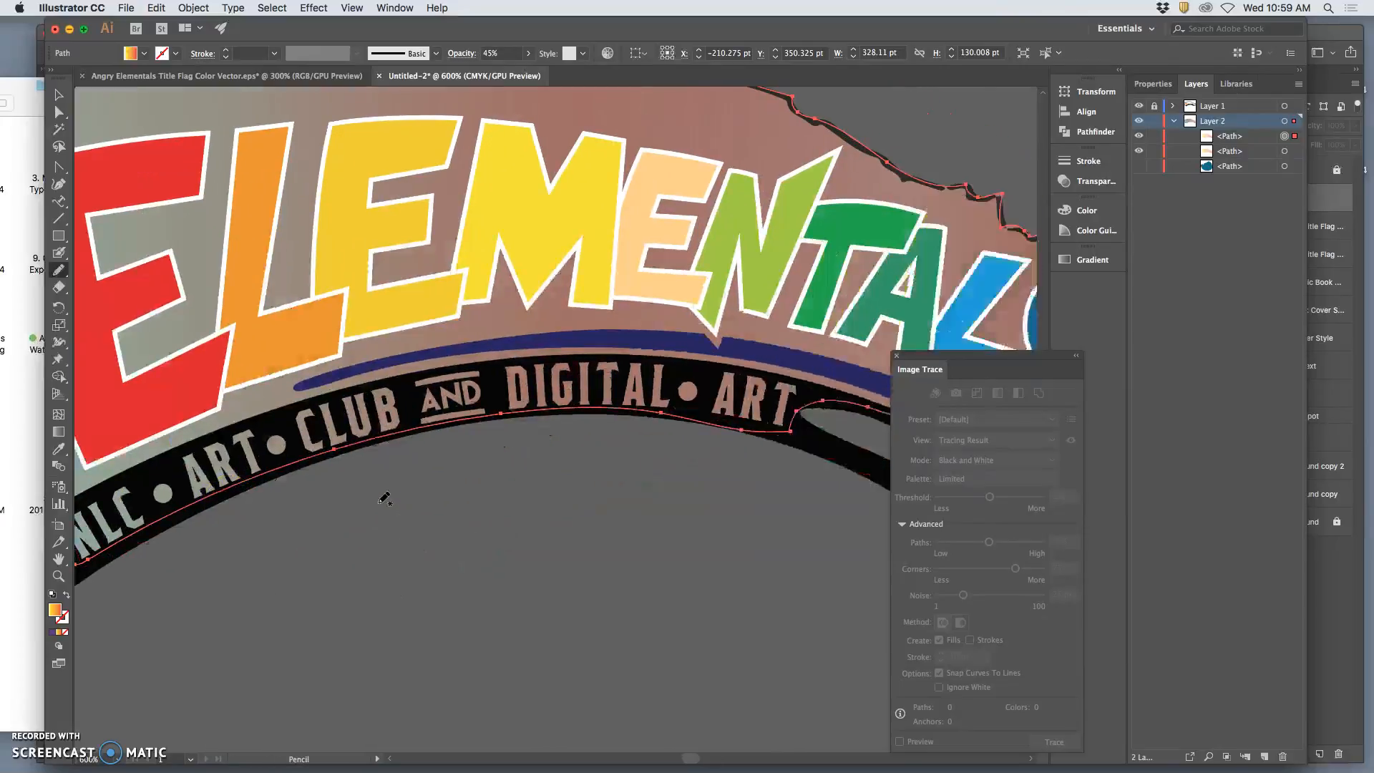
pyautogui.hscroll(6, 385, 499)
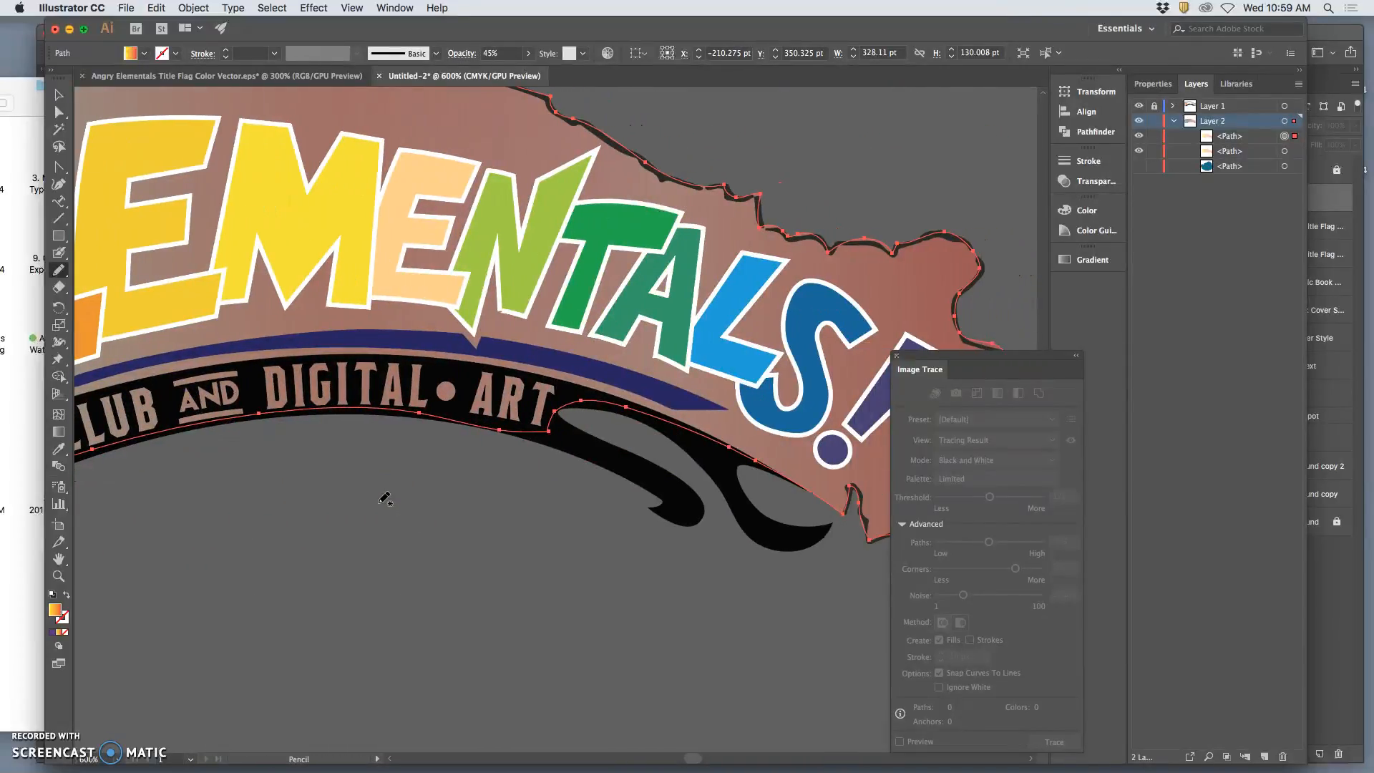
pyautogui.hscroll(3, 385, 499)
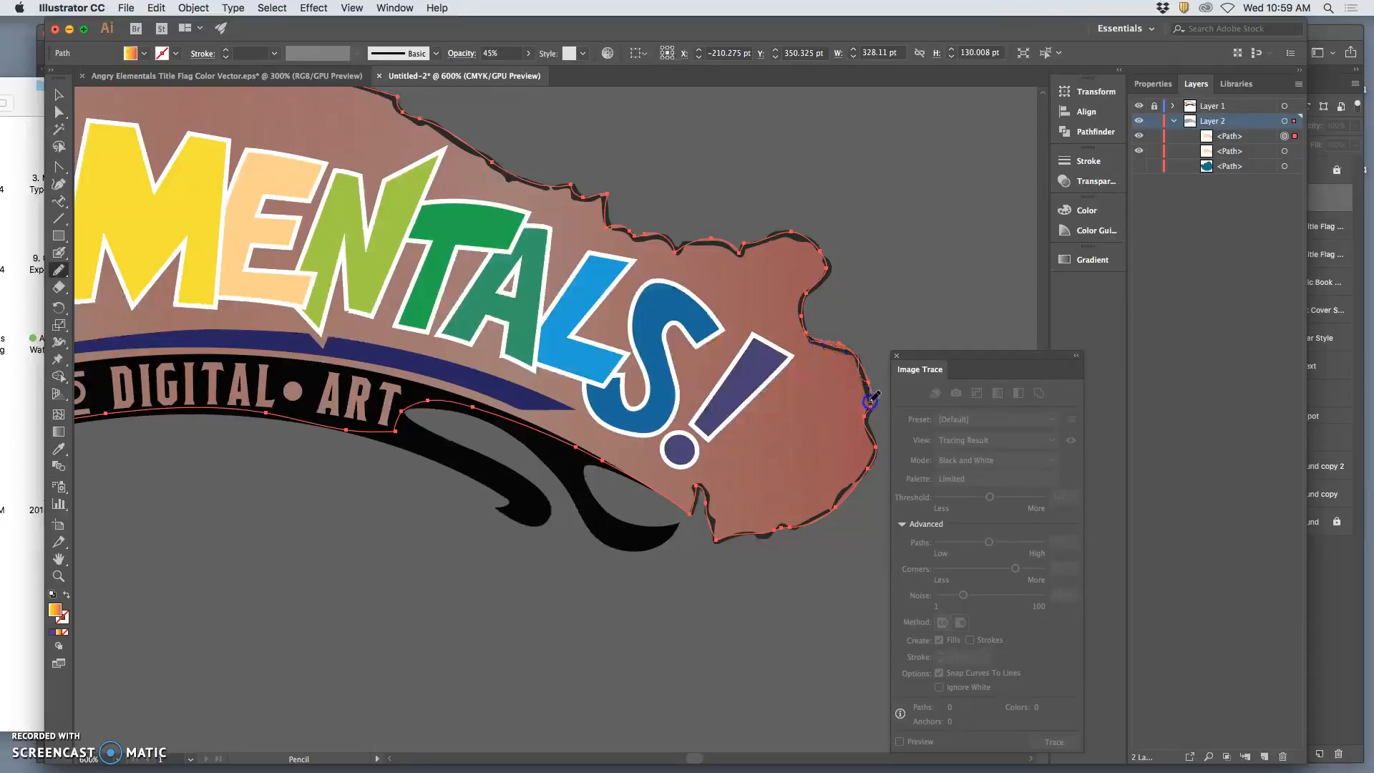
pyautogui.moveTo(870, 408)
pyautogui.mouseDown()
pyautogui.moveTo(867, 375)
pyautogui.moveTo(826, 346)
pyautogui.moveTo(609, 226)
pyautogui.mouseUp()
# Redraw the notched top edge of the gradient path above the first L of ELEMENTALS with the Pencil tool and deselect the path.
pyautogui.scroll(5, 629, 247)
pyautogui.hscroll(-10, 591, 254)
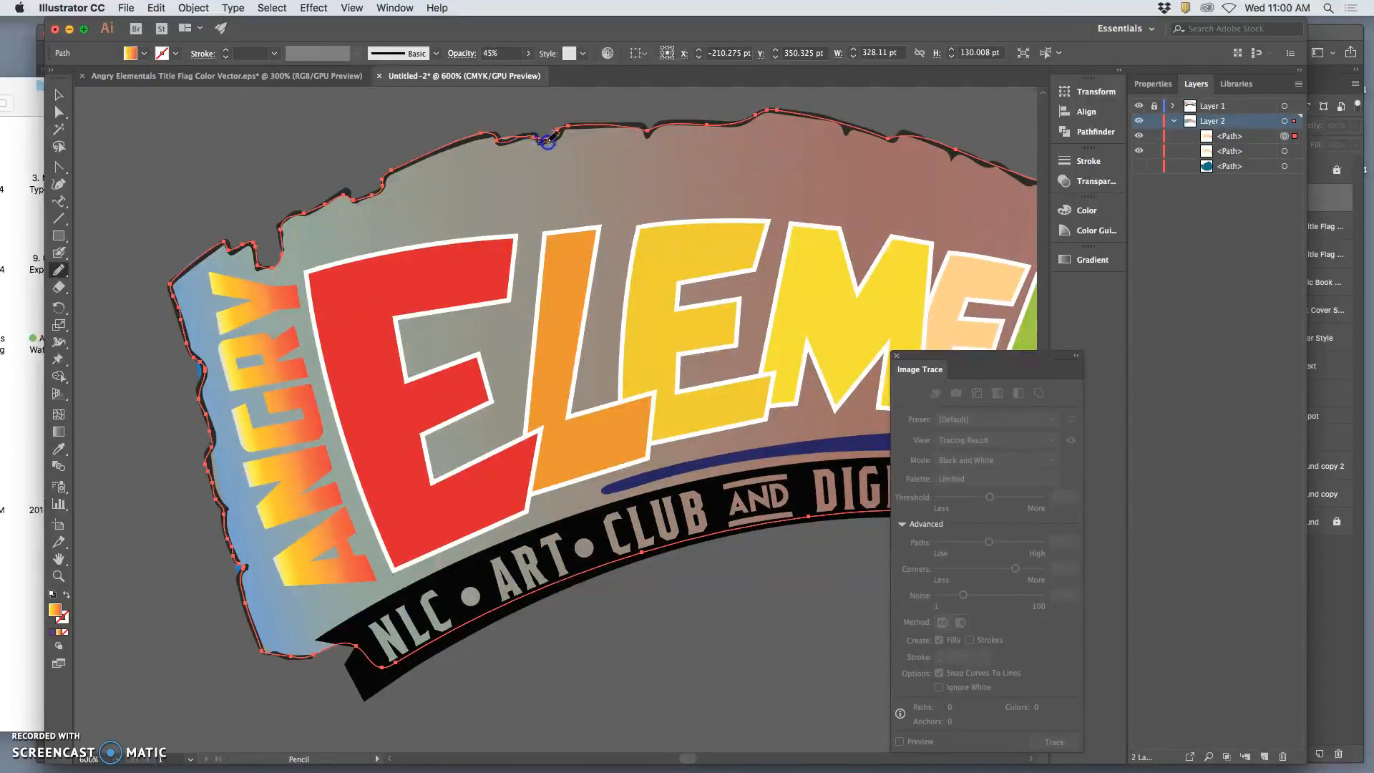
pyautogui.moveTo(570, 125); pyautogui.dragTo(504, 140)
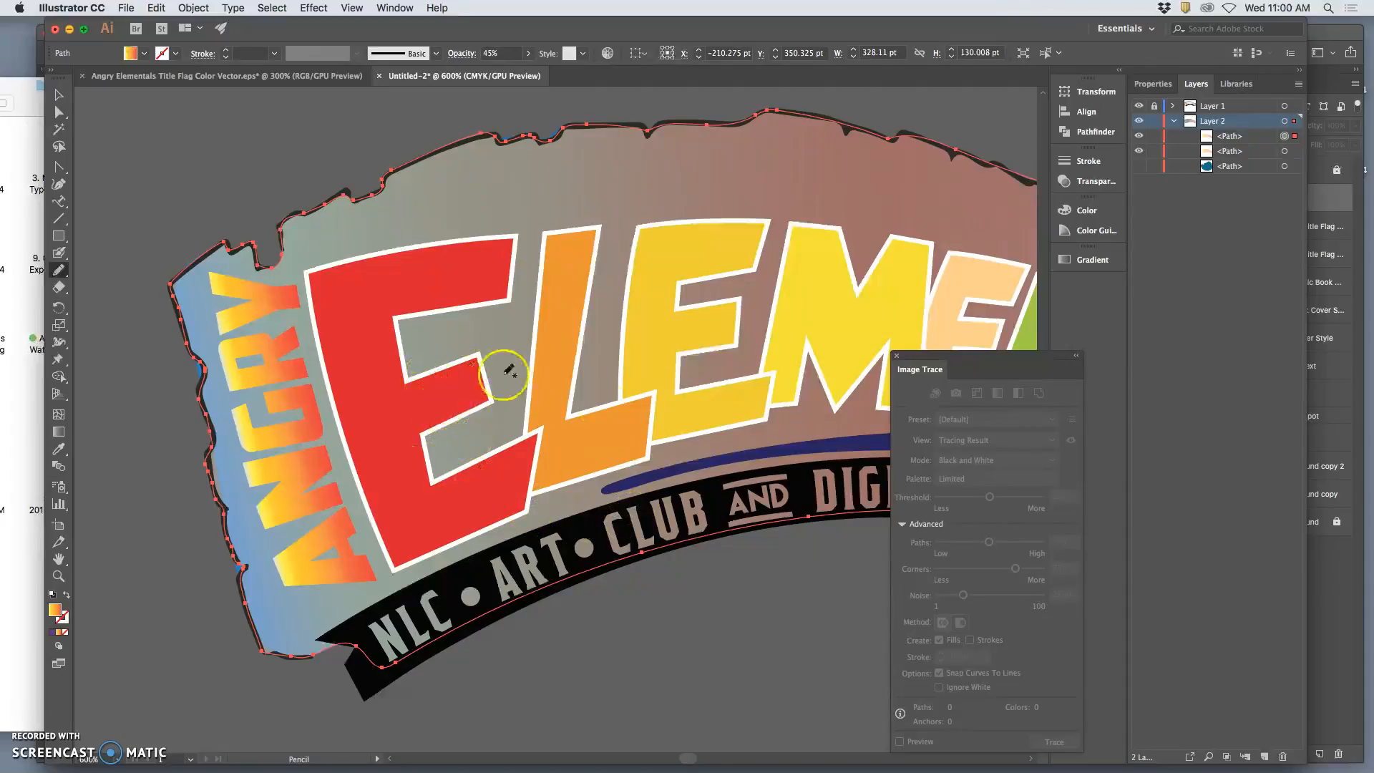
pyautogui.click(59, 112)
pyautogui.click(134, 128)
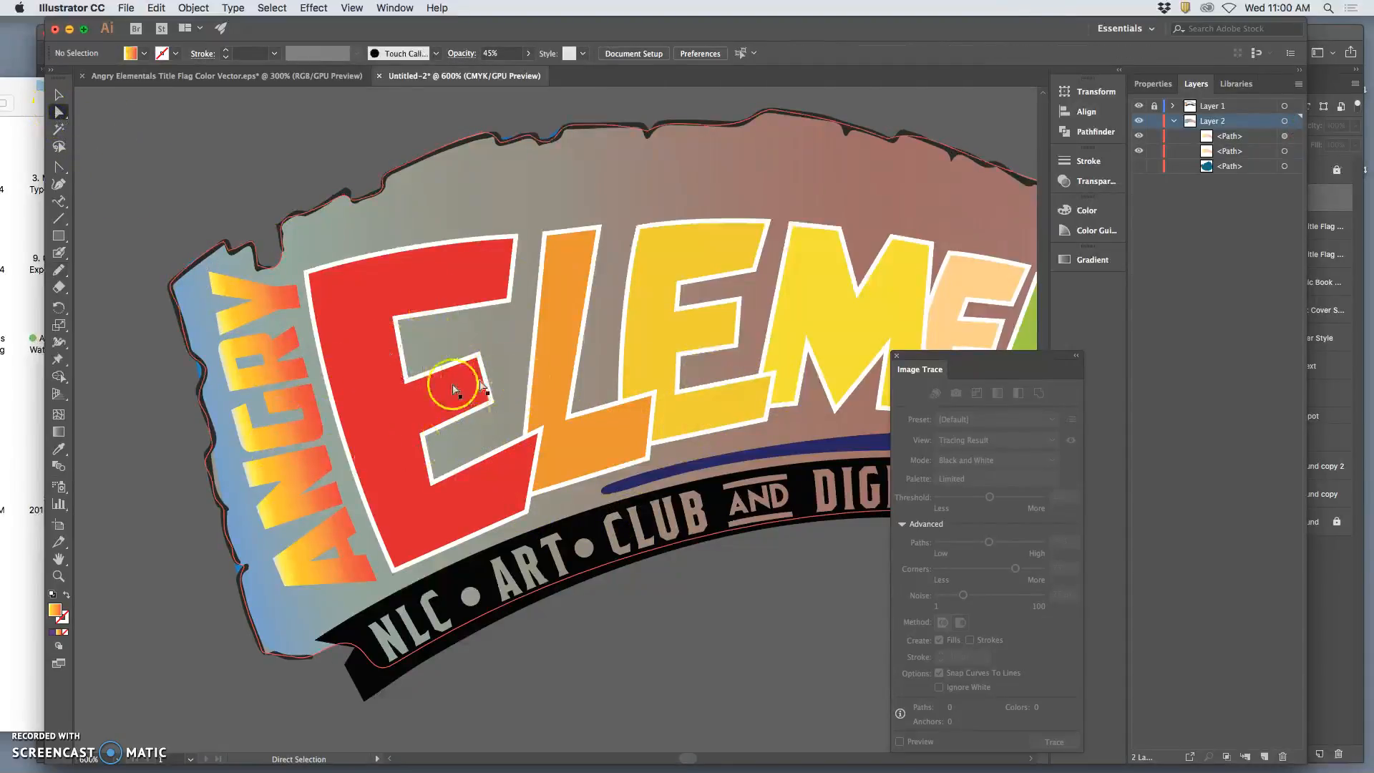
pyautogui.hscroll(10, 506, 393)
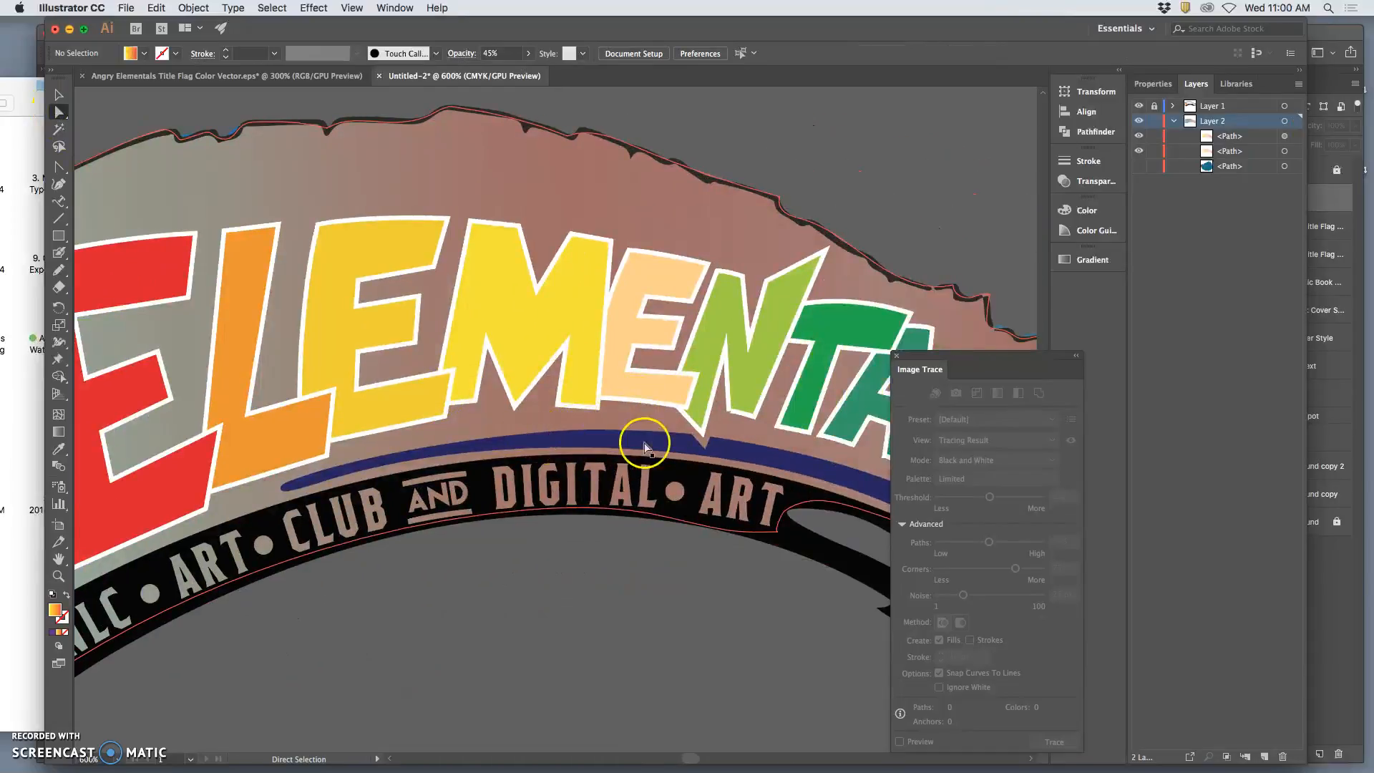
pyautogui.scroll(-2, 644, 448)
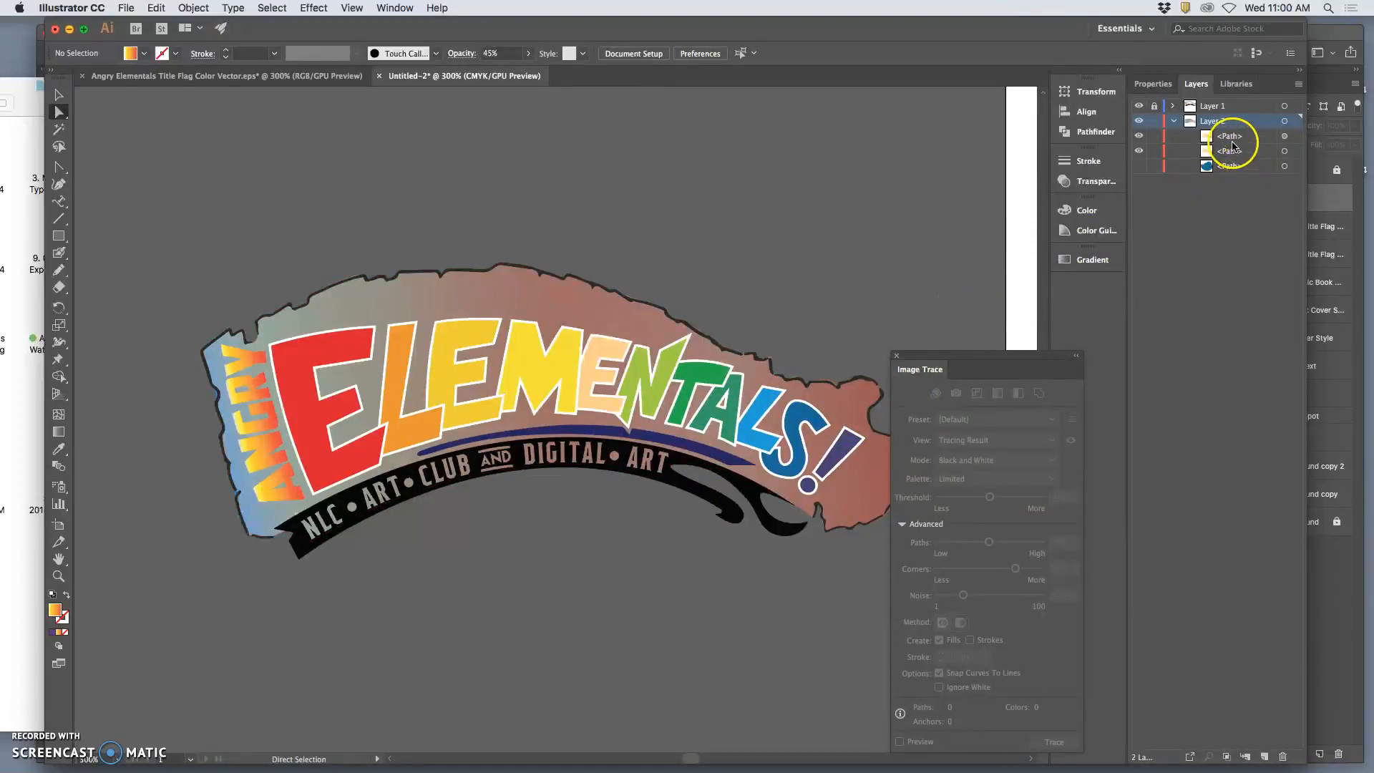
# Duplicate the topmost gradient path in Layer 2 by copying it and pasting it in place.
pyautogui.click(1284, 137)
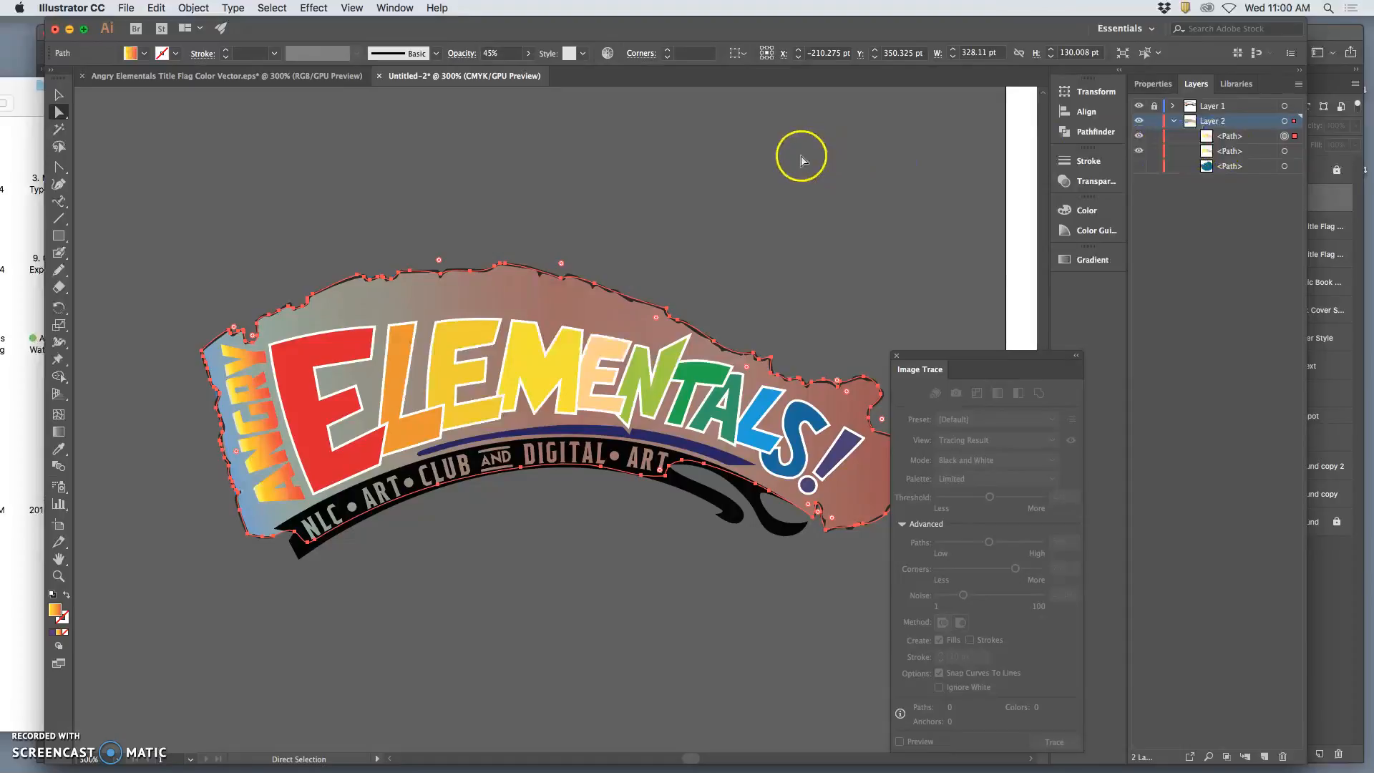
pyautogui.click(156, 8)
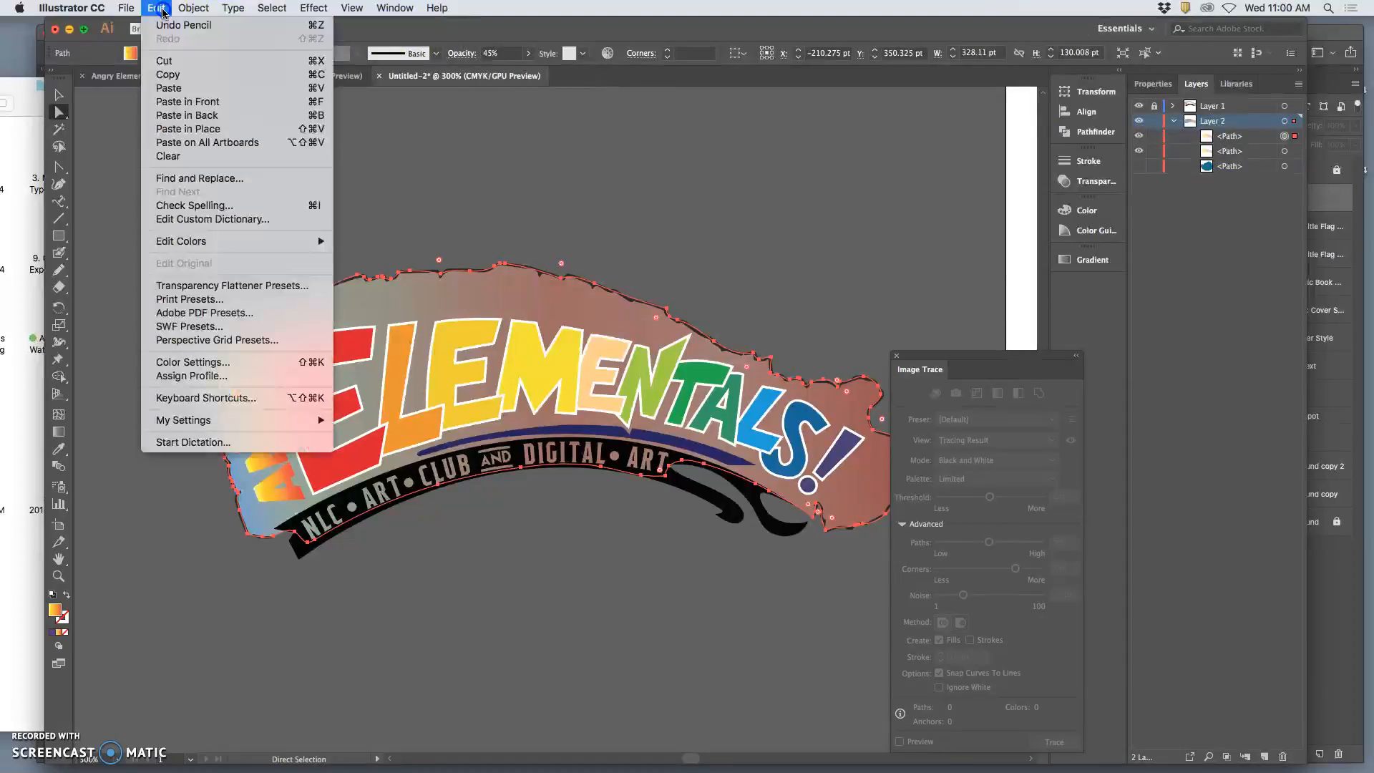
pyautogui.click(177, 75)
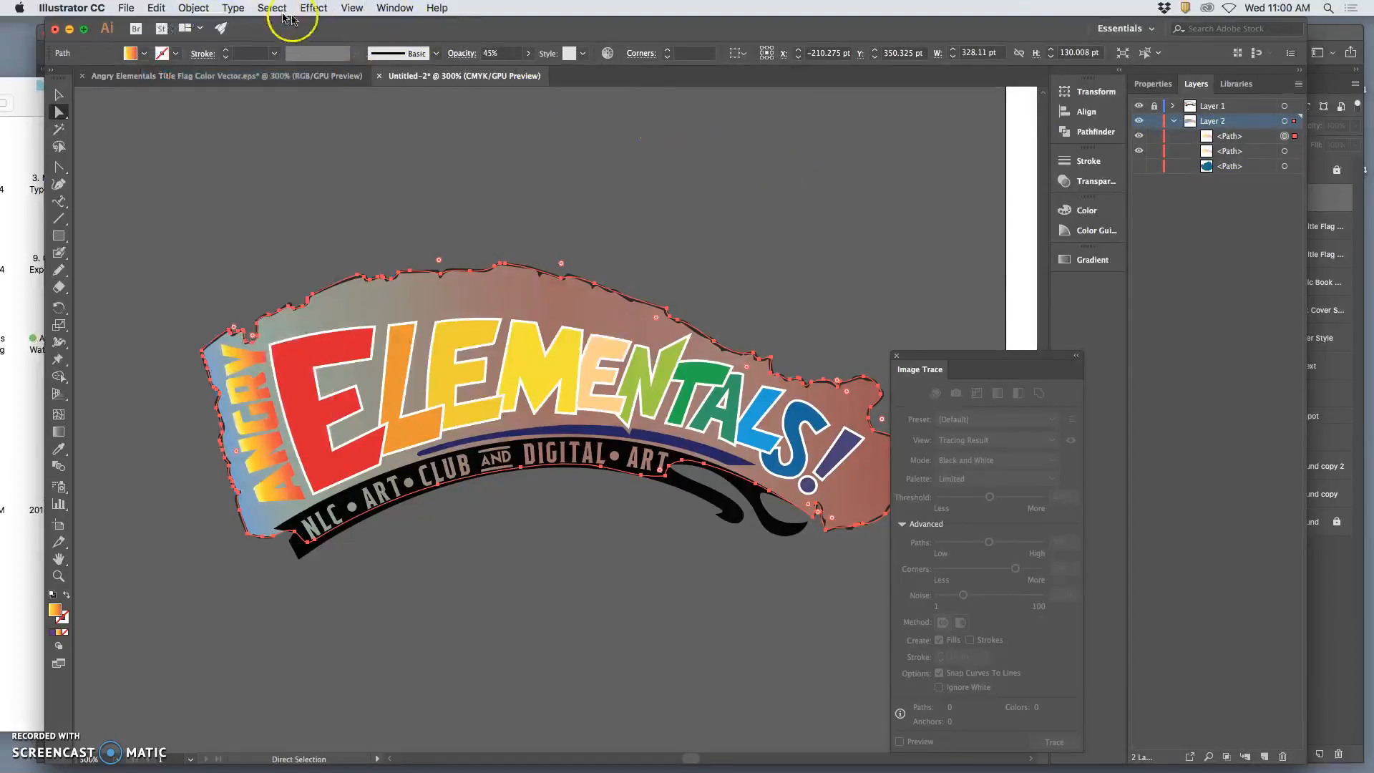
pyautogui.click(1266, 757)
pyautogui.press('super+z')
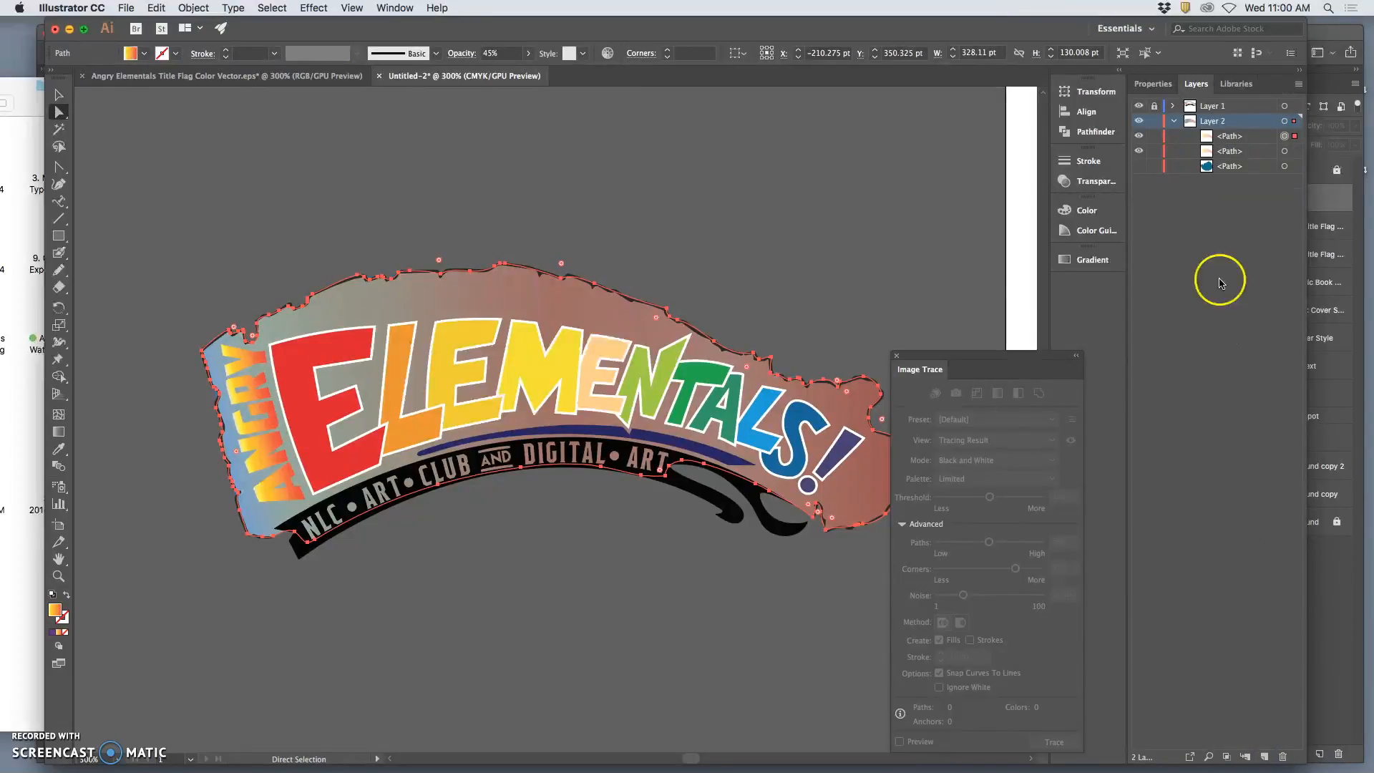
pyautogui.click(159, 10)
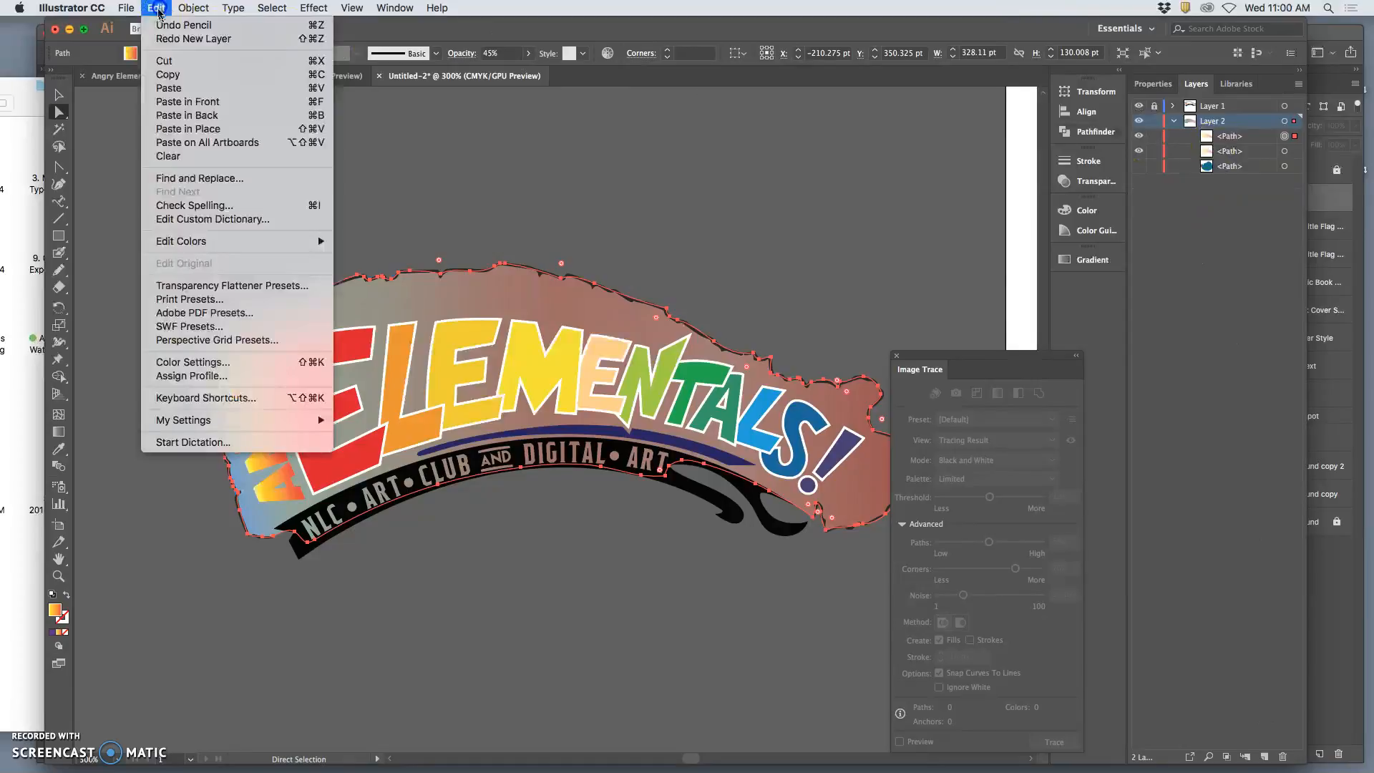
pyautogui.click(187, 123)
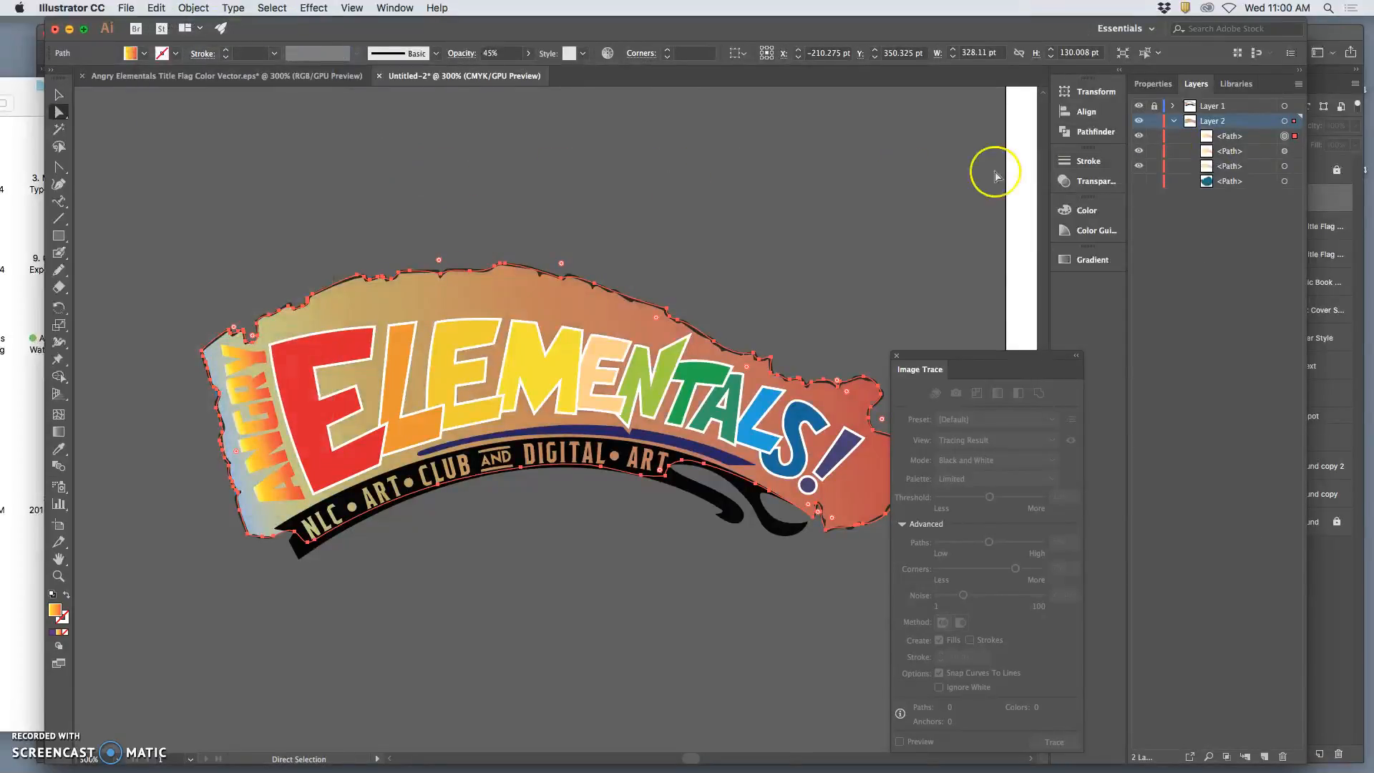
# Show the solid teal path, hide the two warm gradient paths, and sample the teal fill with the Eyedropper.
pyautogui.click(1284, 152)
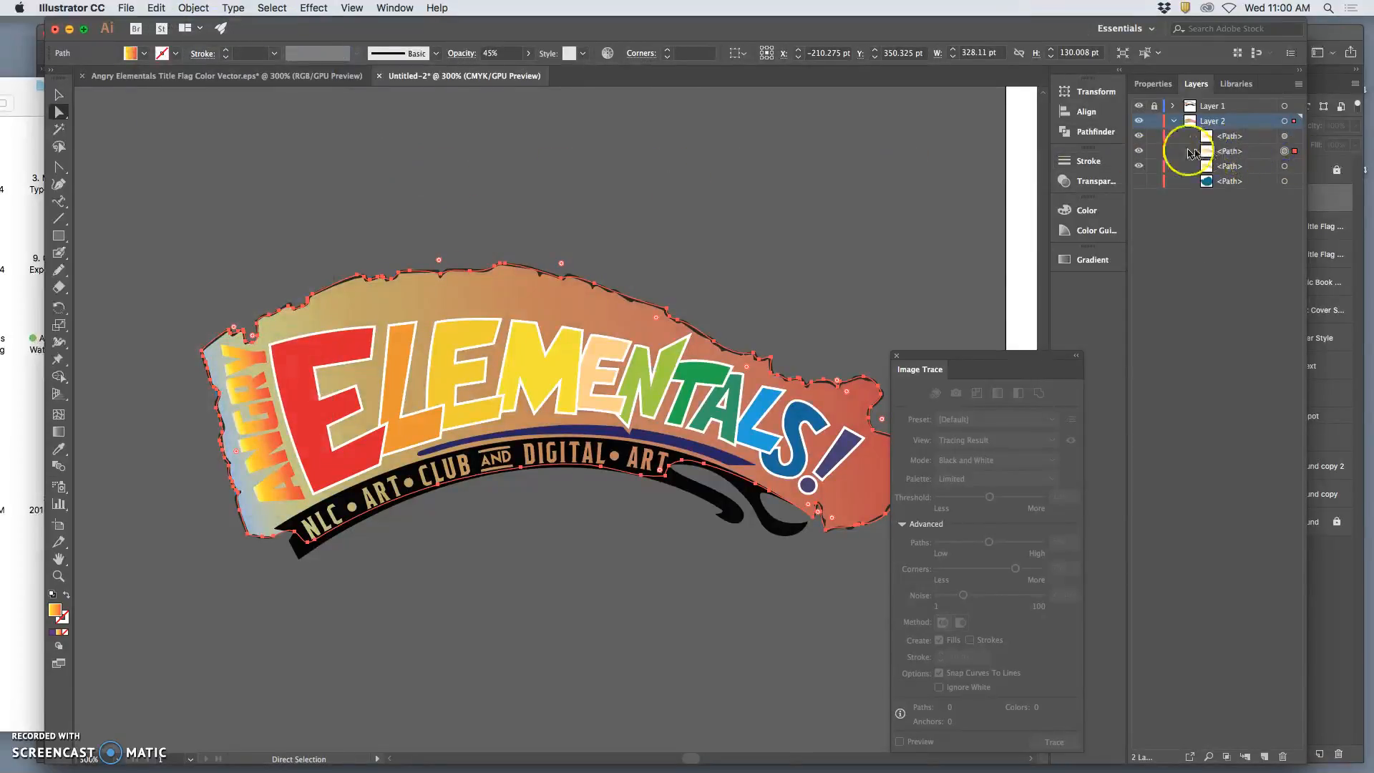
pyautogui.click(1140, 183)
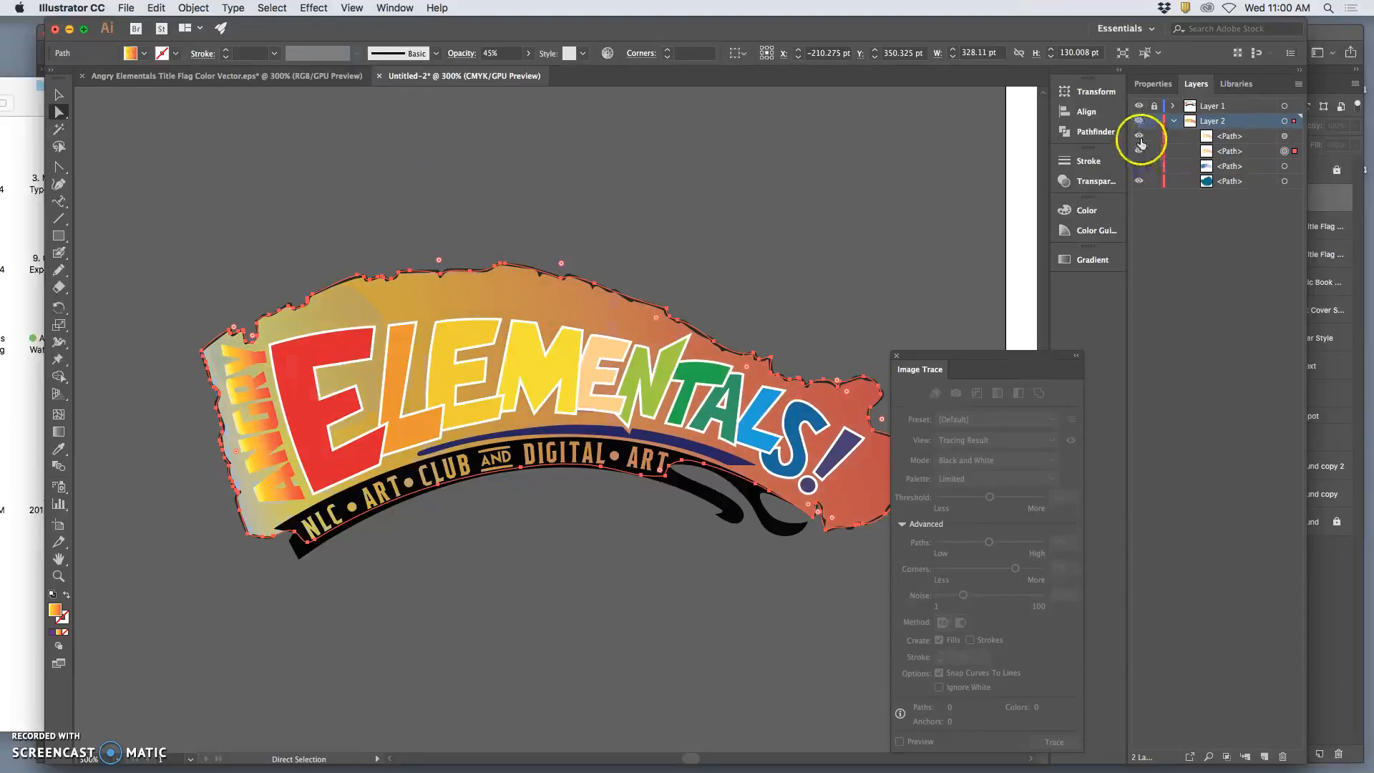
pyautogui.click(1141, 138)
pyautogui.click(1139, 152)
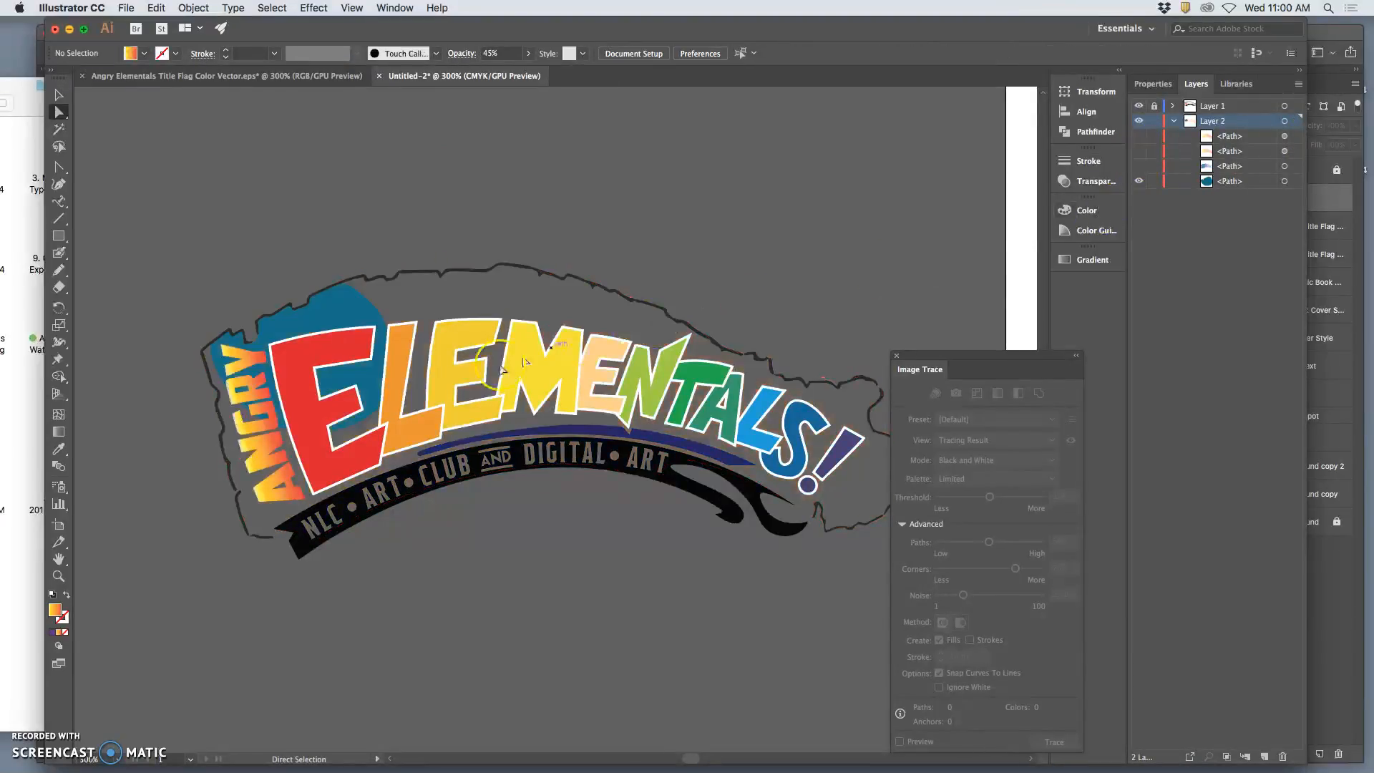
pyautogui.click(59, 449)
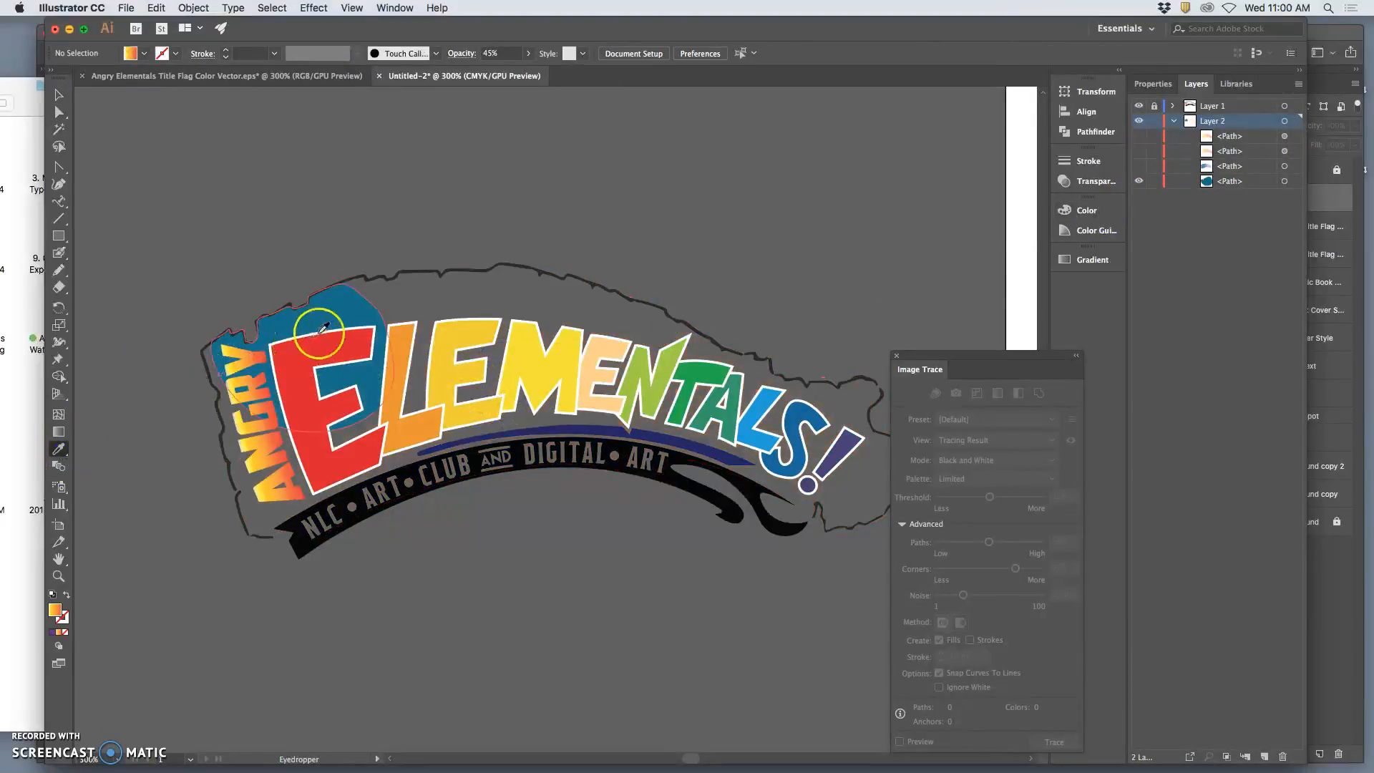
pyautogui.click(330, 315)
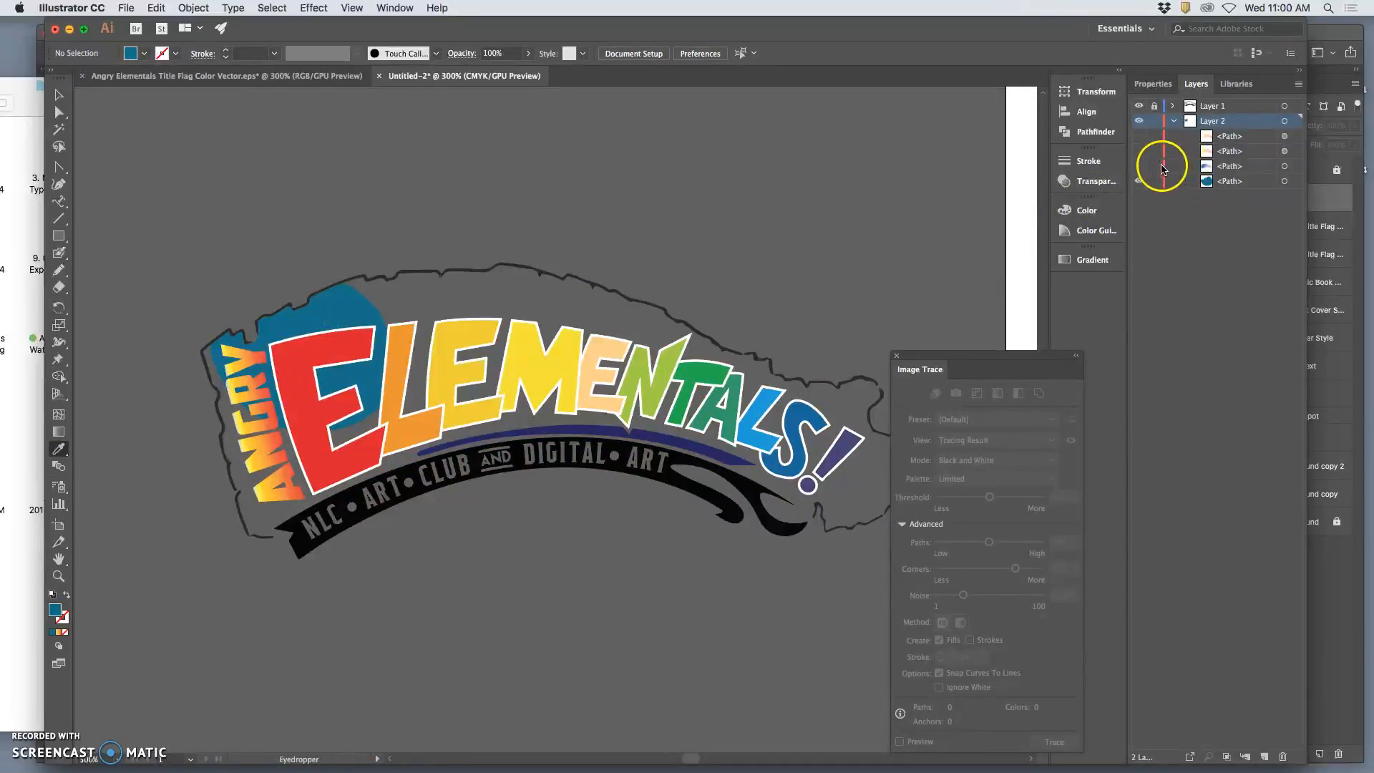
# Fill the second flag path with the sampled teal (C=90.2 M=46.27 Y=32.94 K=7.45), show the topmost gradient path again, and deselect.
pyautogui.click(1140, 151)
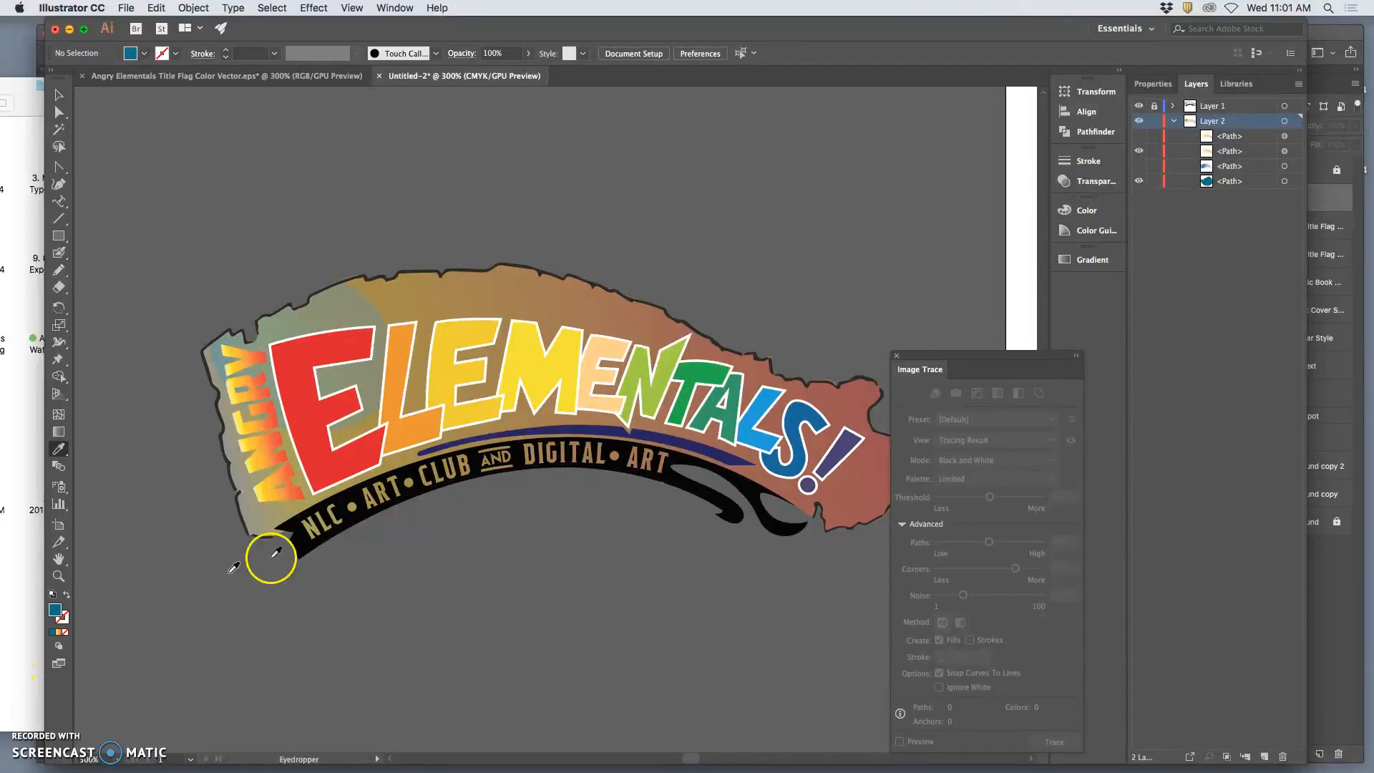
pyautogui.click(1283, 151)
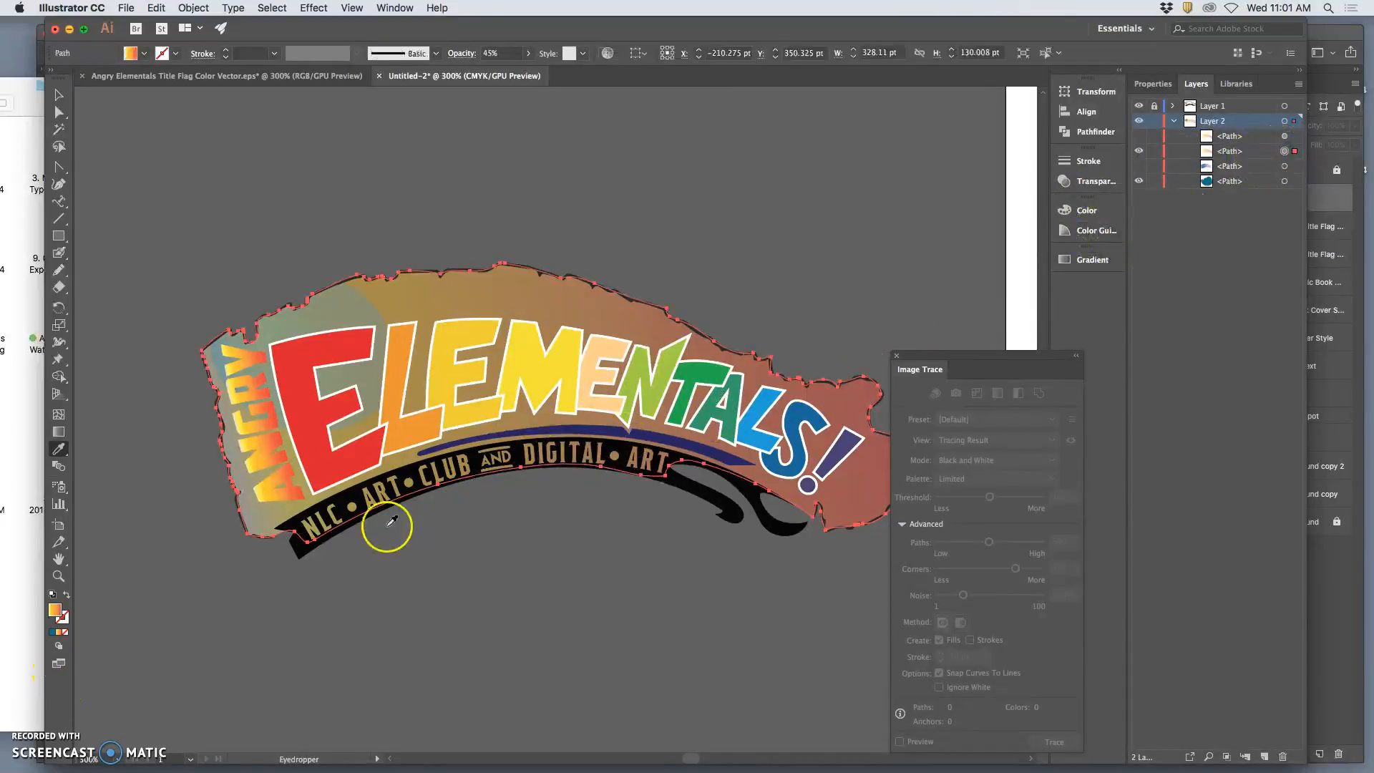
pyautogui.click(52, 633)
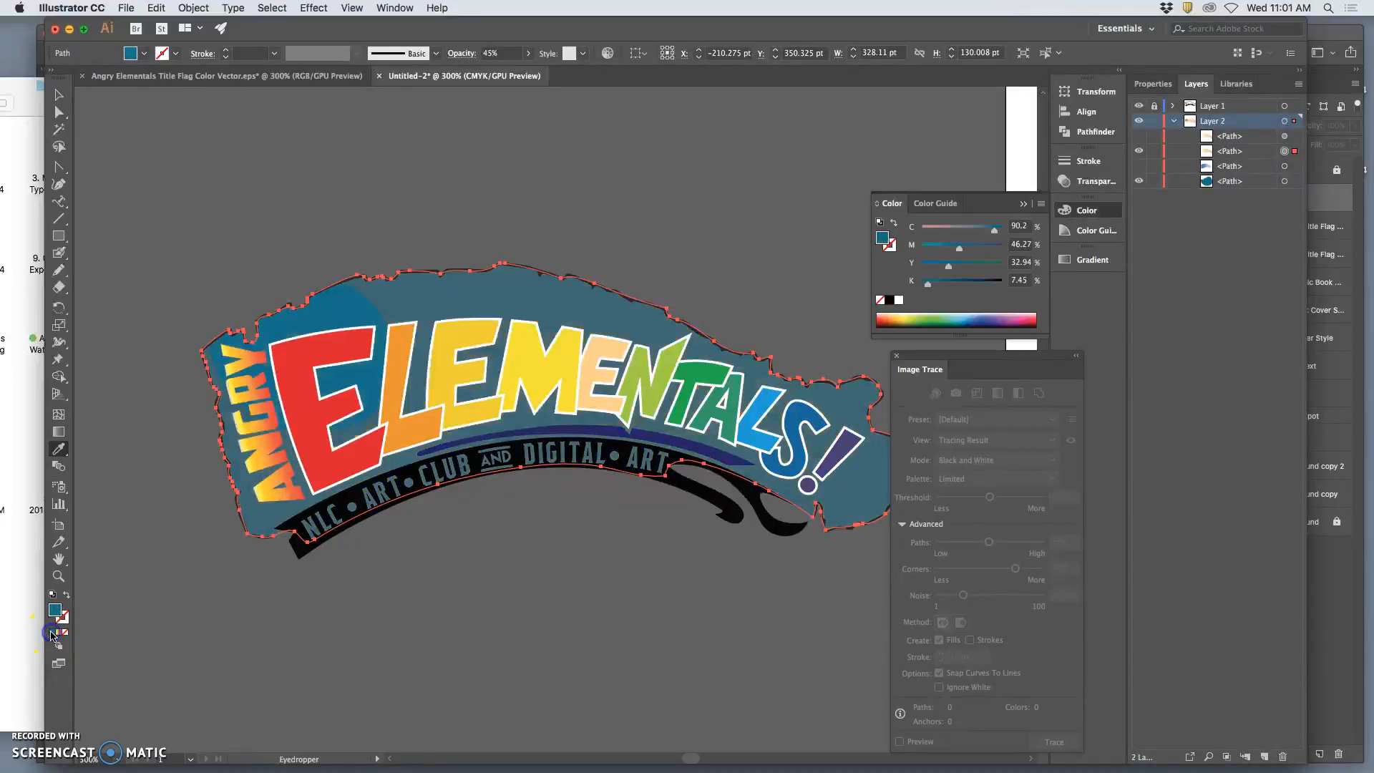
pyautogui.click(1139, 137)
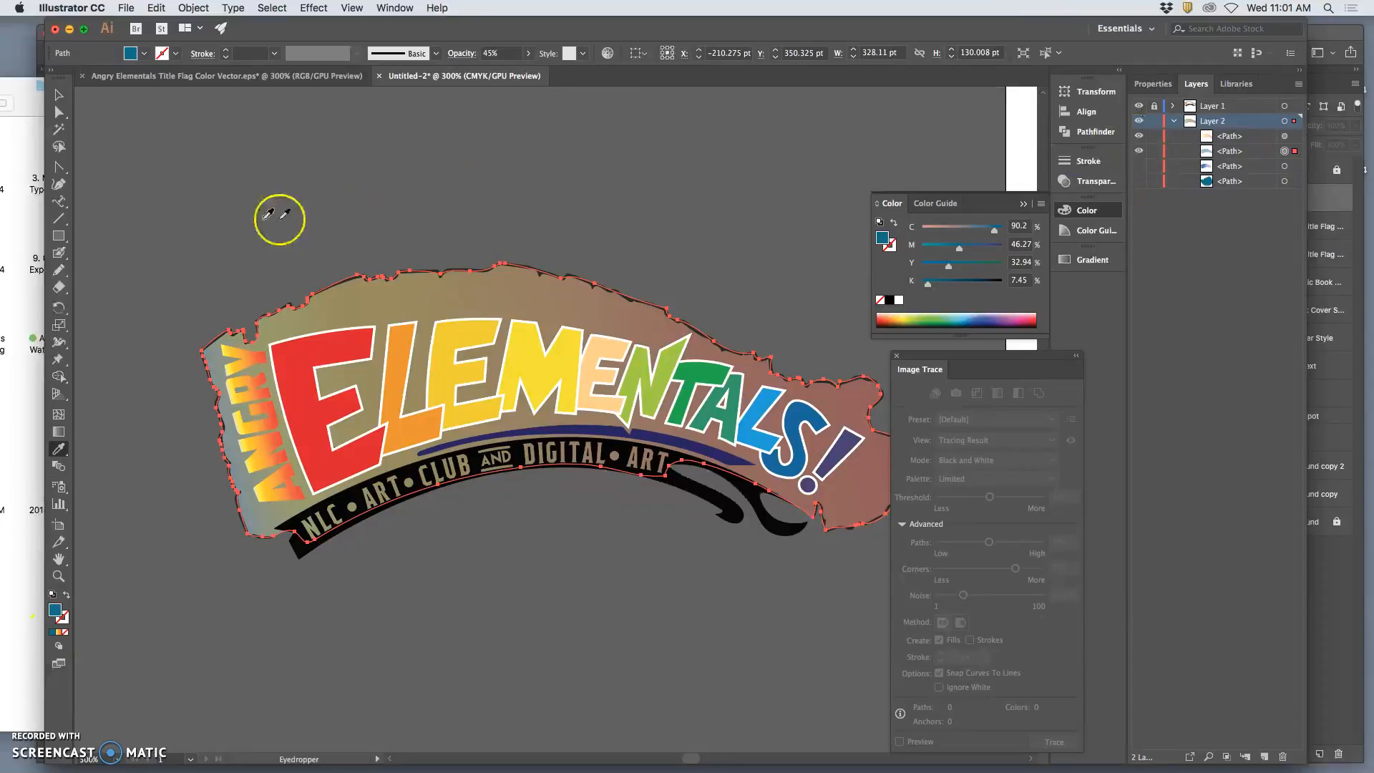
pyautogui.click(57, 115)
pyautogui.click(179, 143)
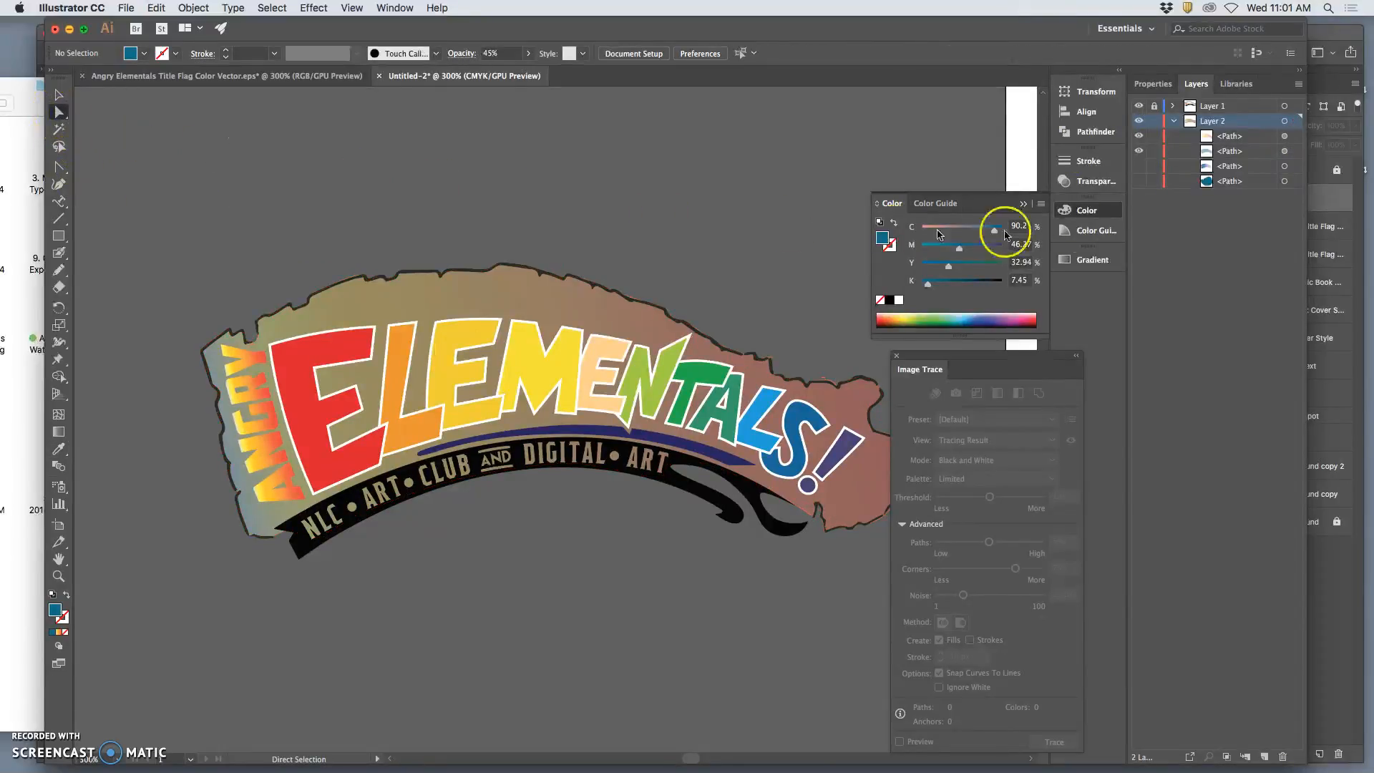
# Show the blue-purple gradient path and hide the teal-filled flag copy above it.
pyautogui.click(1141, 167)
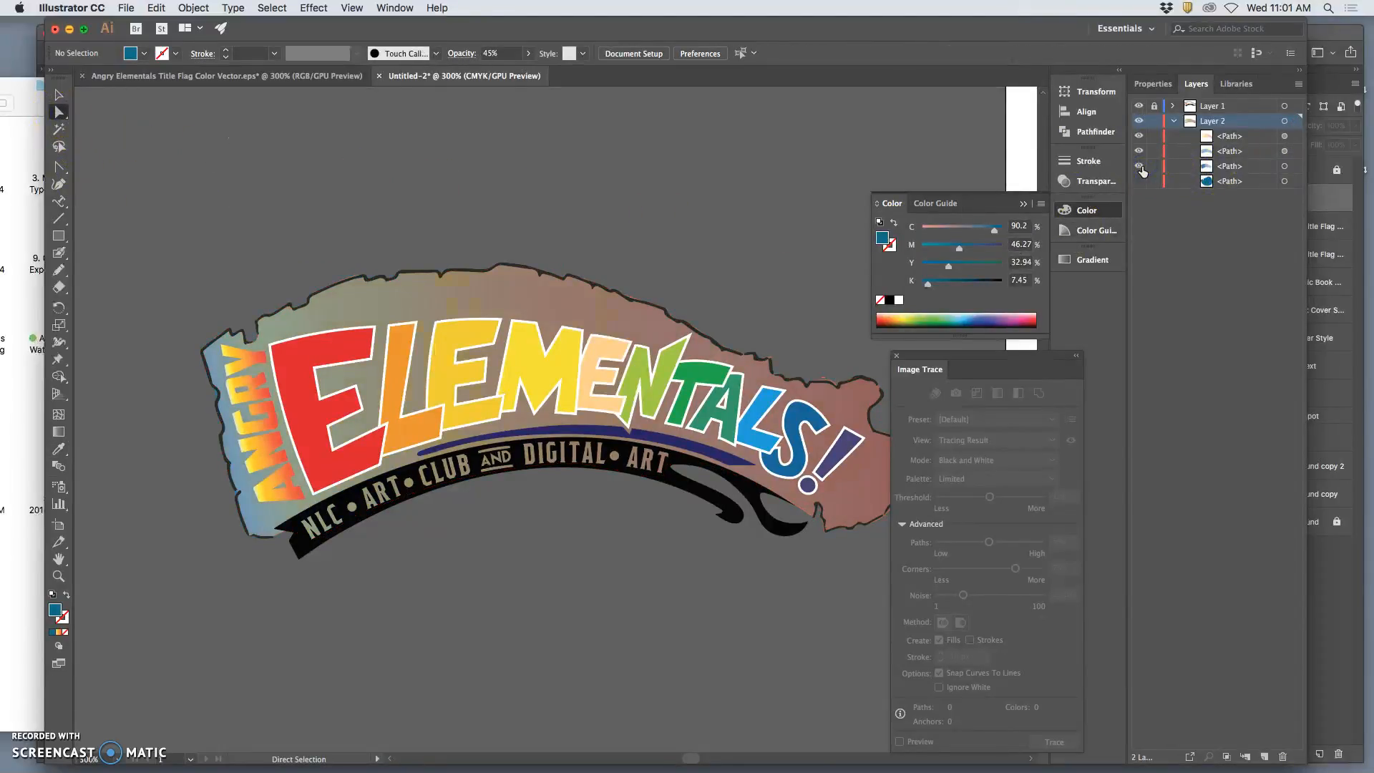
pyautogui.click(1140, 166)
pyautogui.click(1140, 151)
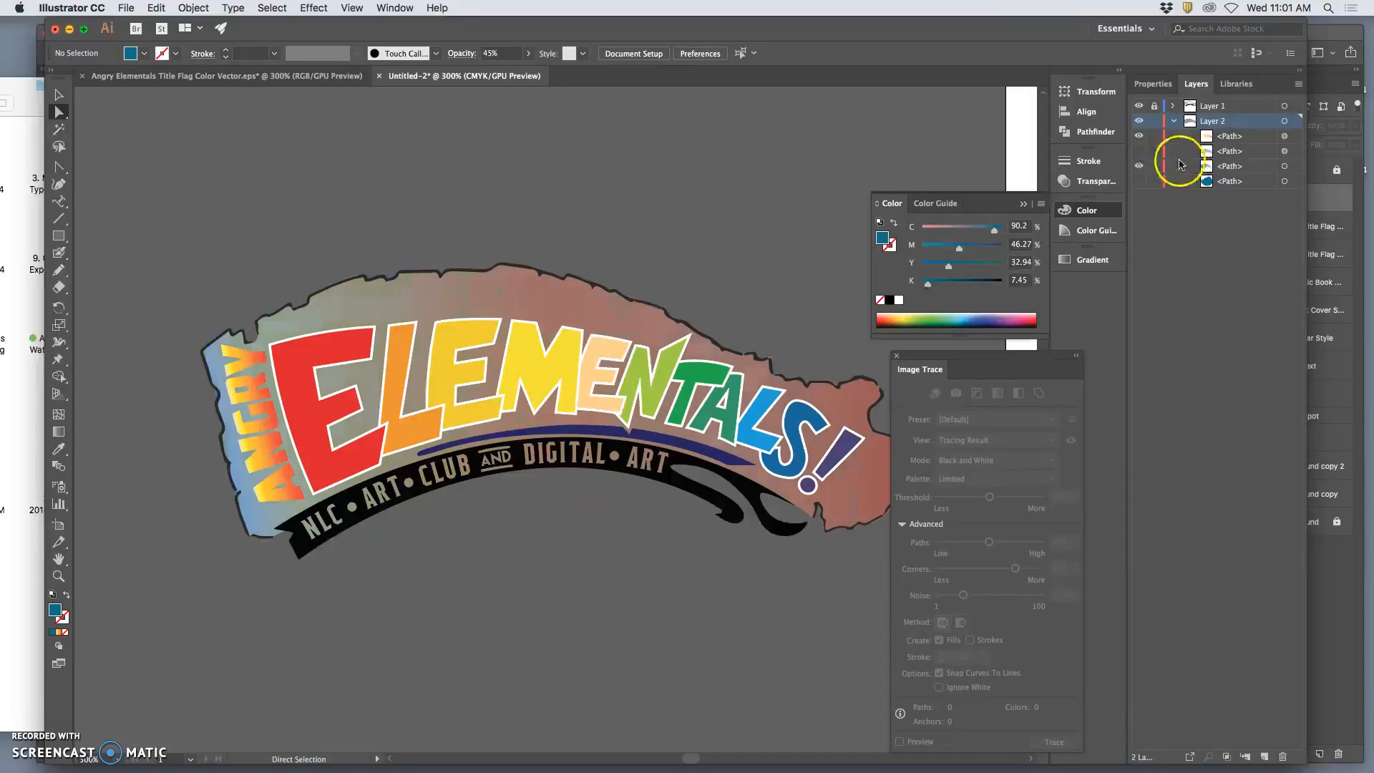
# Copy the topmost warm gradient path and paste another duplicate in place.
pyautogui.click(1285, 136)
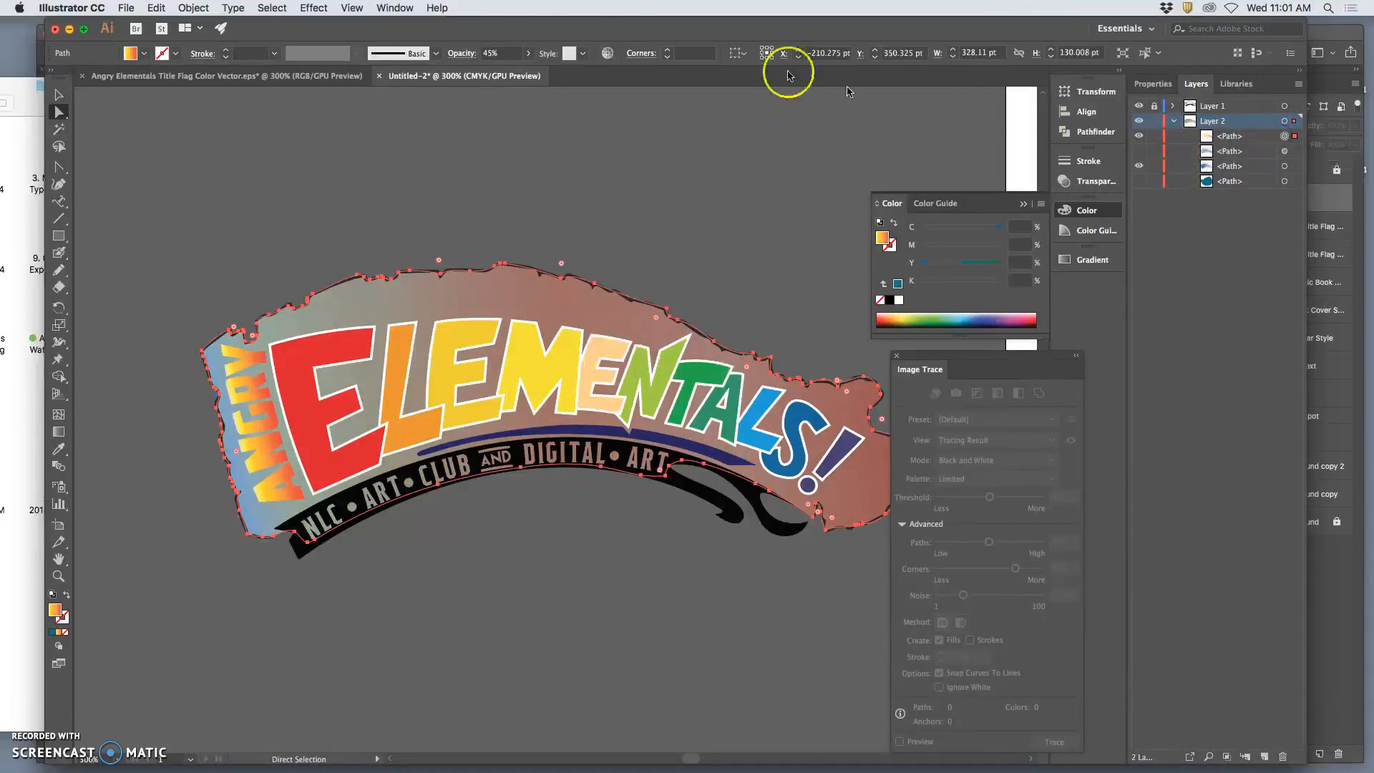
pyautogui.click(156, 8)
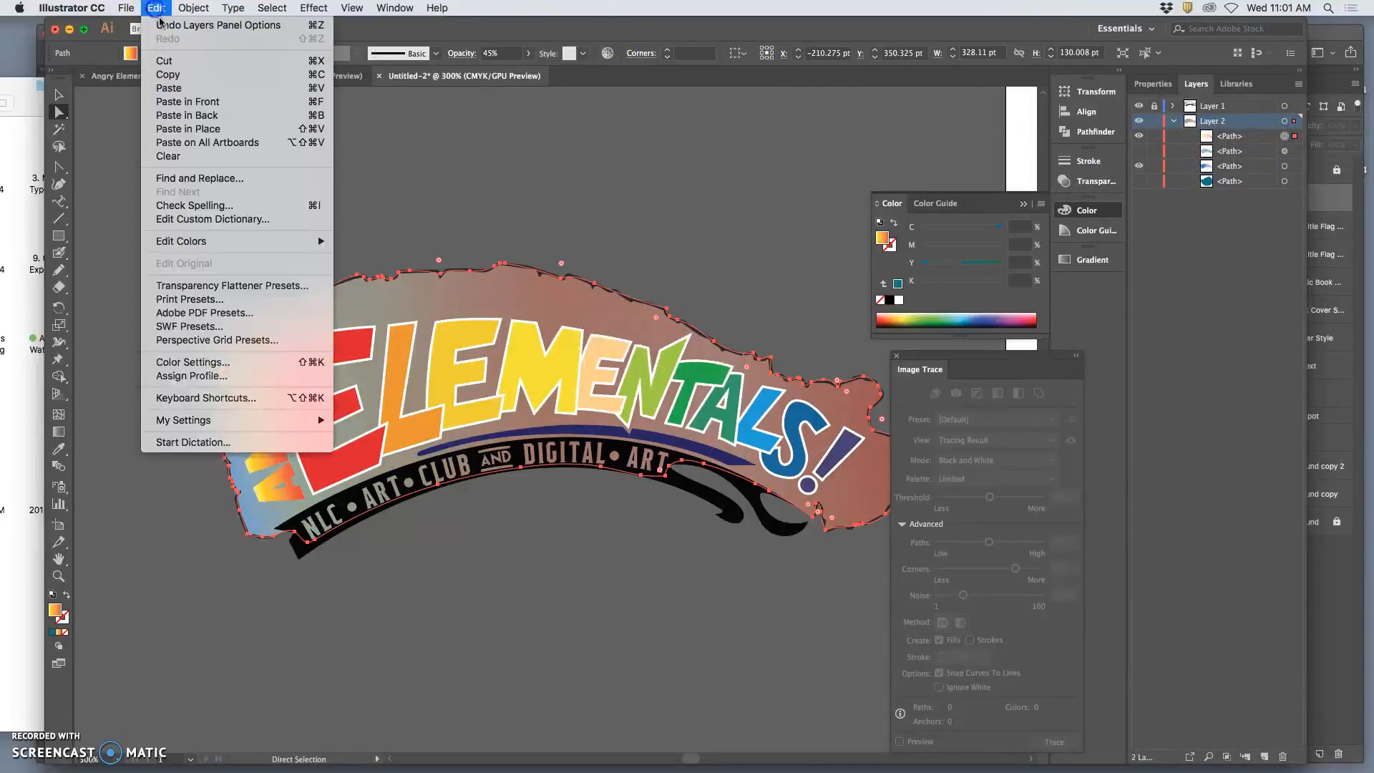
pyautogui.click(176, 79)
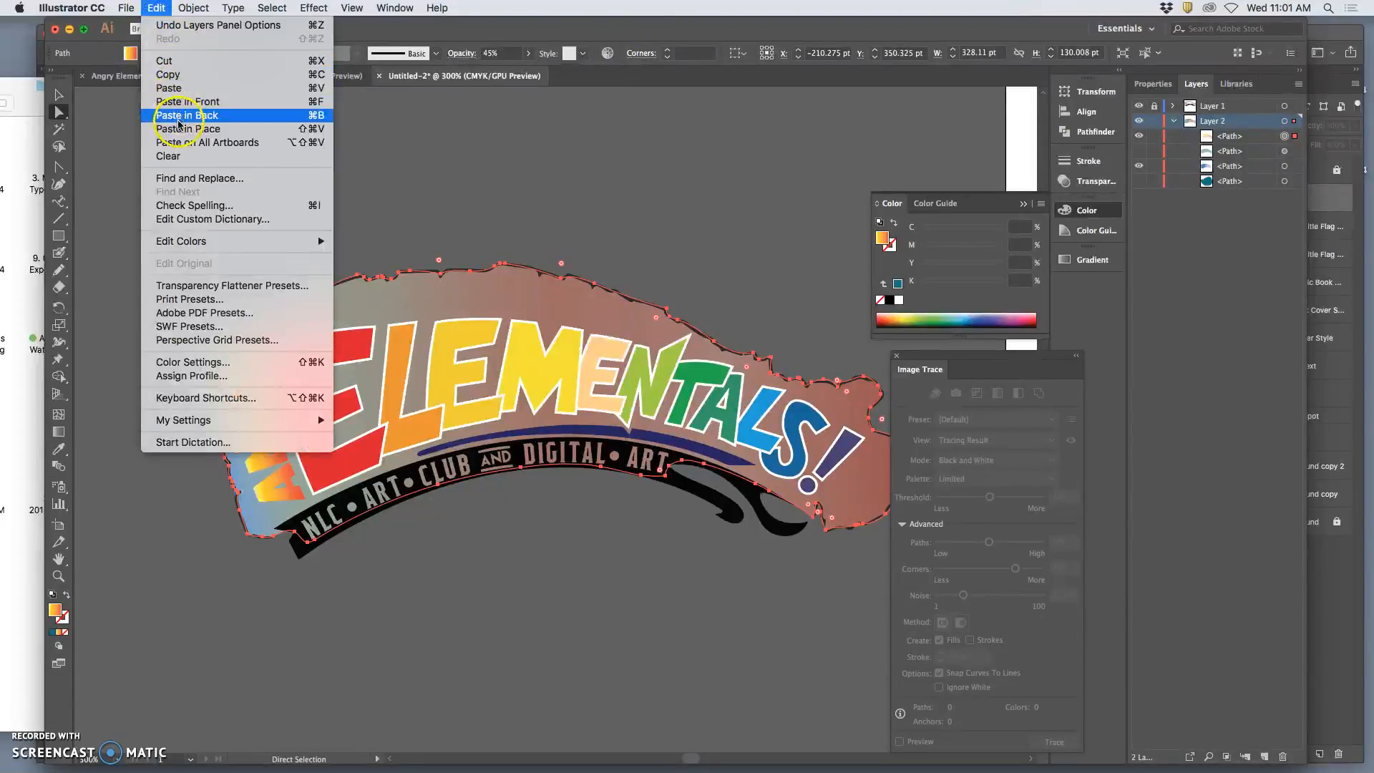
pyautogui.click(184, 129)
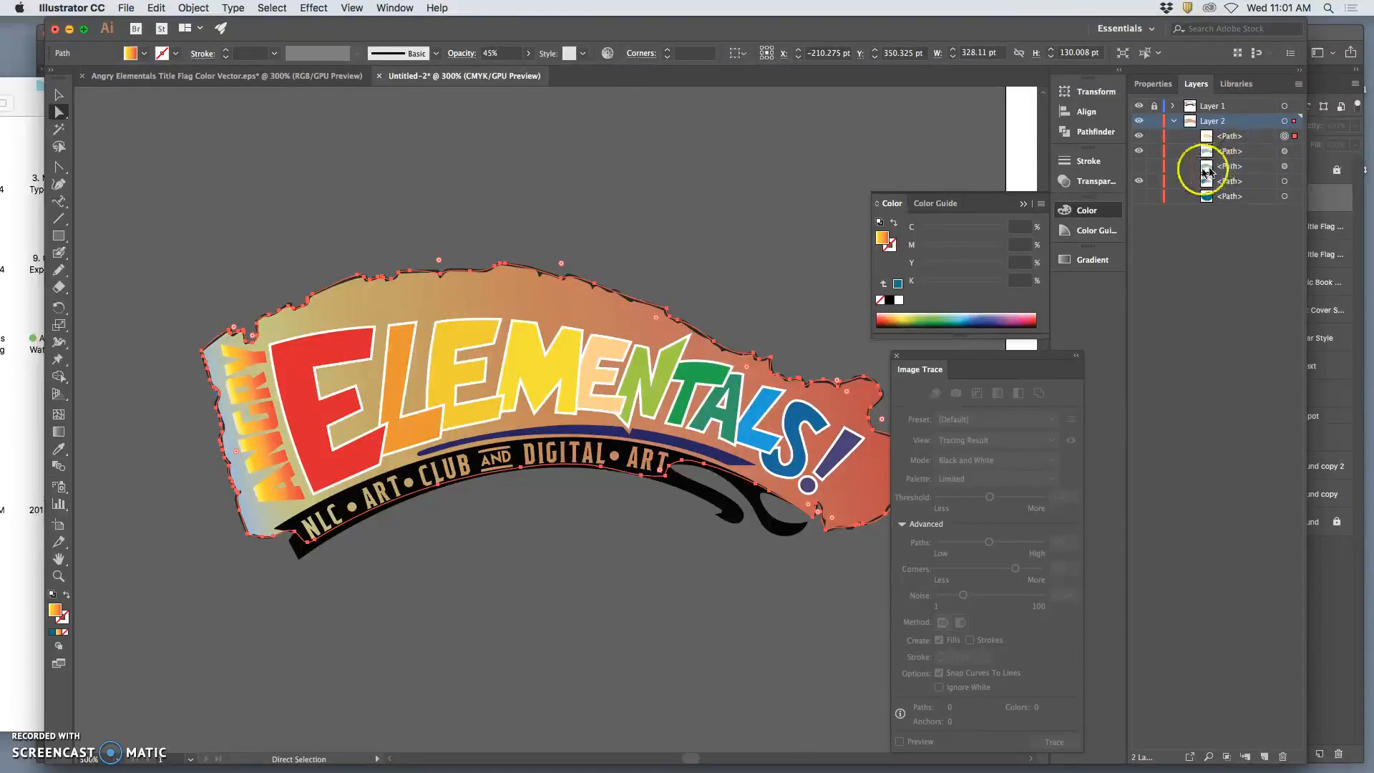
# Hide both warm gradient paths and sample the exposed blue-purple gradient with the Eyedropper.
pyautogui.click(1141, 184)
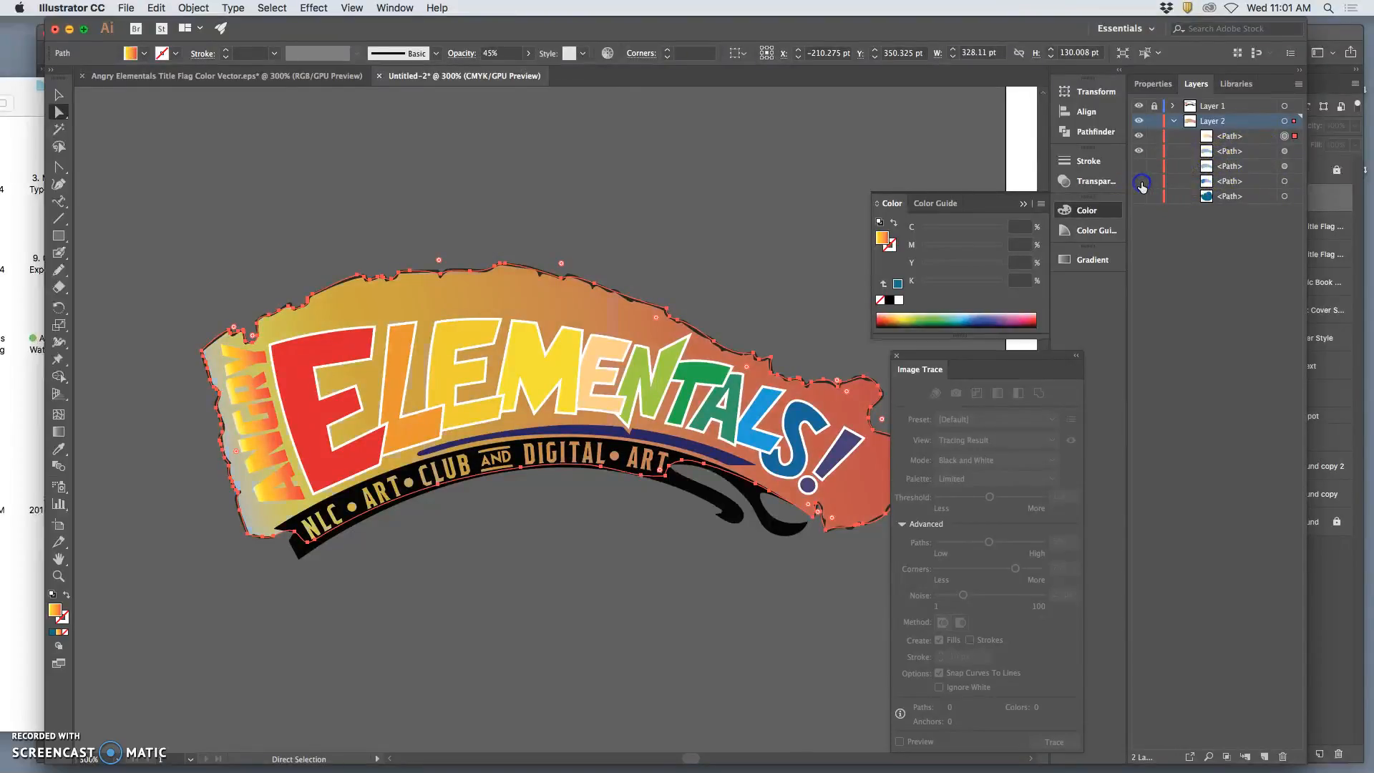
pyautogui.click(1141, 184)
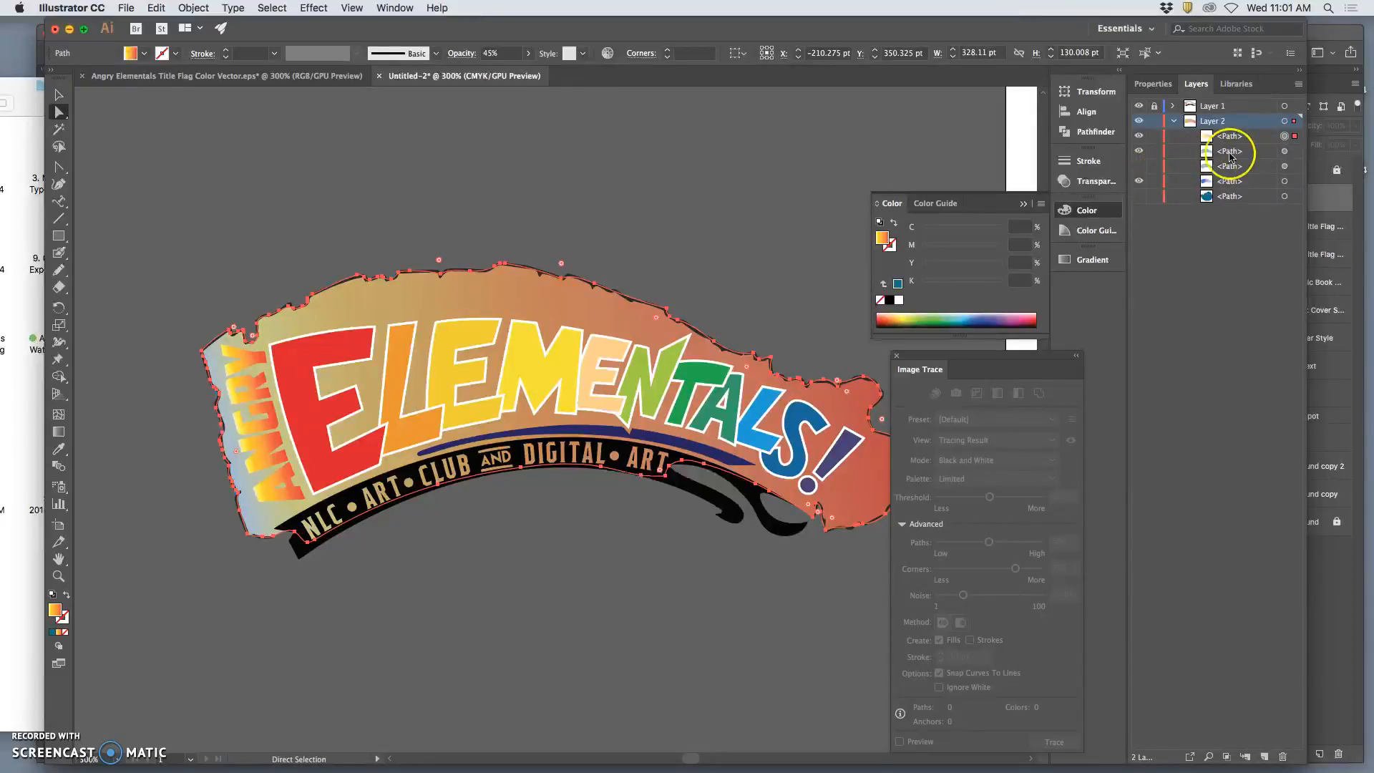
pyautogui.click(1285, 151)
pyautogui.click(1141, 138)
pyautogui.click(1141, 151)
pyautogui.click(59, 451)
pyautogui.click(339, 312)
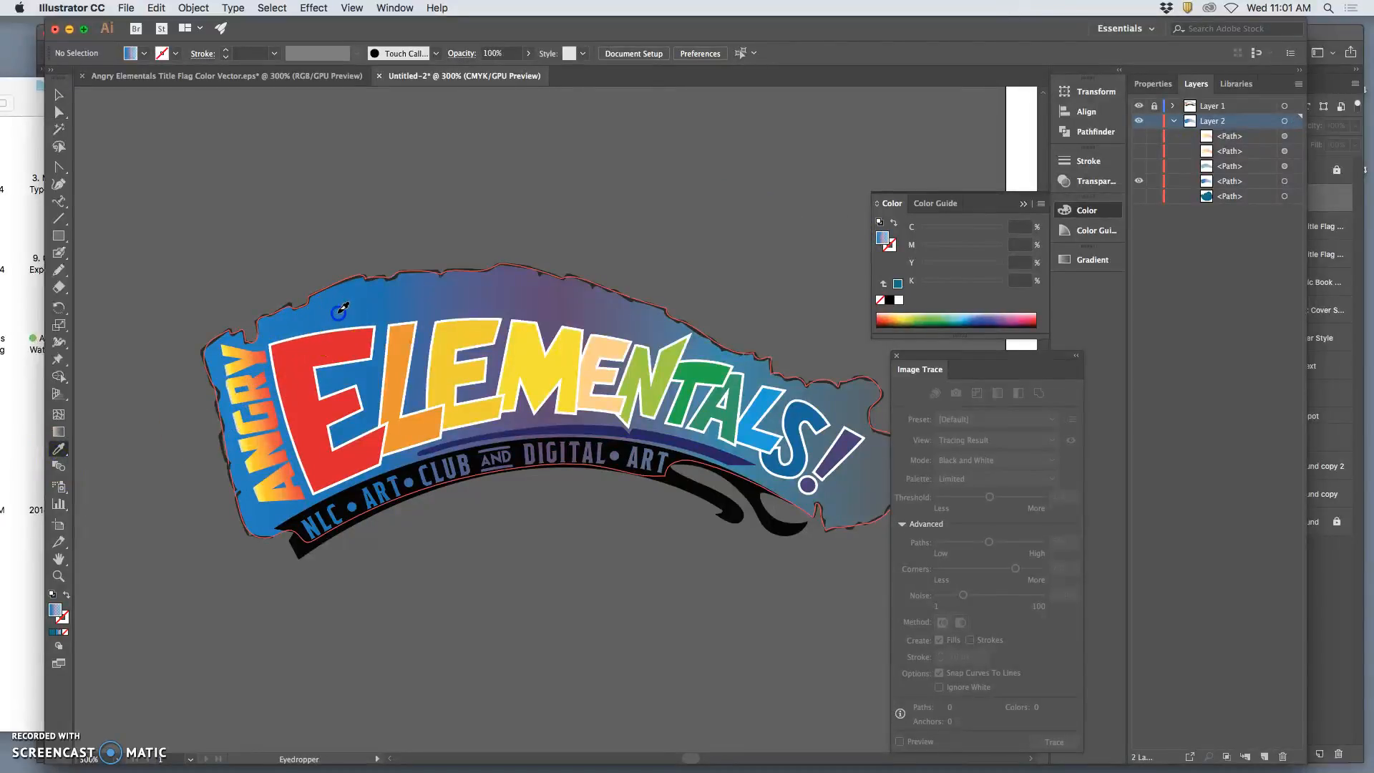
# Show the second flag path and fill it with the blue-purple gradient sampled from the sliver exposed along the flag's ragged edge beside ANGRY.
pyautogui.click(1139, 181)
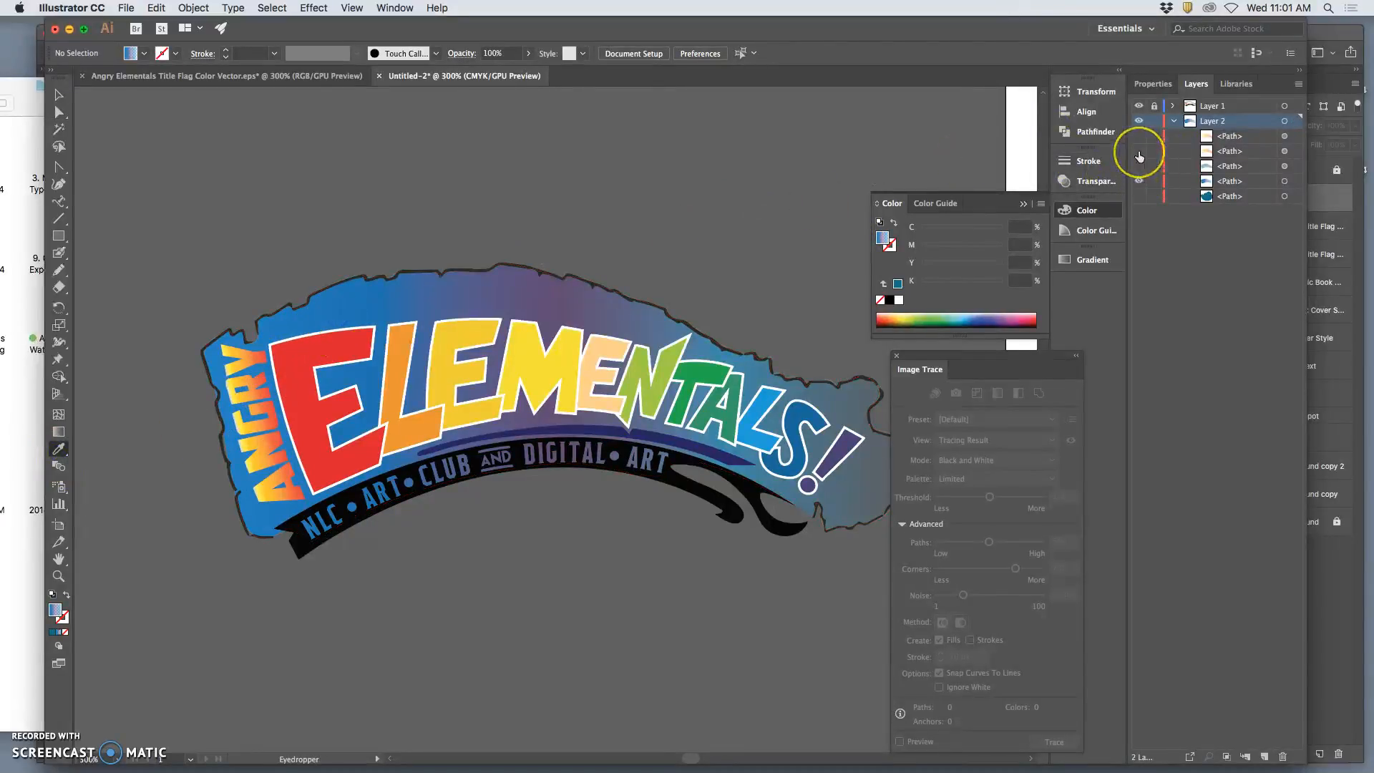
pyautogui.click(1140, 151)
pyautogui.click(1284, 151)
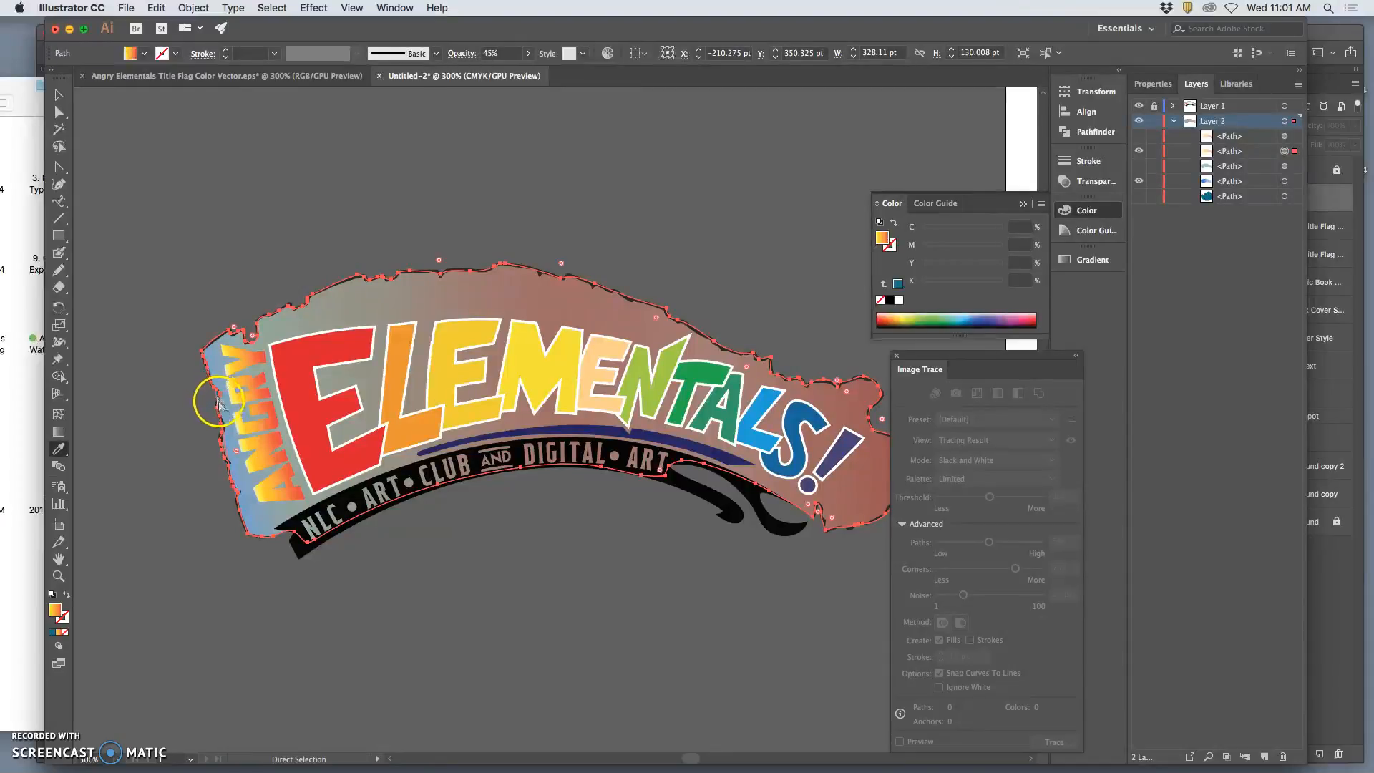
pyautogui.press('super+equal')
pyautogui.press('super+equal')
pyautogui.hscroll(-5, 224, 418)
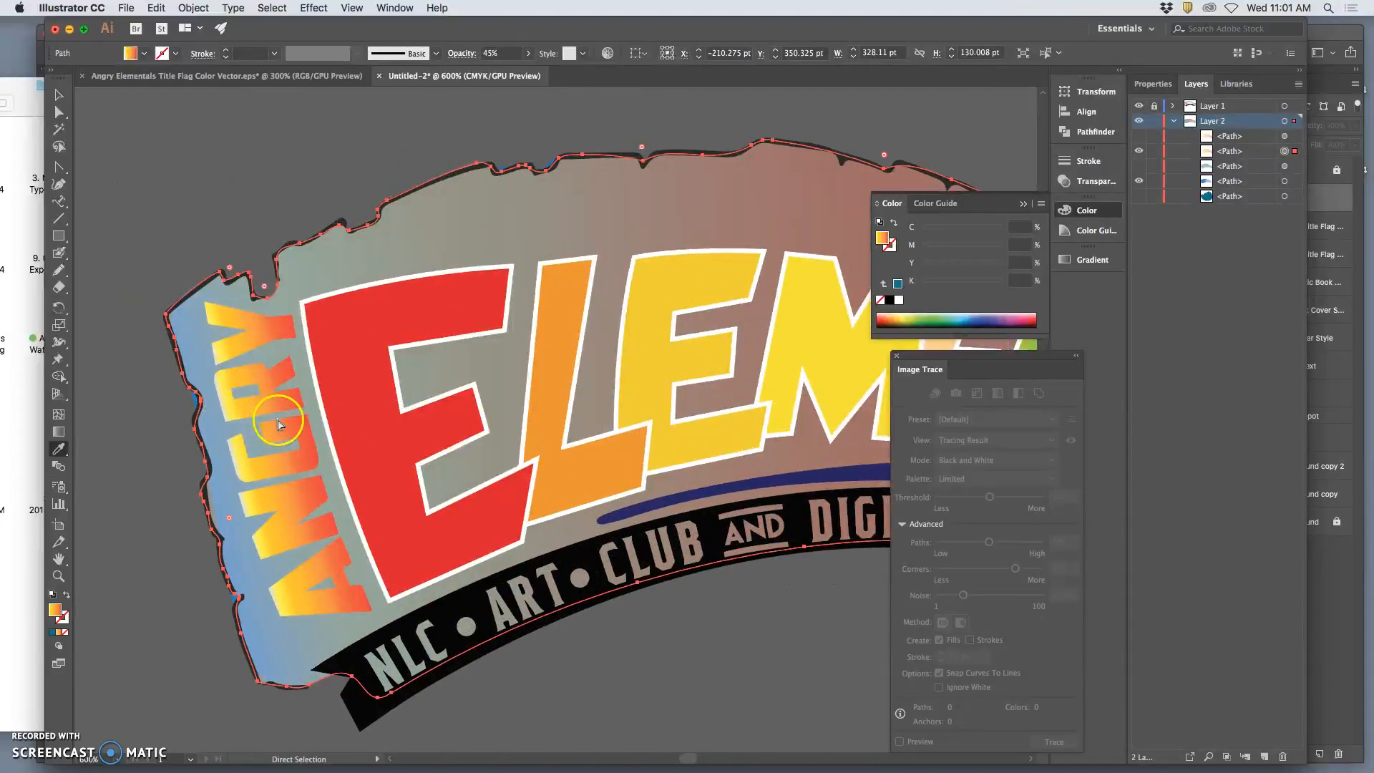
pyautogui.press('super+equal')
pyautogui.hscroll(-10, 226, 415)
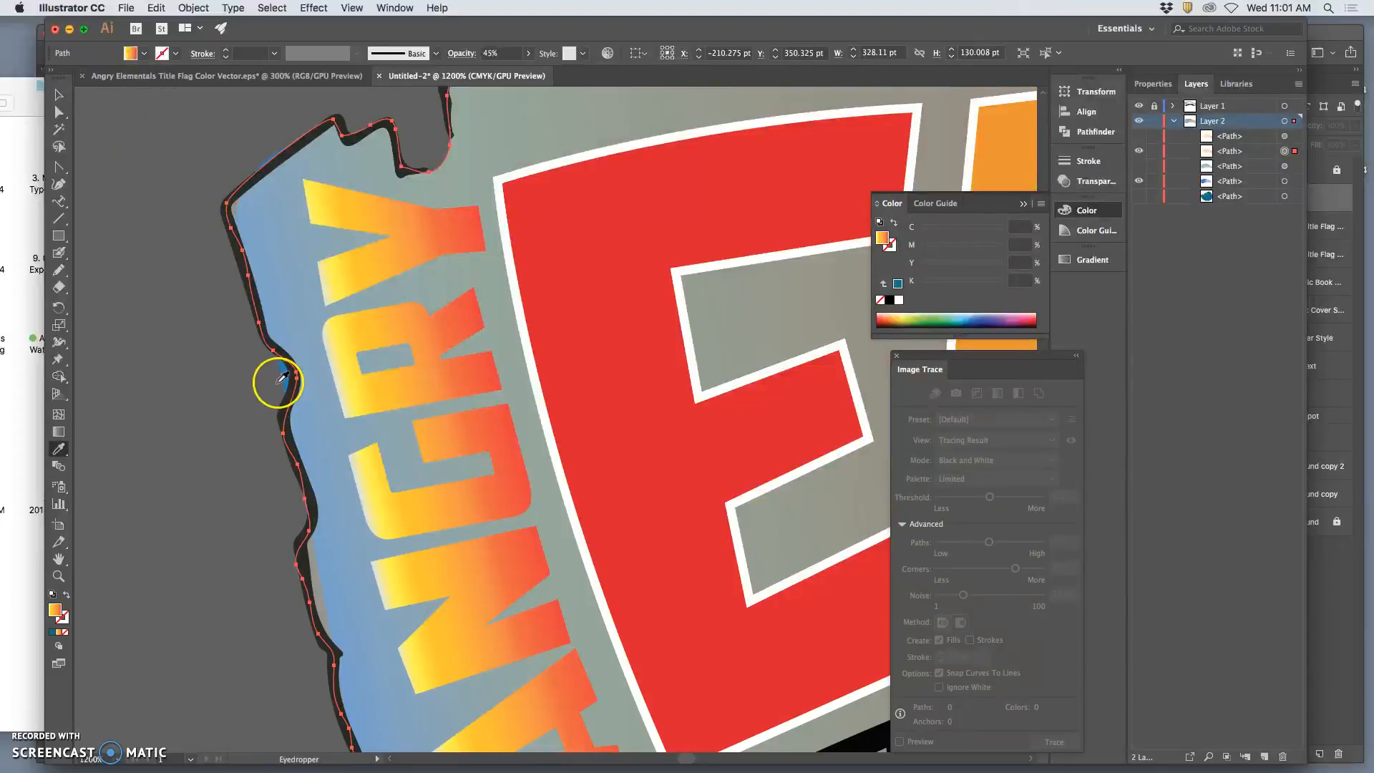
pyautogui.click(288, 373)
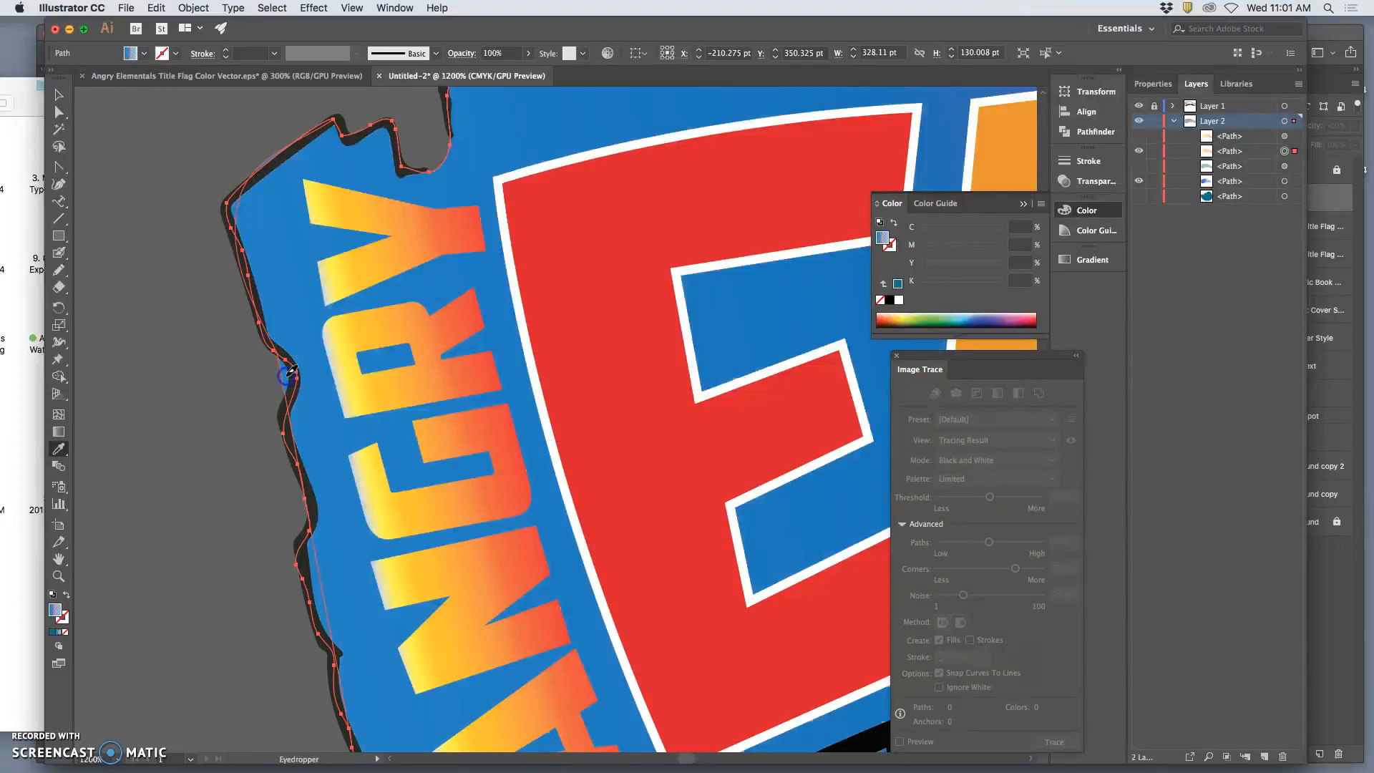
pyautogui.hscroll(15, 288, 374)
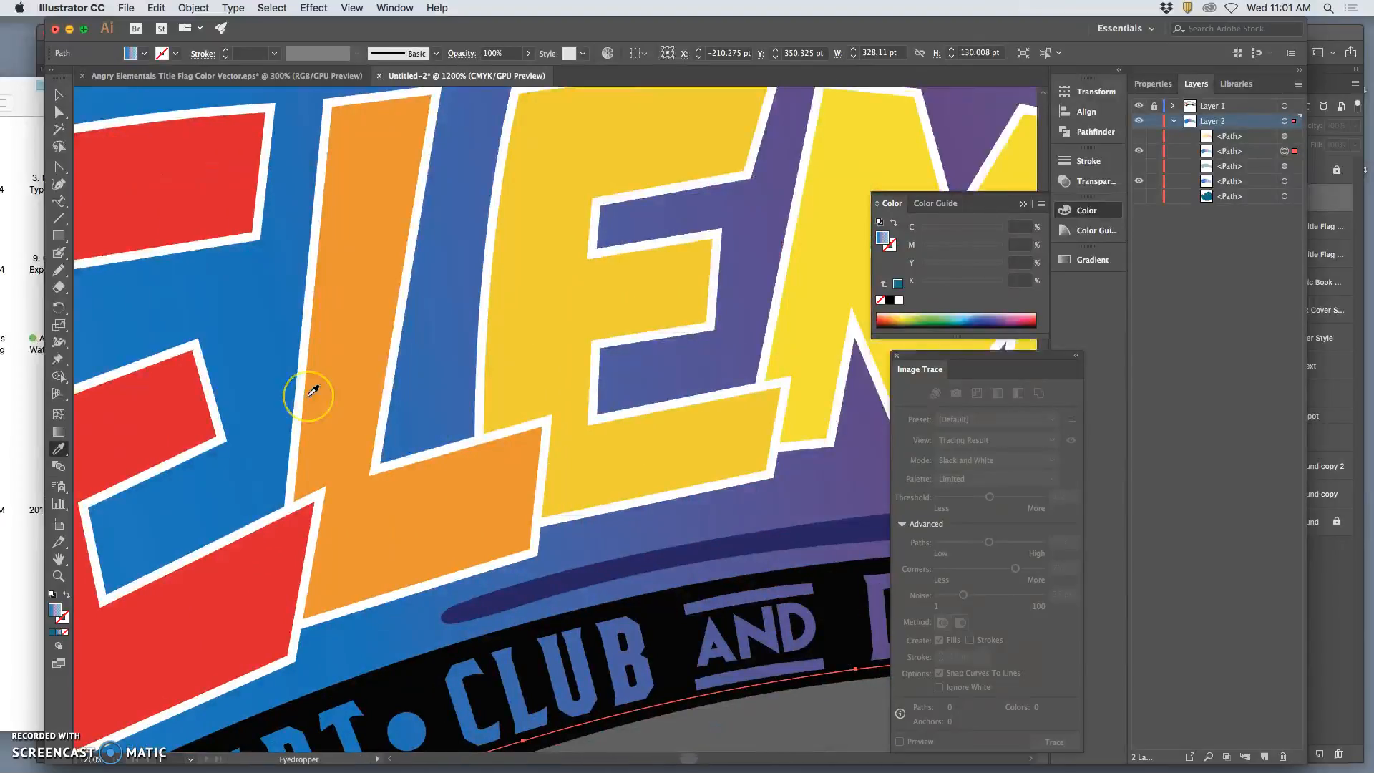
pyautogui.scroll(-5, 313, 394)
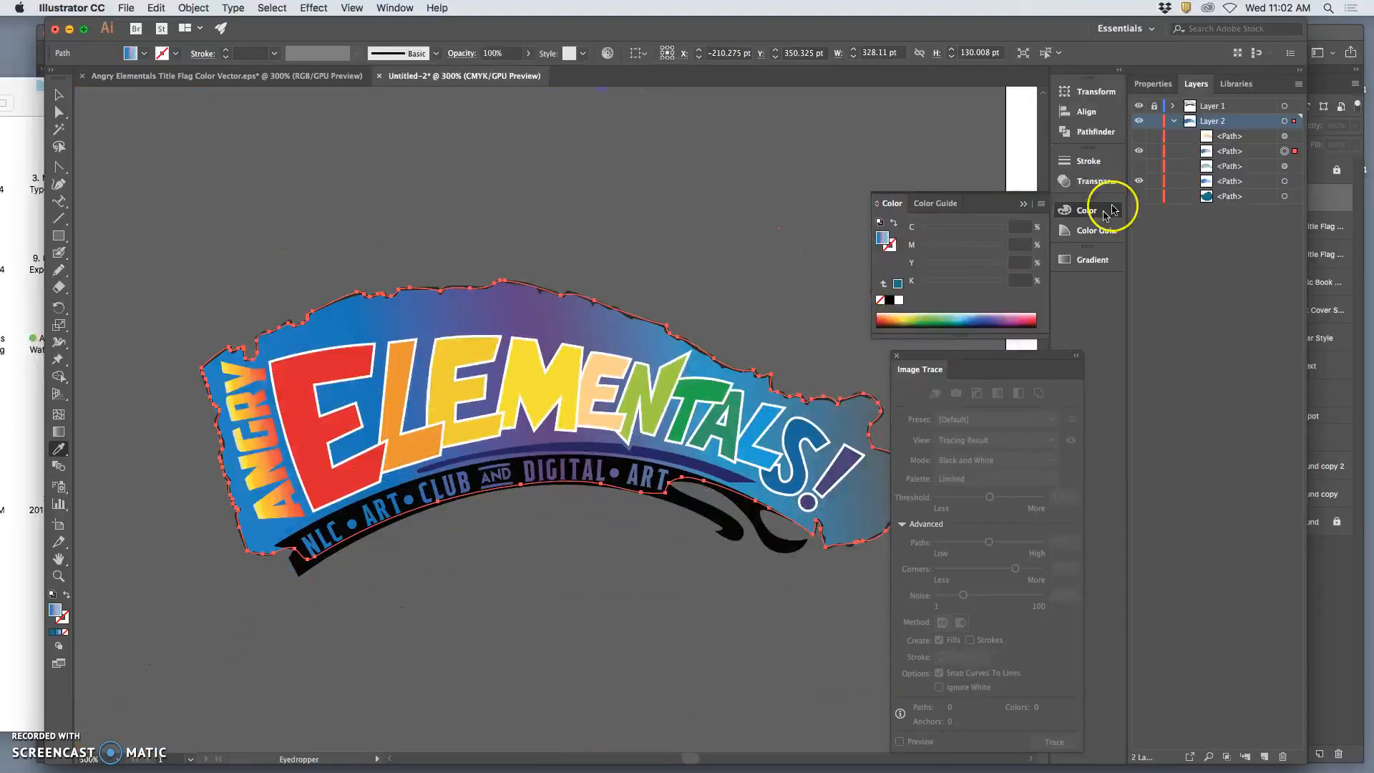
# Hide the original blue-purple gradient path, deselect the artwork, and show the topmost warm gradient path.
pyautogui.click(1139, 182)
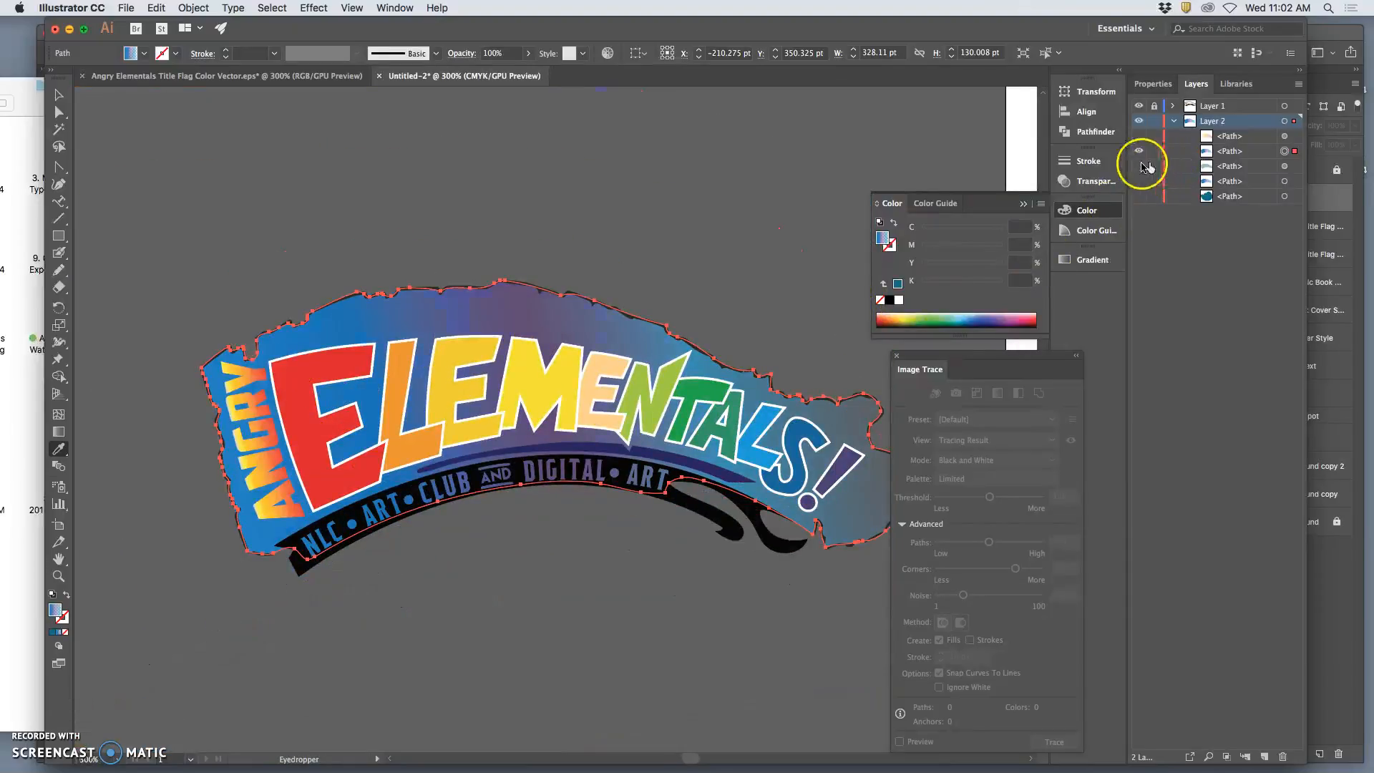
pyautogui.click(59, 113)
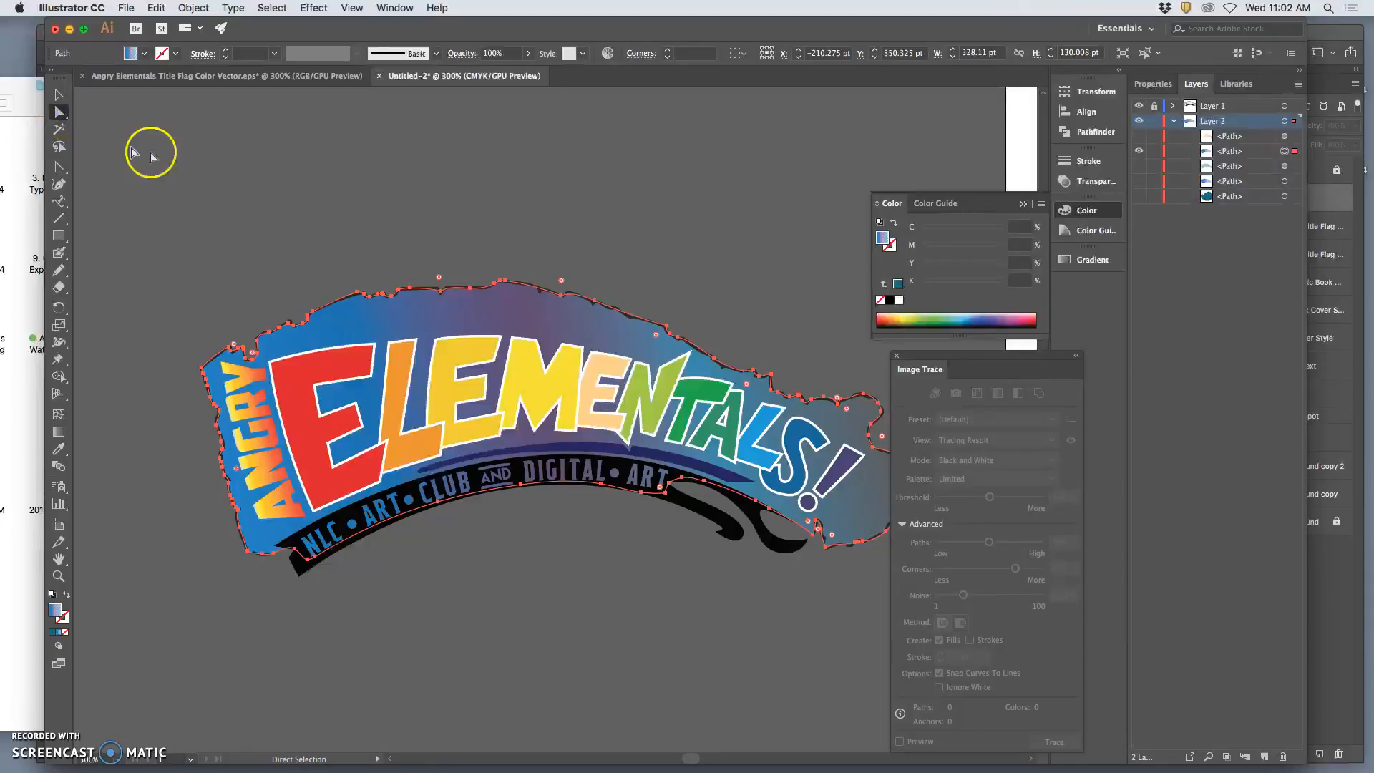
pyautogui.click(730, 304)
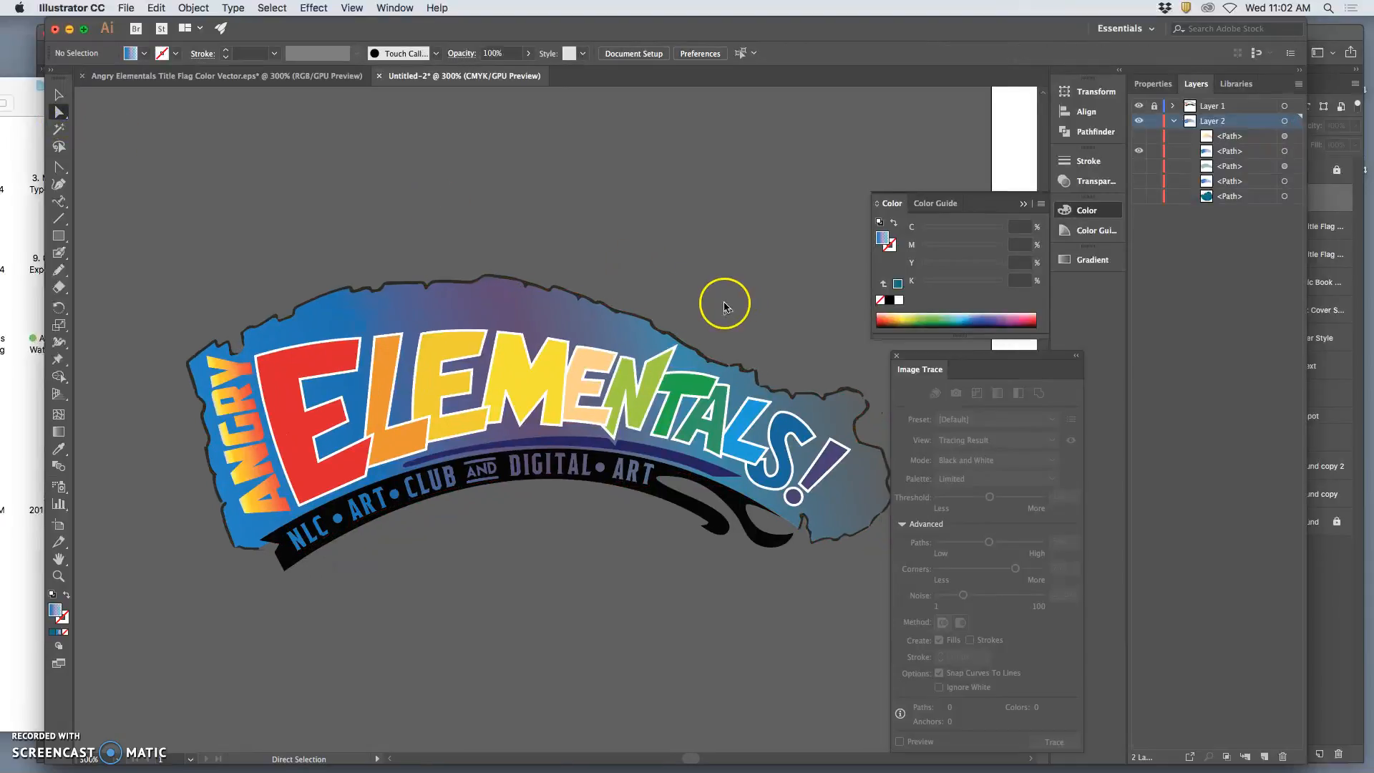
pyautogui.click(1139, 136)
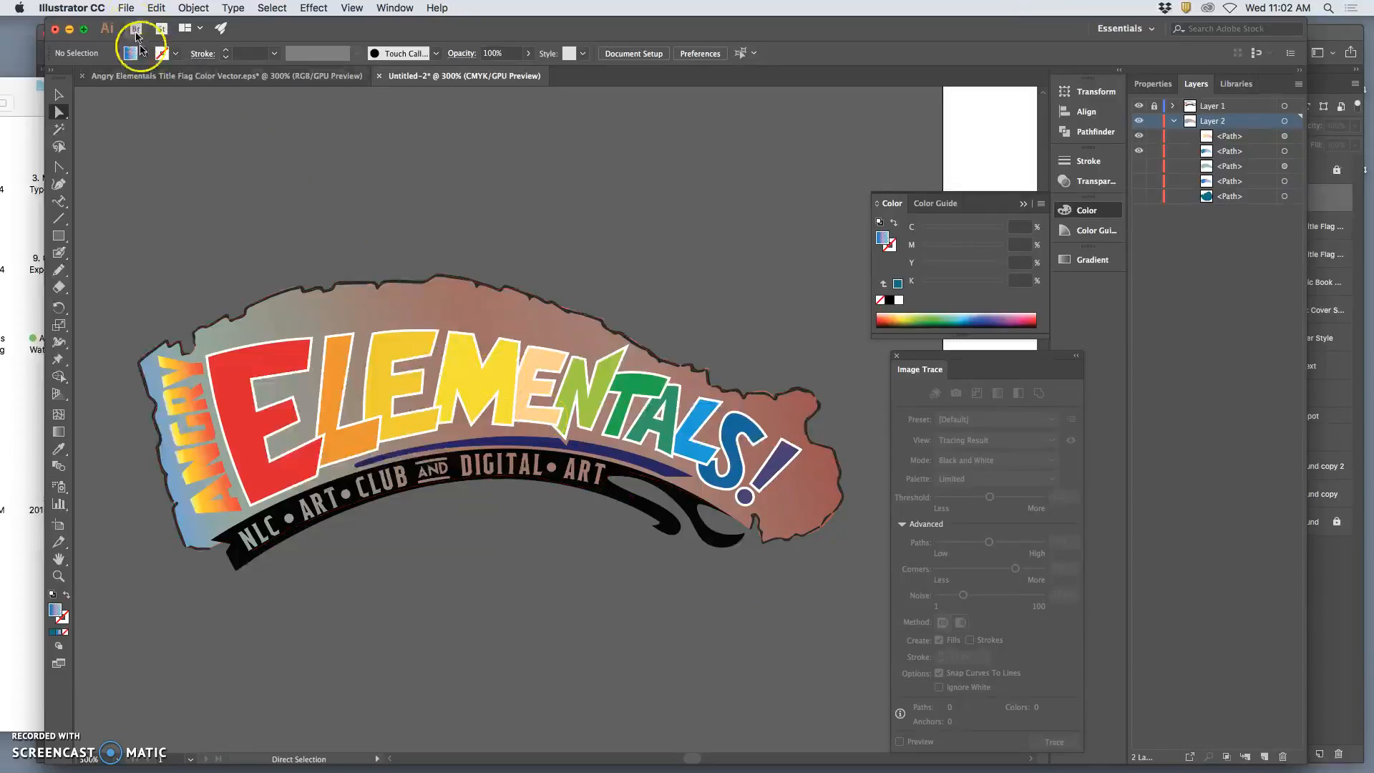
# Save the document as Angry Elementals Title Flag Color Vector in Adobe Illustrator (ai) format in the Assignment #8 folder.
pyautogui.press('super+s')
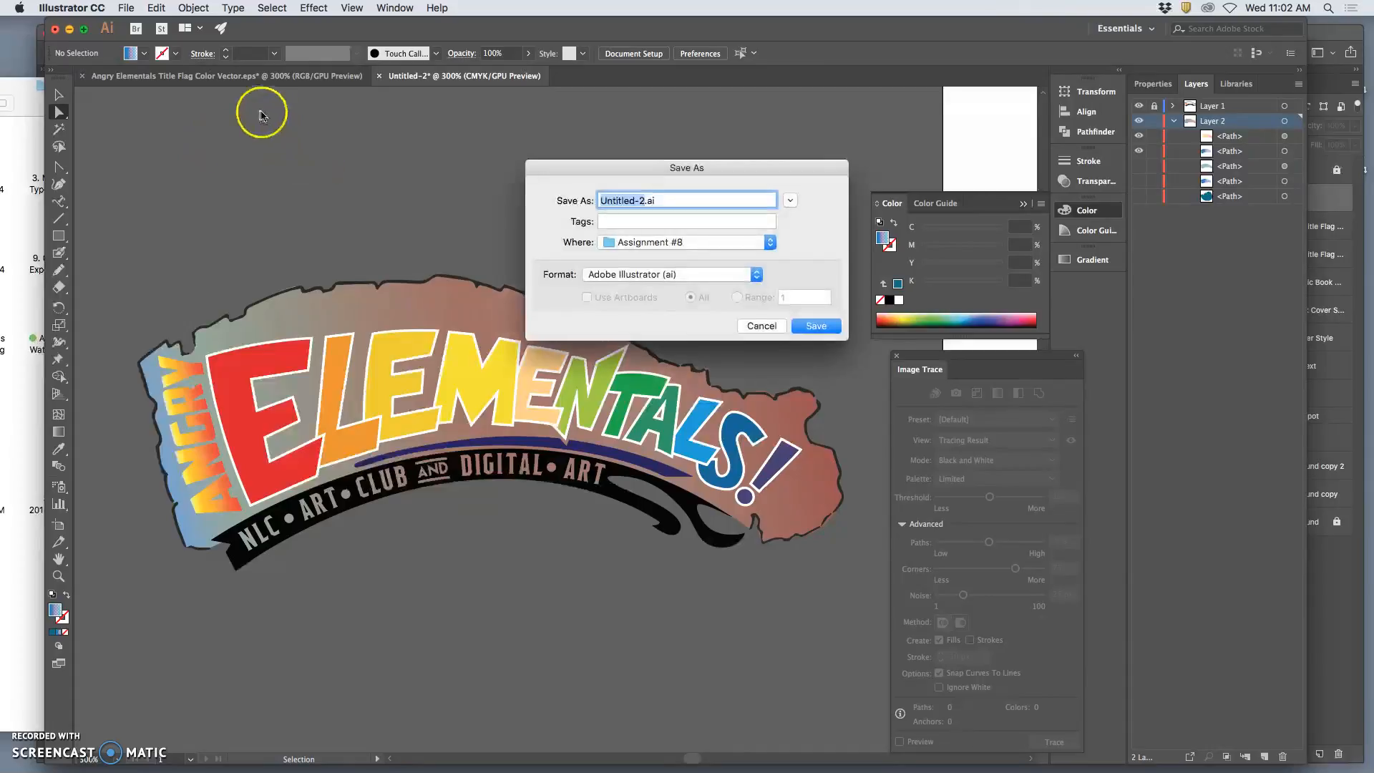
pyautogui.write('Angry Elementals T')
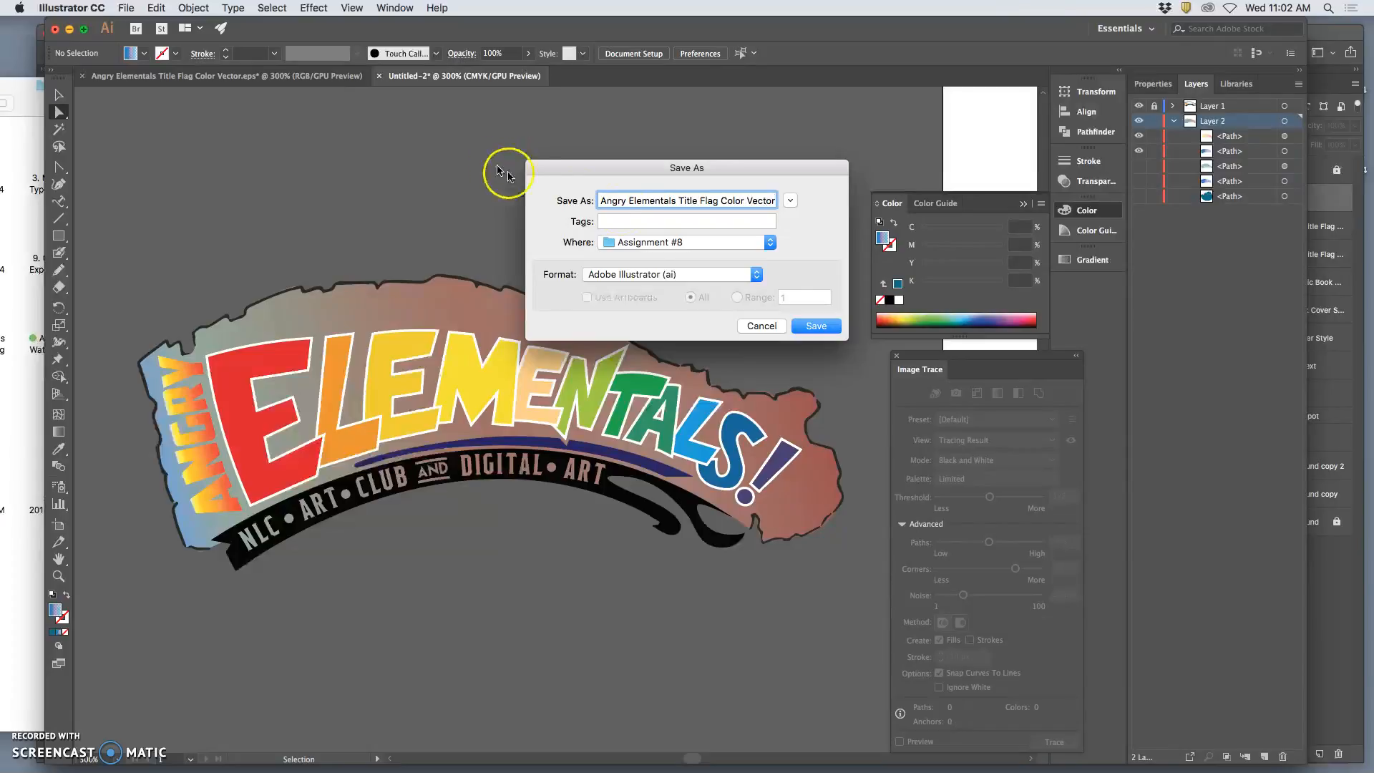
pyautogui.click(817, 327)
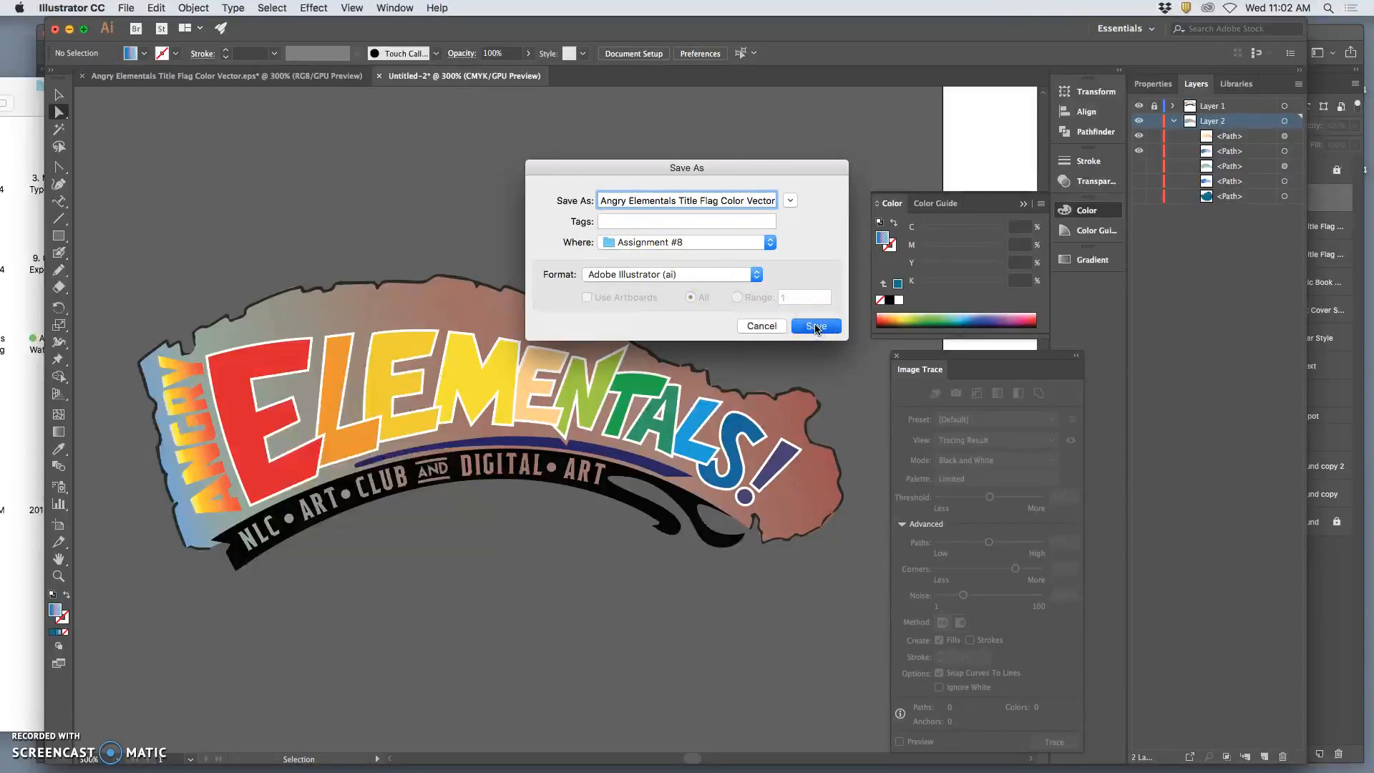
pyautogui.click(845, 593)
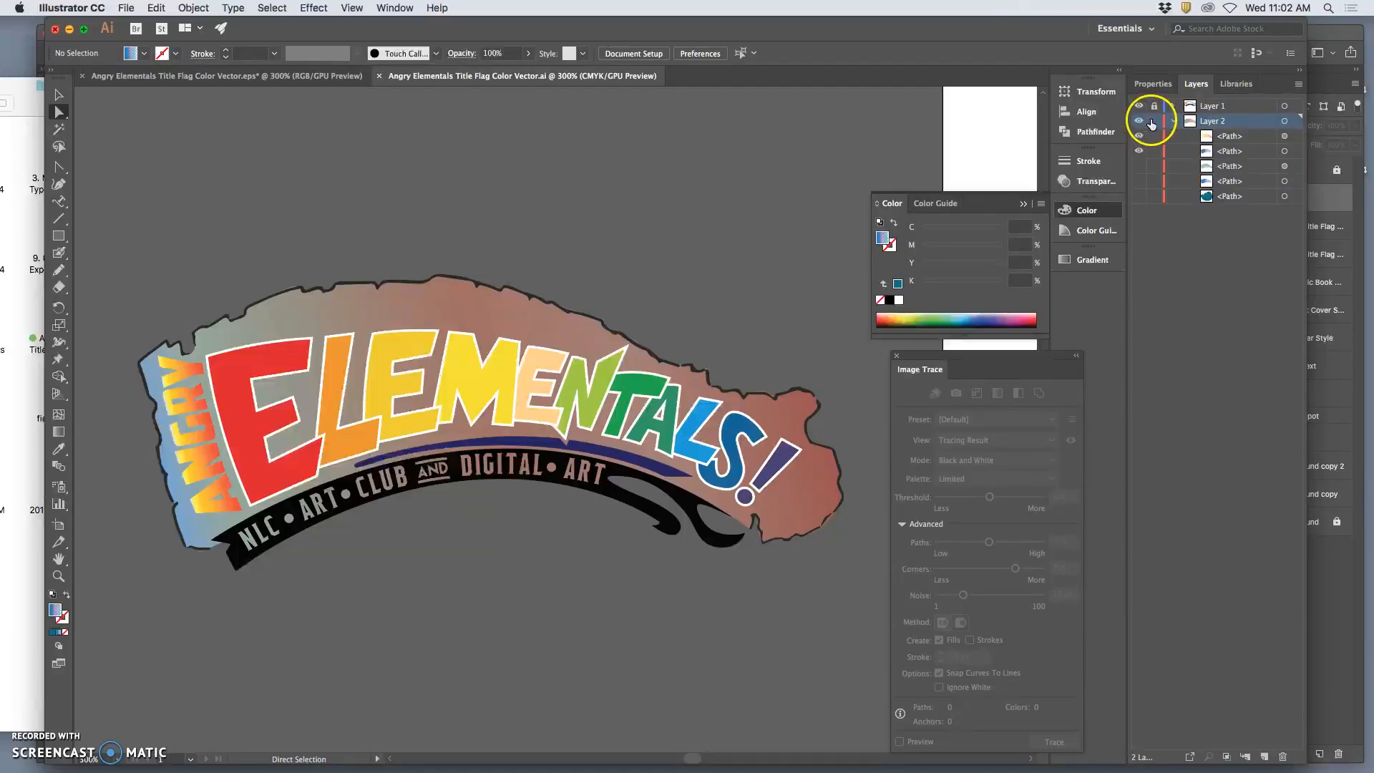
# Lock and hide Layer 2, unlock and expand Layer 1, and hide its flag outline path and group.
pyautogui.click(1139, 134)
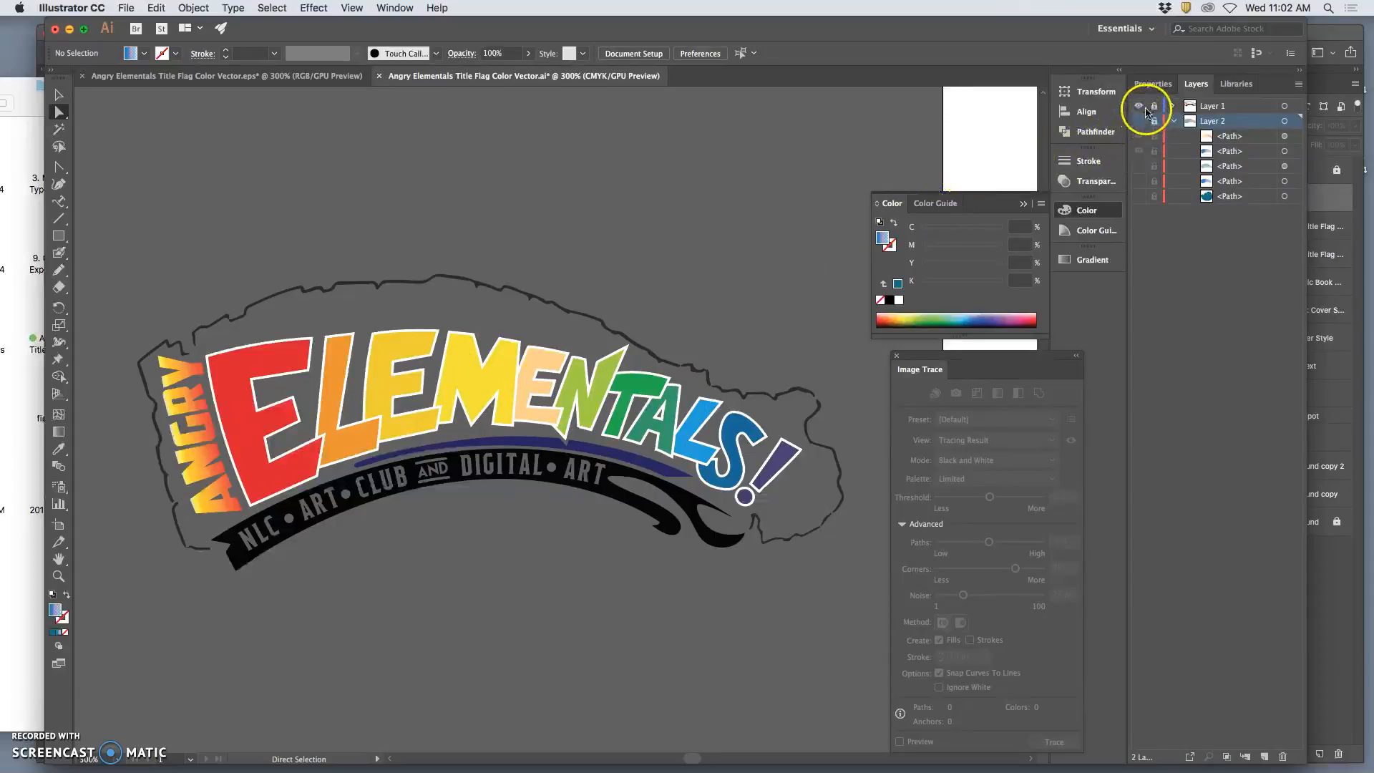
pyautogui.click(1154, 107)
pyautogui.click(1174, 105)
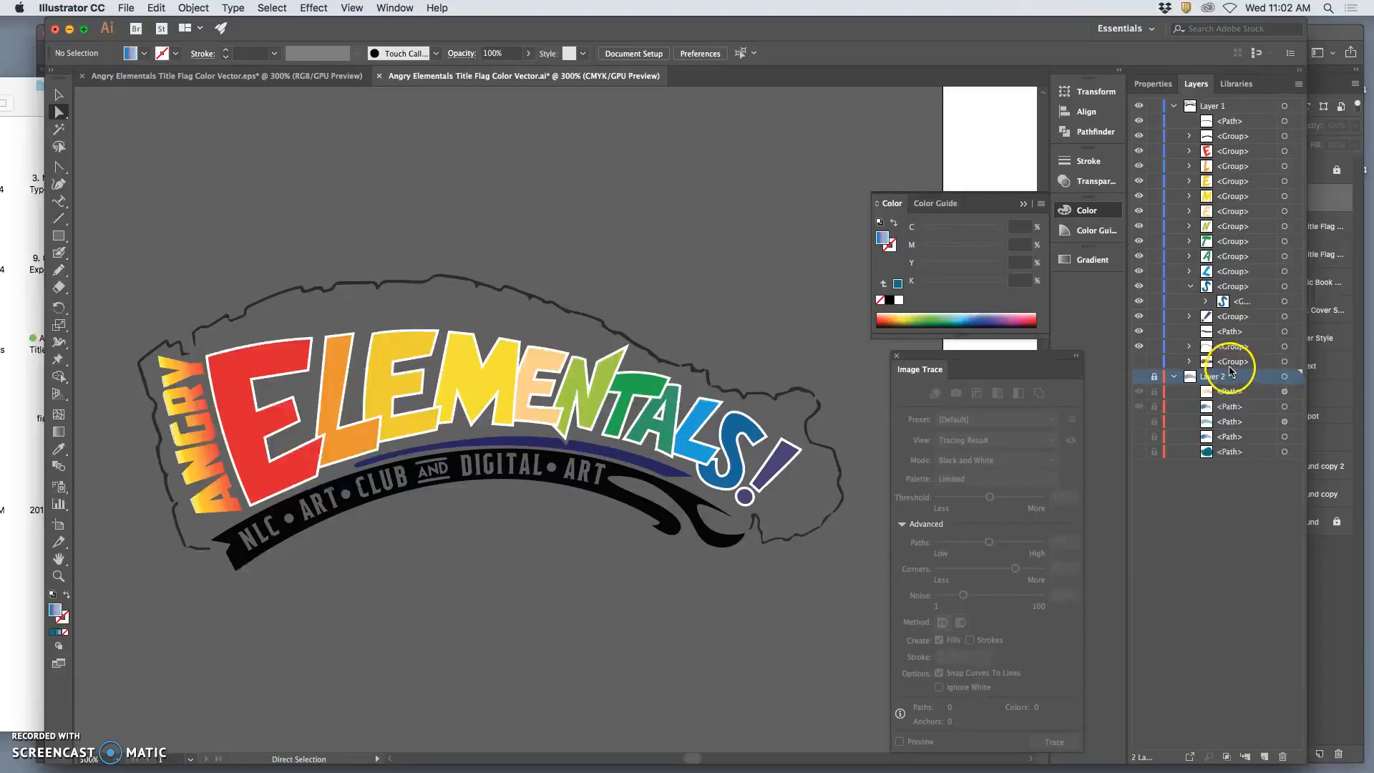
pyautogui.click(1138, 345)
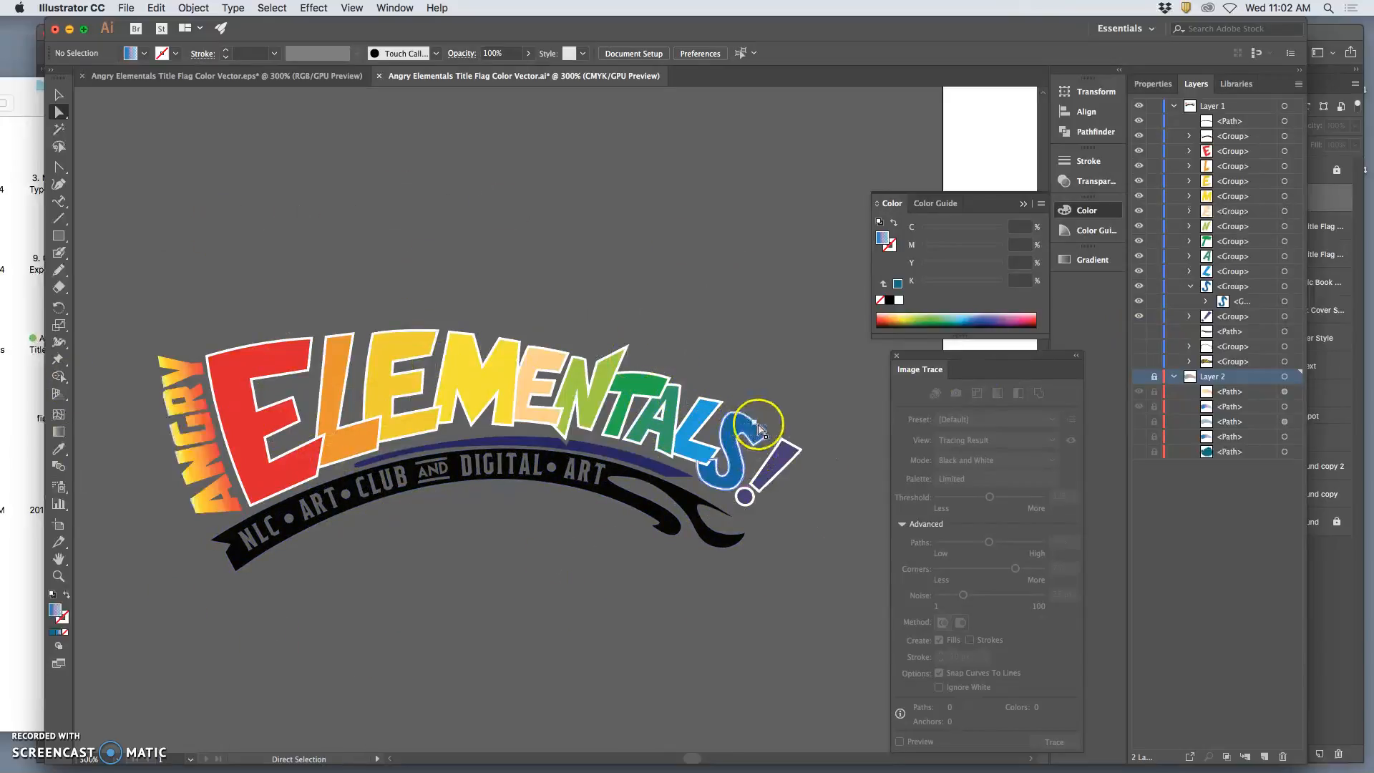
# Save the title-only artwork to the Desktop as Angry Elementals Title ONLY Flag Color Vector in Illustrator EPS format, keeping the default EPS options.
pyautogui.click(127, 8)
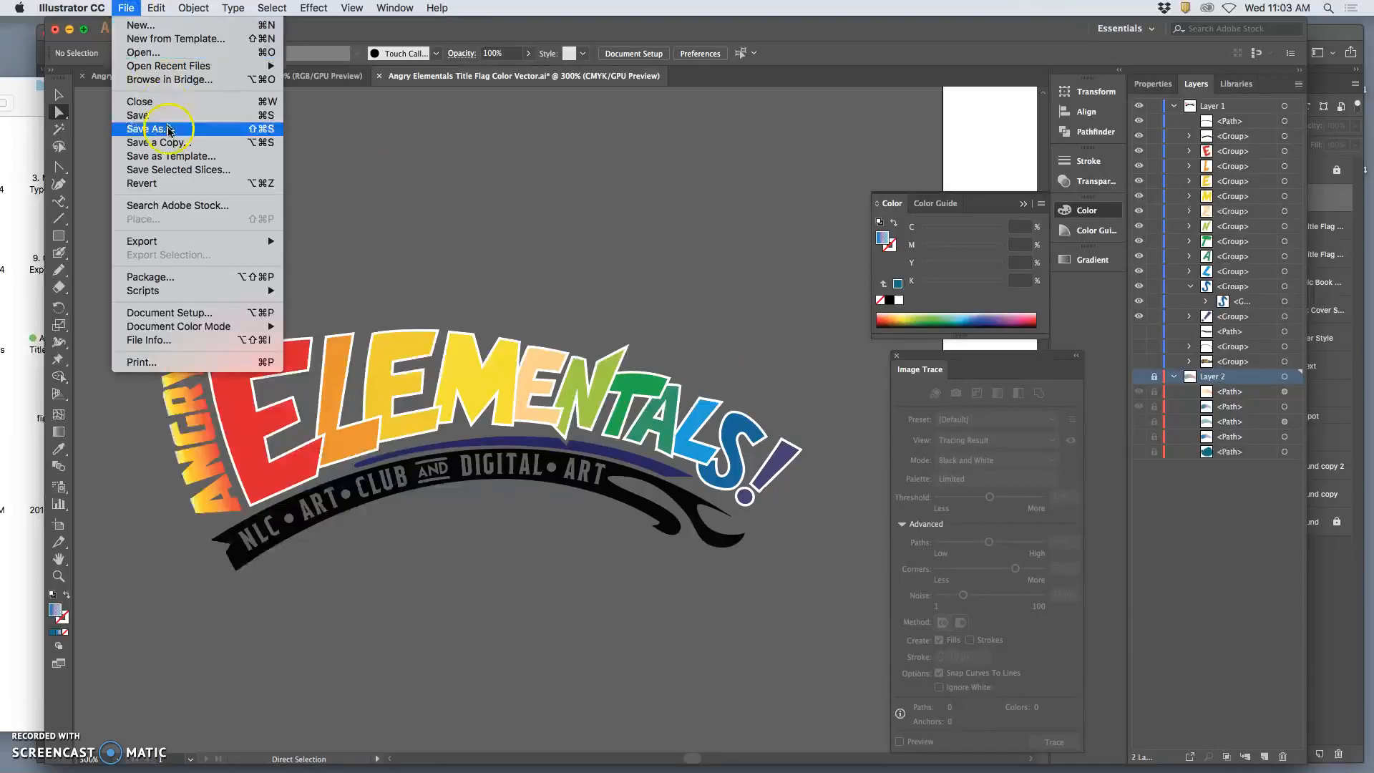
pyautogui.click(169, 129)
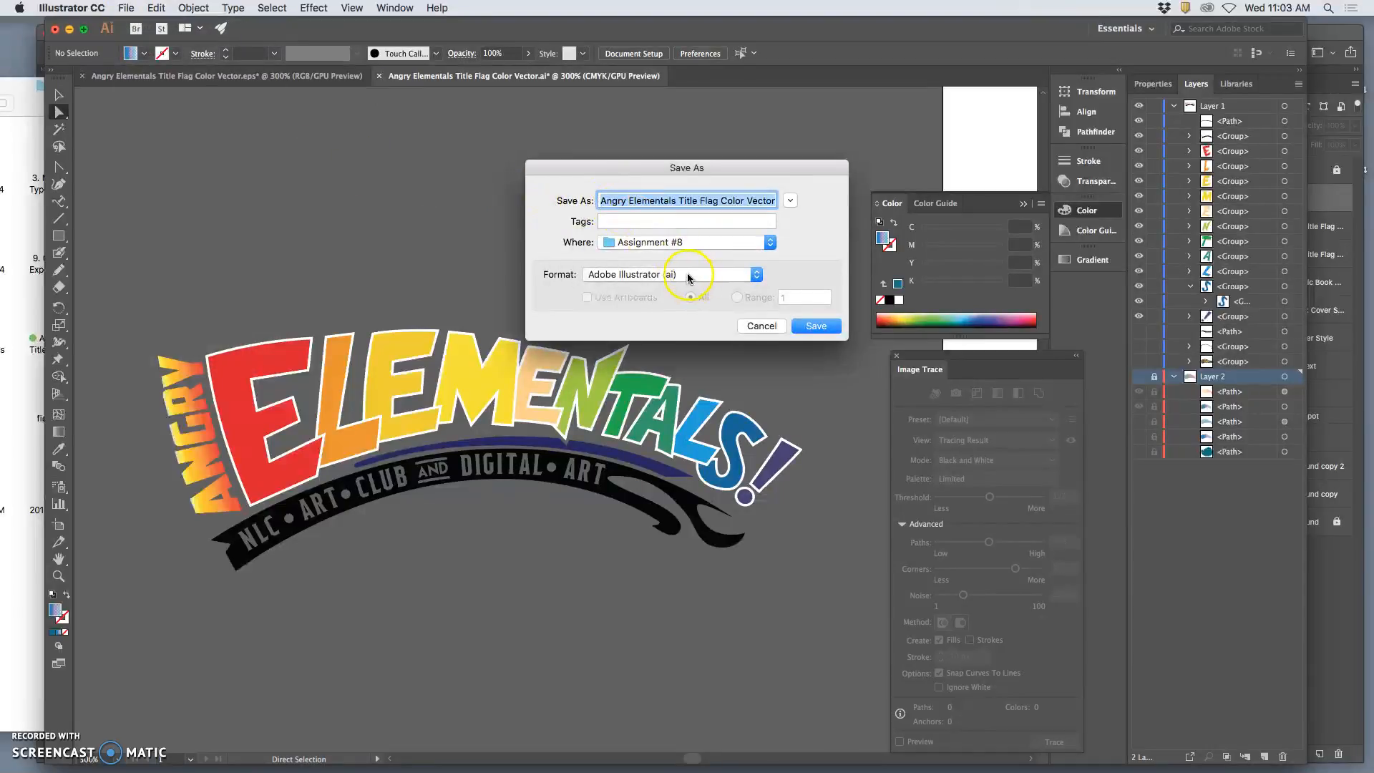
pyautogui.click(689, 277)
pyautogui.click(681, 286)
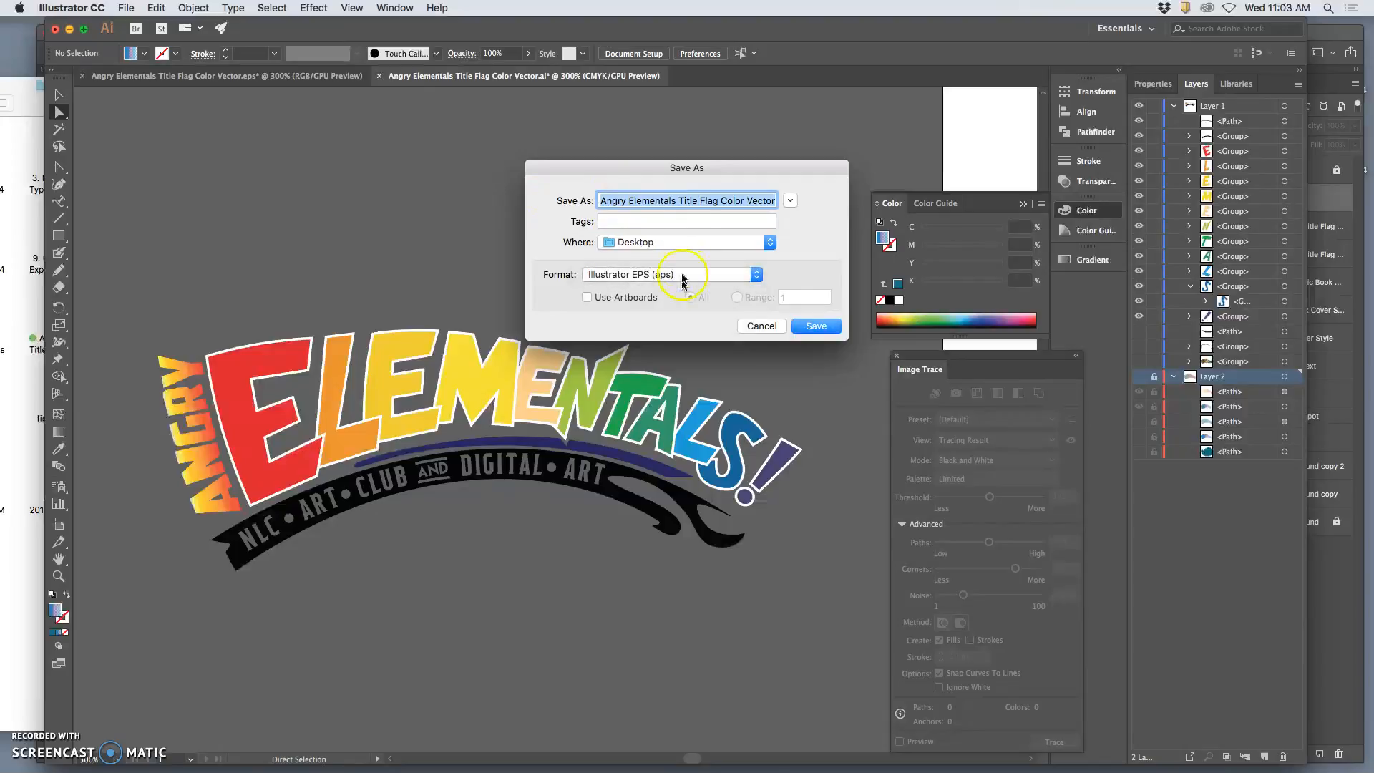
pyautogui.click(706, 201)
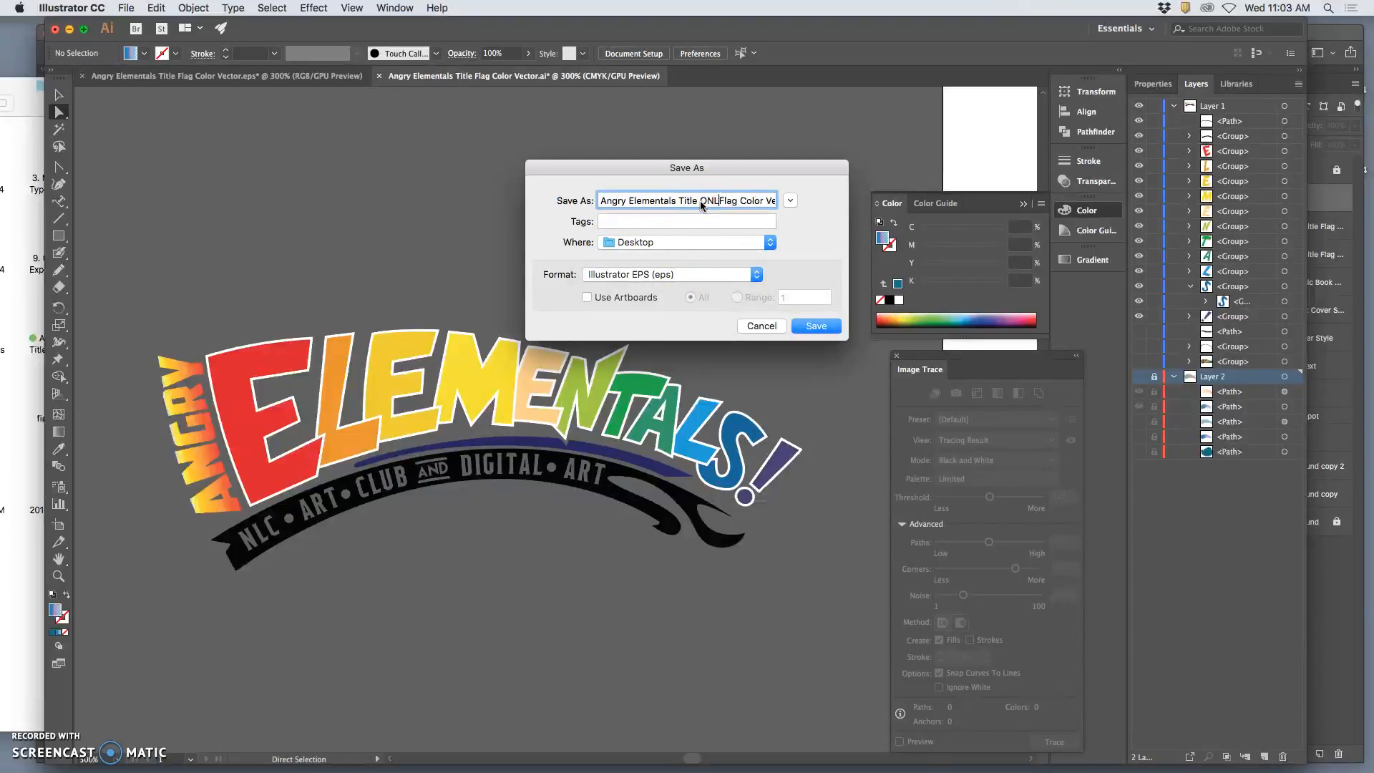
pyautogui.click(823, 326)
pyautogui.click(845, 593)
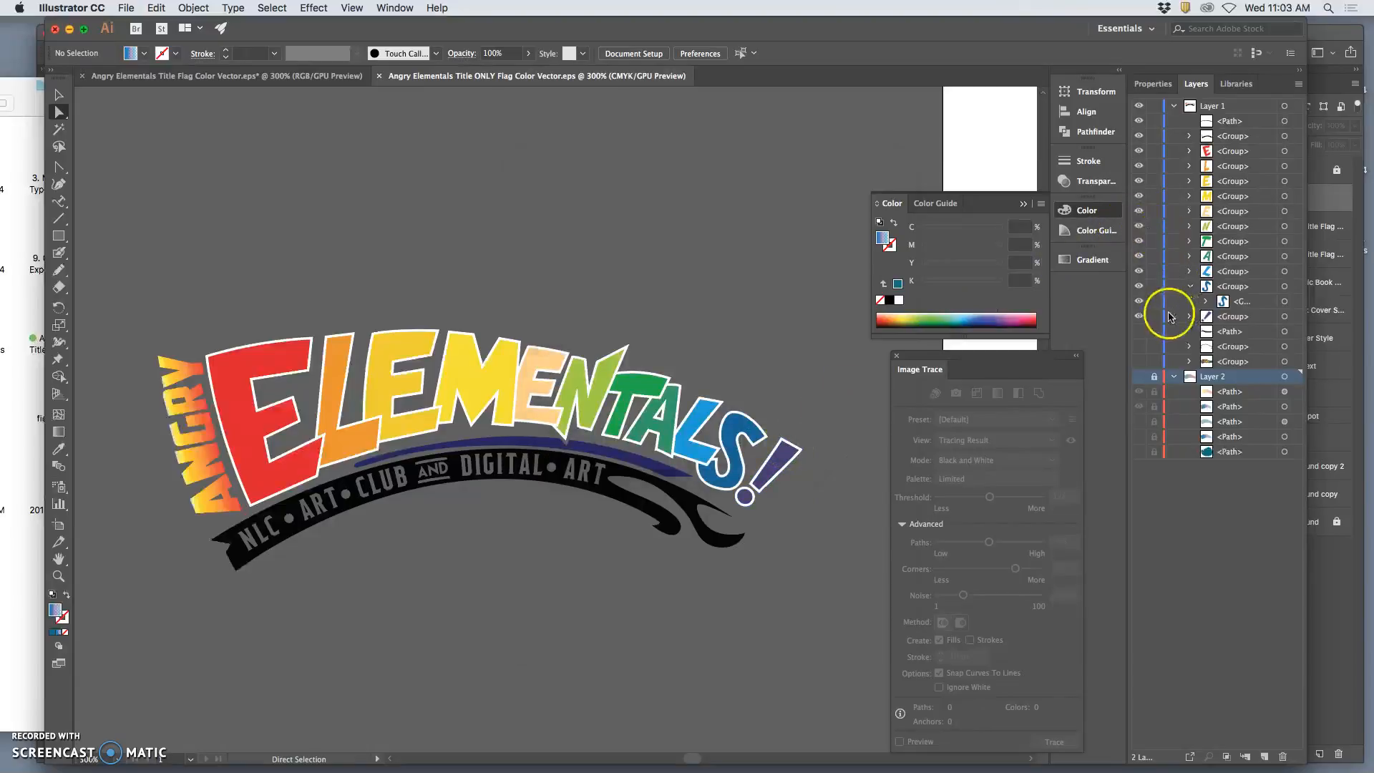
# Show the flag outline items and Layer 2, and hide all the title lettering and banner items in Layer 1.
pyautogui.click(1139, 346)
pyautogui.moveTo(1140, 316); pyautogui.dragTo(1138, 103)
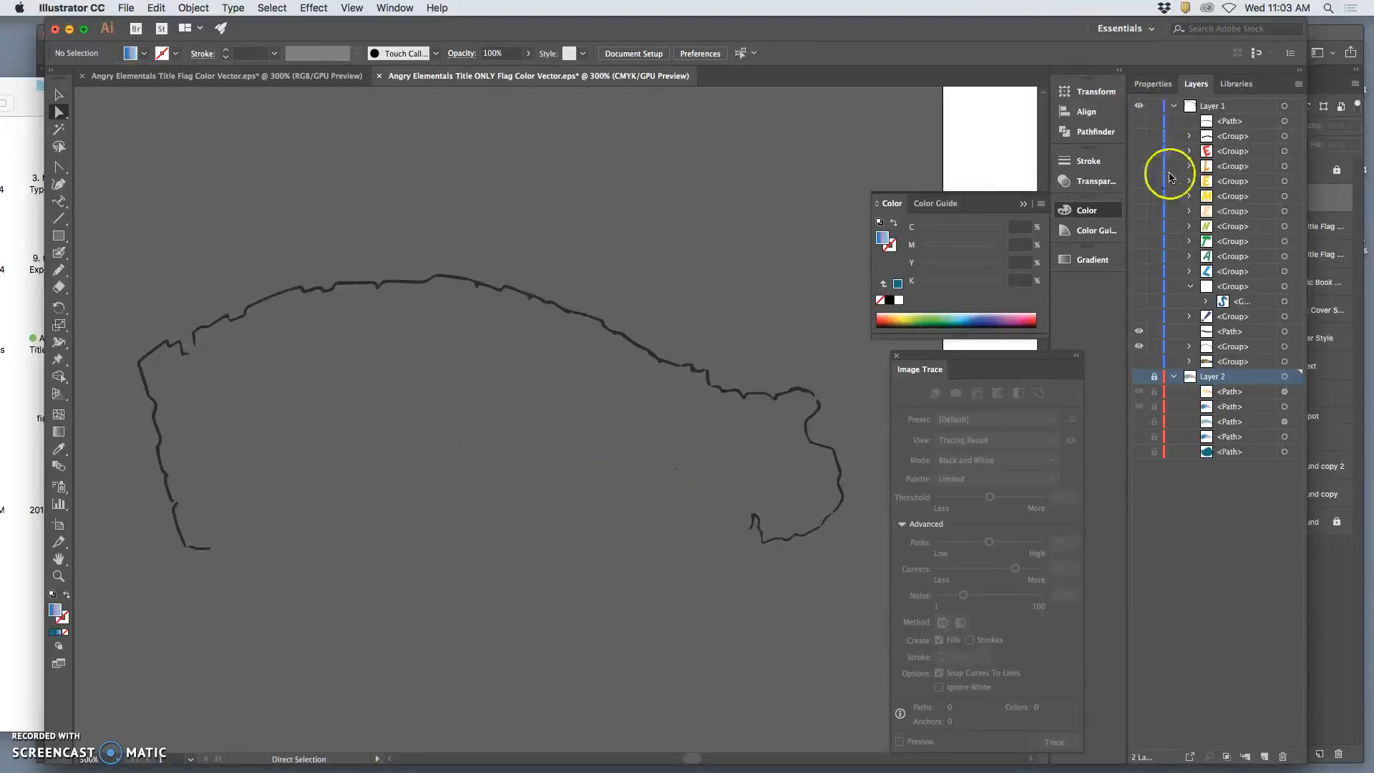
pyautogui.click(1139, 377)
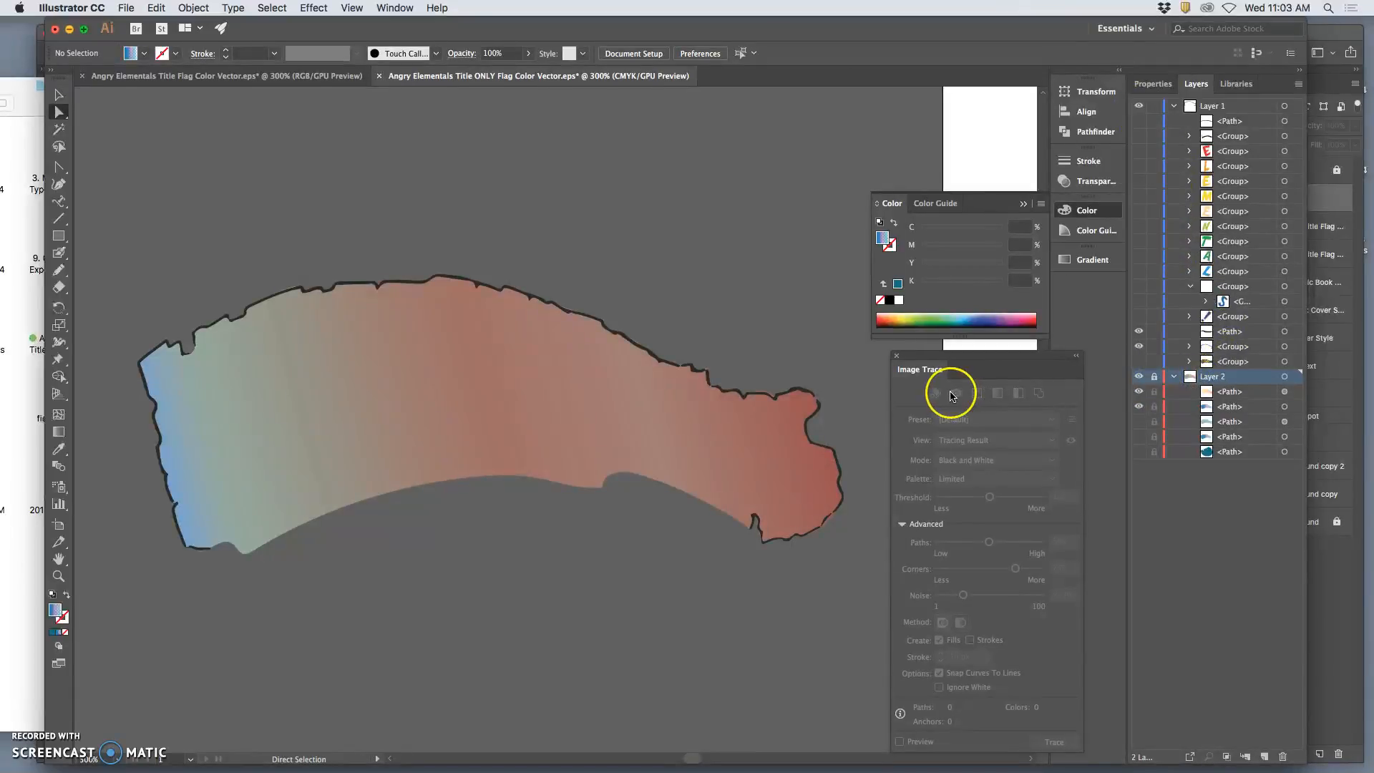
# Save the flag-only artwork to the Desktop as Angry Elementals Title Background Flag Color Vector in Illustrator EPS format with default EPS options.
pyautogui.click(126, 8)
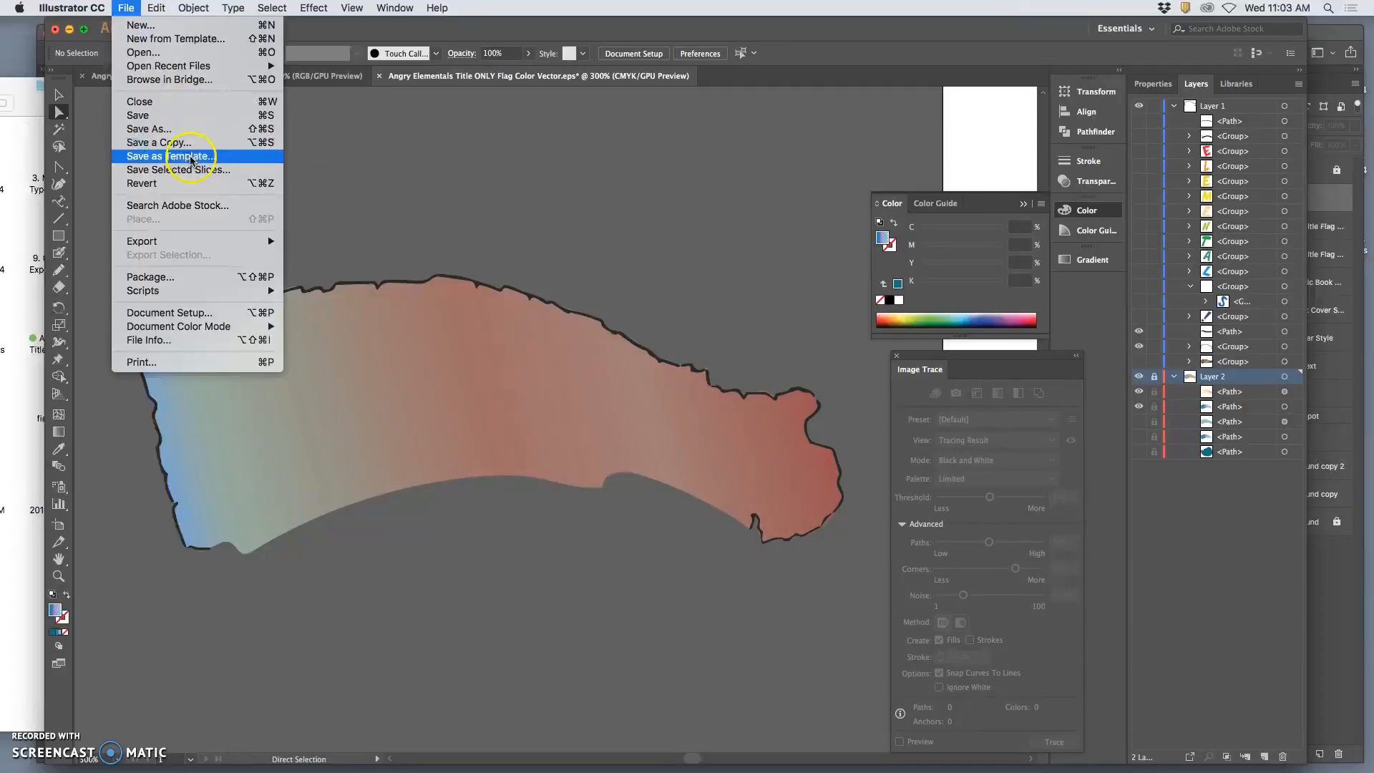
pyautogui.click(178, 133)
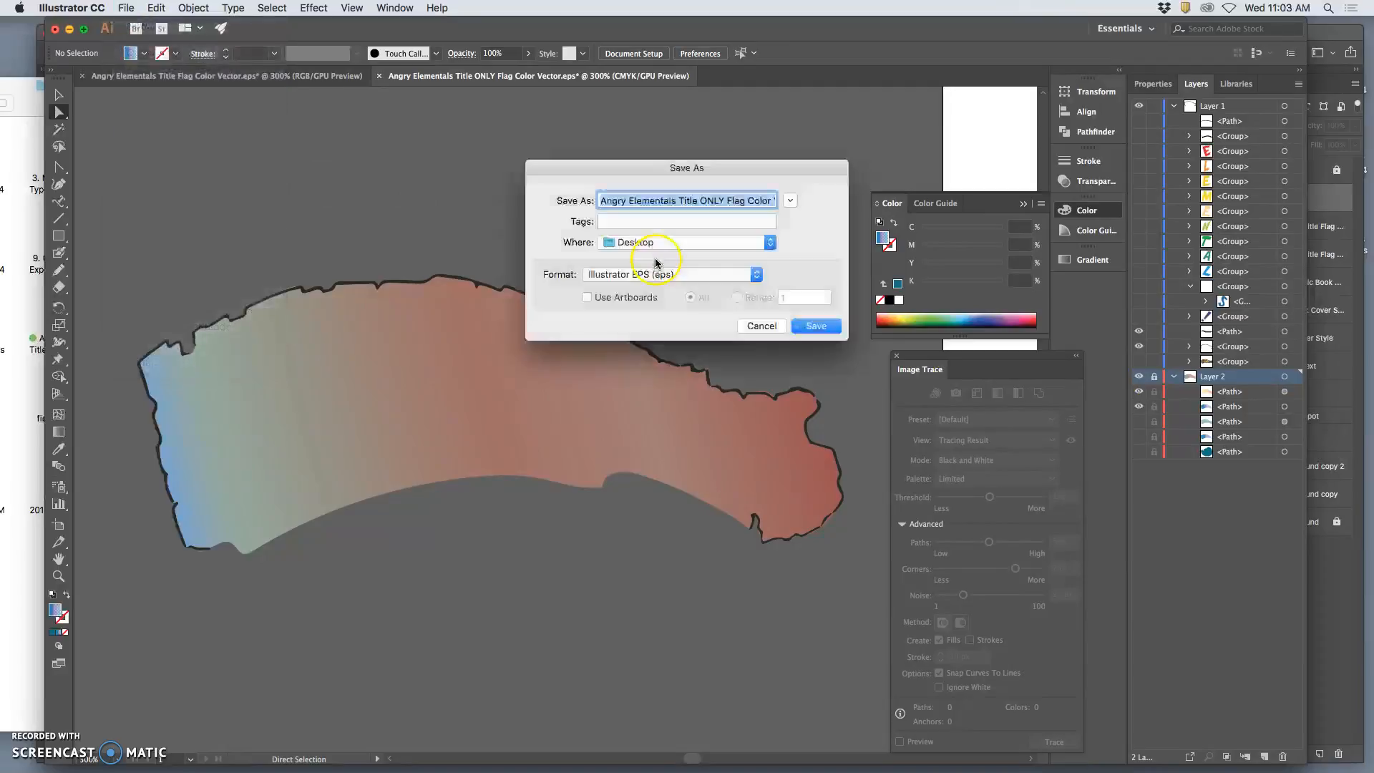
pyautogui.click(703, 202)
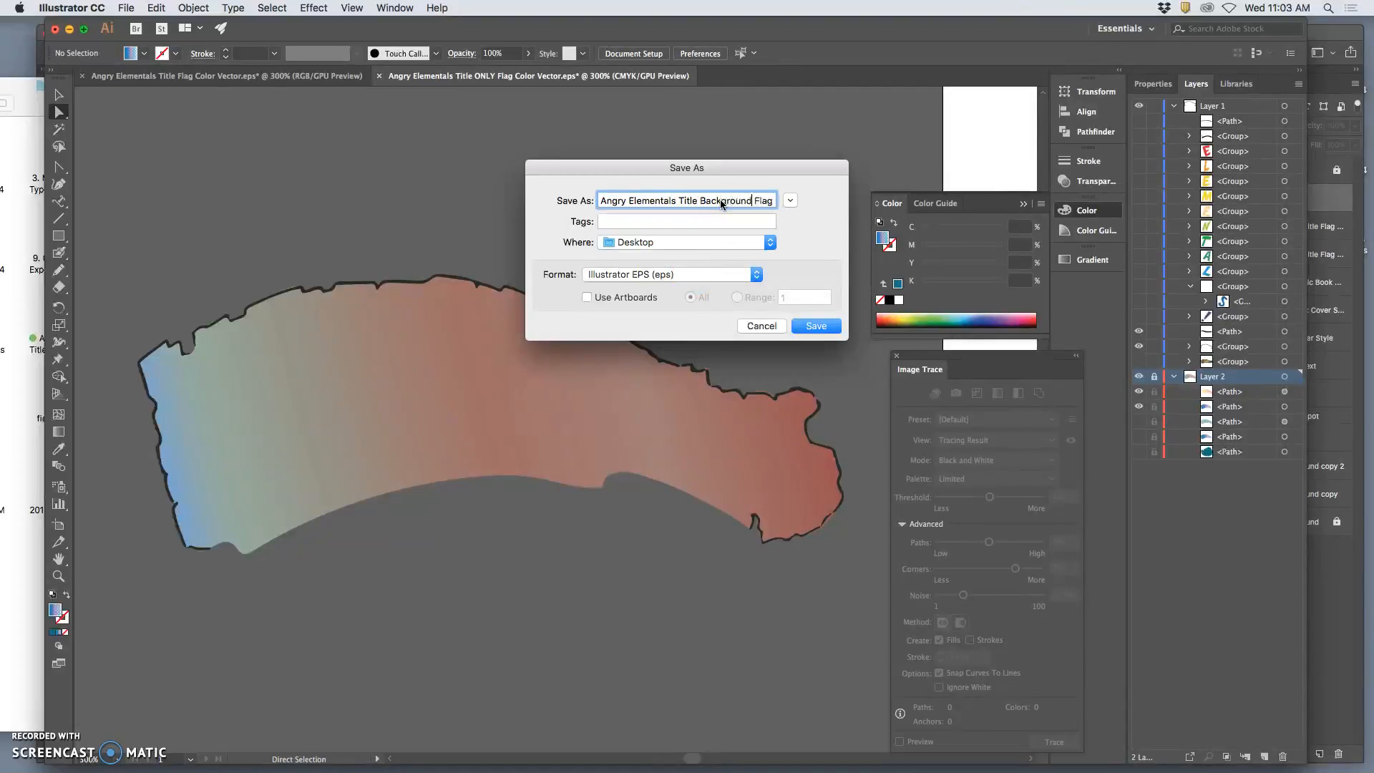
pyautogui.click(831, 334)
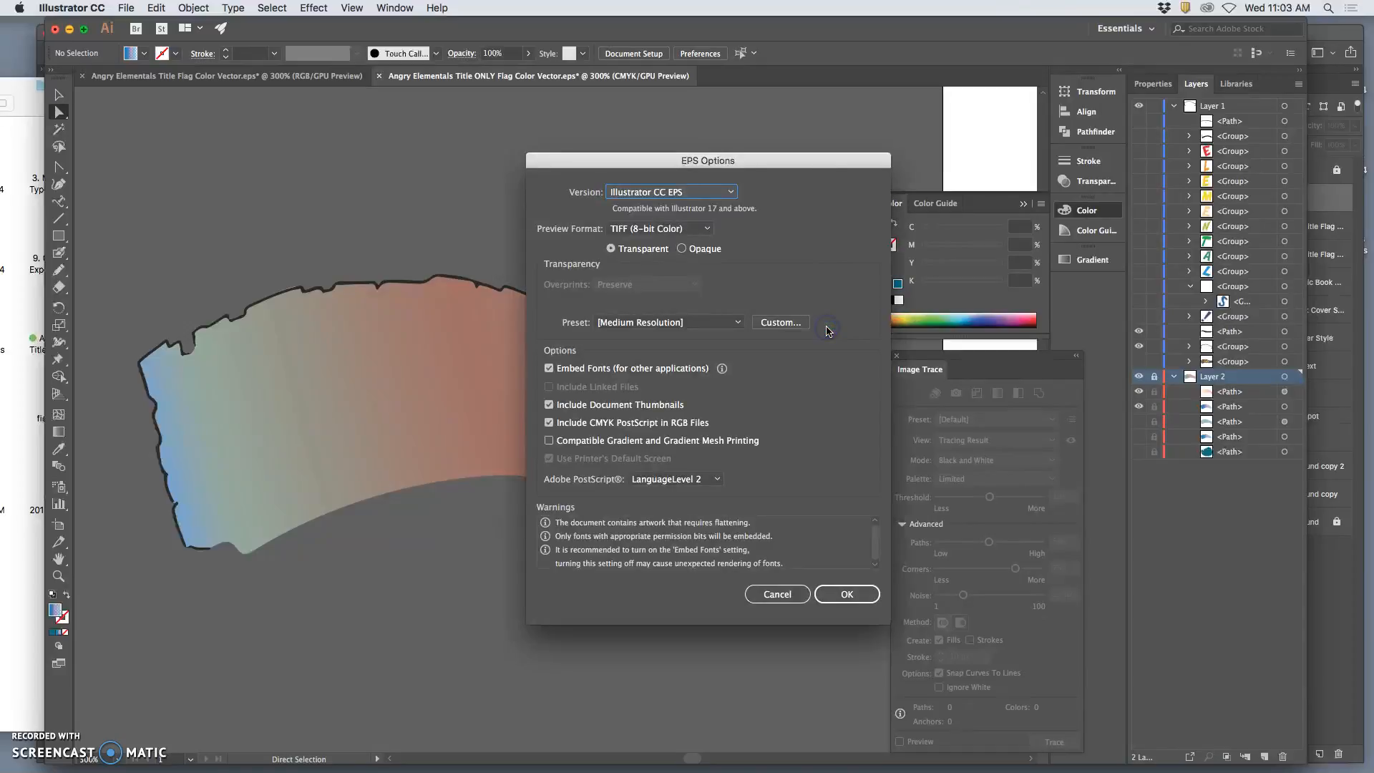
pyautogui.click(848, 600)
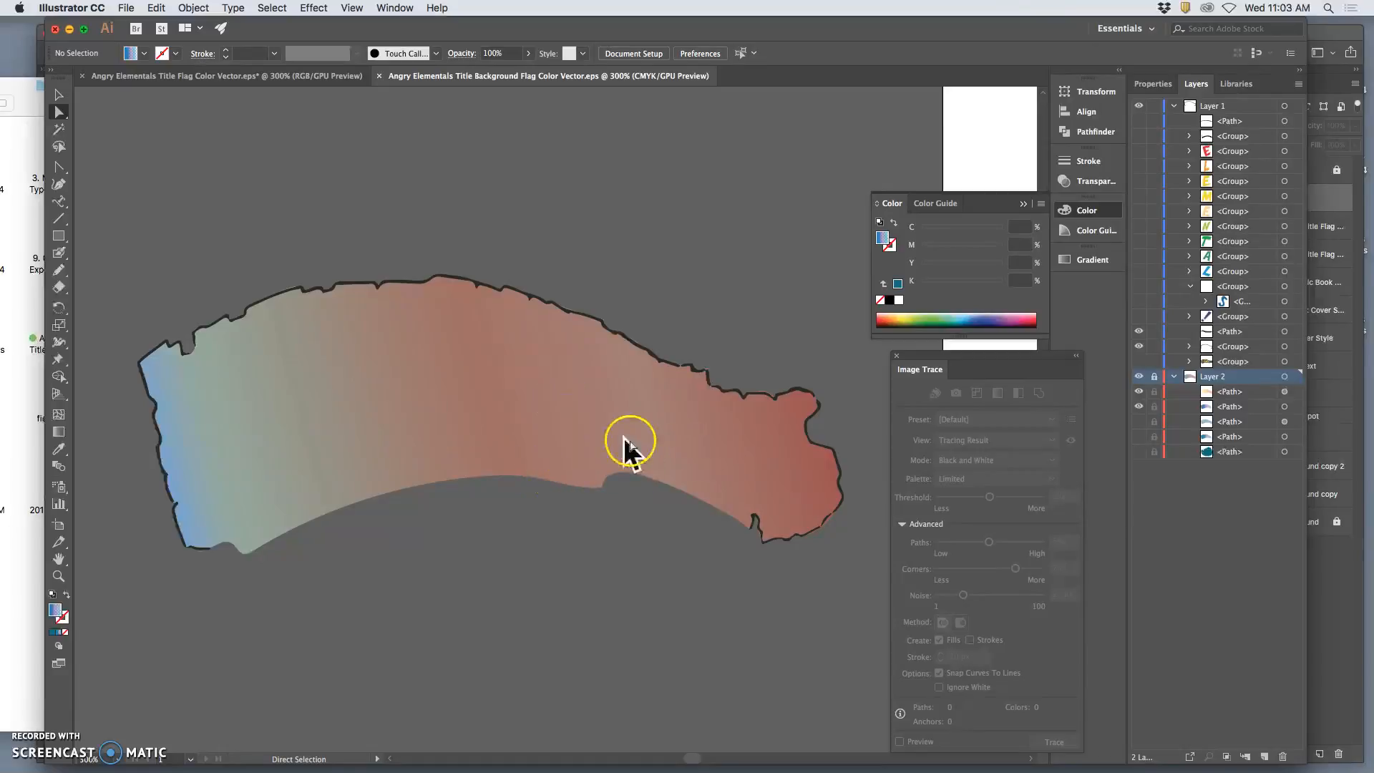
# Close the background flag document and the original Angry Elementals Title Flag Color Vector.eps document.
pyautogui.click(379, 76)
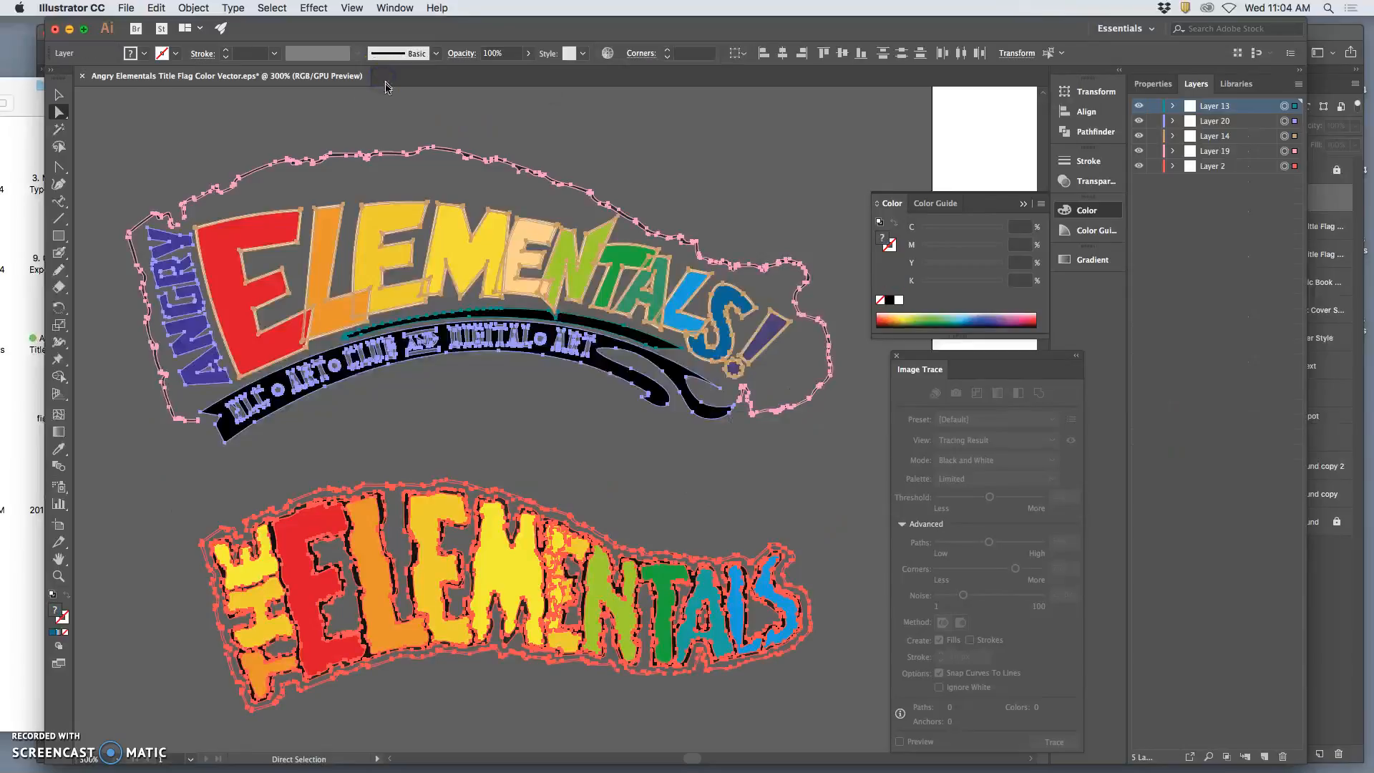
pyautogui.click(82, 77)
pyautogui.click(682, 430)
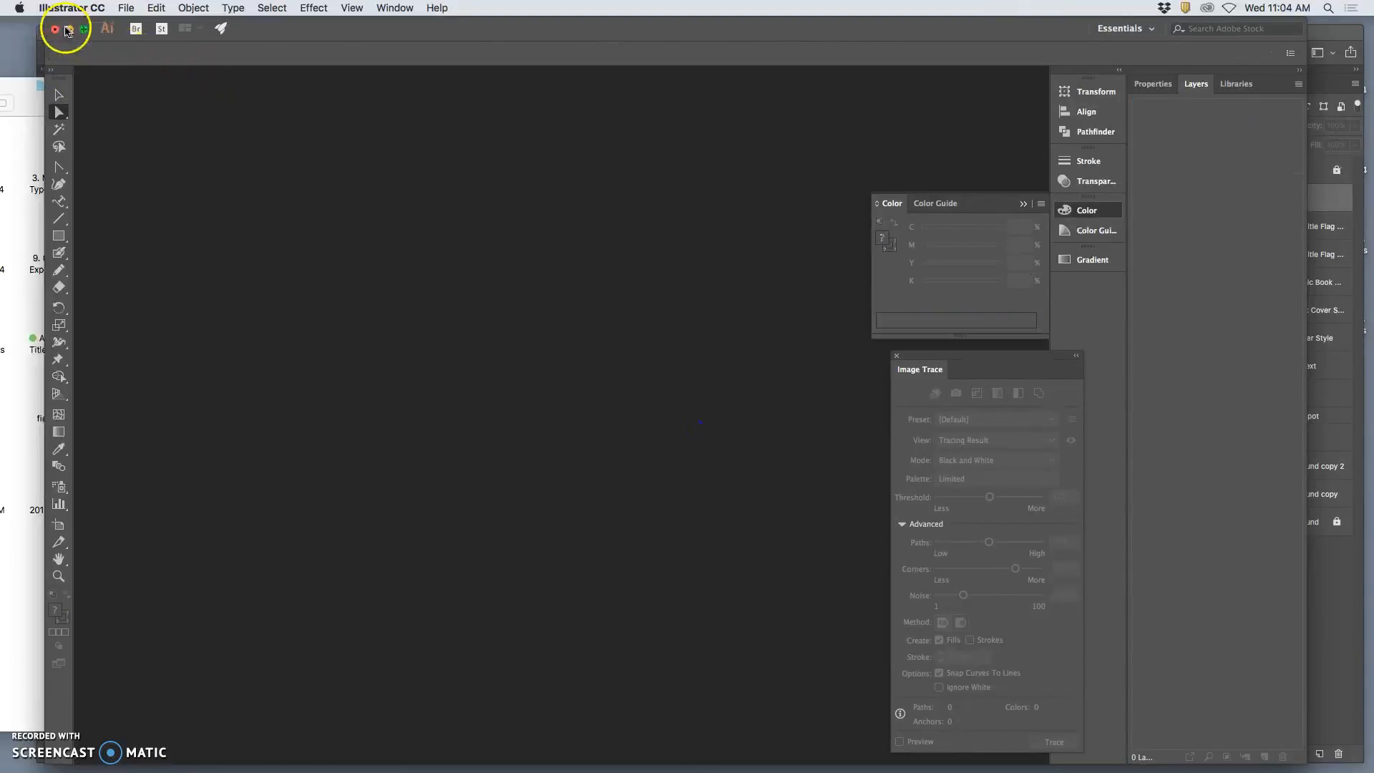
# Minimize Illustrator, switch to the poster layout in Photoshop, and shift its window slightly to one side.
pyautogui.click(69, 29)
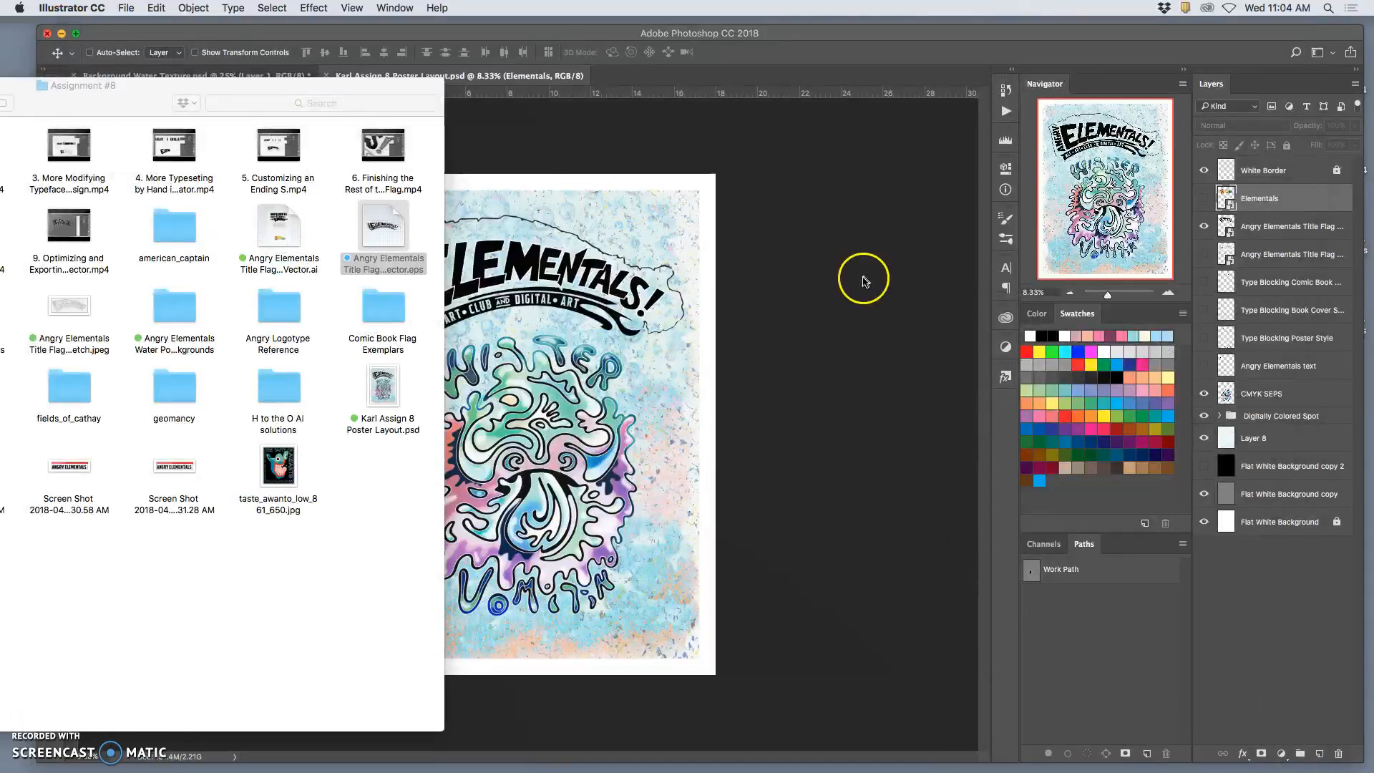
pyautogui.click(855, 276)
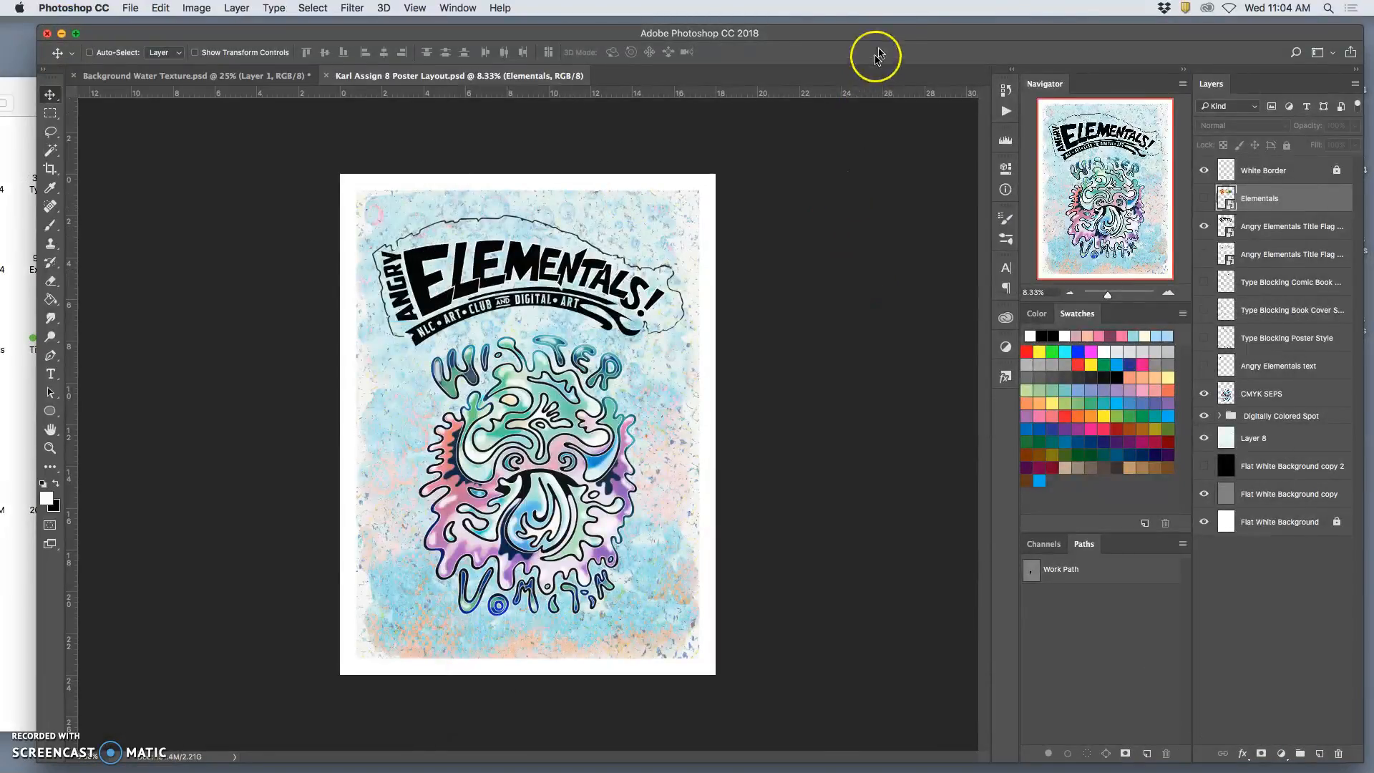
pyautogui.moveTo(902, 36)
pyautogui.mouseDown()
pyautogui.moveTo(858, 30)
pyautogui.moveTo(885, 35)
pyautogui.mouseUp()
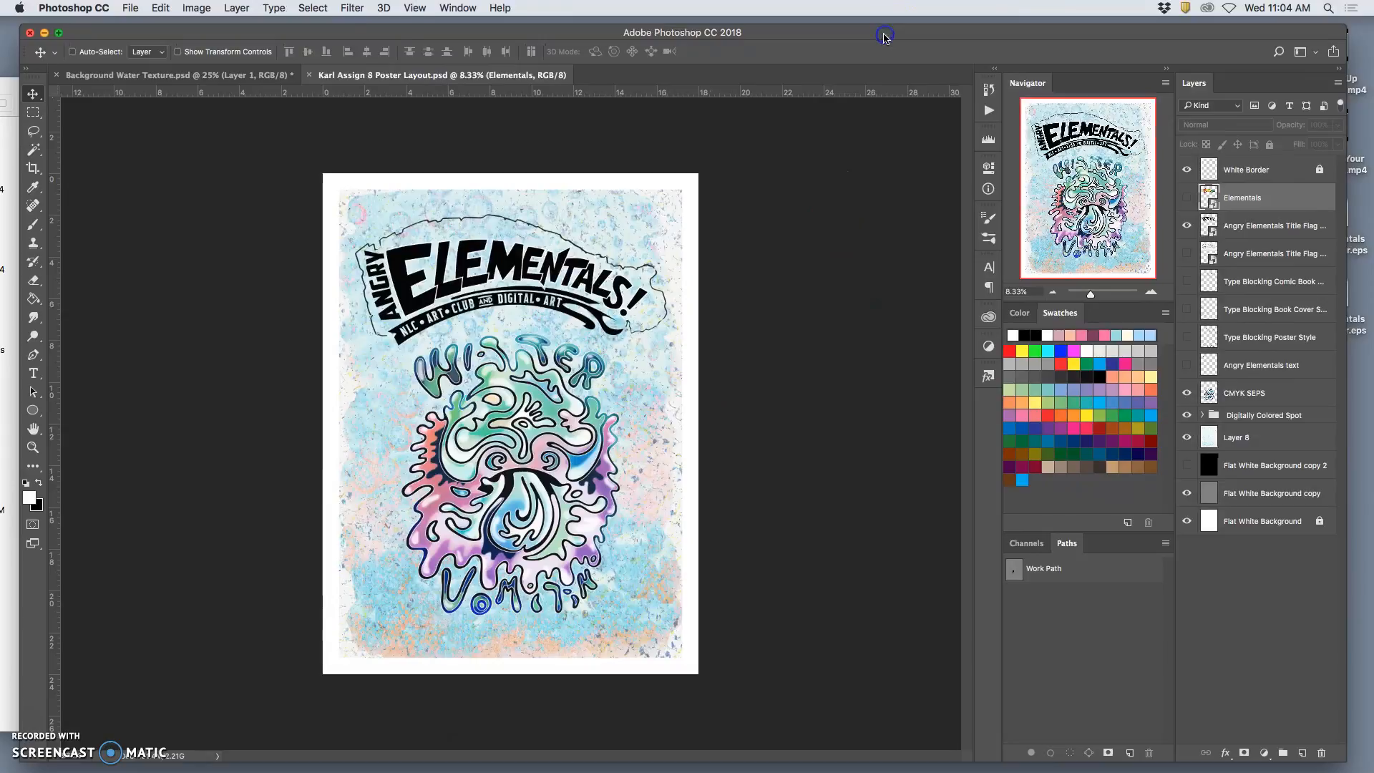
# Place the Angry Elementals Title ONLY Flag Color Vector EPS from the Desktop into the poster layout.
pyautogui.press('F11')
pyautogui.moveTo(1328, 206); pyautogui.dragTo(568, 324)
pyautogui.press('F11')
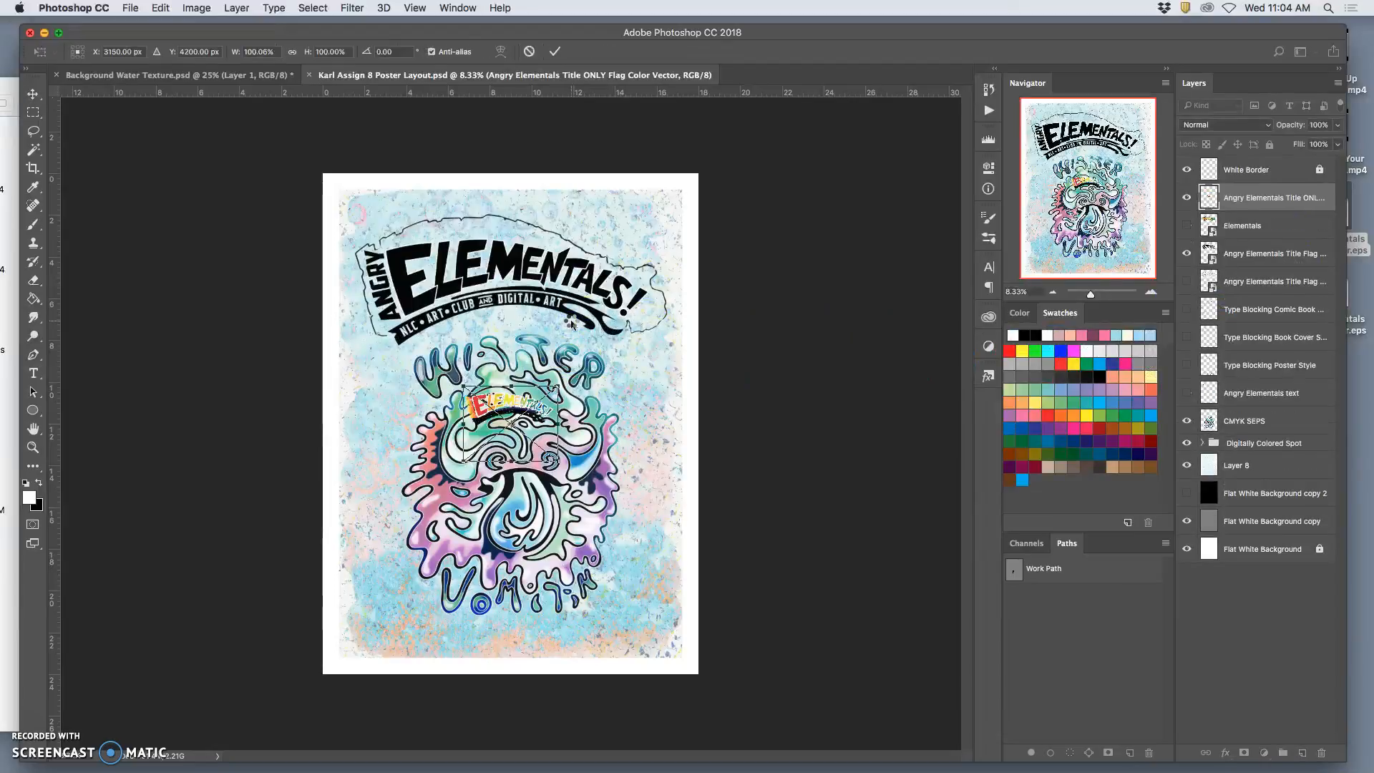
# Scale the placed coloured title to about 322% and align it over the black title with a slight offset.
pyautogui.moveTo(514, 399); pyautogui.dragTo(424, 227)
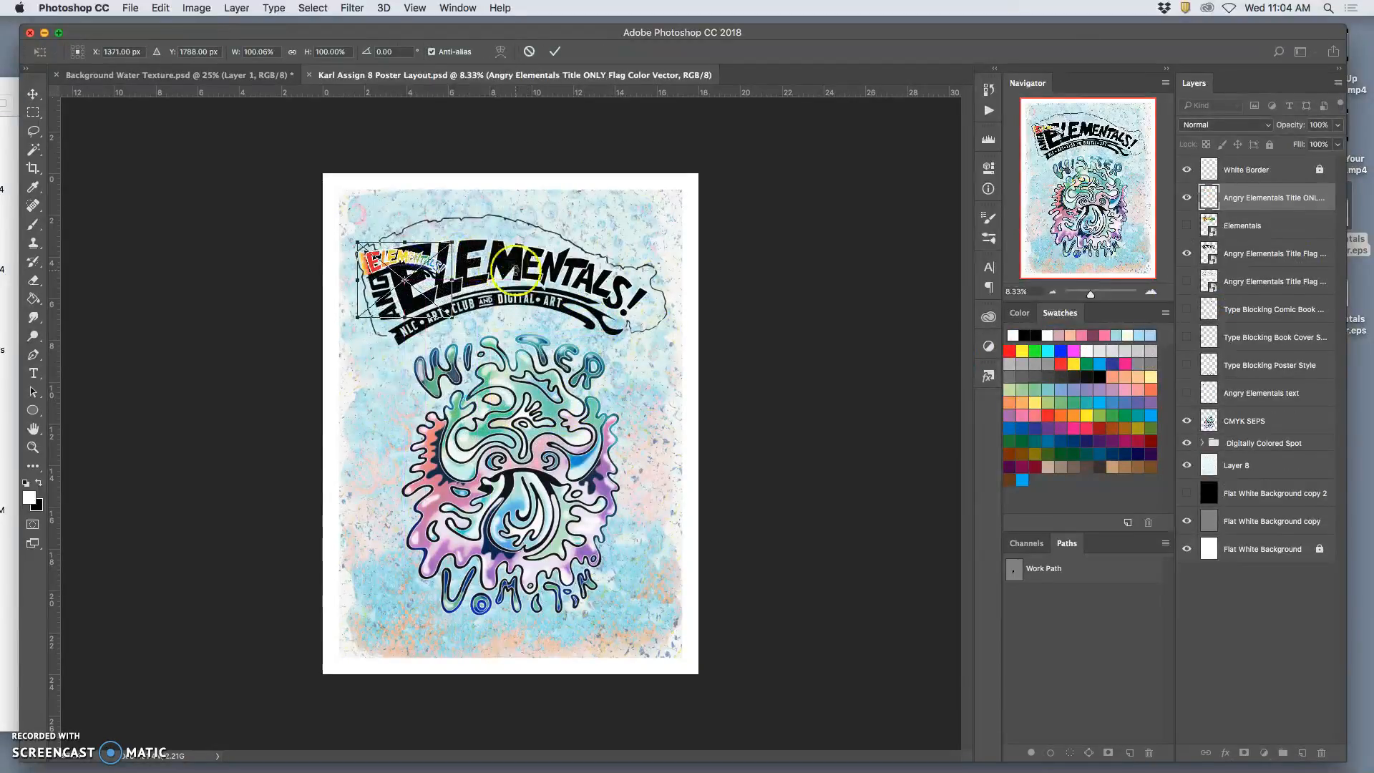
pyautogui.moveTo(455, 318); pyautogui.dragTo(619, 307)
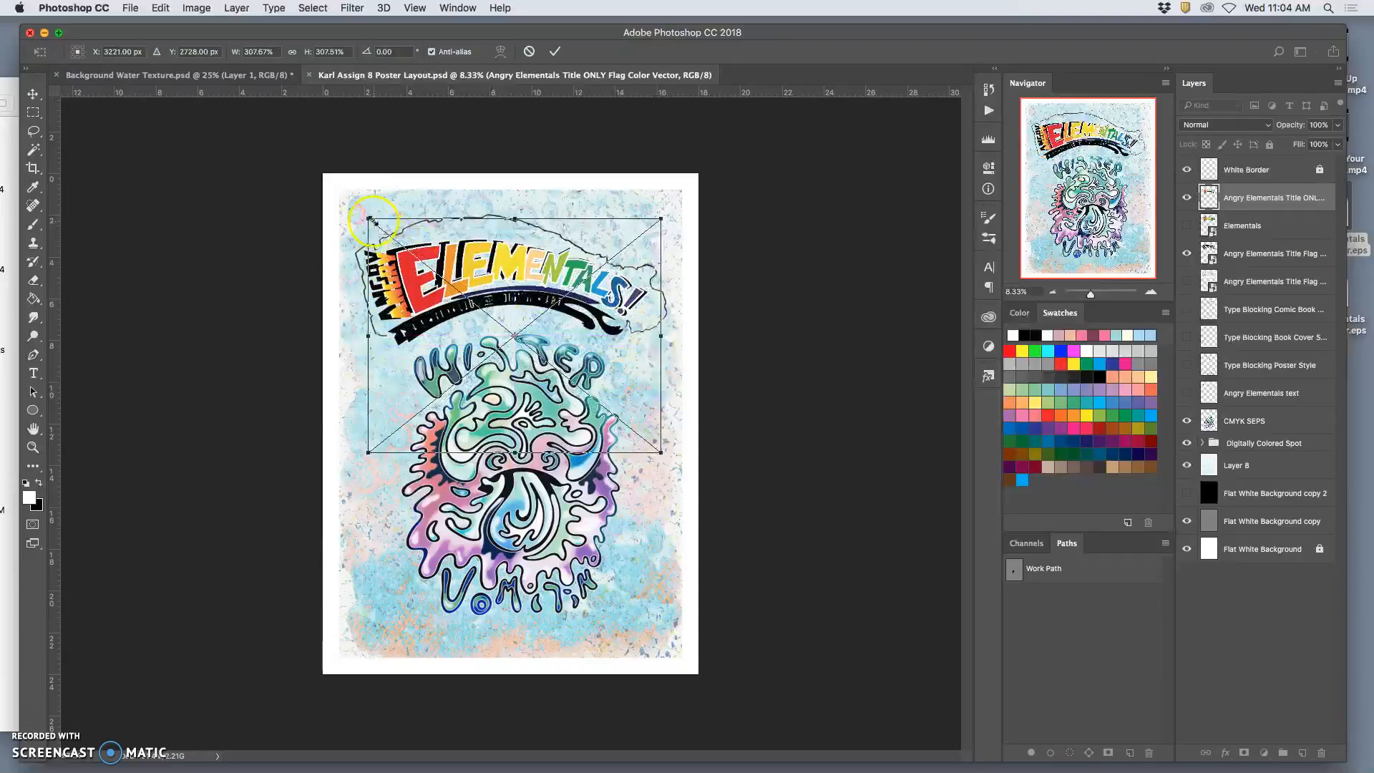
pyautogui.moveTo(368, 220); pyautogui.dragTo(415, 249)
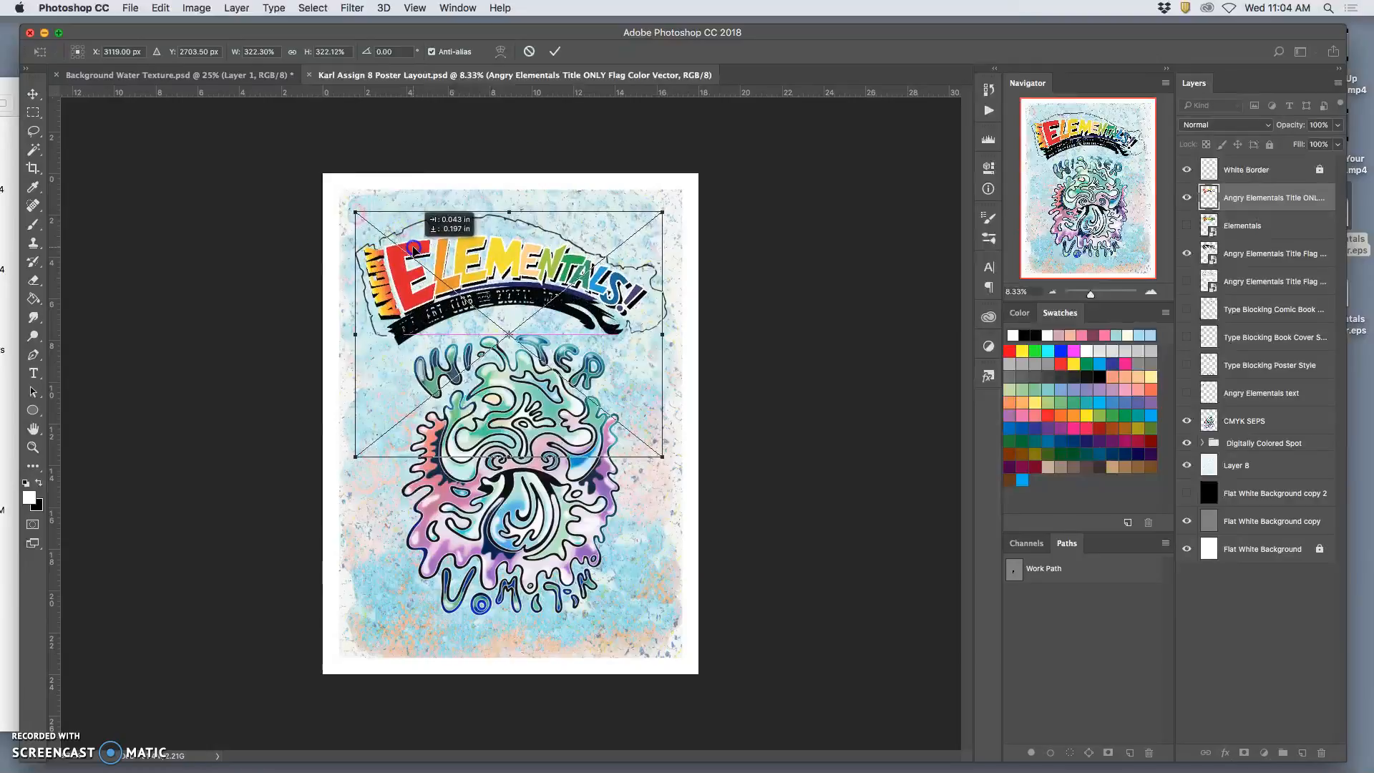
pyautogui.moveTo(415, 251); pyautogui.dragTo(415, 250)
pyautogui.press('Right')
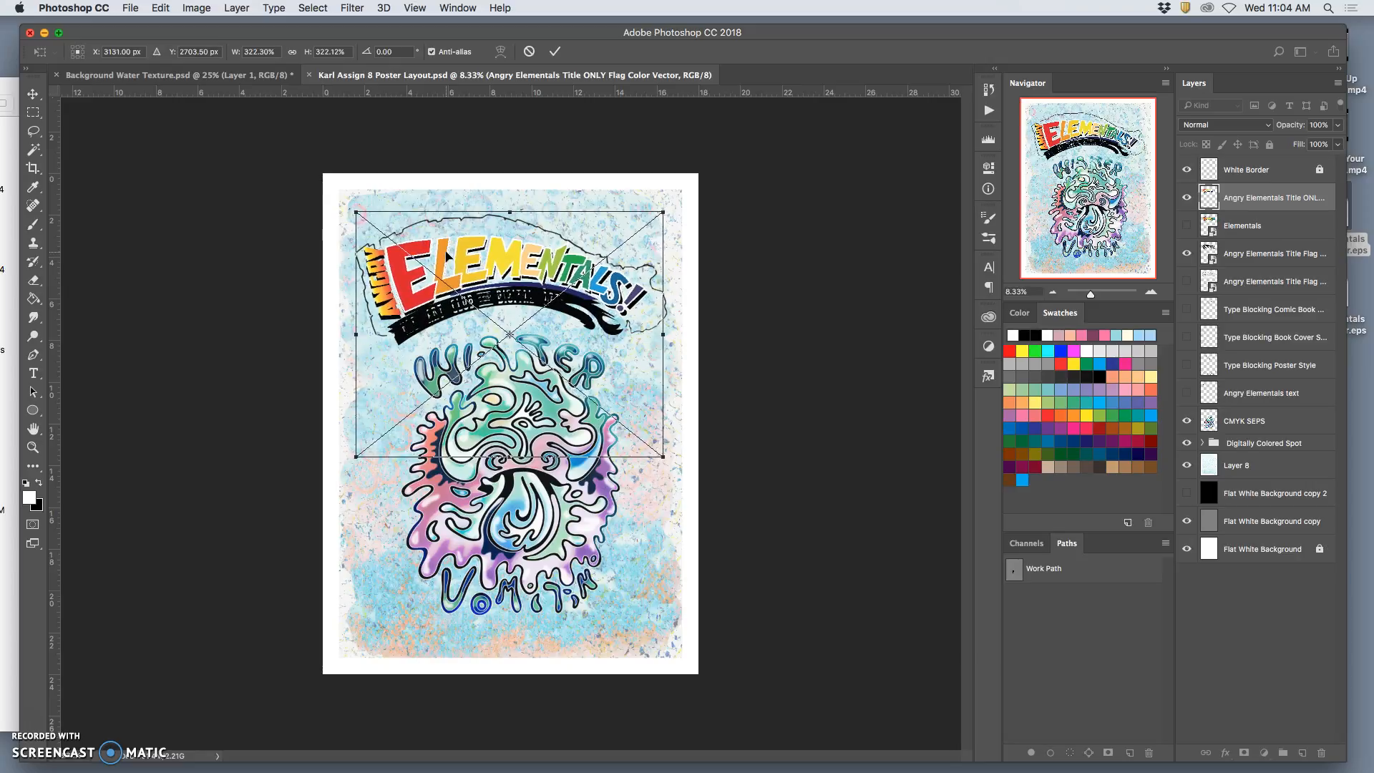
pyautogui.press('Return')
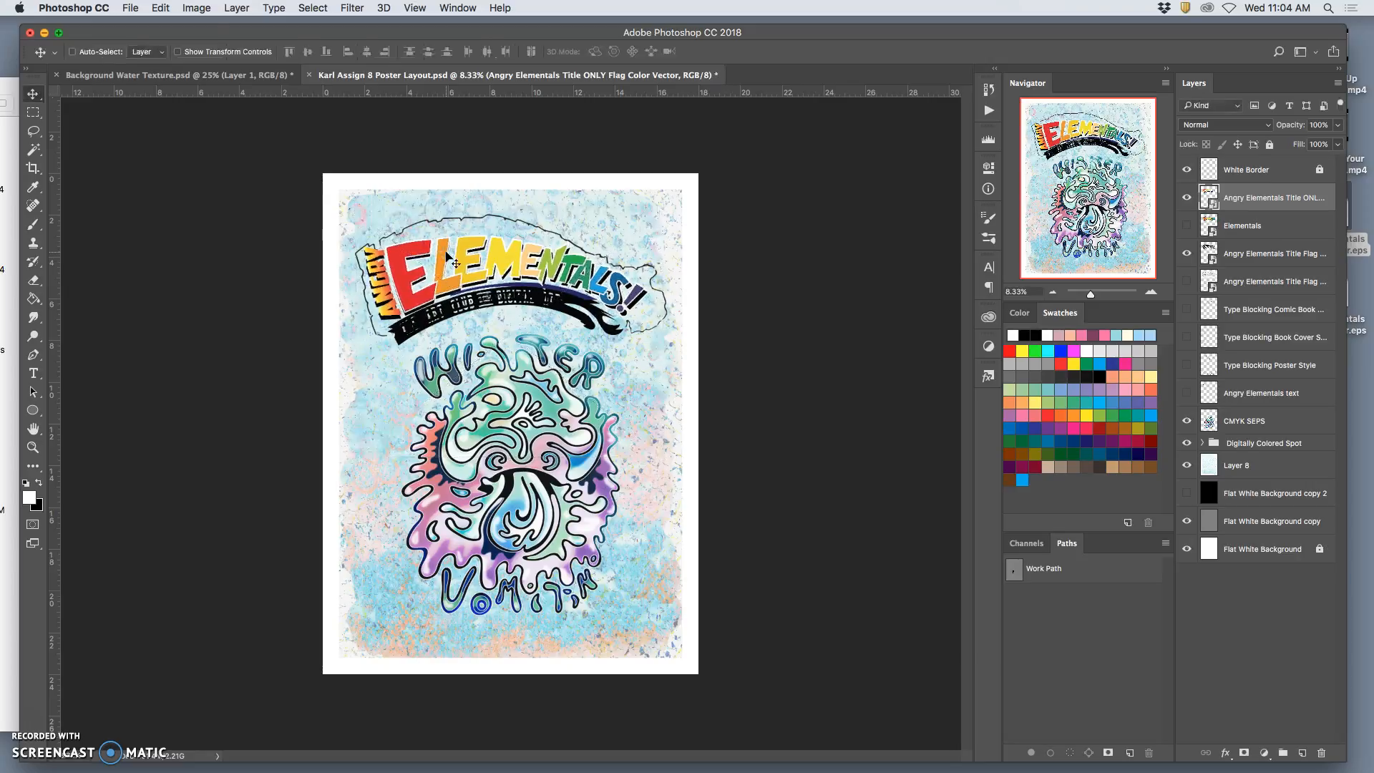
# Duplicate the visible black title flag layer and rasterize the copy, leaving the original and the coloured title layers hidden.
pyautogui.press('super+equal')
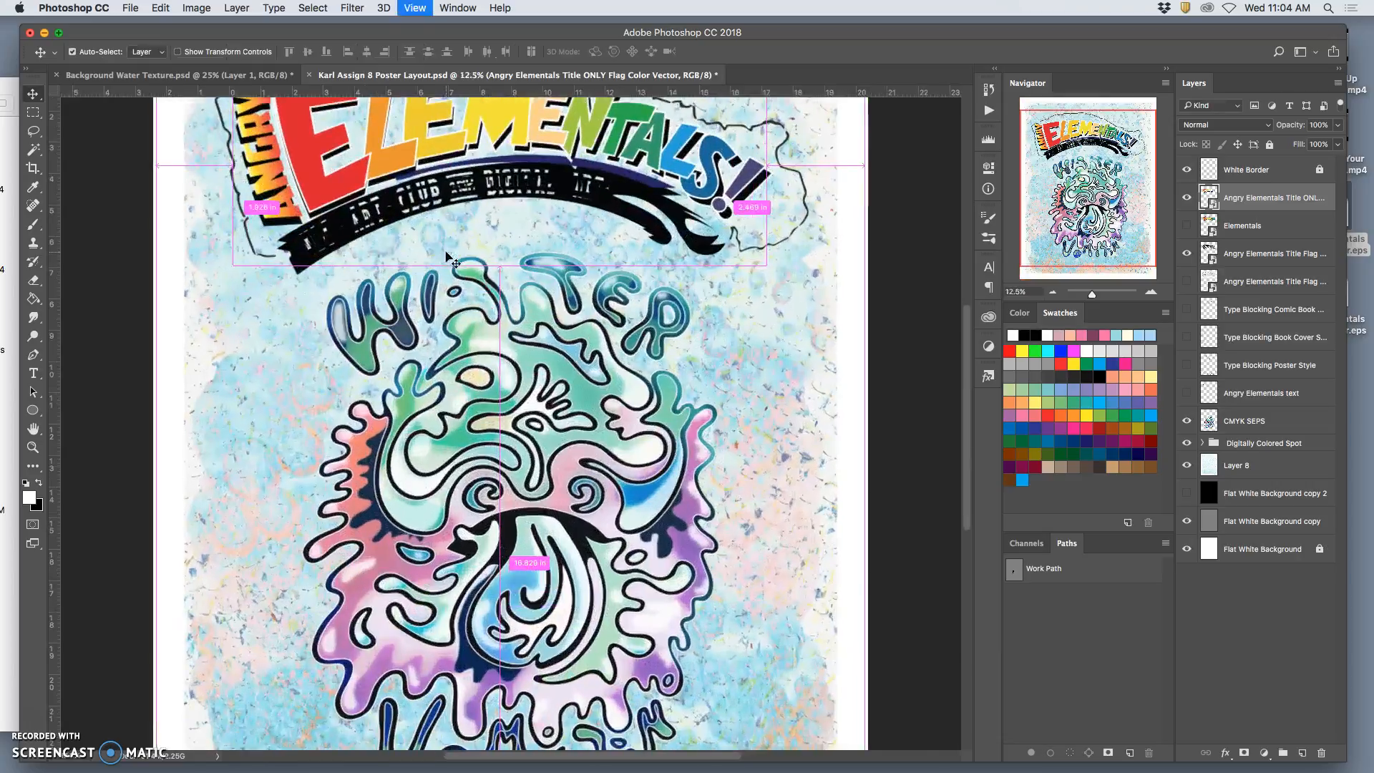
pyautogui.press('super+equal')
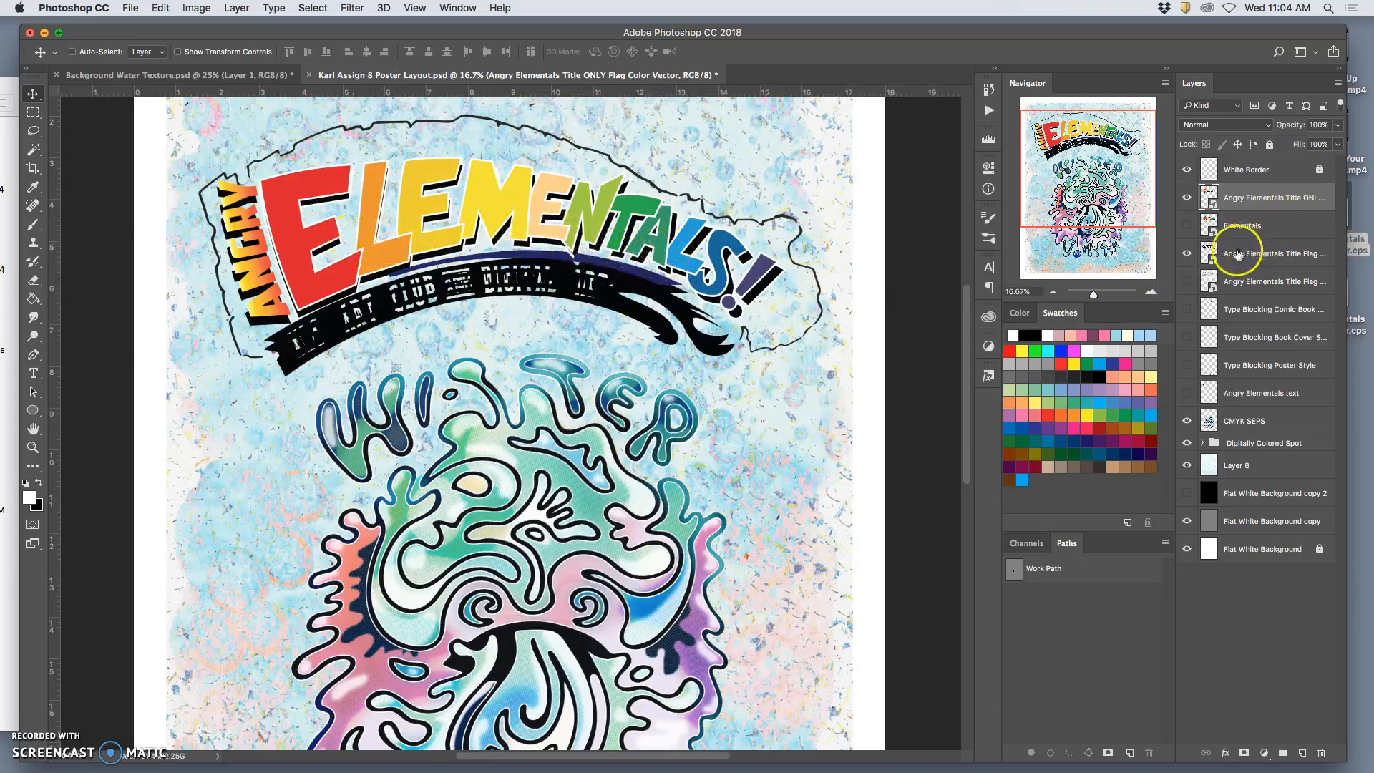
pyautogui.click(1186, 254)
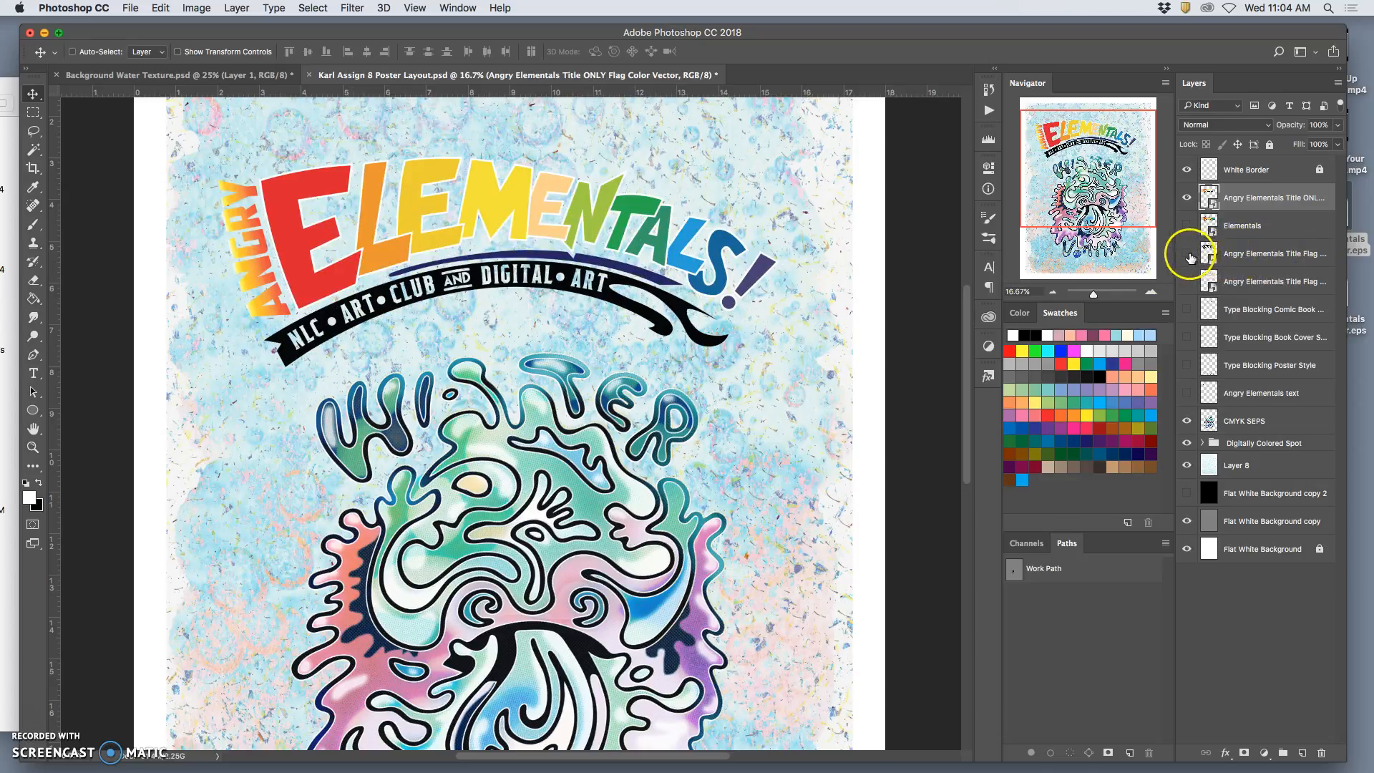
pyautogui.click(1187, 254)
pyautogui.click(1264, 257)
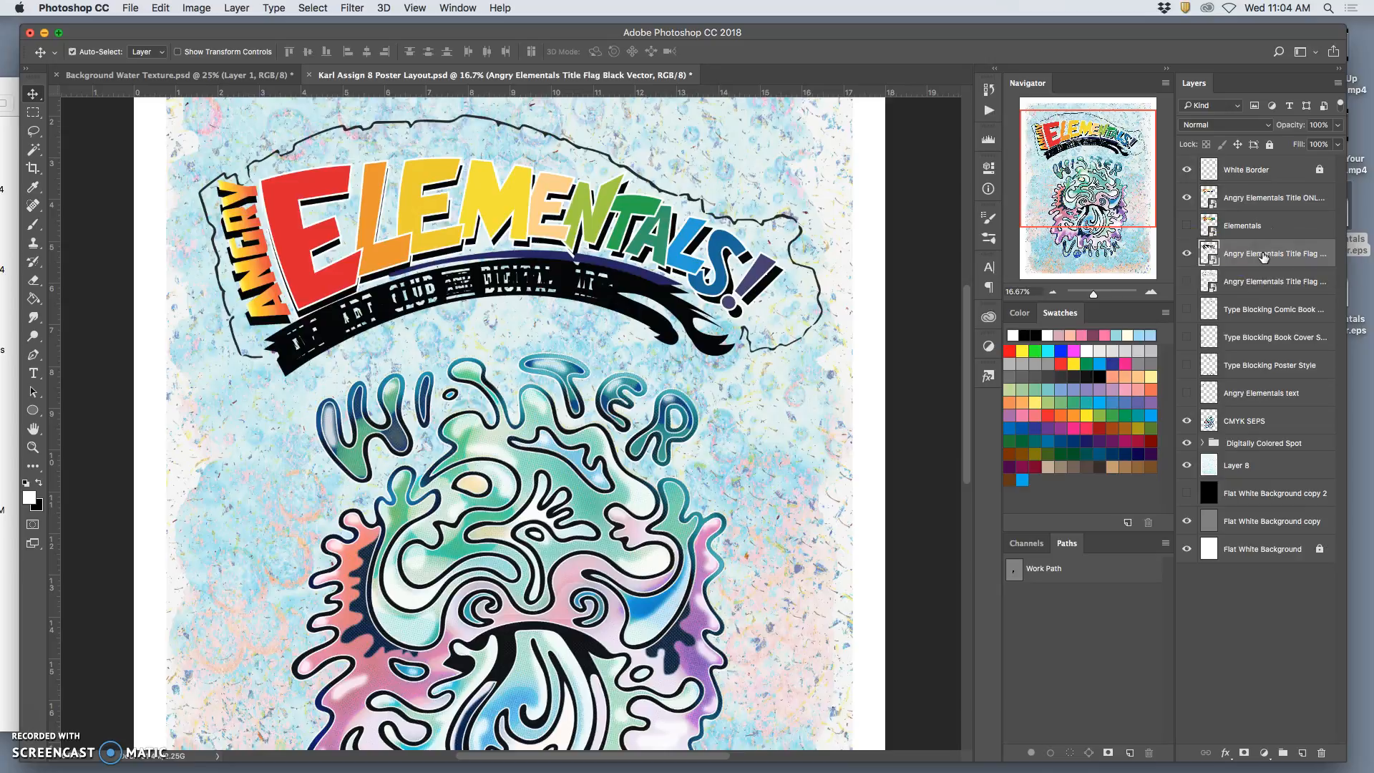
pyautogui.press('super+j')
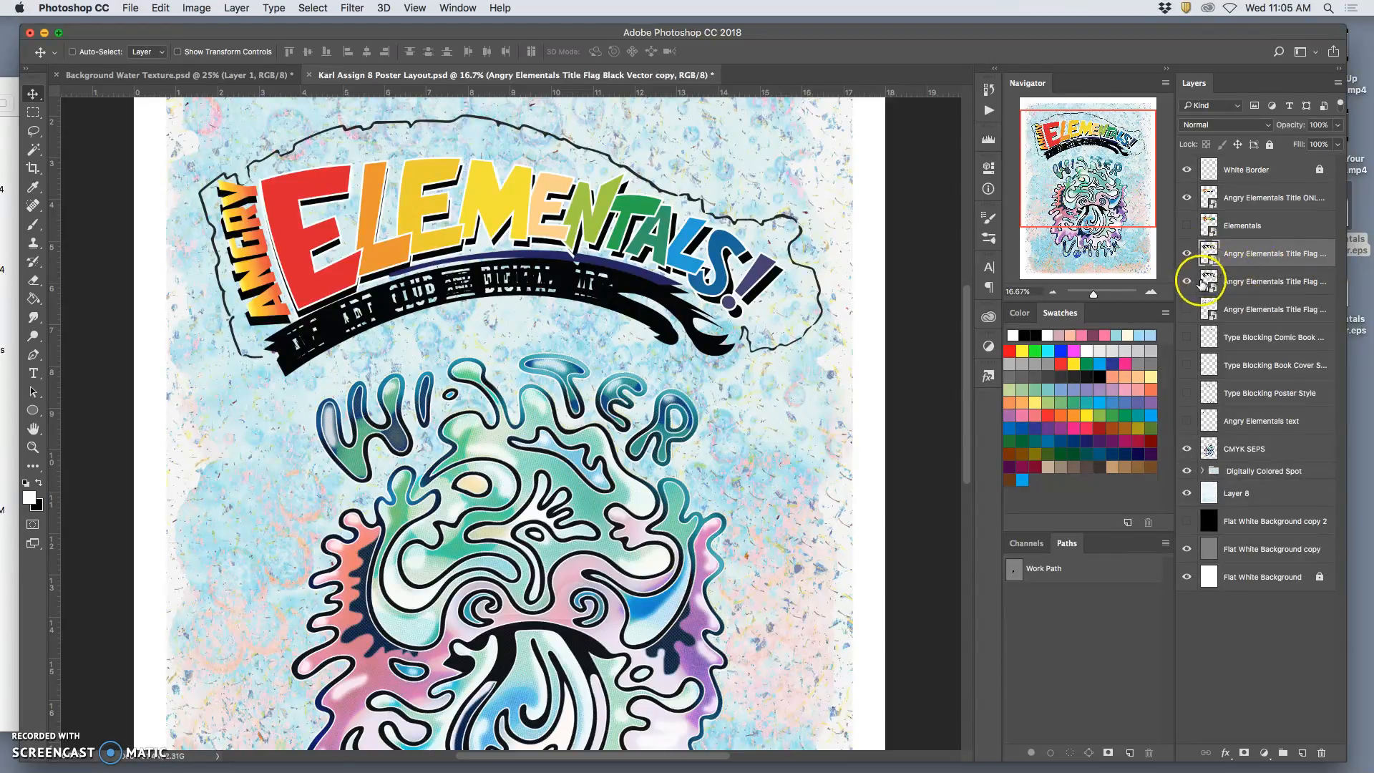
pyautogui.rightClick(1241, 261)
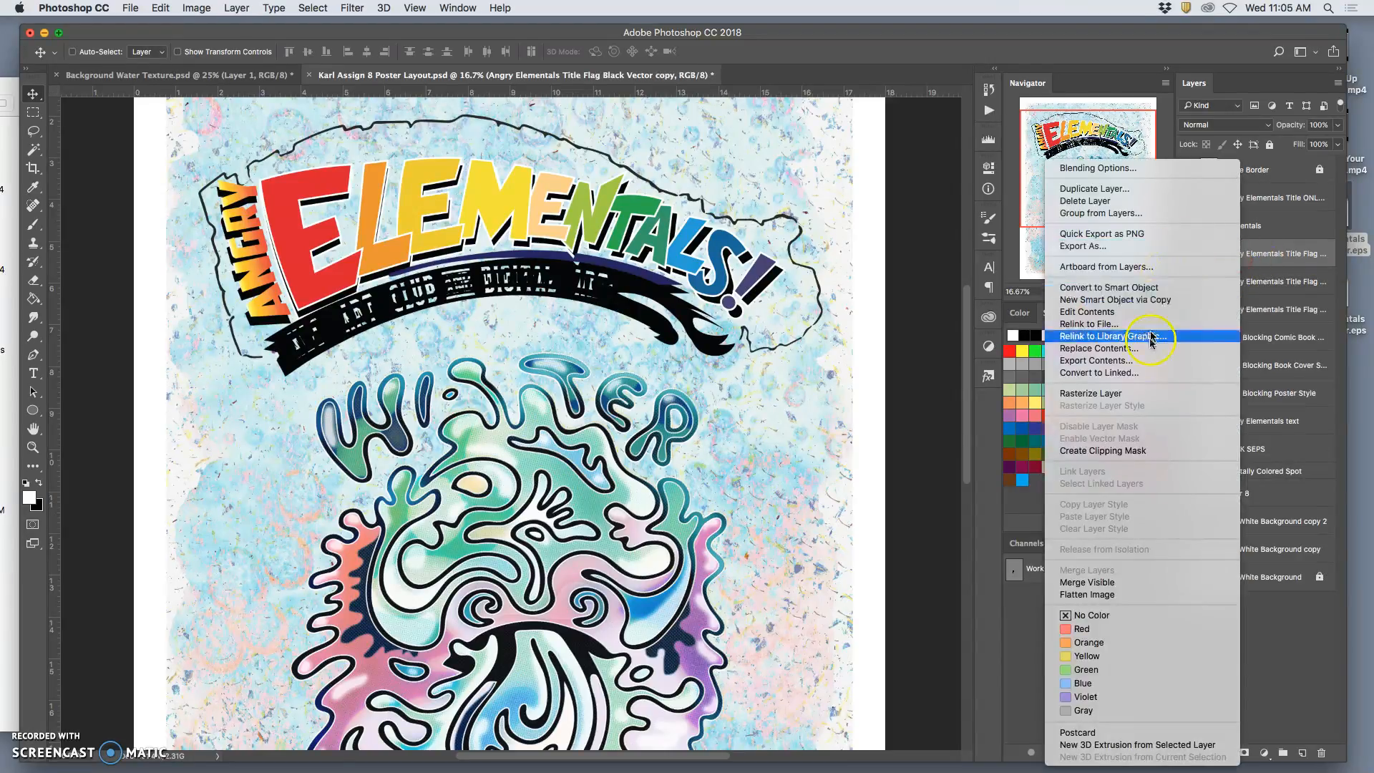
pyautogui.click(1131, 388)
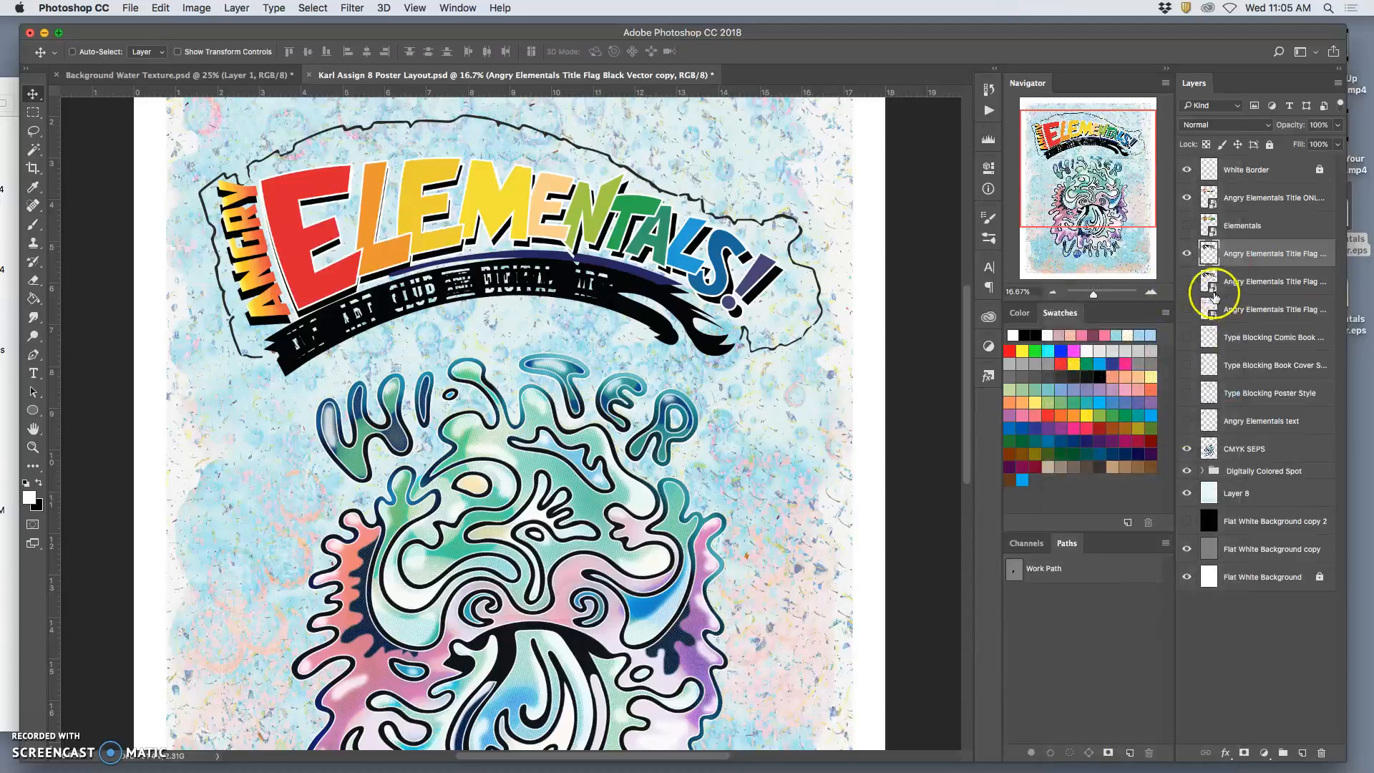
pyautogui.click(1188, 198)
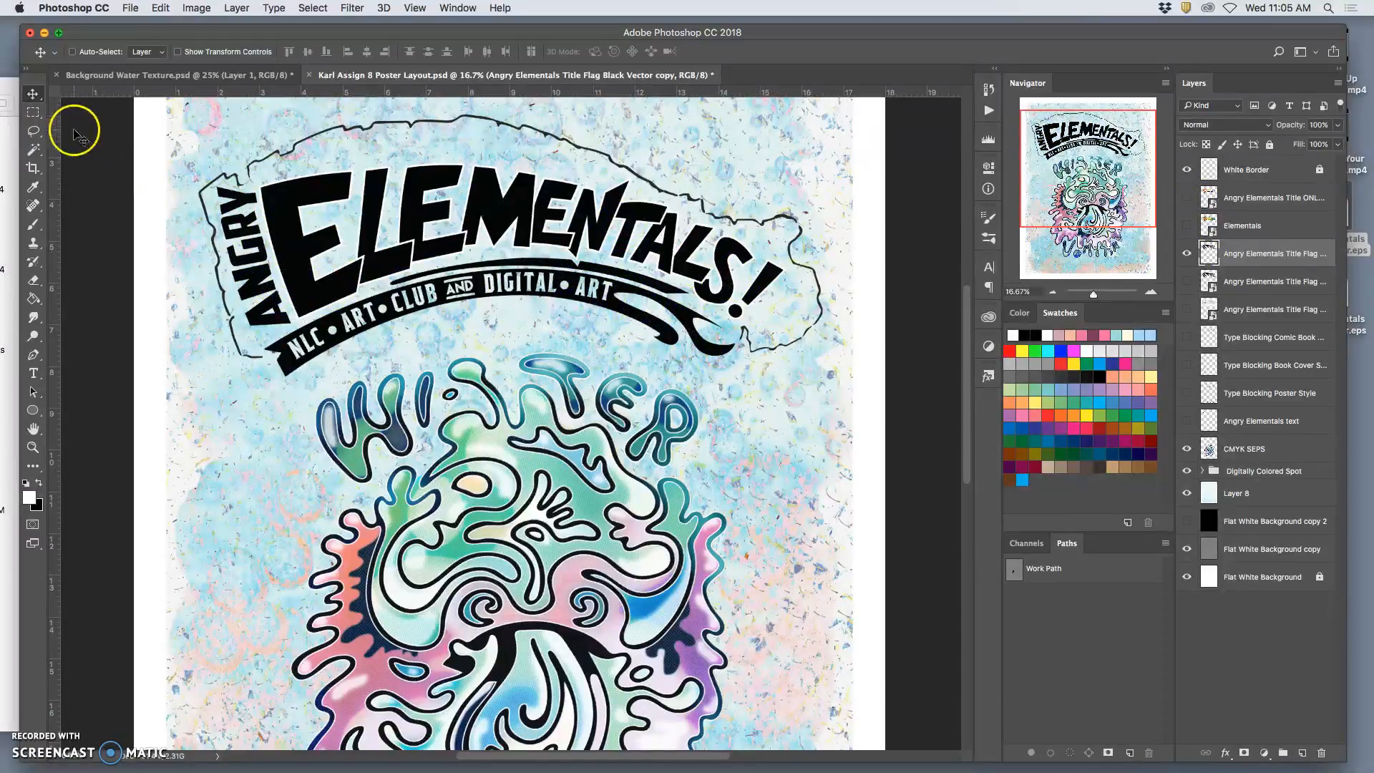
# Lasso and erase the thin outline around the black title, together with the banner's left part on the rasterized copy.
pyautogui.click(33, 131)
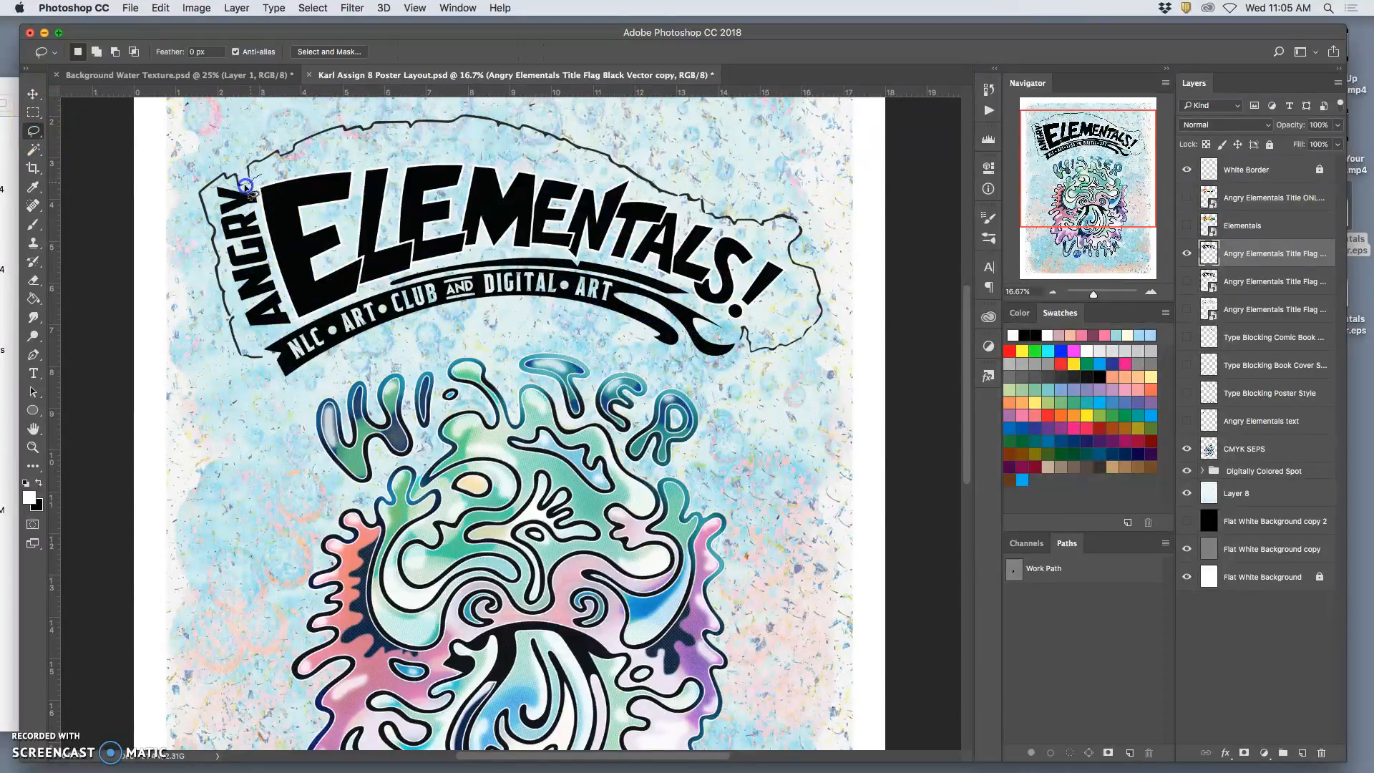
pyautogui.moveTo(218, 225); pyautogui.dragTo(222, 257)
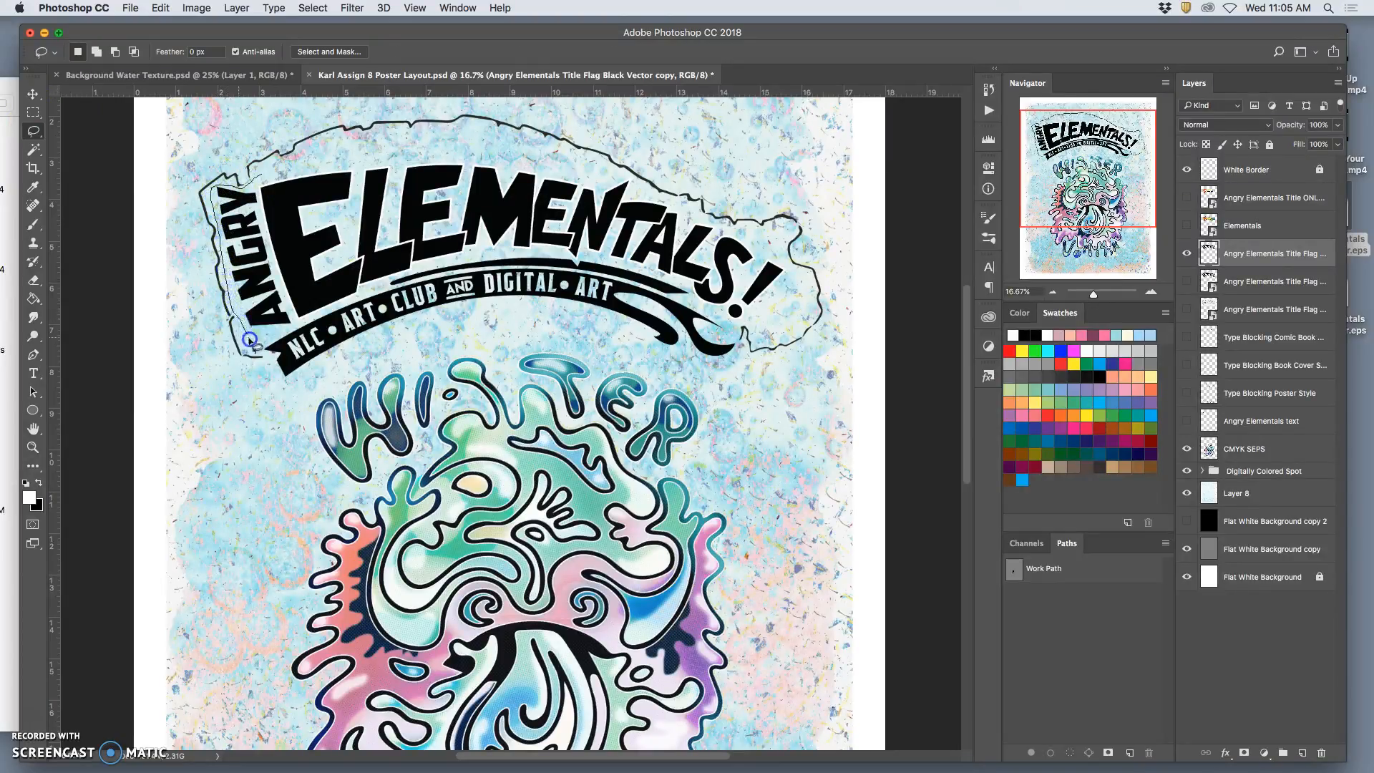
pyautogui.moveTo(273, 341); pyautogui.dragTo(326, 312)
pyautogui.moveTo(444, 276)
pyautogui.mouseDown()
pyautogui.moveTo(434, 347)
pyautogui.moveTo(230, 401)
pyautogui.moveTo(165, 264)
pyautogui.moveTo(200, 138)
pyautogui.moveTo(309, 112)
pyautogui.moveTo(313, 138)
pyautogui.moveTo(282, 166)
pyautogui.mouseUp()
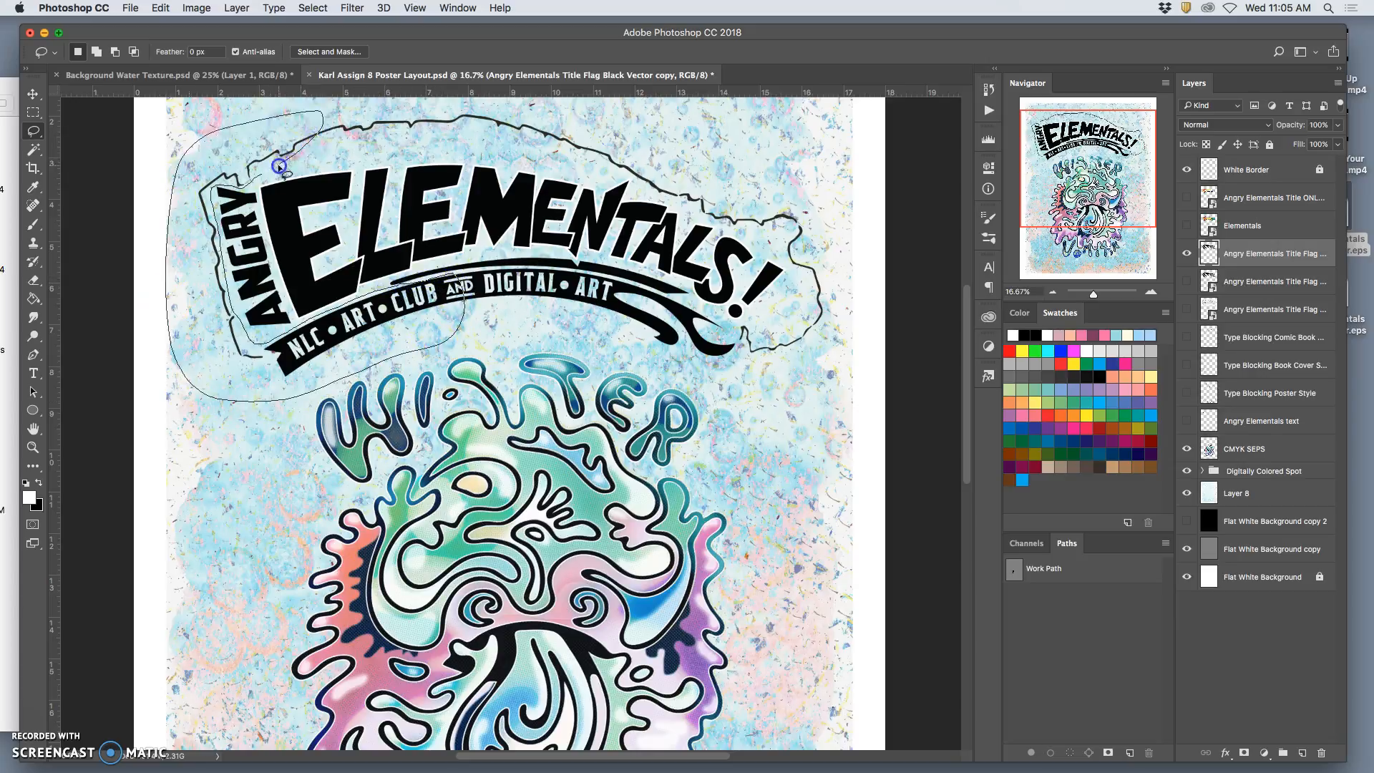
pyautogui.press('Delete')
pyautogui.moveTo(375, 153)
pyautogui.mouseDown()
pyautogui.moveTo(294, 145)
pyautogui.moveTo(285, 111)
pyautogui.moveTo(429, 91)
pyautogui.moveTo(553, 106)
pyautogui.moveTo(808, 189)
pyautogui.moveTo(838, 228)
pyautogui.moveTo(848, 296)
pyautogui.moveTo(820, 366)
pyautogui.moveTo(761, 385)
pyautogui.moveTo(725, 352)
pyautogui.moveTo(743, 322)
pyautogui.moveTo(777, 315)
pyautogui.moveTo(790, 275)
pyautogui.moveTo(783, 256)
pyautogui.moveTo(716, 219)
pyautogui.moveTo(586, 165)
pyautogui.moveTo(387, 148)
pyautogui.mouseUp()
pyautogui.press('Delete')
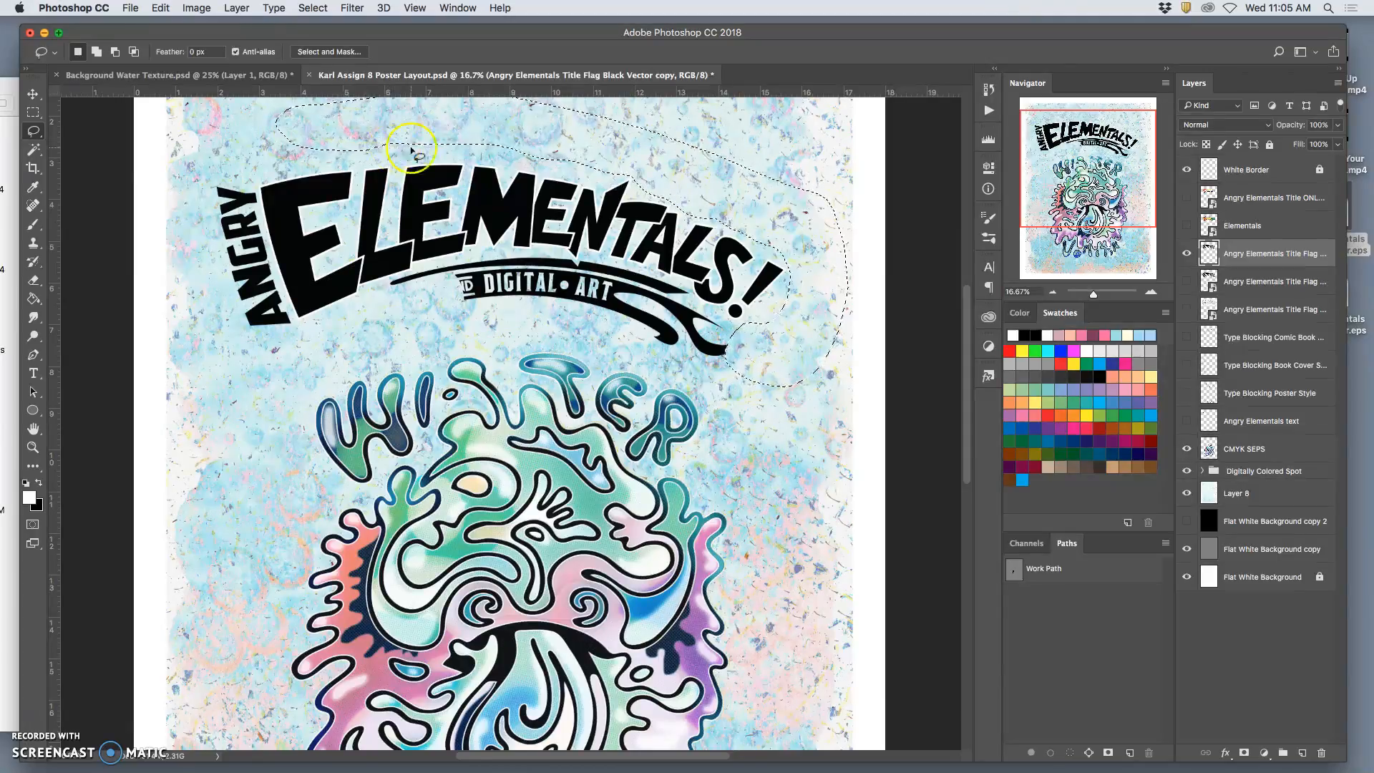
# Lasso and erase the banner's outer right tail and most of the word DIGITAL beneath the black lettering.
pyautogui.click(773, 358)
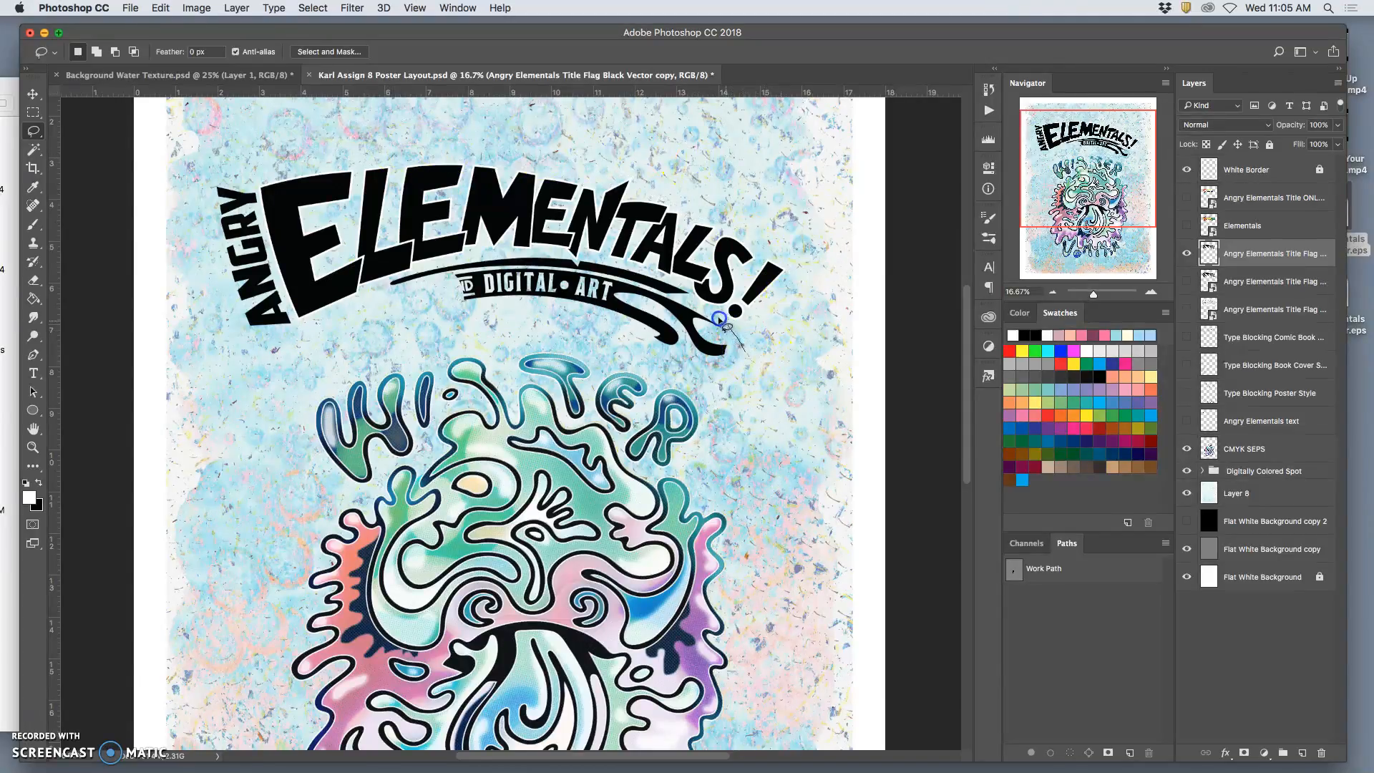
pyautogui.moveTo(658, 276); pyautogui.dragTo(608, 261)
pyautogui.moveTo(571, 259); pyautogui.dragTo(507, 255)
pyautogui.moveTo(751, 281)
pyautogui.mouseDown()
pyautogui.moveTo(687, 305)
pyautogui.moveTo(681, 328)
pyautogui.moveTo(696, 358)
pyautogui.moveTo(742, 366)
pyautogui.moveTo(745, 340)
pyautogui.moveTo(672, 355)
pyautogui.moveTo(683, 345)
pyautogui.moveTo(582, 349)
pyautogui.moveTo(465, 326)
pyautogui.moveTo(447, 320)
pyautogui.moveTo(448, 281)
pyautogui.moveTo(527, 267)
pyautogui.moveTo(620, 331)
pyautogui.mouseUp()
pyautogui.press('Delete')
pyautogui.click(513, 276)
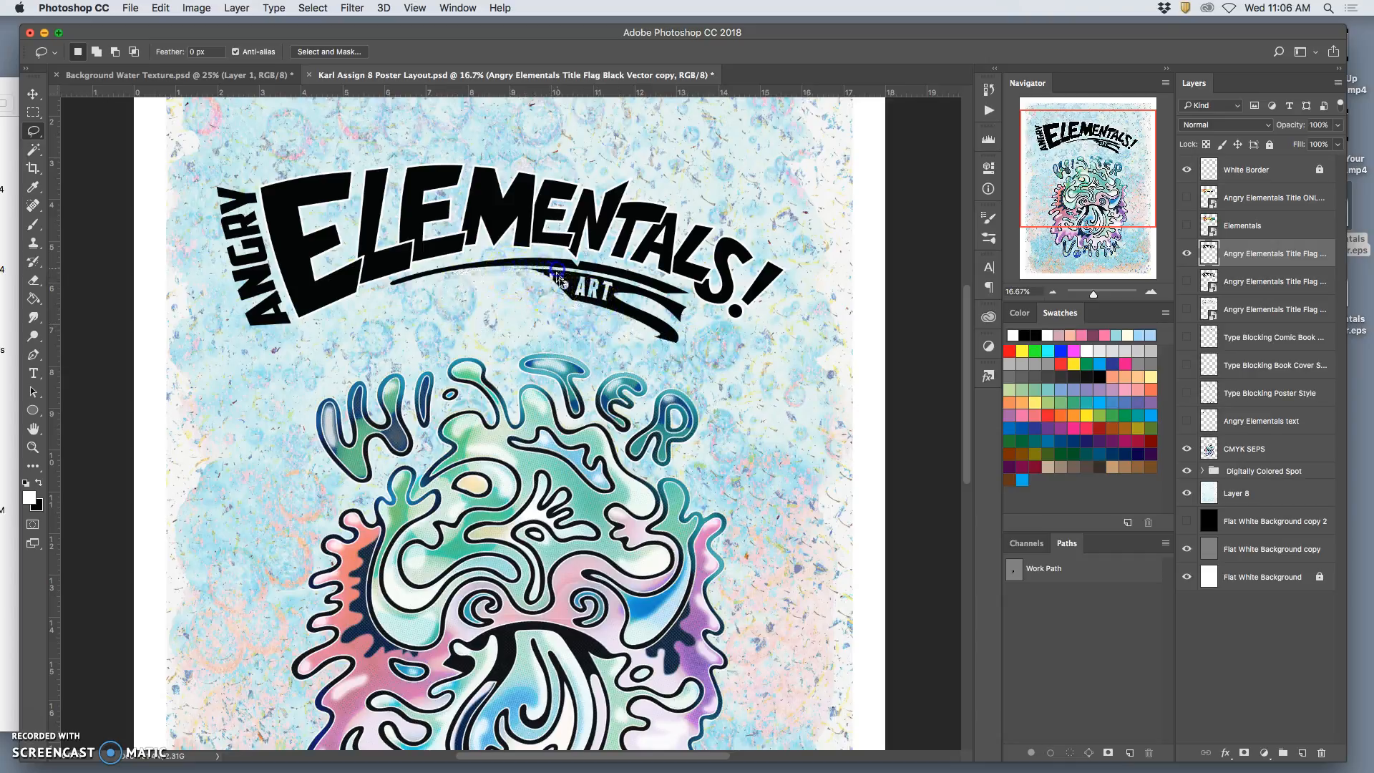
pyautogui.press('Delete')
pyautogui.press('super+equal')
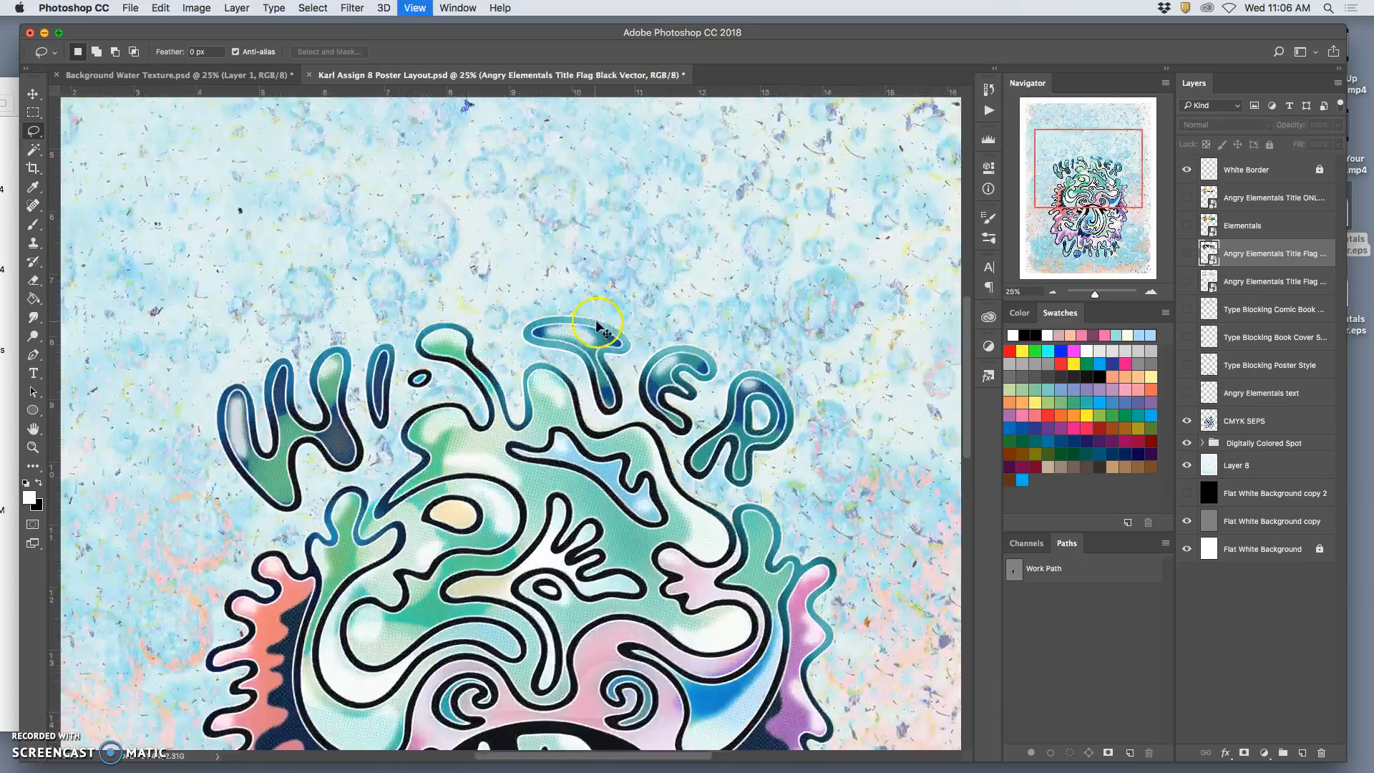
pyautogui.press('super+equal')
pyautogui.scroll(10, 616, 387)
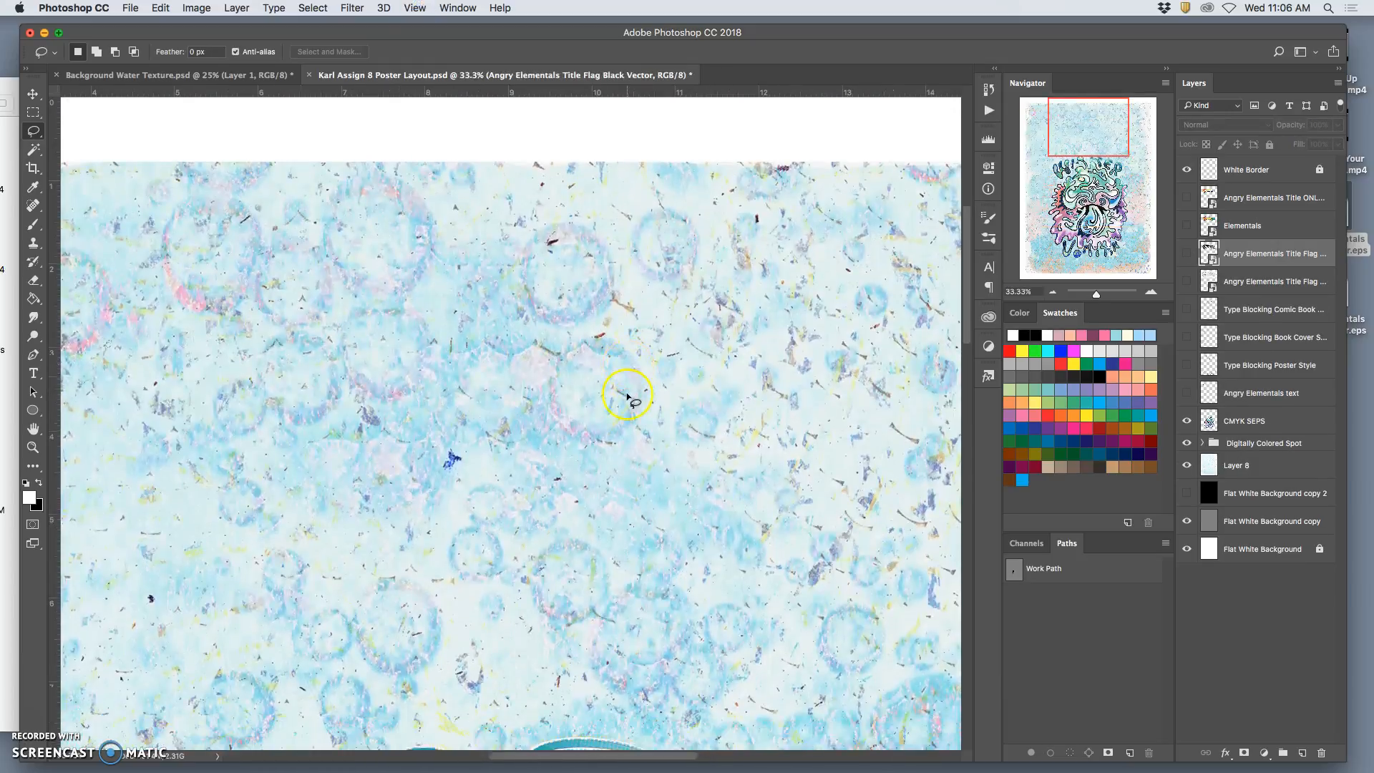
pyautogui.scroll(-2, 627, 396)
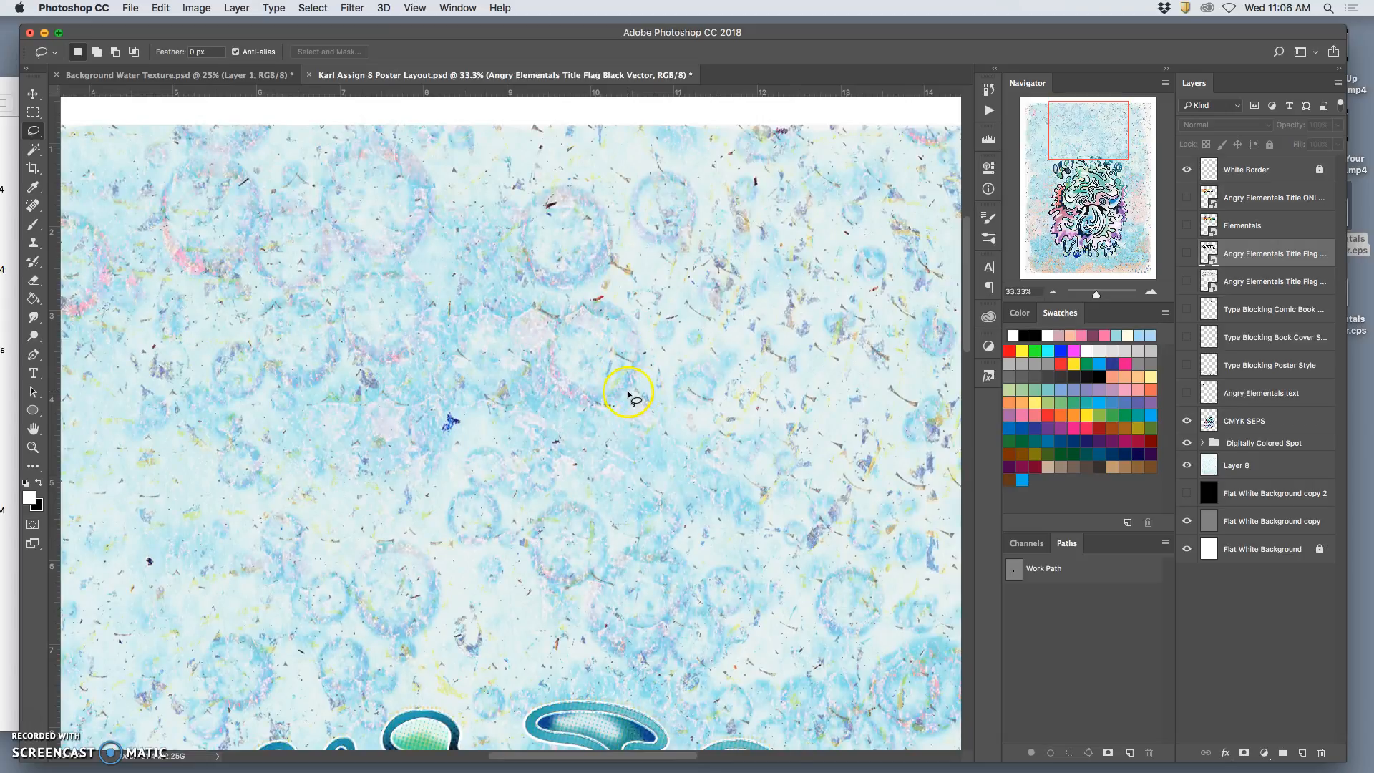
pyautogui.click(1188, 254)
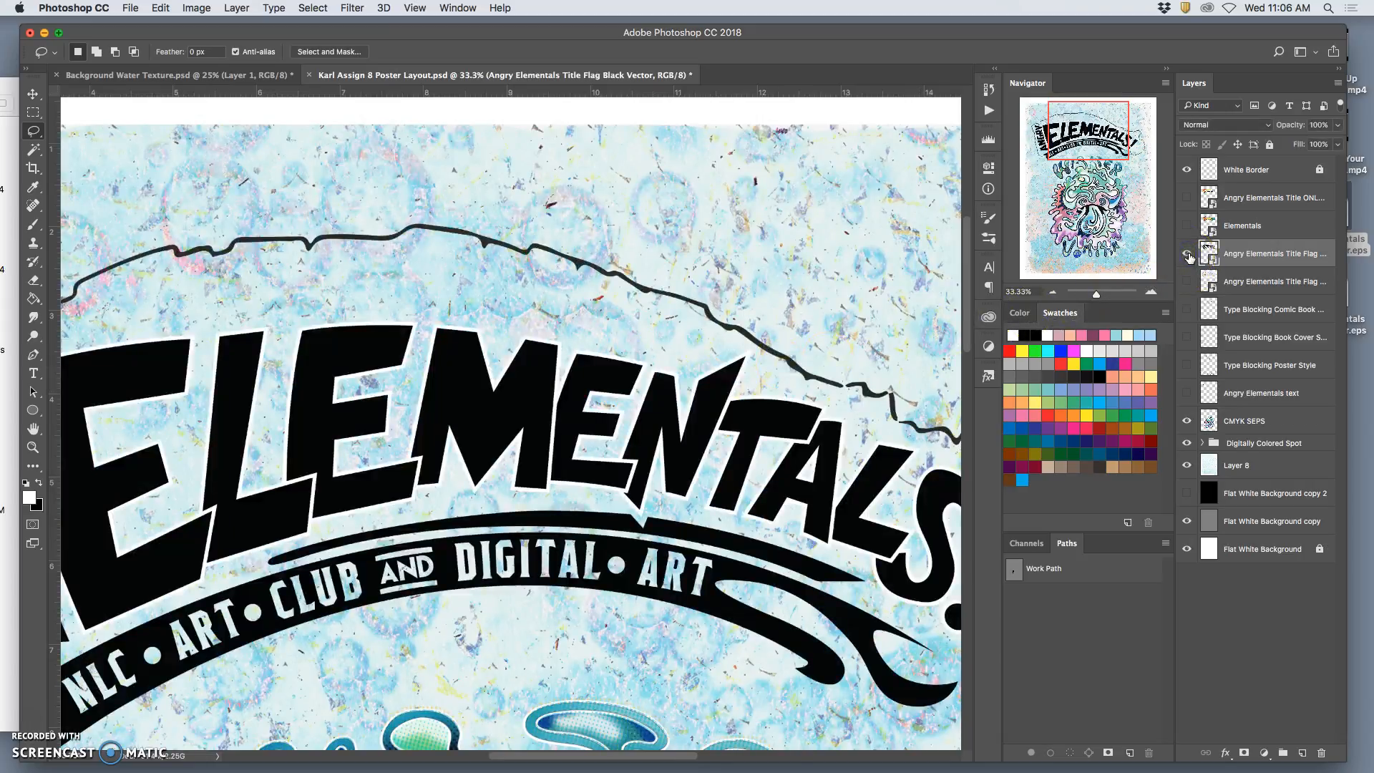
pyautogui.click(1187, 254)
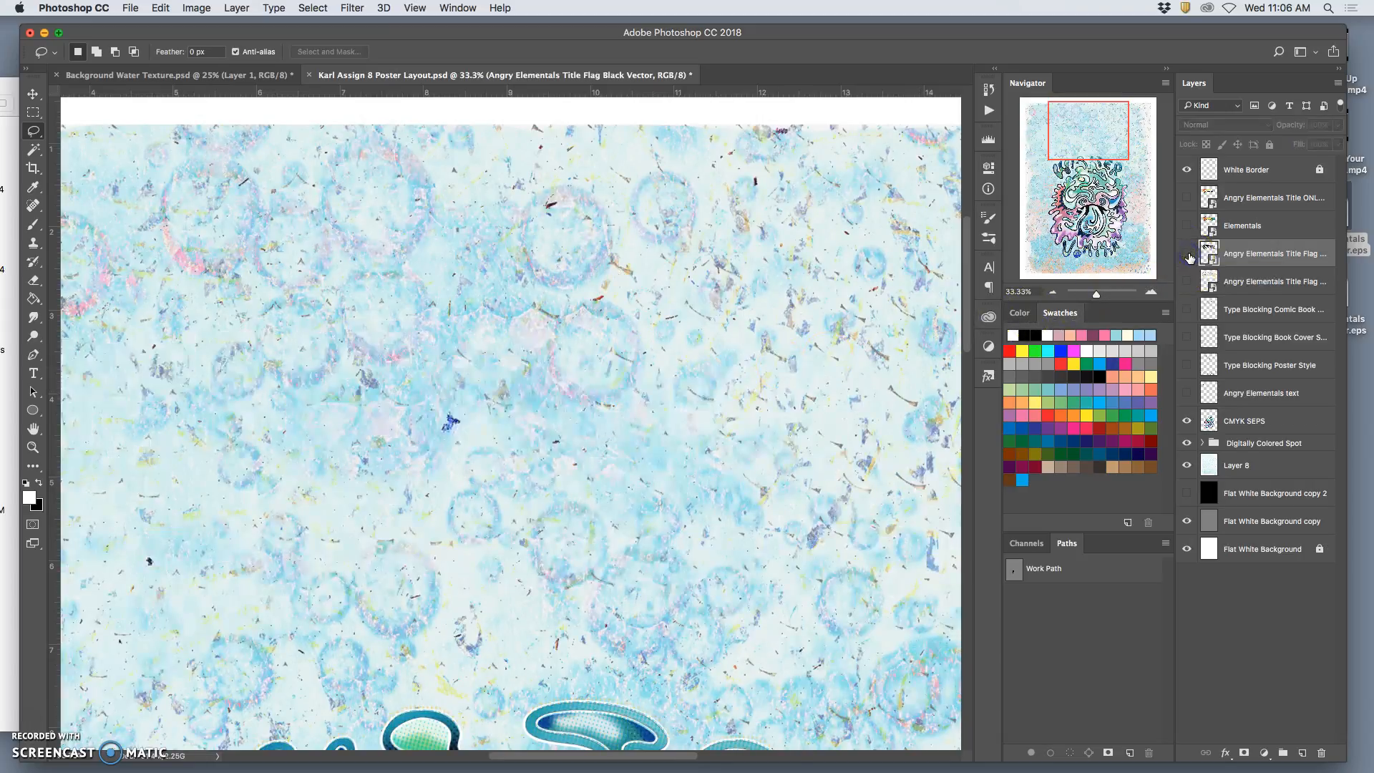
pyautogui.press('super+z')
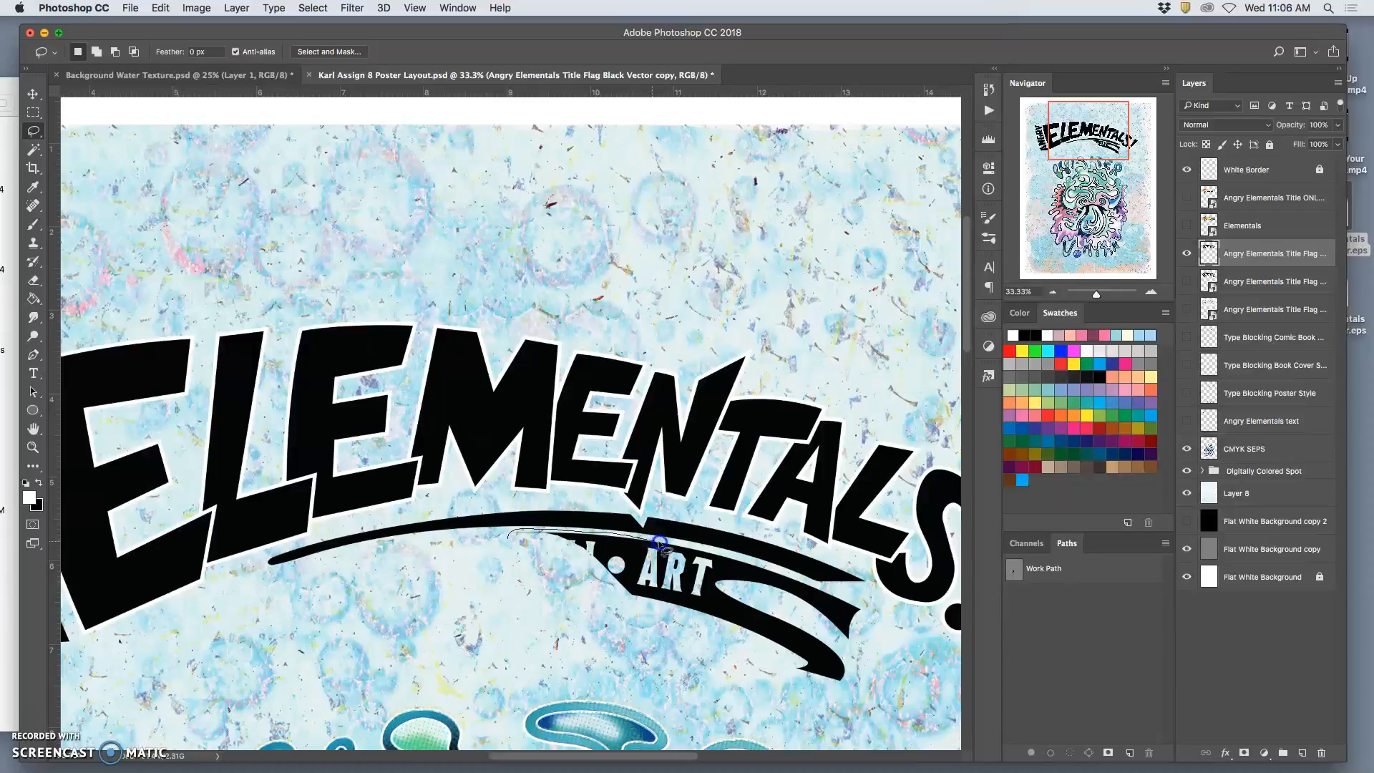
# Lasso and erase the remaining ART section and tails of the banner, keeping the thin arc under the black lettering.
pyautogui.moveTo(695, 548)
pyautogui.mouseDown()
pyautogui.moveTo(855, 596)
pyautogui.moveTo(874, 614)
pyautogui.moveTo(862, 686)
pyautogui.moveTo(698, 708)
pyautogui.moveTo(492, 631)
pyautogui.mouseUp()
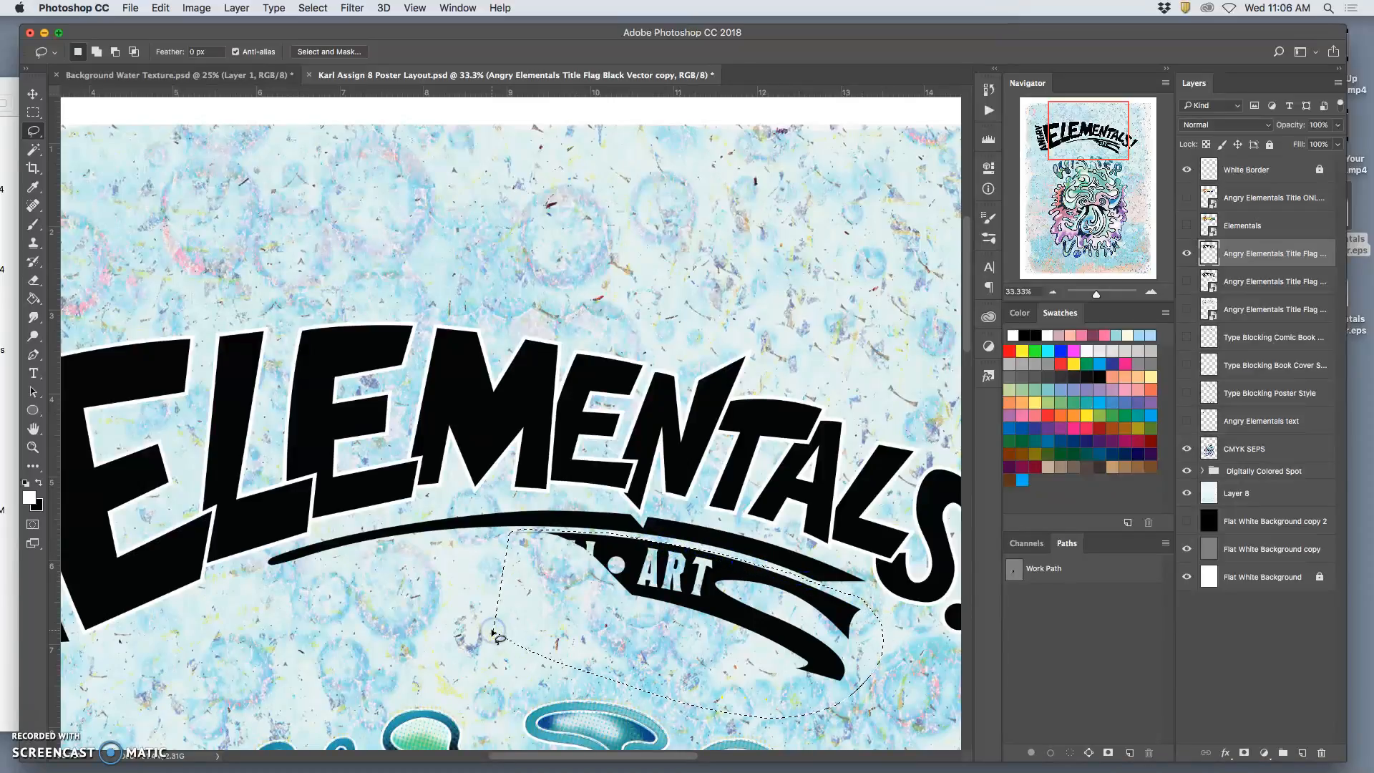
pyautogui.press('BackSpace')
pyautogui.click(460, 652)
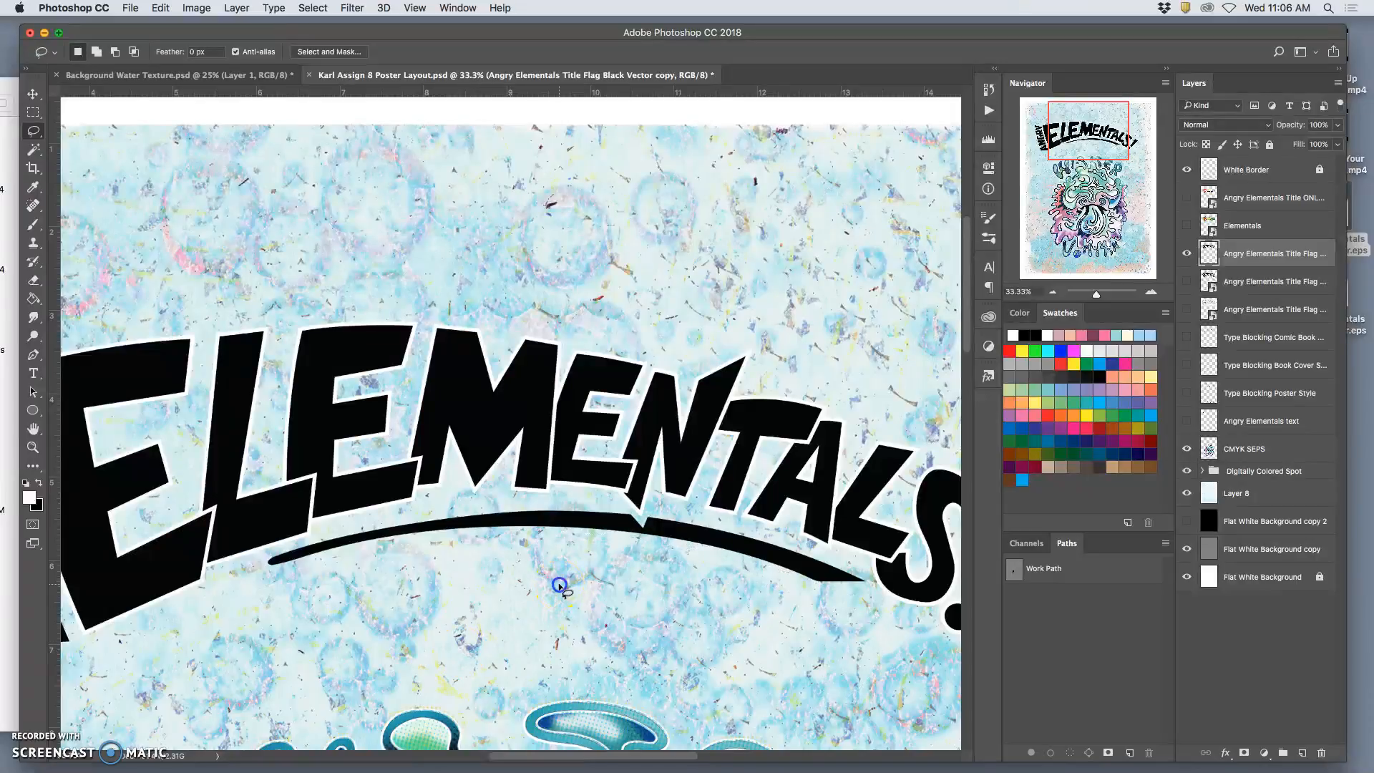
pyautogui.press('super+minus')
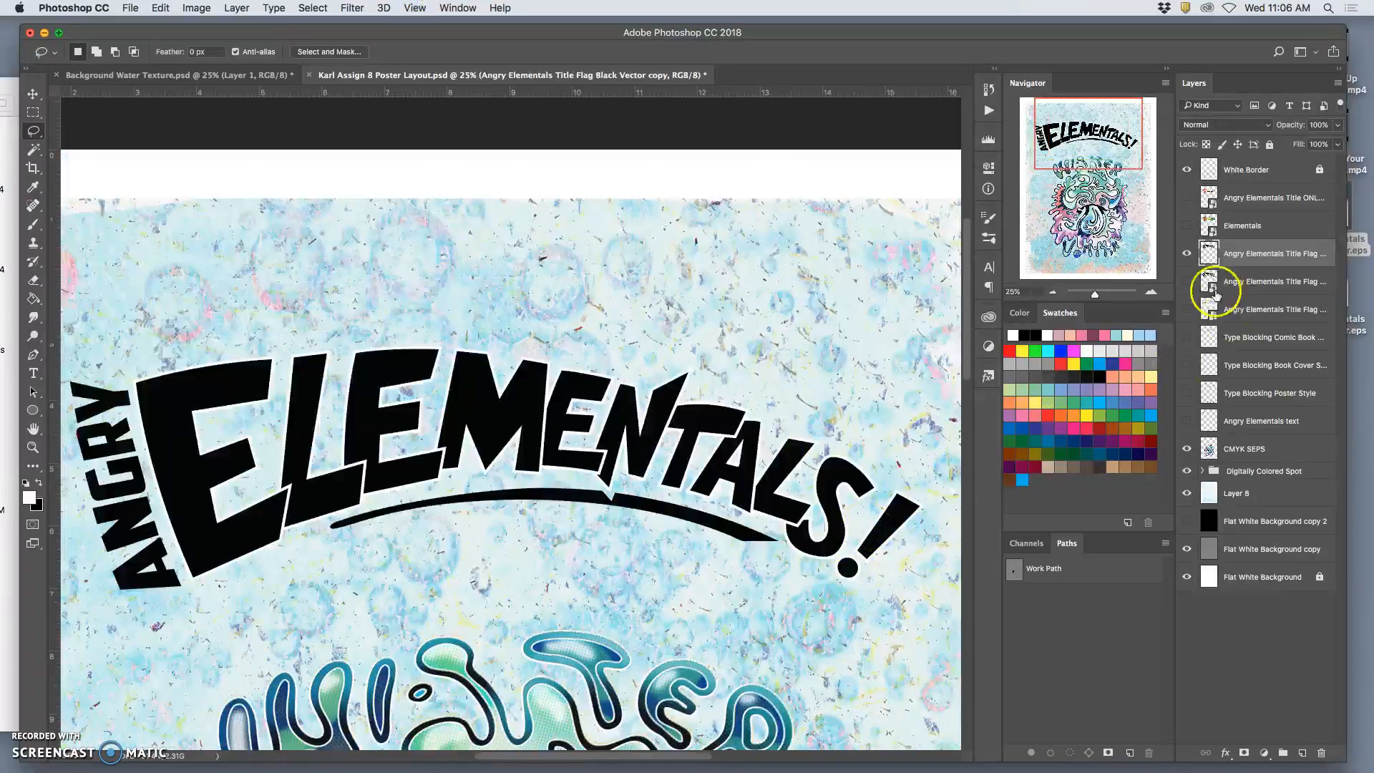
# Show the coloured Title ONLY layer over the trimmed black lettering and make it the active layer.
pyautogui.click(1187, 224)
pyautogui.click(1188, 224)
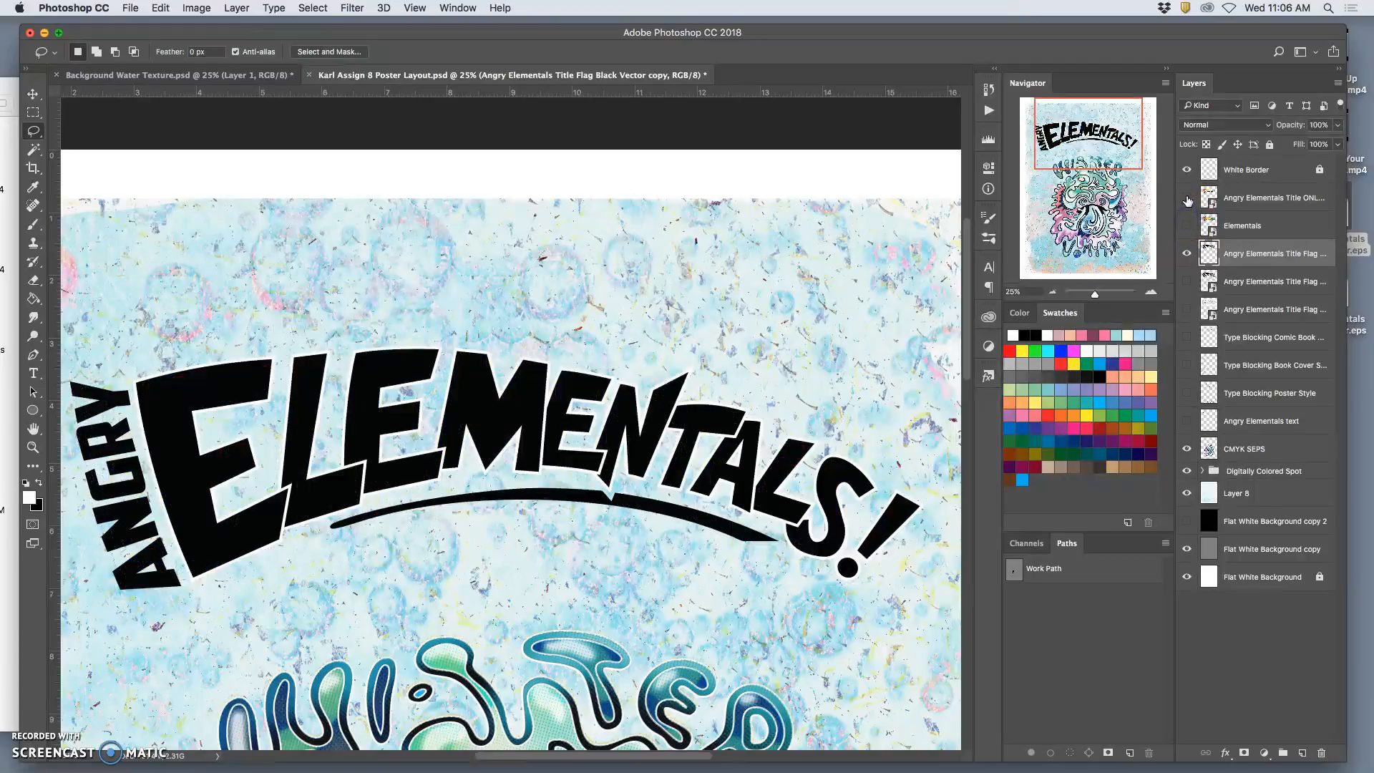
pyautogui.click(1188, 198)
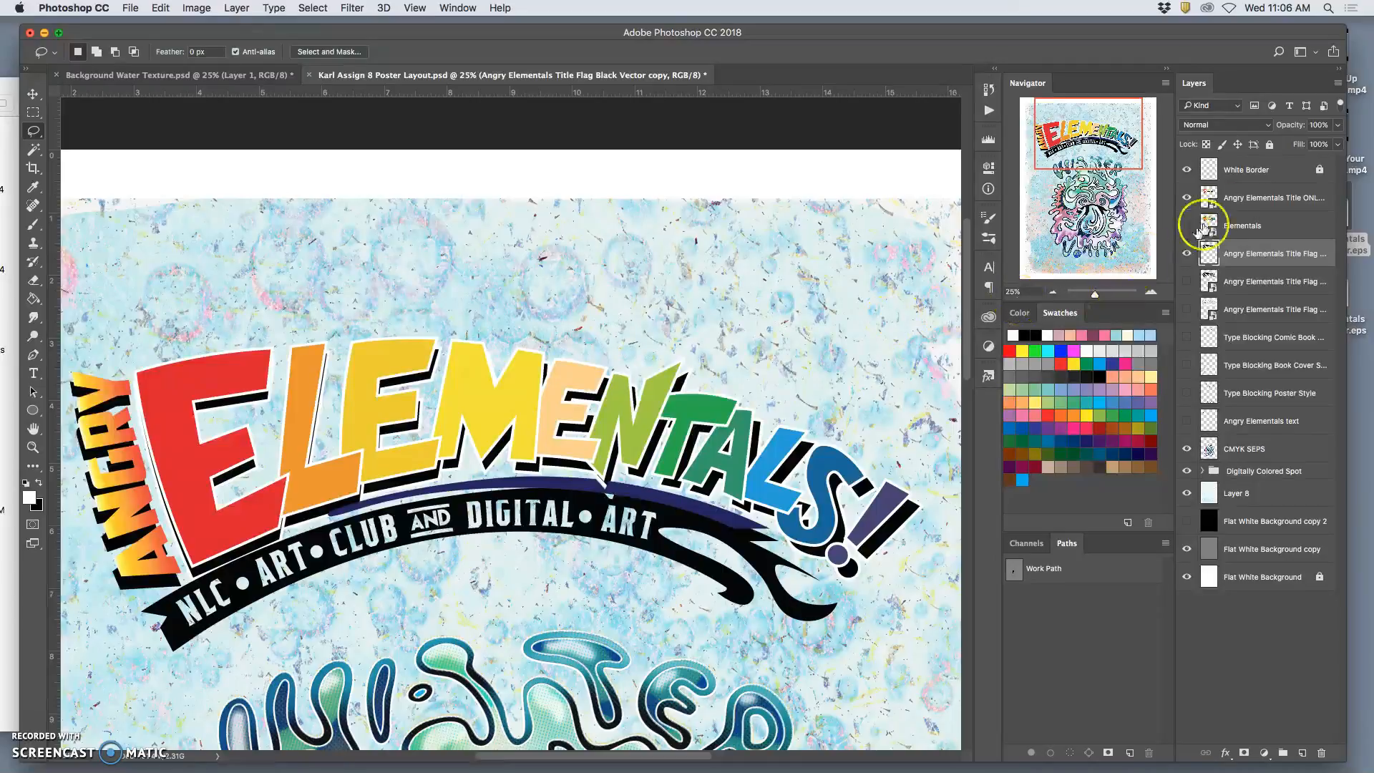
pyautogui.click(1223, 198)
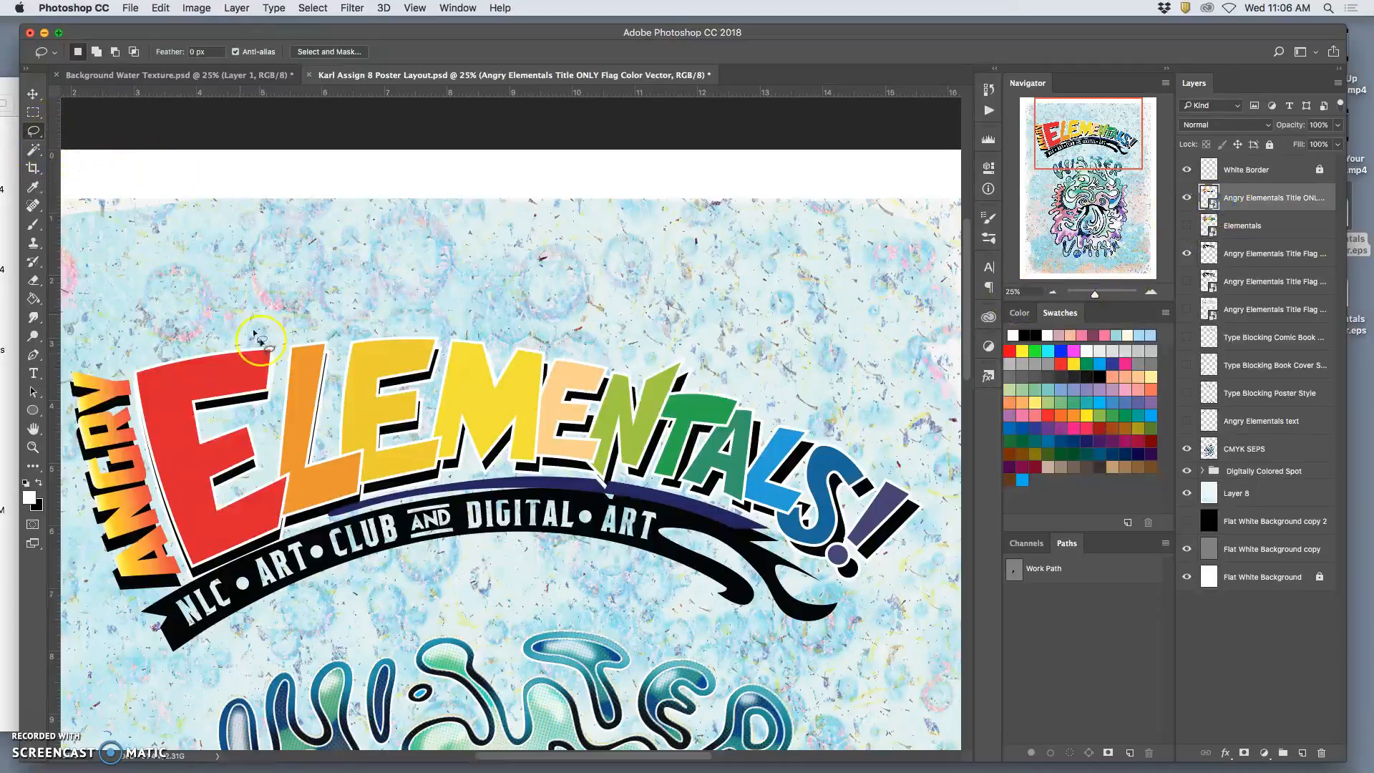
# Shift the coloured title leftward over the black lettering to try a wide shadow offset.
pyautogui.click(33, 94)
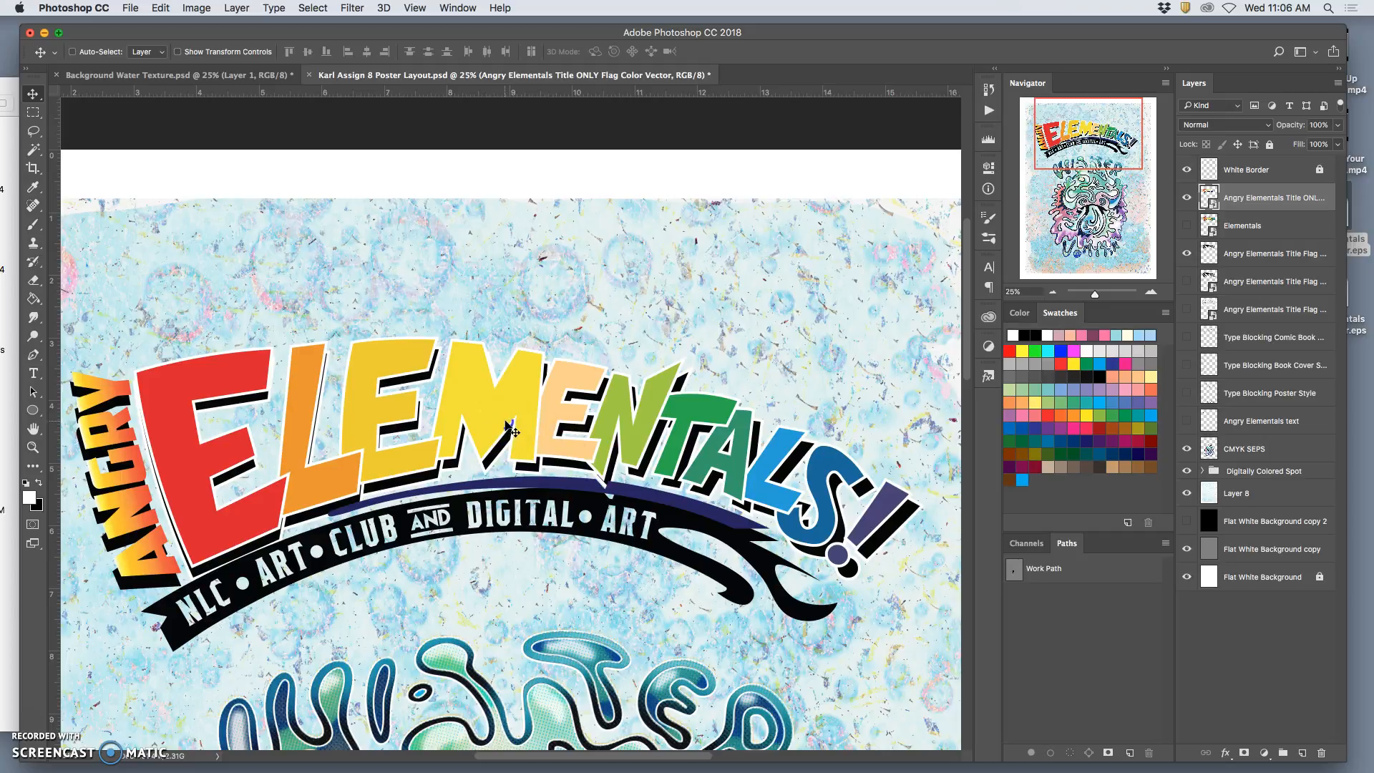
pyautogui.moveTo(505, 422); pyautogui.dragTo(526, 451)
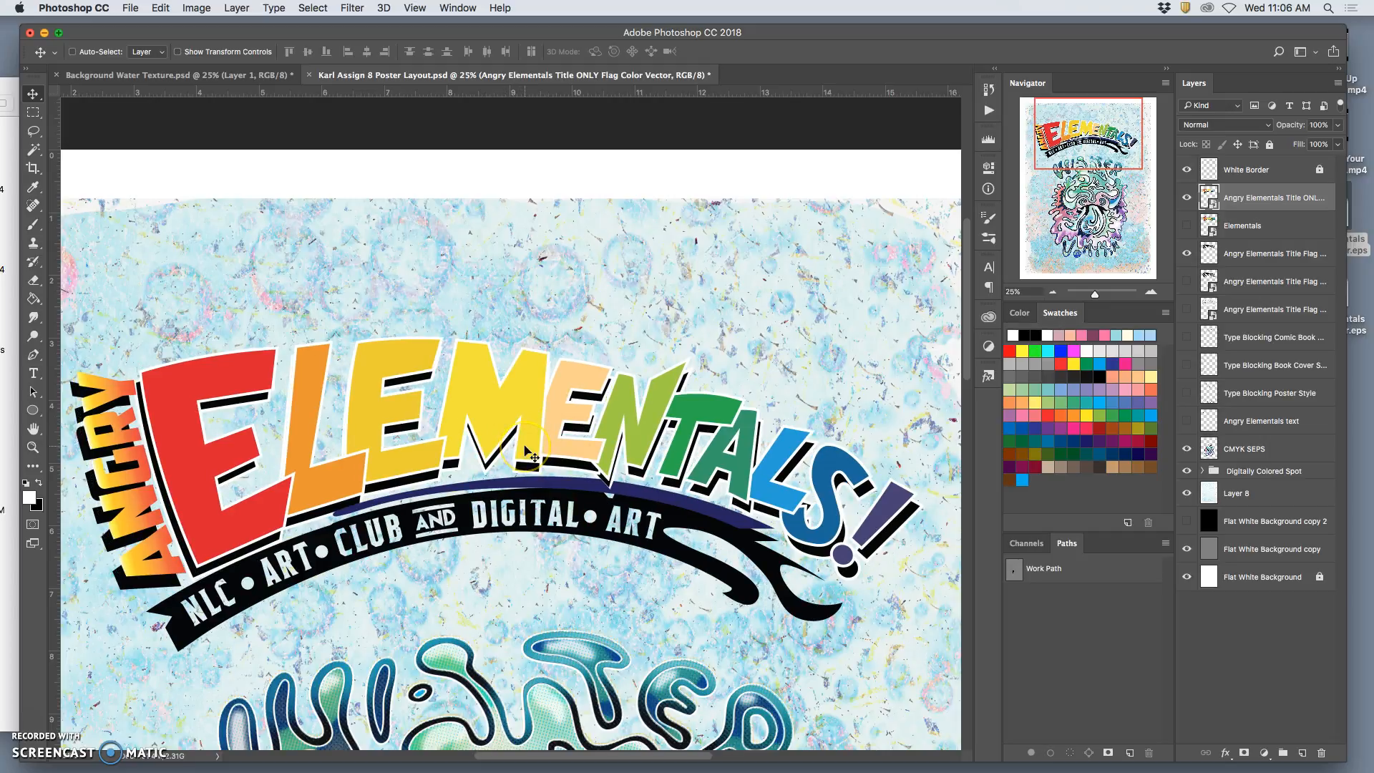
pyautogui.click(501, 468)
pyautogui.moveTo(501, 468); pyautogui.dragTo(499, 465)
pyautogui.press('Left')
pyautogui.press('Left')
pyautogui.press('Left')
pyautogui.press('Left')
pyautogui.press('Left')
pyautogui.press('Left')
pyautogui.press('Left')
pyautogui.press('Left')
pyautogui.press('Left')
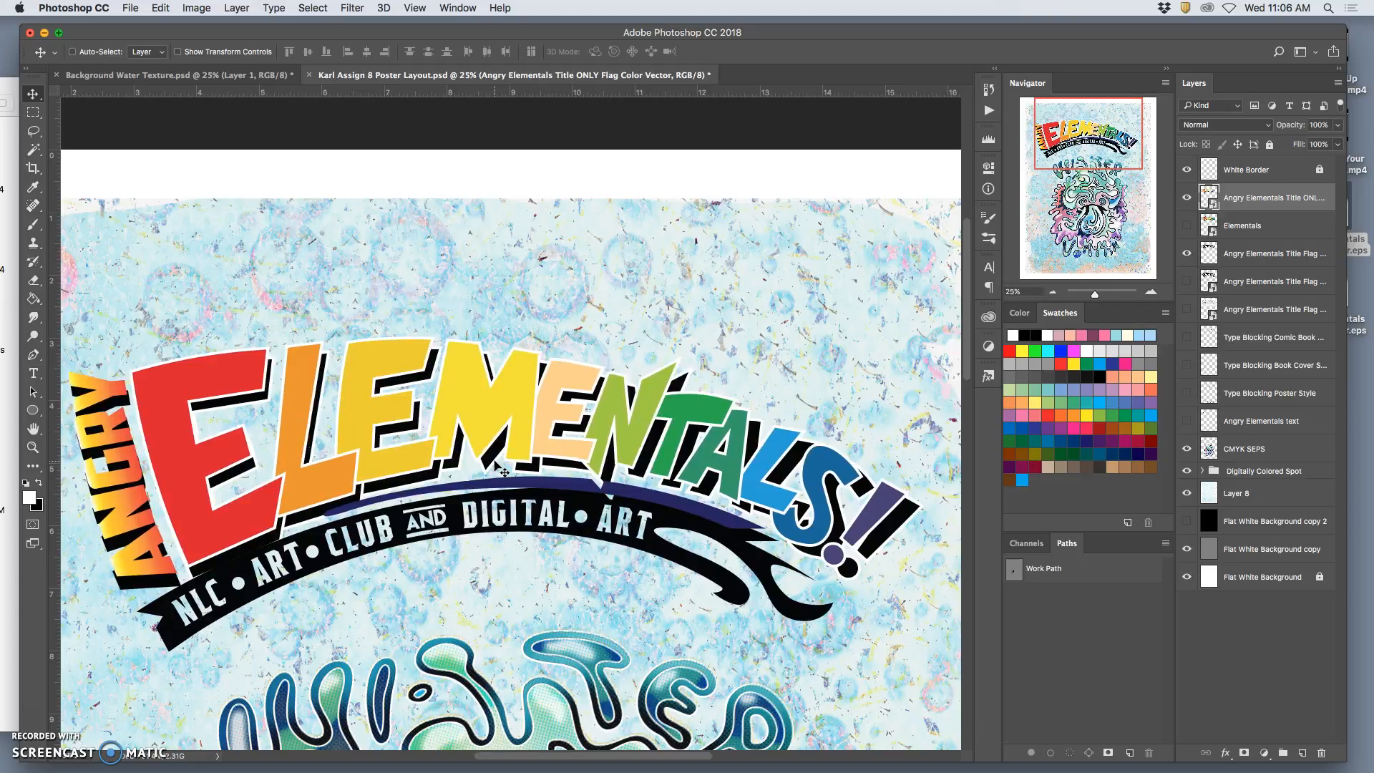
pyautogui.press('Left')
pyautogui.press('Left')
pyautogui.press('Left')
pyautogui.press('Left')
pyautogui.press('Left')
pyautogui.press('Left')
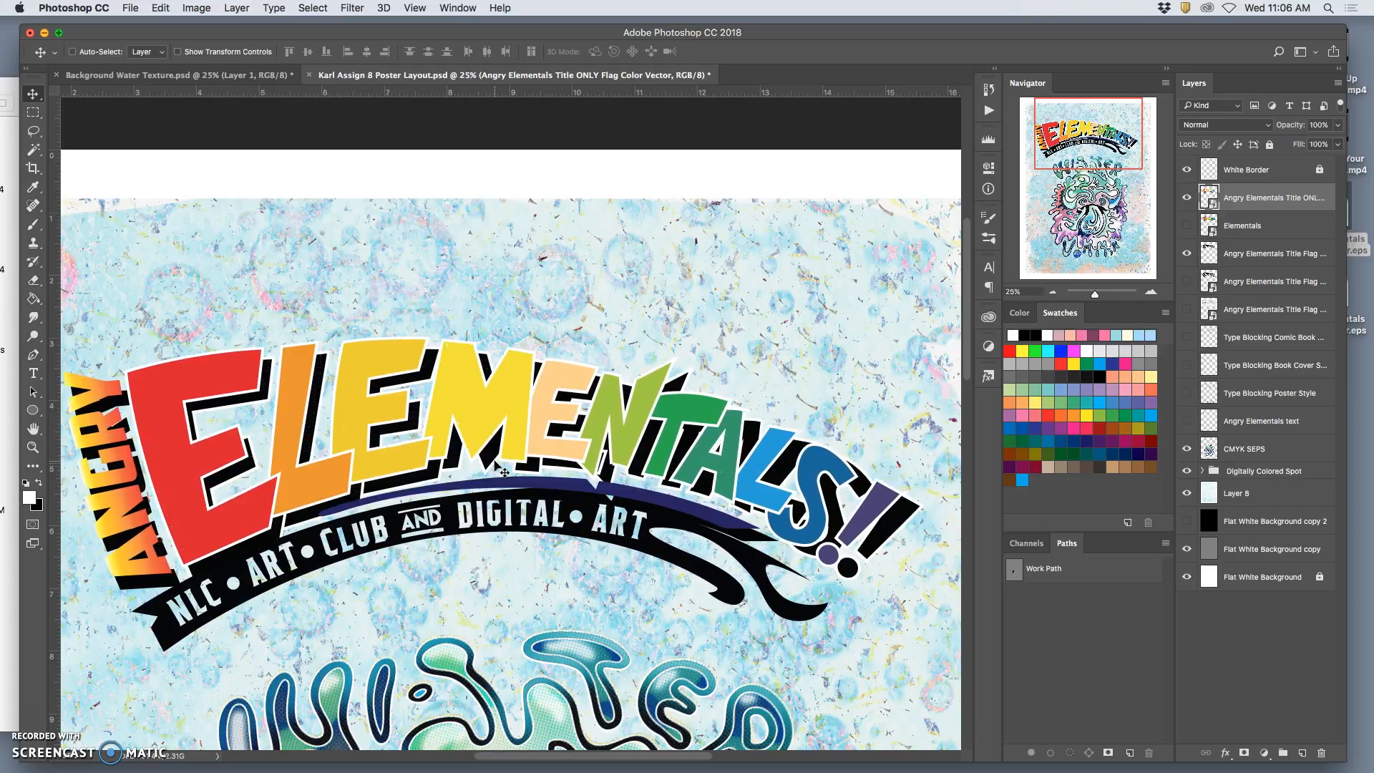
# Nudge the coloured title back to the right to narrow the black shadow offset.
pyautogui.press('Right')
pyautogui.press('Right')
pyautogui.press('Right')
pyautogui.press('Right')
pyautogui.press('Right')
pyautogui.press('Right')
pyautogui.press('Right')
pyautogui.press('Right')
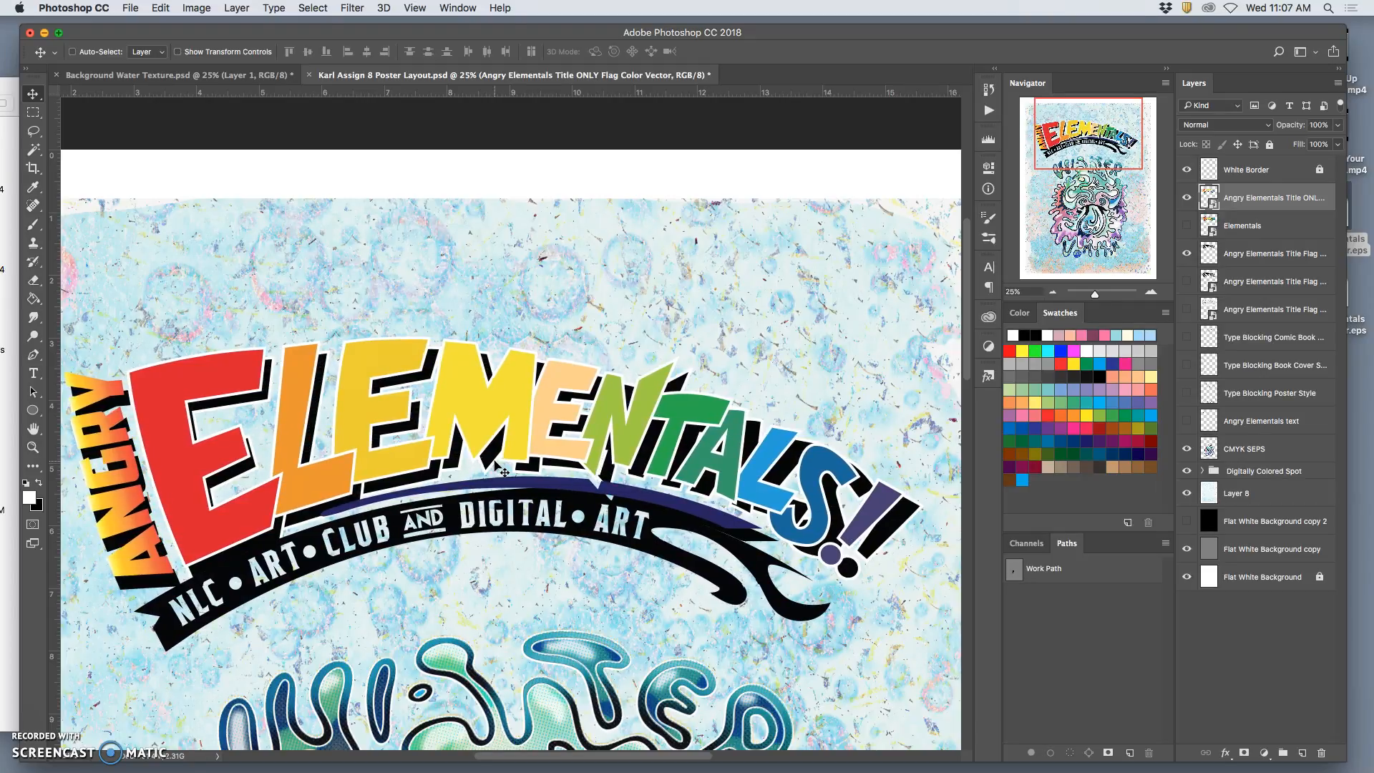
pyautogui.press('Right')
pyautogui.press('Right')
pyautogui.press('Right')
pyautogui.press('Right')
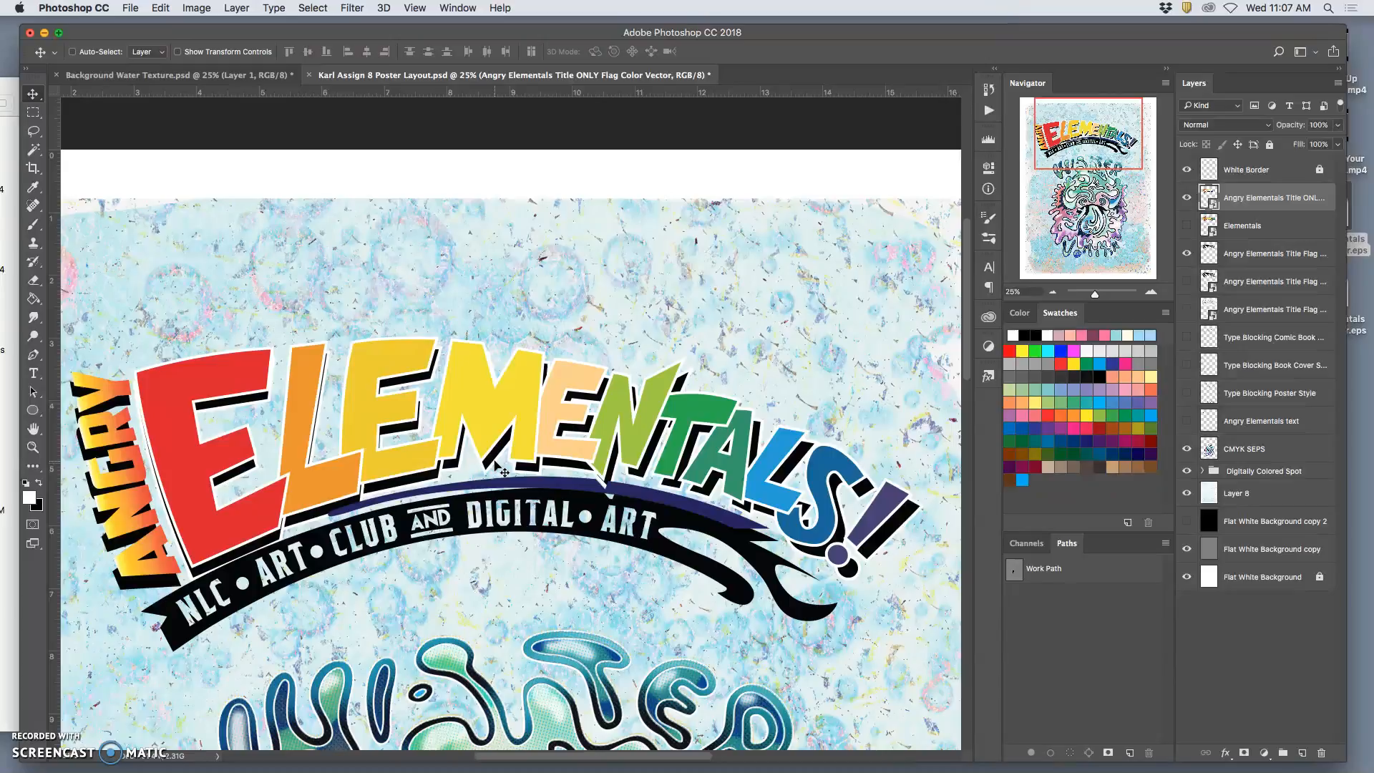
# Nudge the coloured title slightly left so the black lettering shows as a shadow along the letters' right edges.
pyautogui.press('Left')
pyautogui.press('Left')
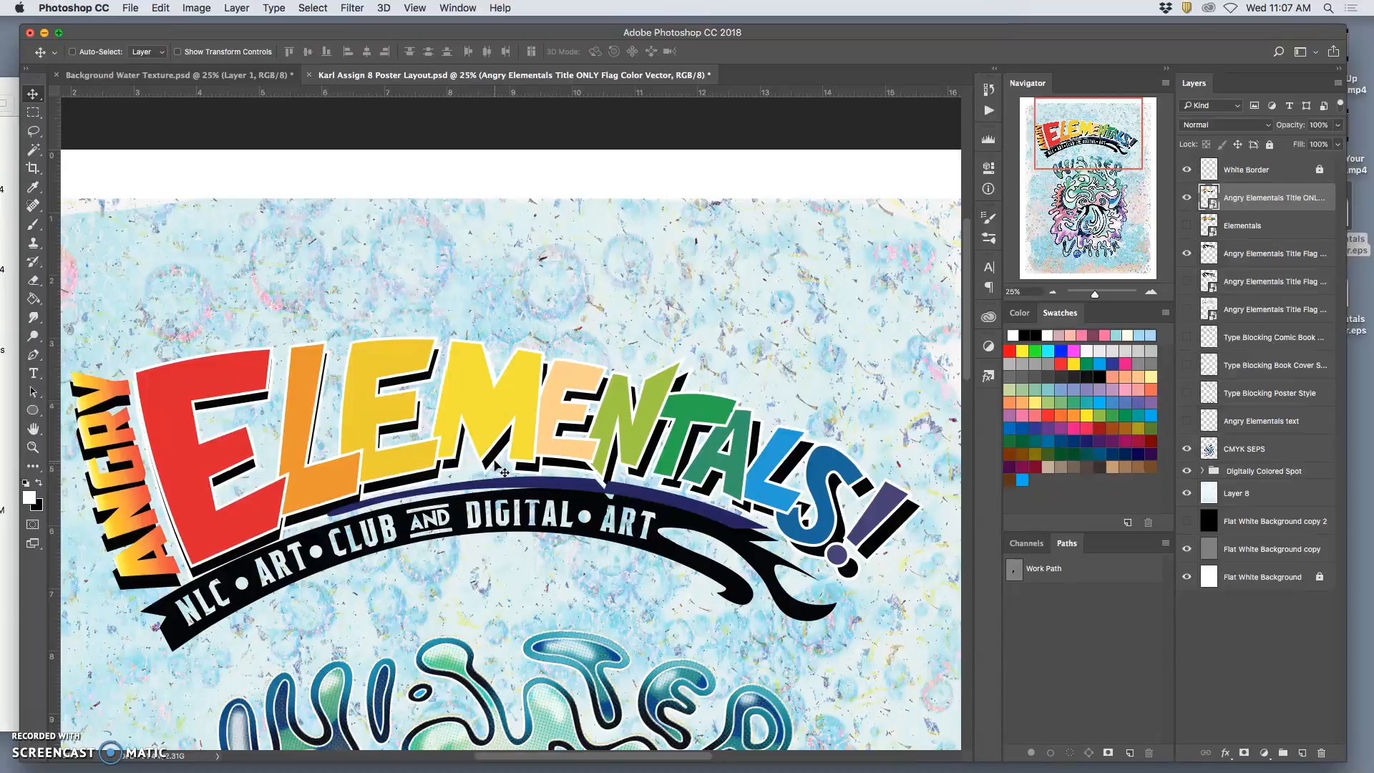
pyautogui.press('Left')
pyautogui.press('Left')
pyautogui.press('Left')
pyautogui.press('Left')
pyautogui.press('Left')
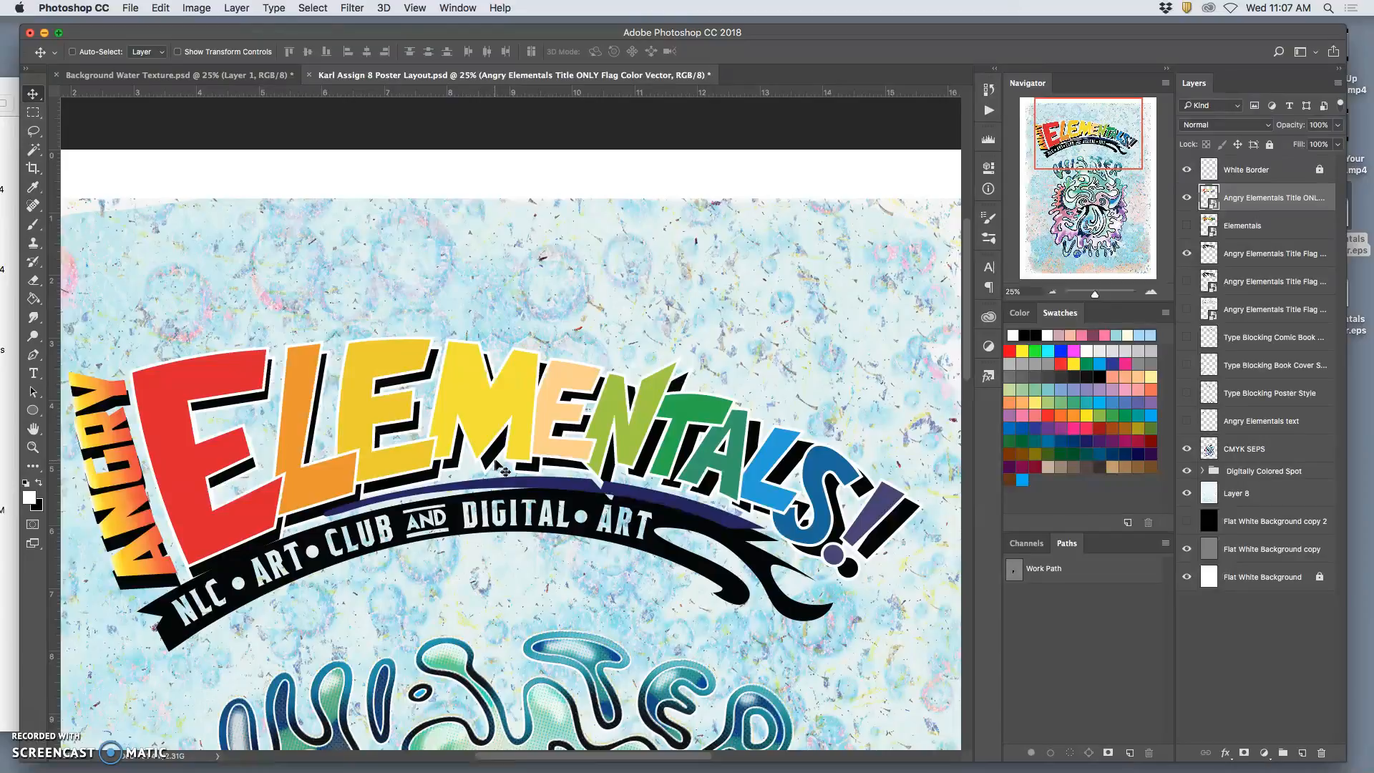
# Toggle the coloured title's visibility to compare, make the trimmed black lettering layer active and leave the coloured title hidden.
pyautogui.click(1189, 199)
pyautogui.click(1189, 199)
pyautogui.click(1189, 199)
pyautogui.click(1189, 198)
pyautogui.click(1190, 199)
pyautogui.click(1190, 199)
pyautogui.moveTo(1242, 255); pyautogui.dragTo(1208, 213)
pyautogui.click(1188, 199)
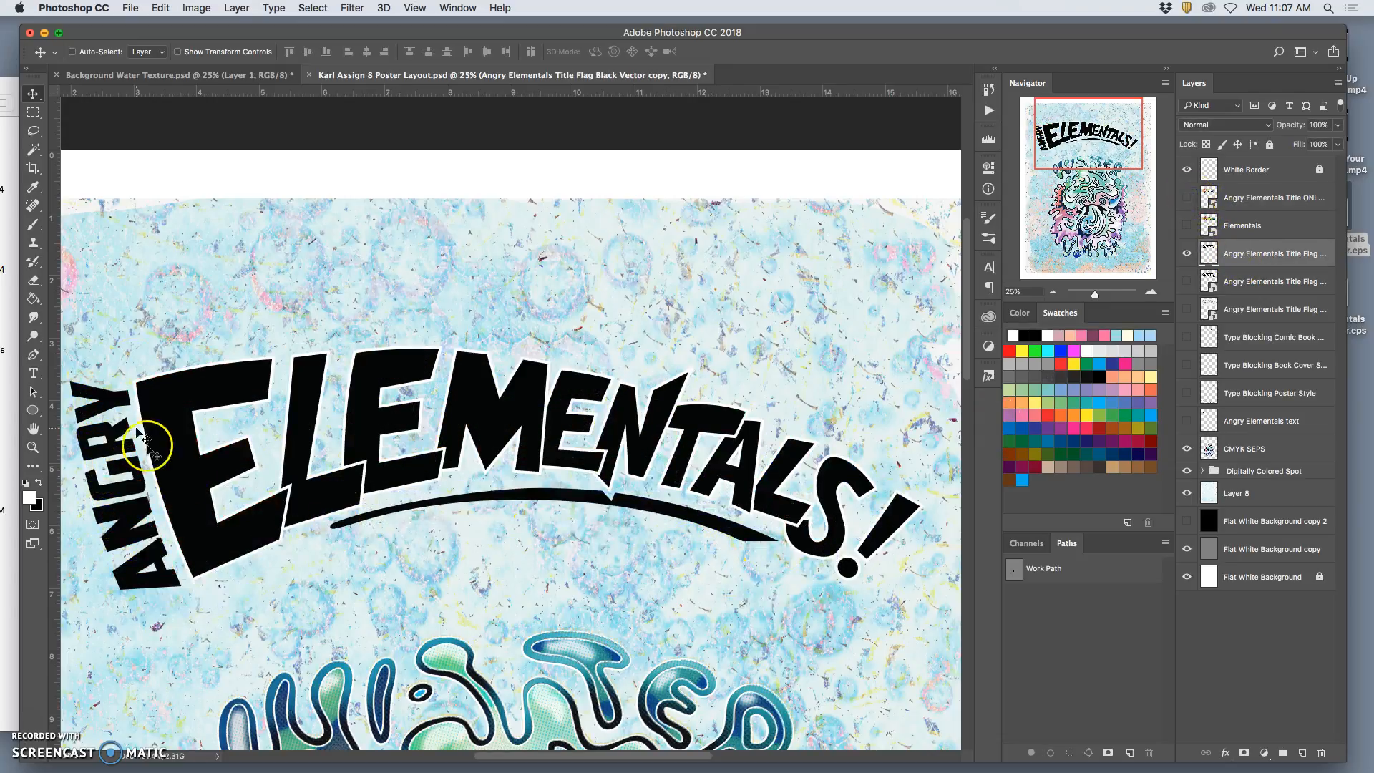
# Lasso and erase the thin arc beneath the black lettering, and show the coloured title again.
pyautogui.click(33, 131)
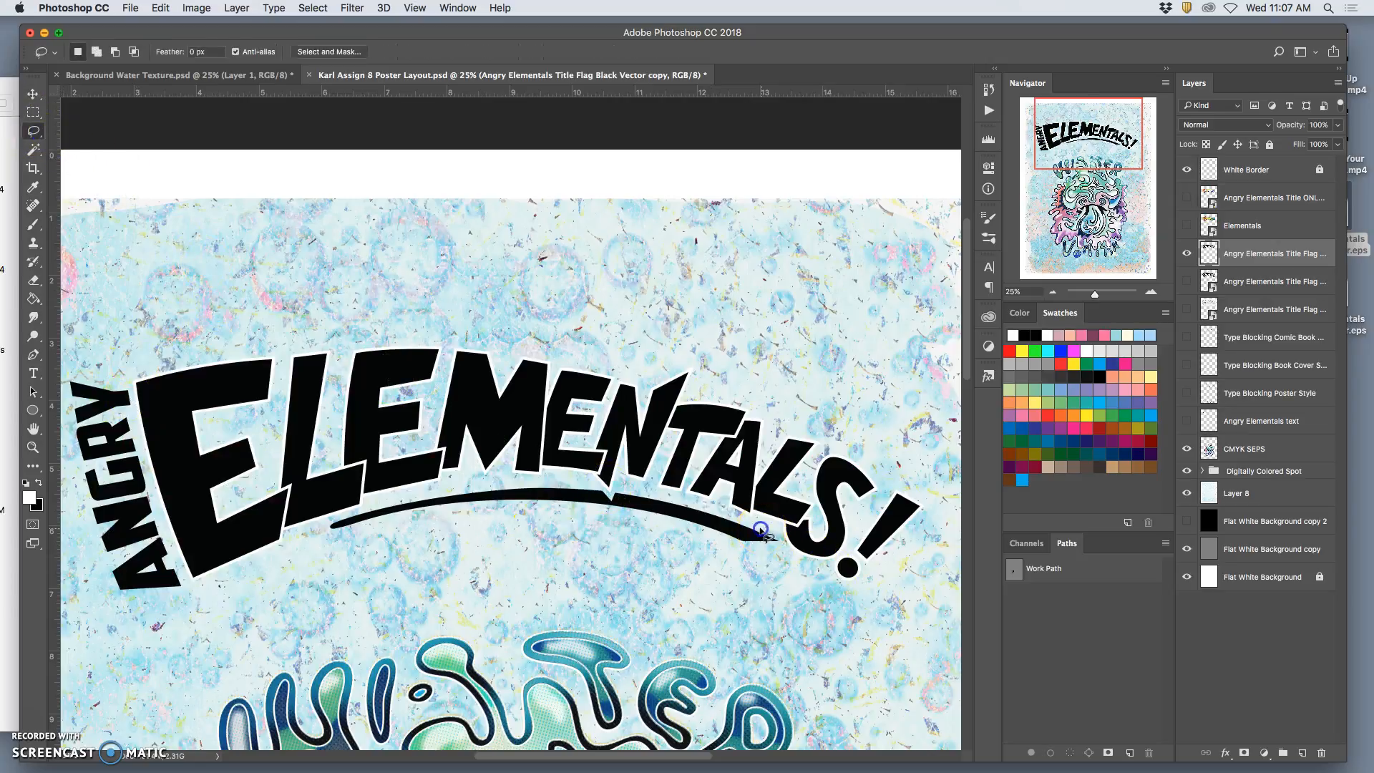
pyautogui.moveTo(735, 520)
pyautogui.mouseDown()
pyautogui.moveTo(600, 488)
pyautogui.moveTo(501, 501)
pyautogui.moveTo(717, 571)
pyautogui.moveTo(781, 538)
pyautogui.mouseUp()
pyautogui.press('Delete')
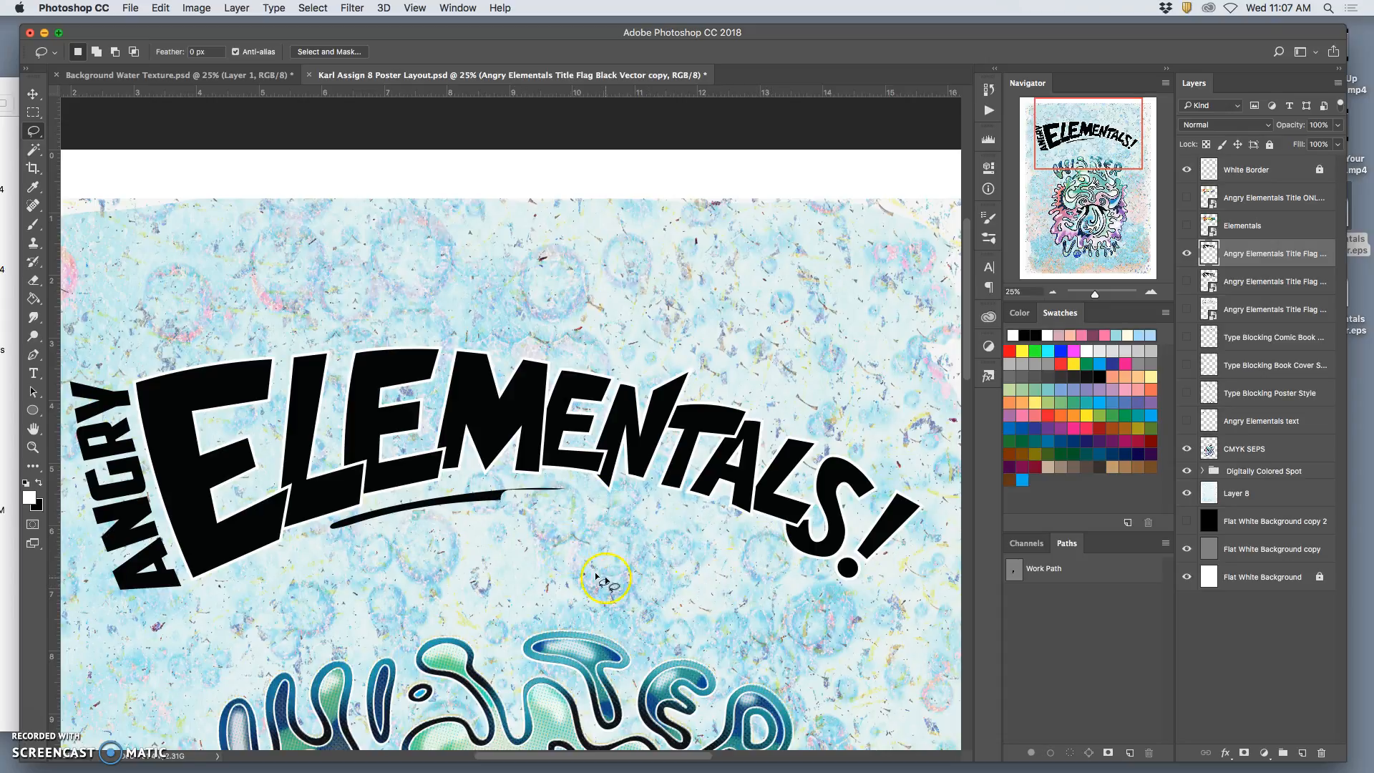
pyautogui.moveTo(541, 483)
pyautogui.mouseDown()
pyautogui.moveTo(373, 505)
pyautogui.moveTo(322, 534)
pyautogui.moveTo(559, 529)
pyautogui.mouseUp()
pyautogui.press('Delete')
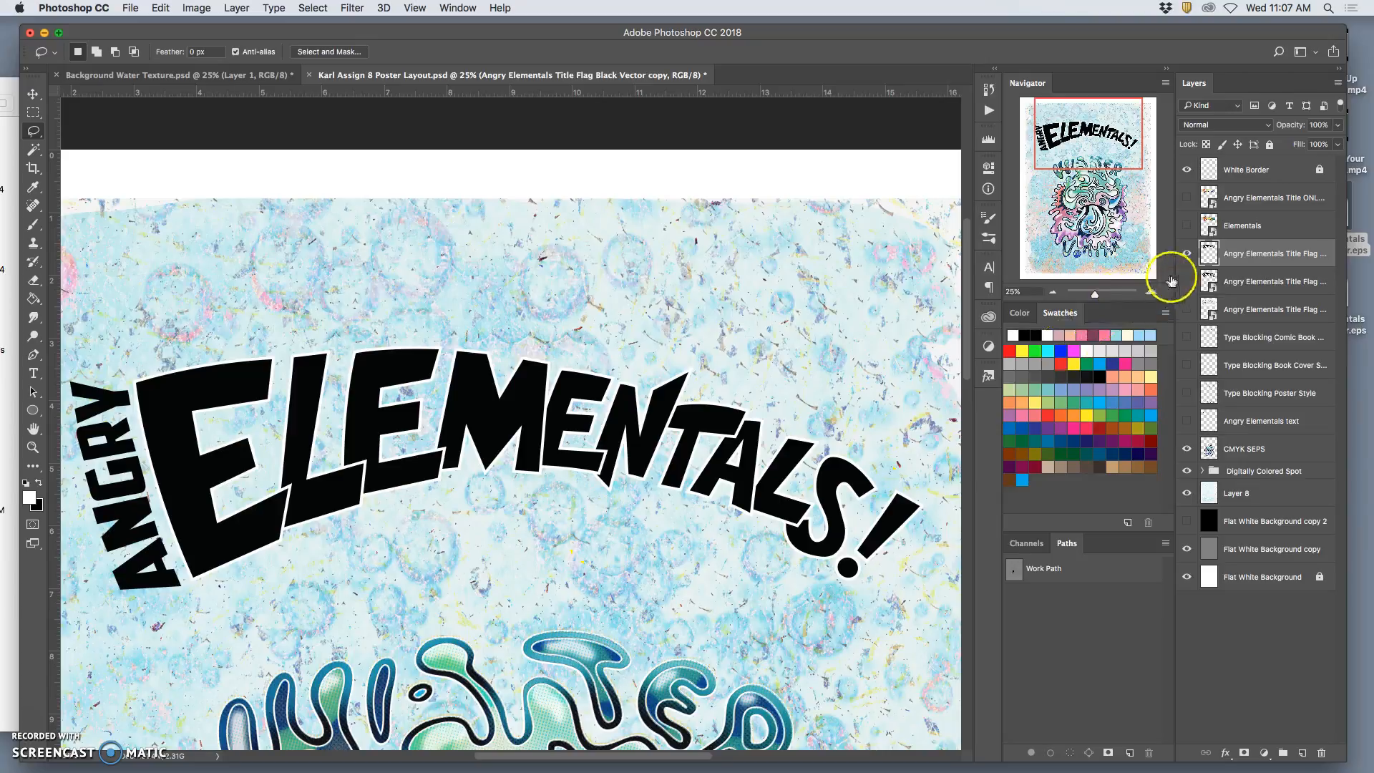
pyautogui.click(1186, 197)
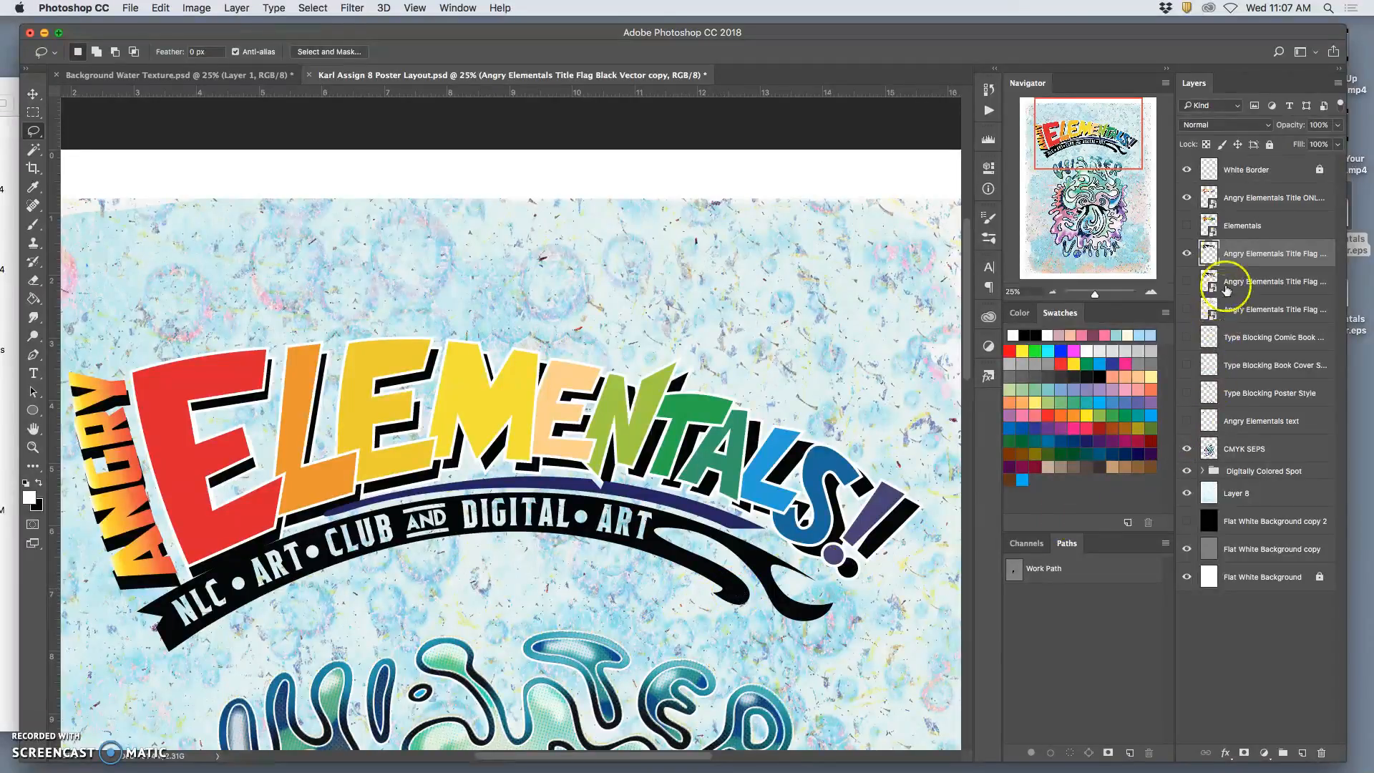
# Duplicate the coloured Title ONLY layer and rasterize the copy.
pyautogui.scroll(-2, 755, 358)
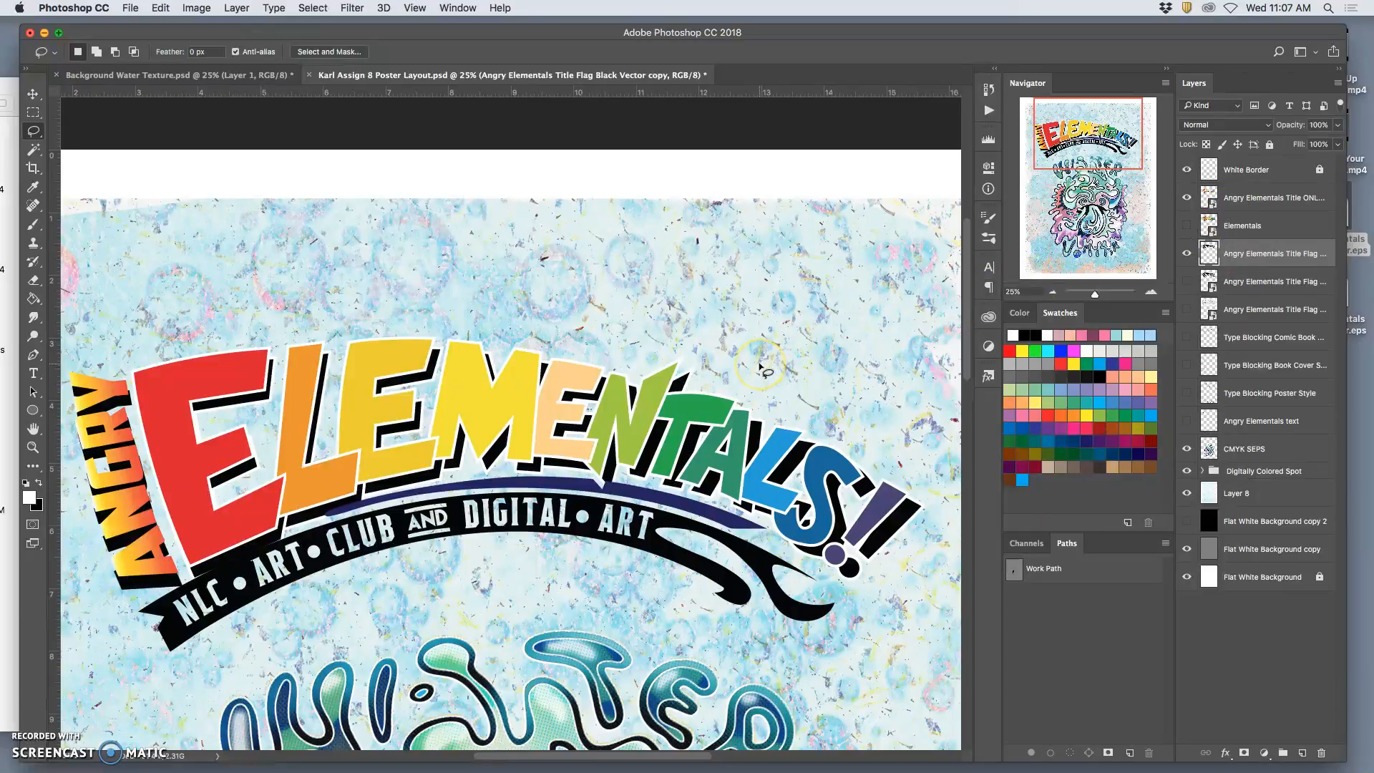
pyautogui.scroll(-5, 761, 367)
pyautogui.hscroll(-4, 760, 367)
pyautogui.hscroll(2, 761, 368)
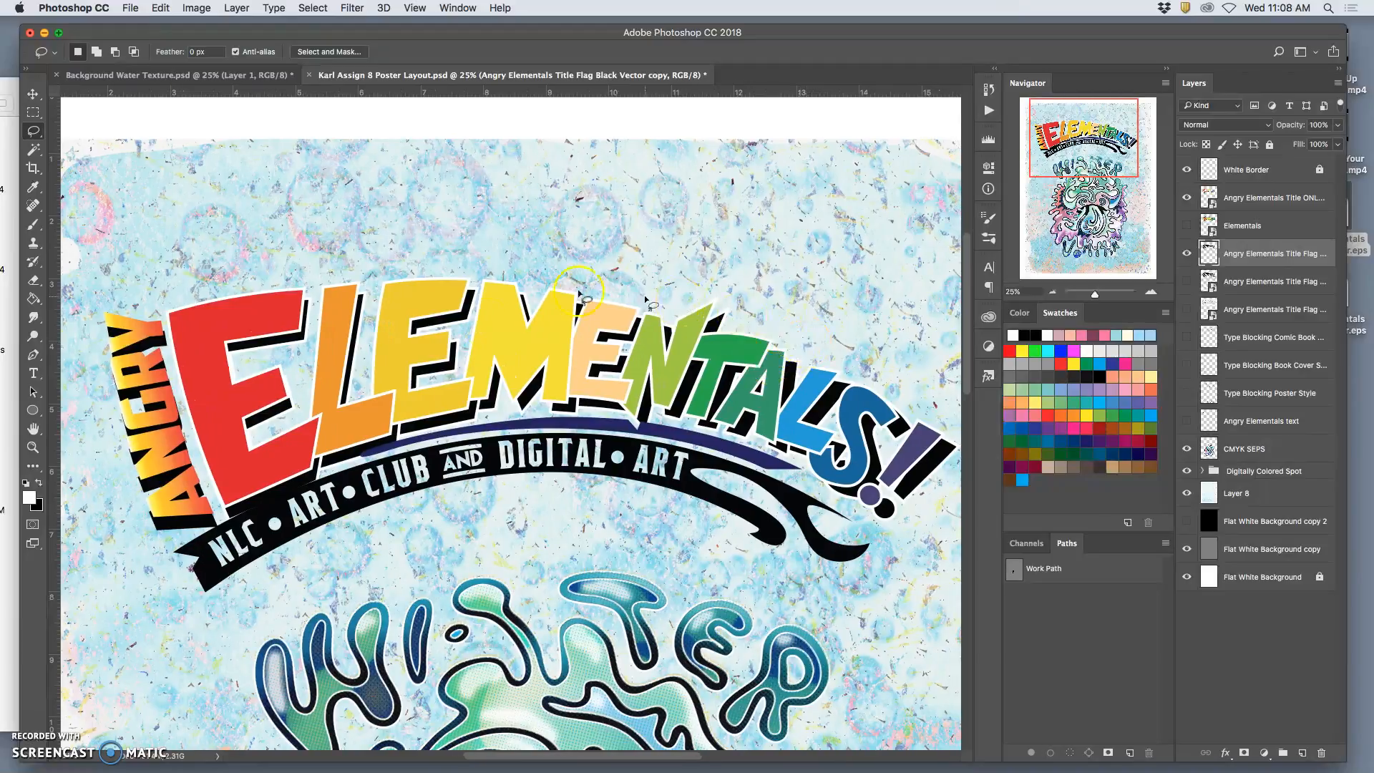
pyautogui.click(1242, 201)
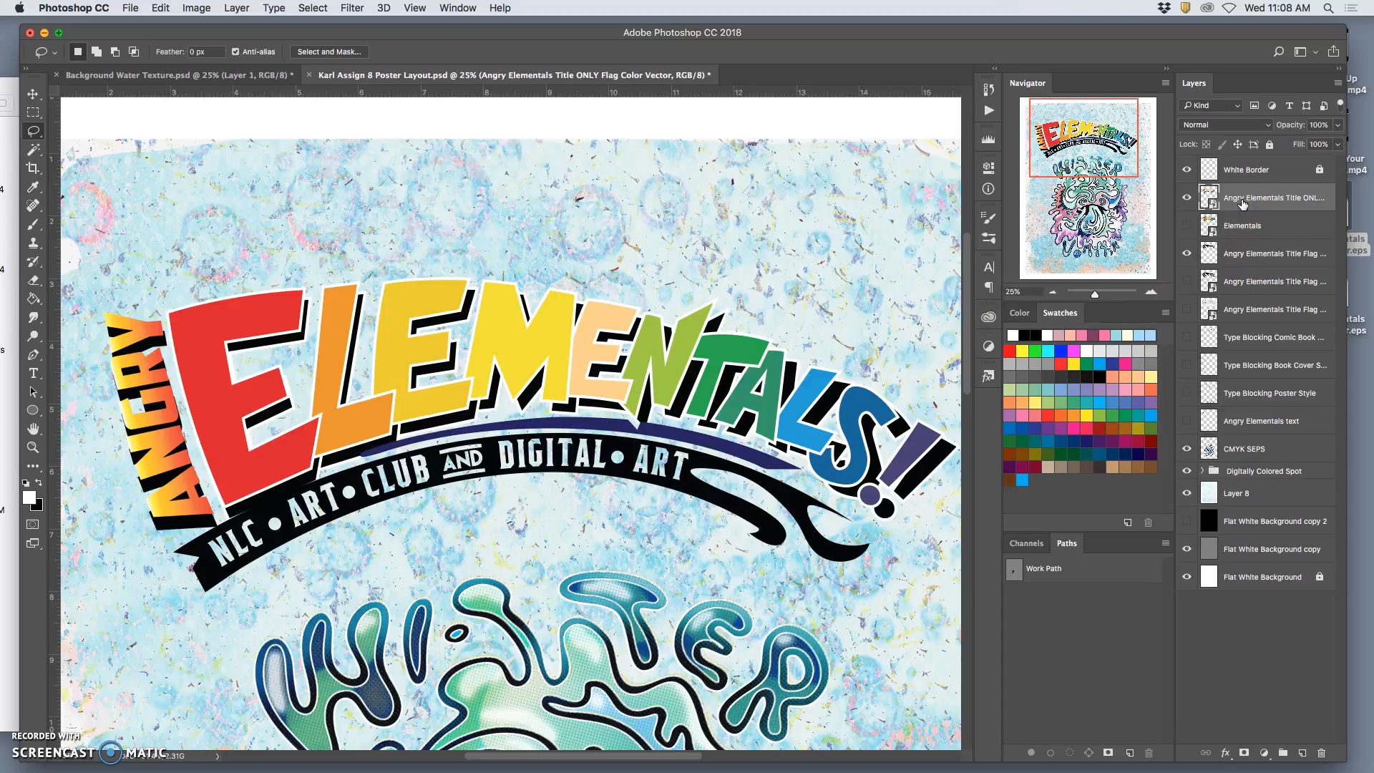
pyautogui.press('super+j')
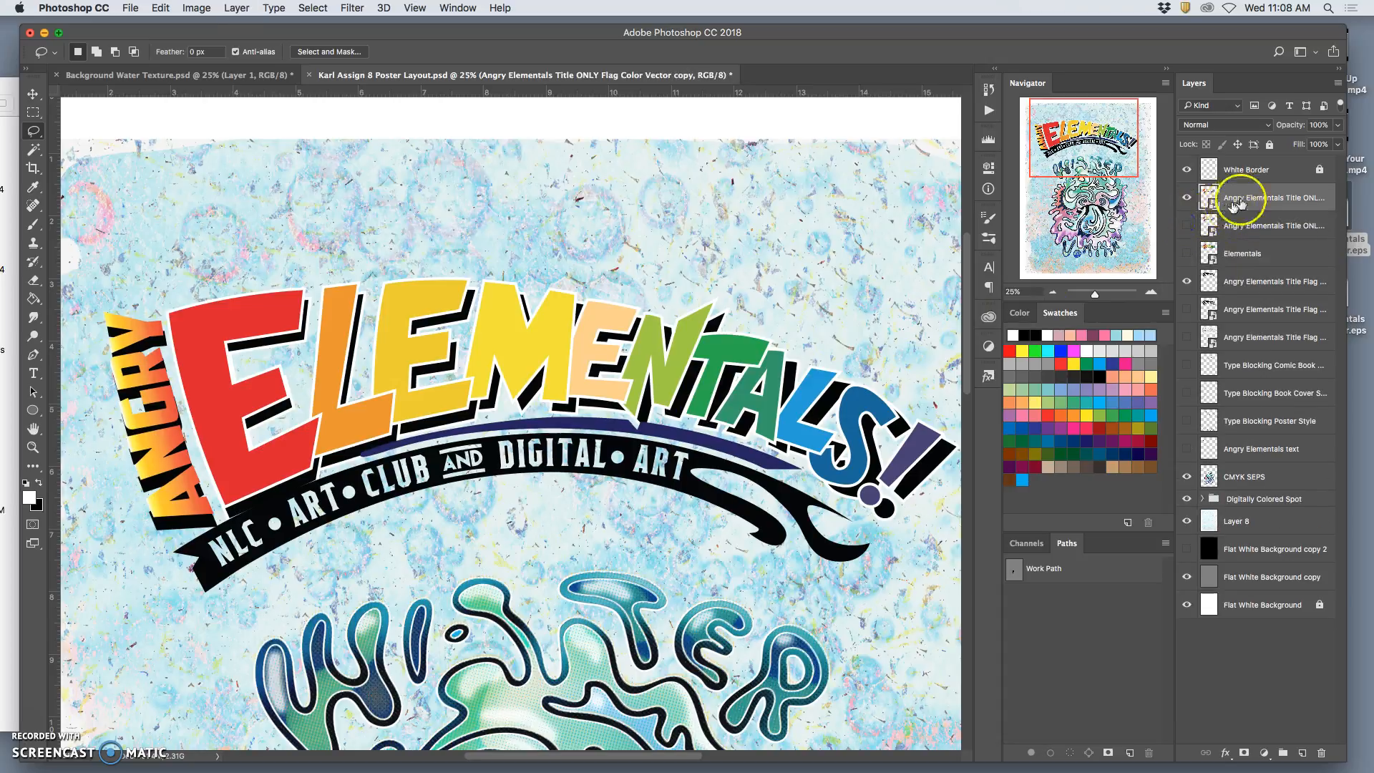
pyautogui.rightClick(1238, 204)
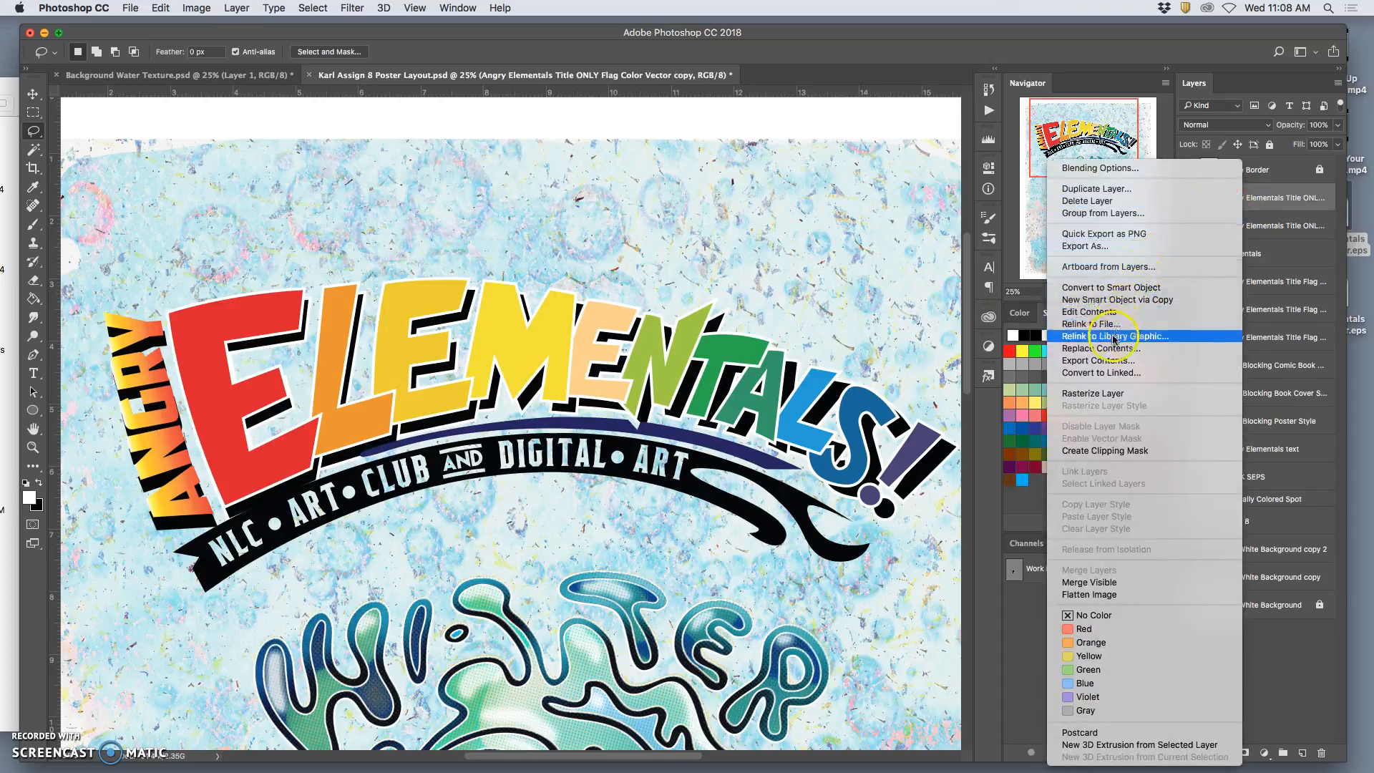
pyautogui.click(1094, 395)
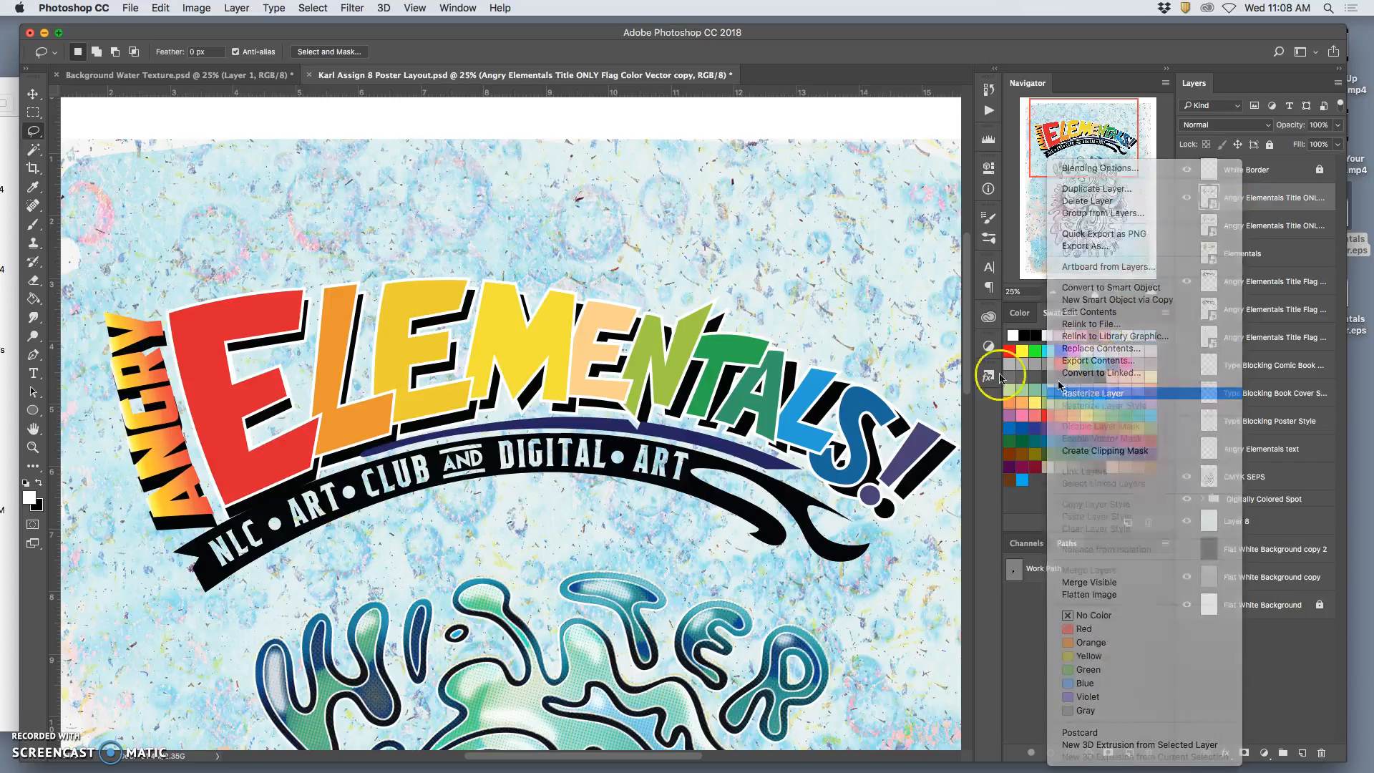
# Check the poster's image size and resolution without changing them.
pyautogui.click(197, 8)
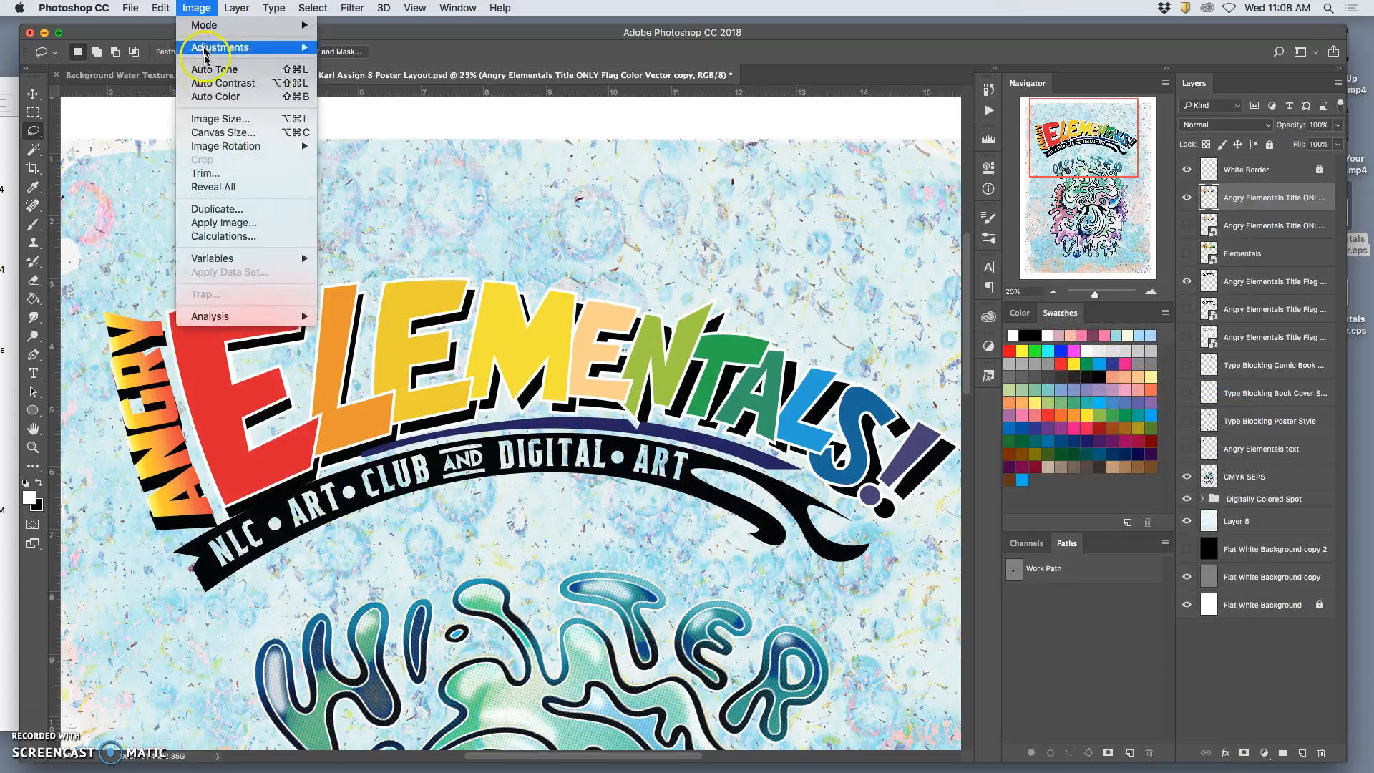
pyautogui.click(214, 119)
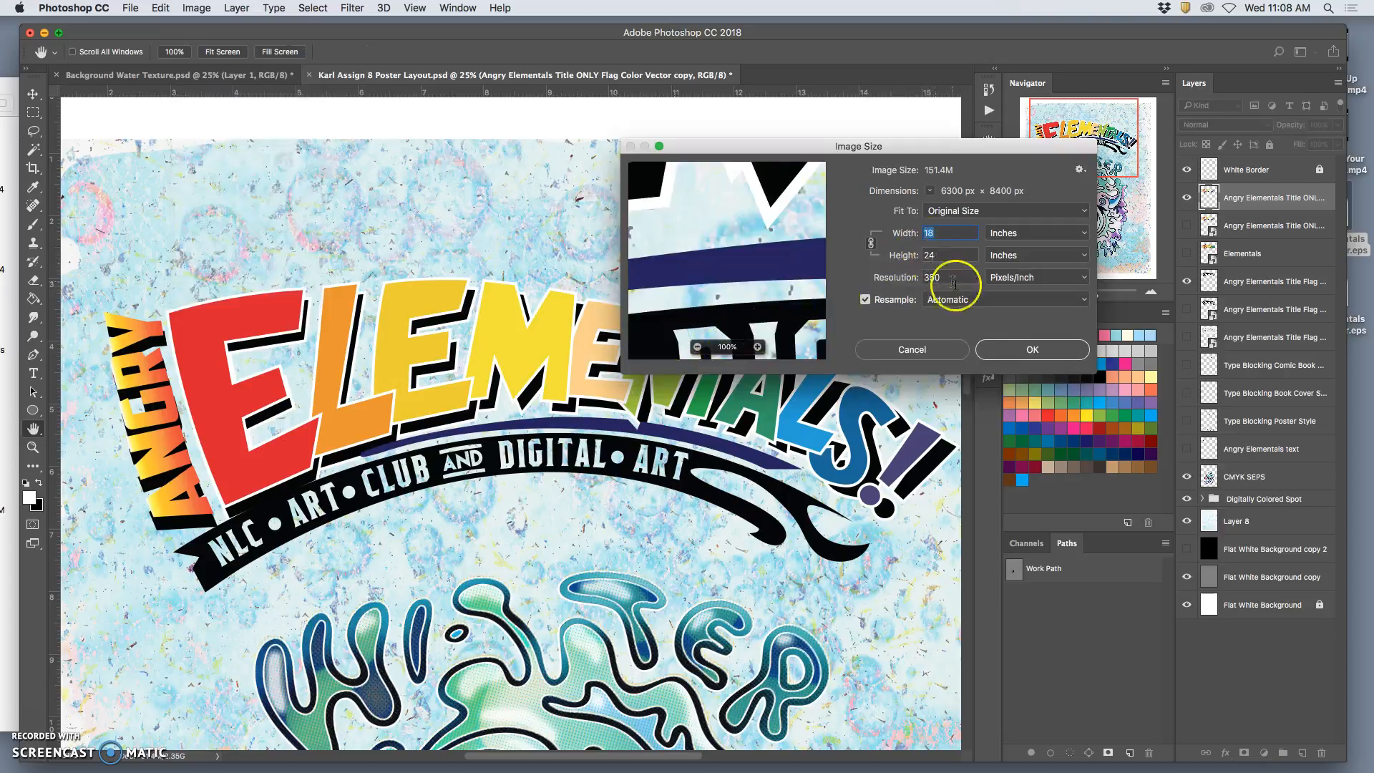
pyautogui.click(1028, 350)
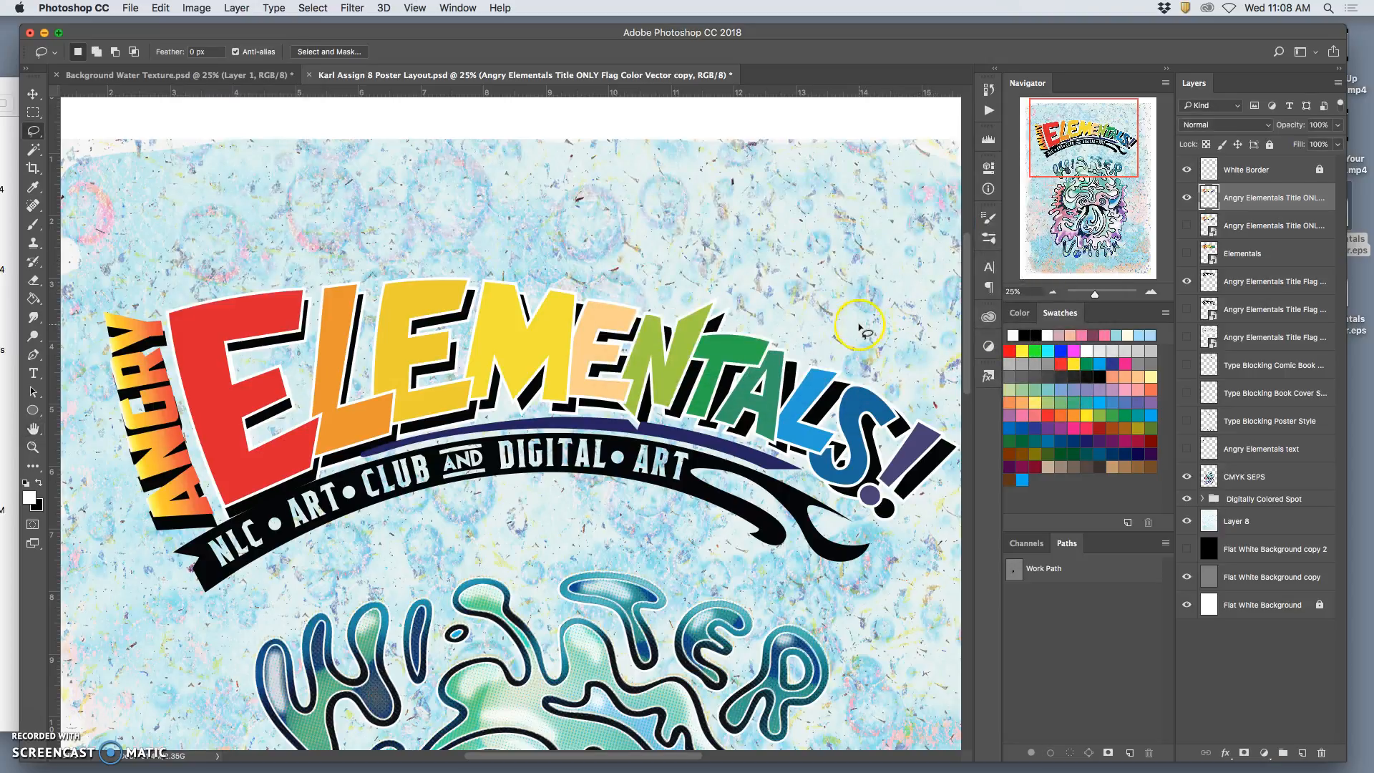
# Trace the banner's upper edge with the Polygonal Lasso, from its left end along the gap beneath the coloured lettering.
pyautogui.press('super+minus')
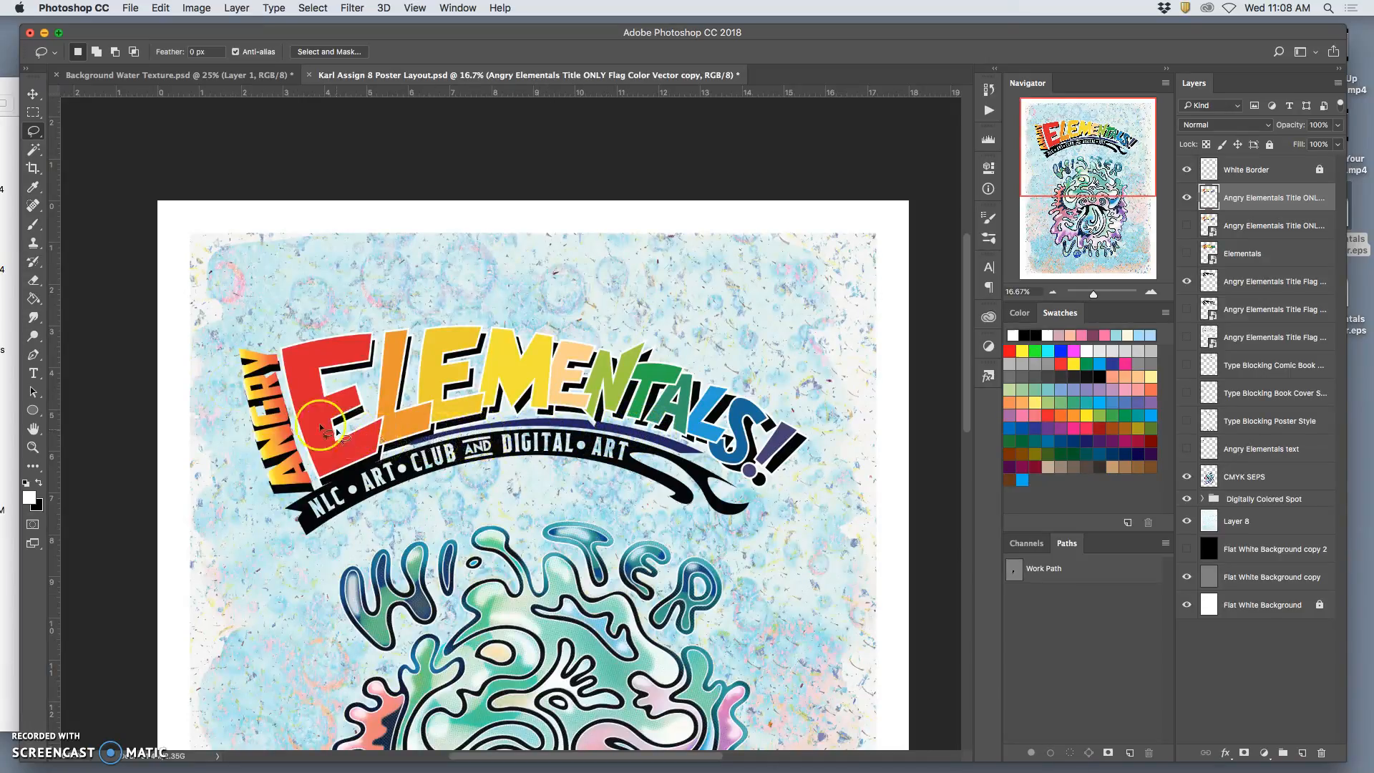
pyautogui.click(49, 133)
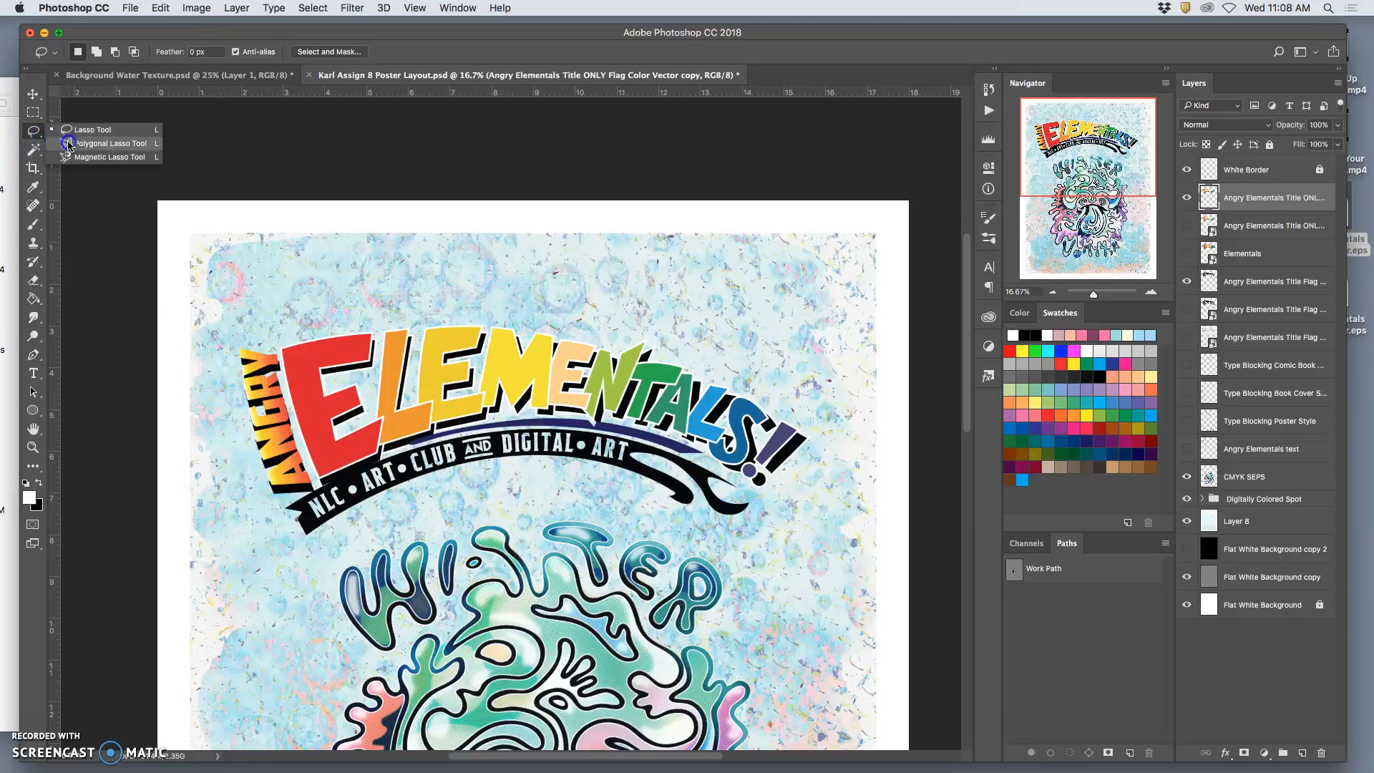
pyautogui.click(107, 143)
pyautogui.press('super+equal')
pyautogui.press('super+equal')
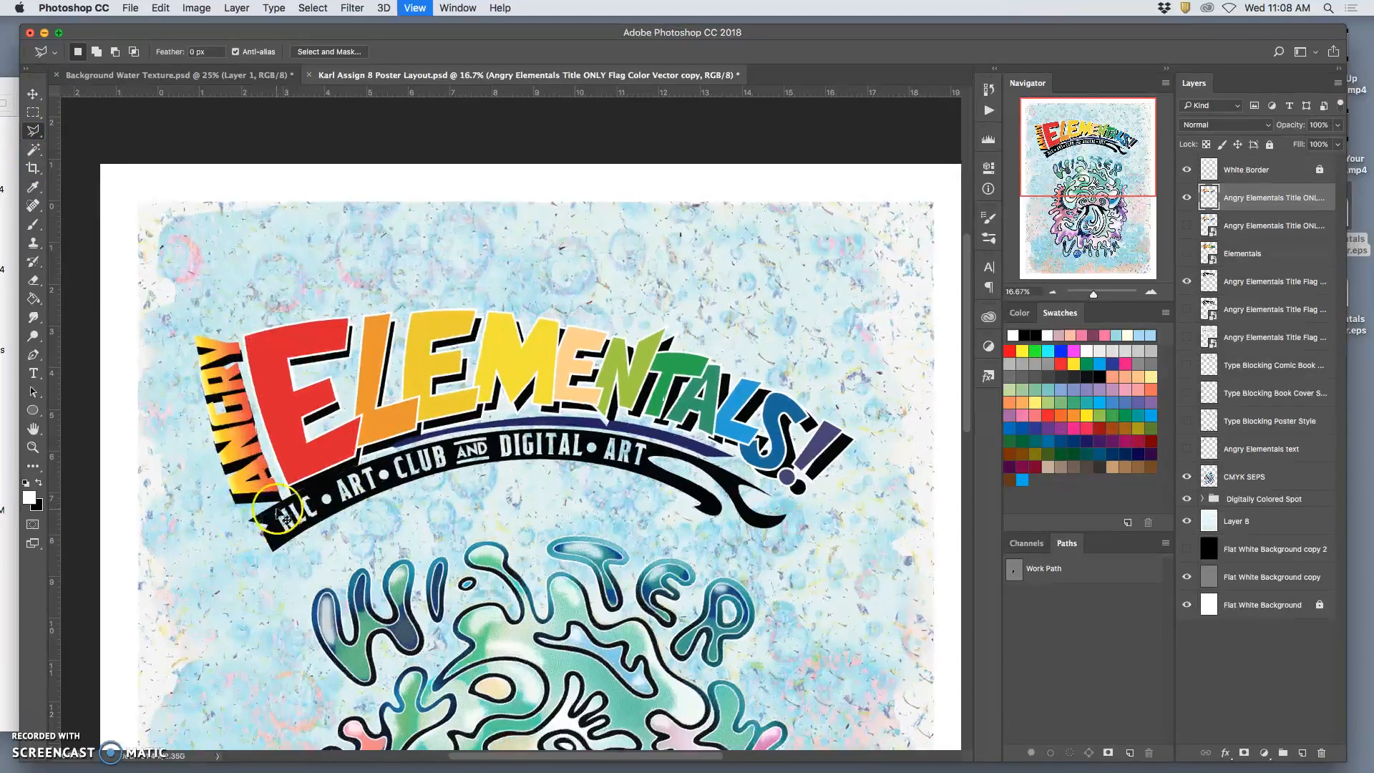
pyautogui.hscroll(-3, 199, 545)
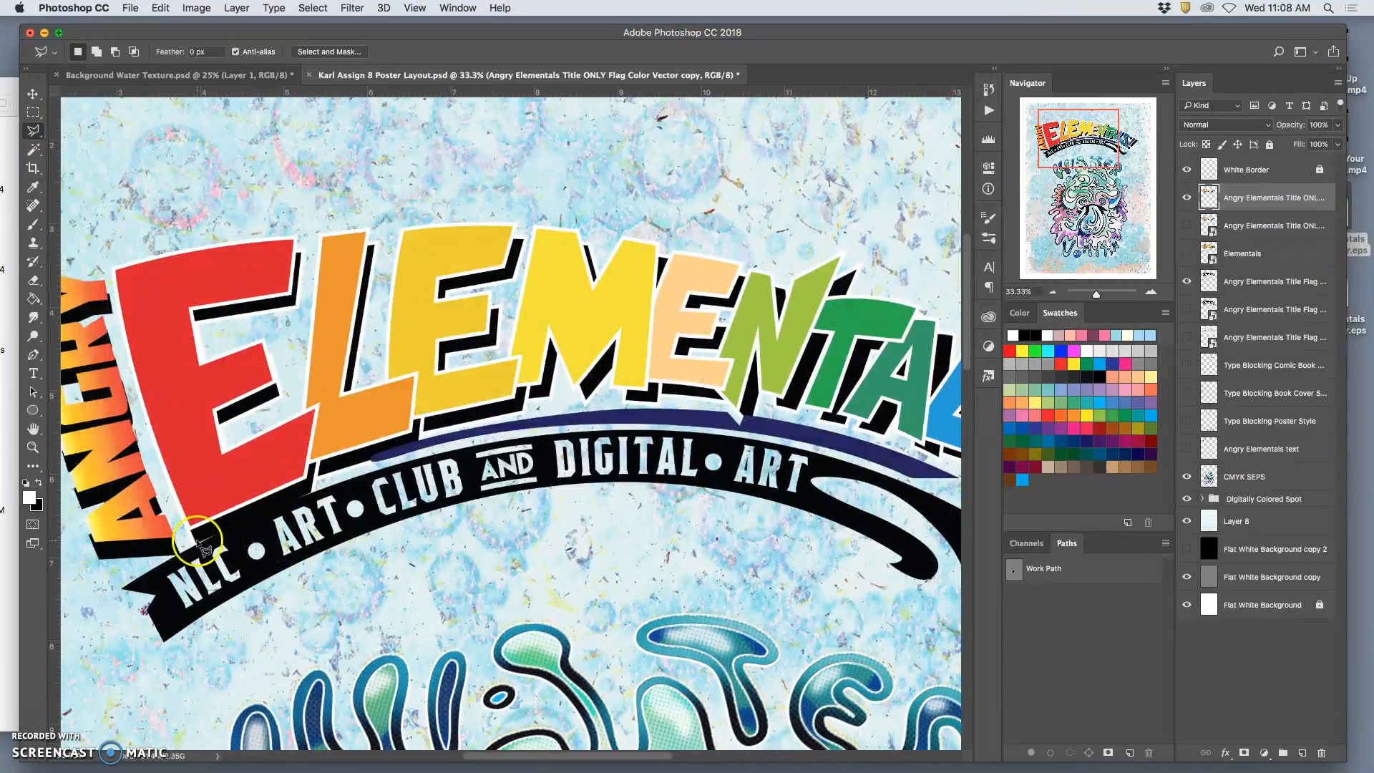
pyautogui.click(109, 582)
pyautogui.click(183, 545)
pyautogui.click(312, 491)
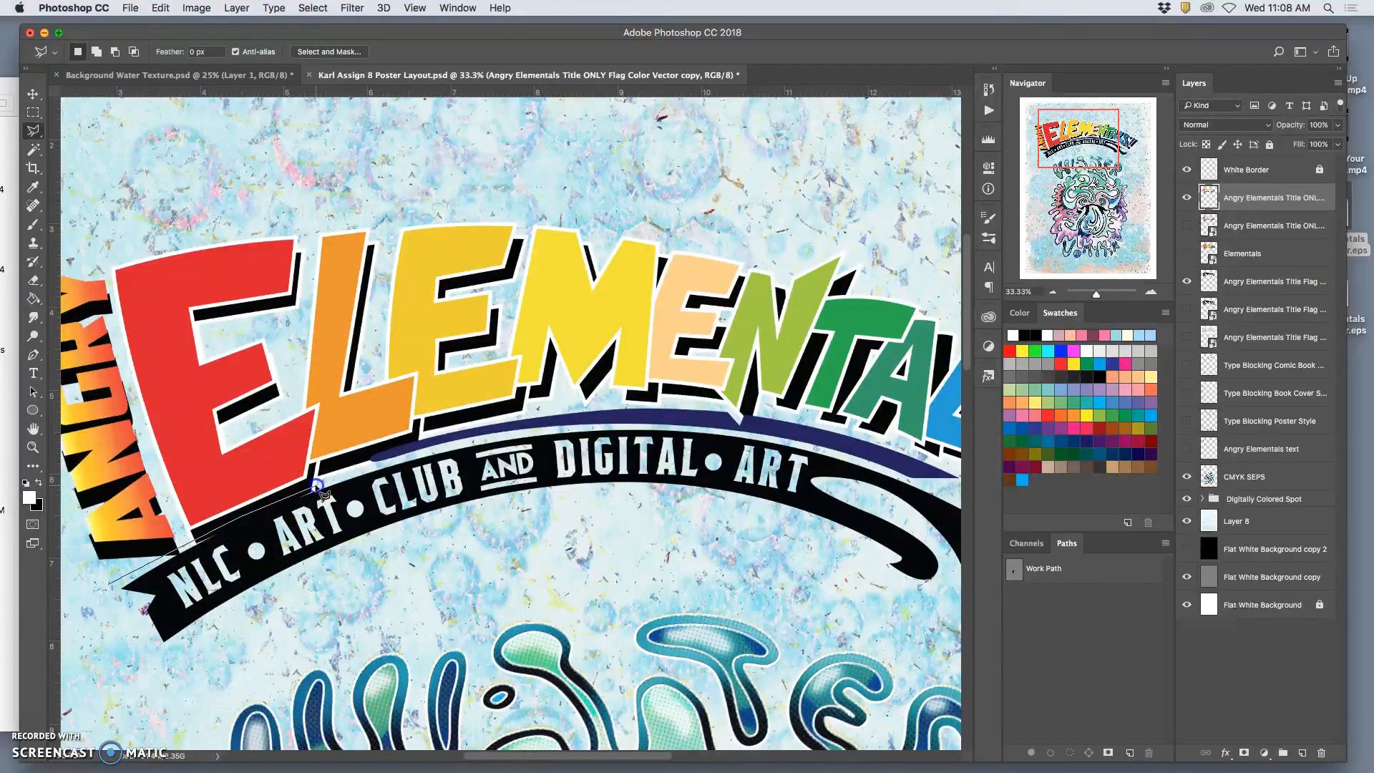
pyautogui.click(379, 451)
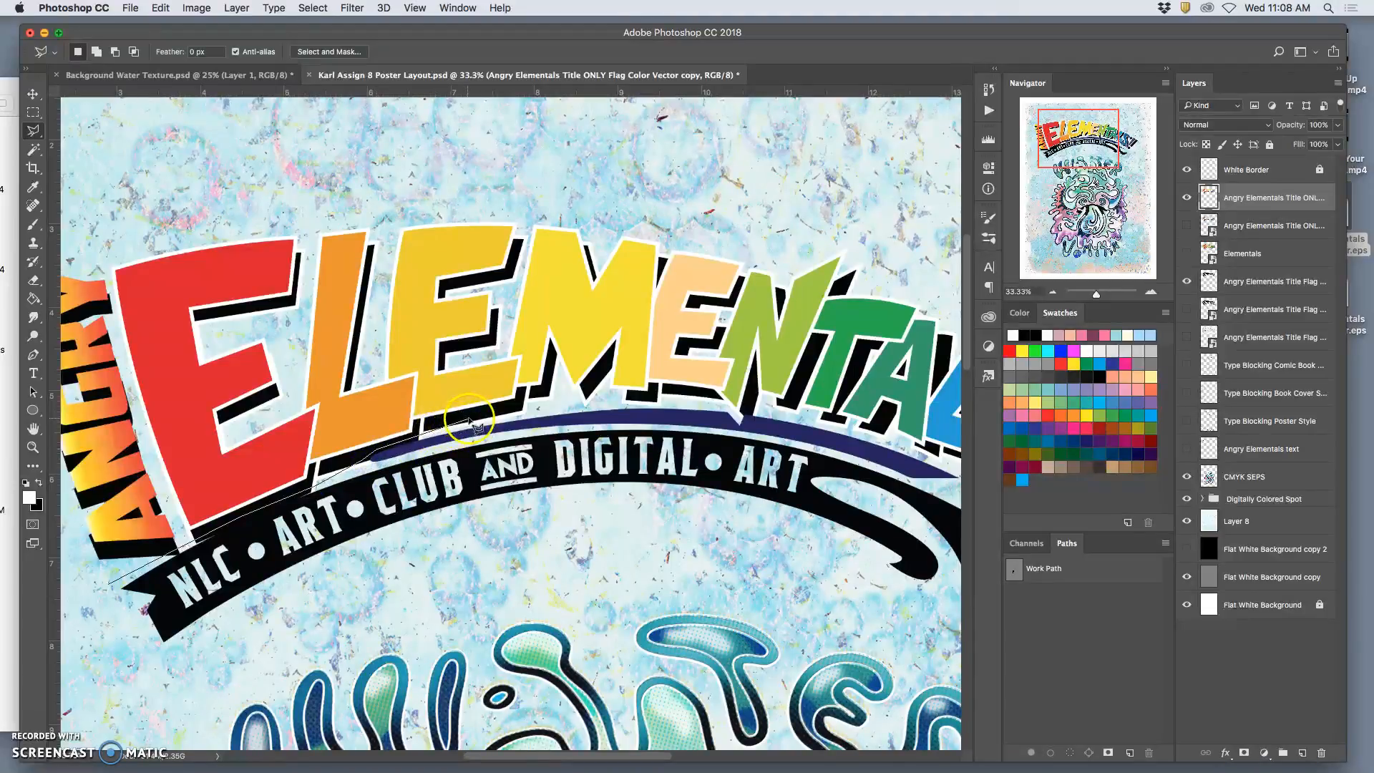
pyautogui.click(479, 421)
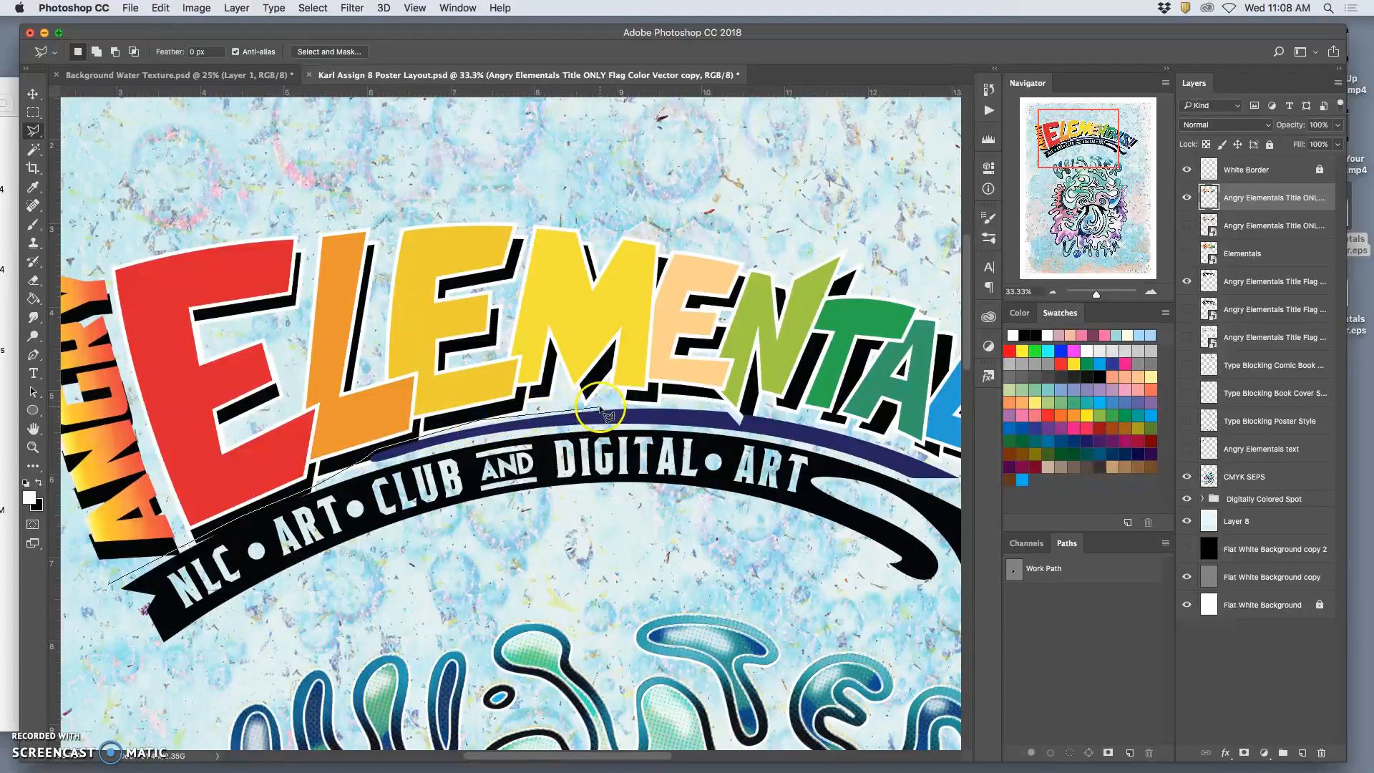
pyautogui.click(745, 413)
pyautogui.click(851, 433)
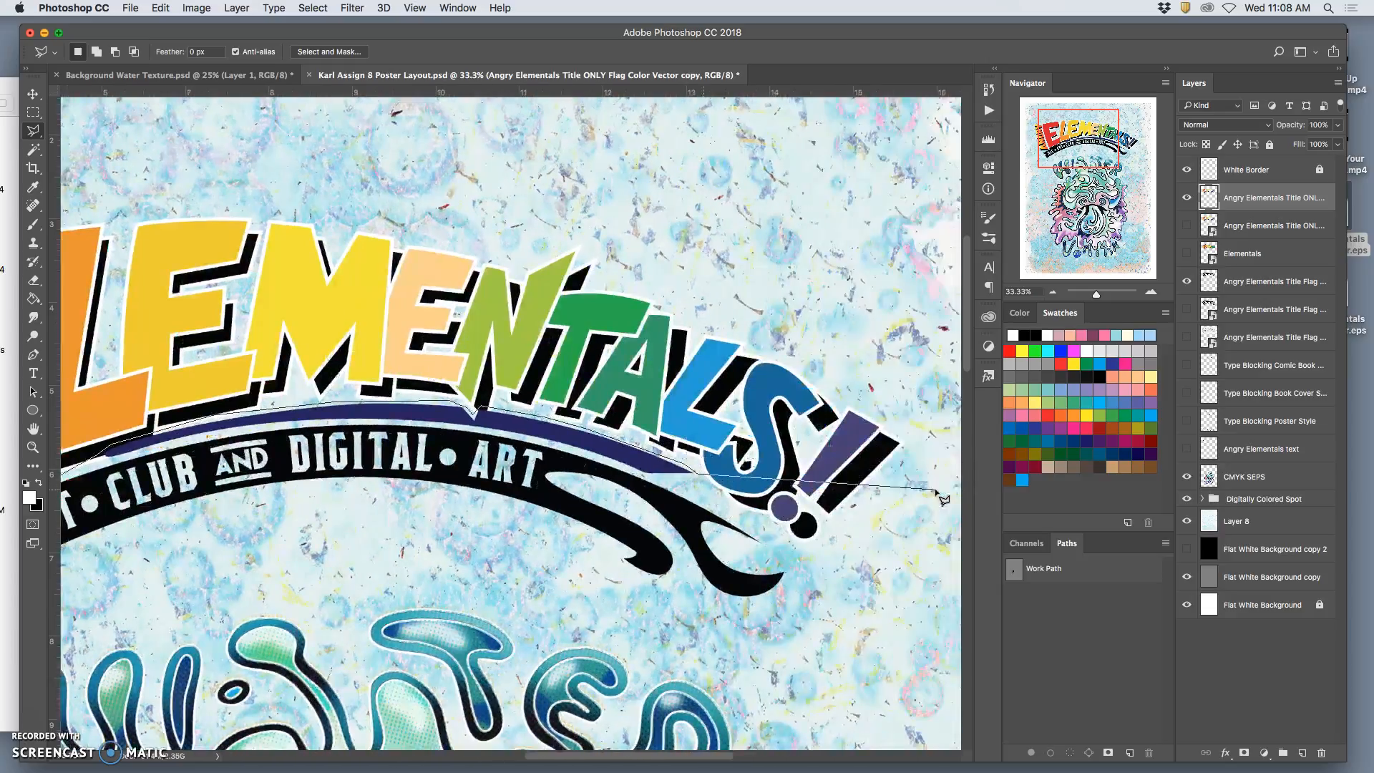
# Continue the polygonal selection around the banner's right tails and underside, and close it at the left end.
pyautogui.click(685, 481)
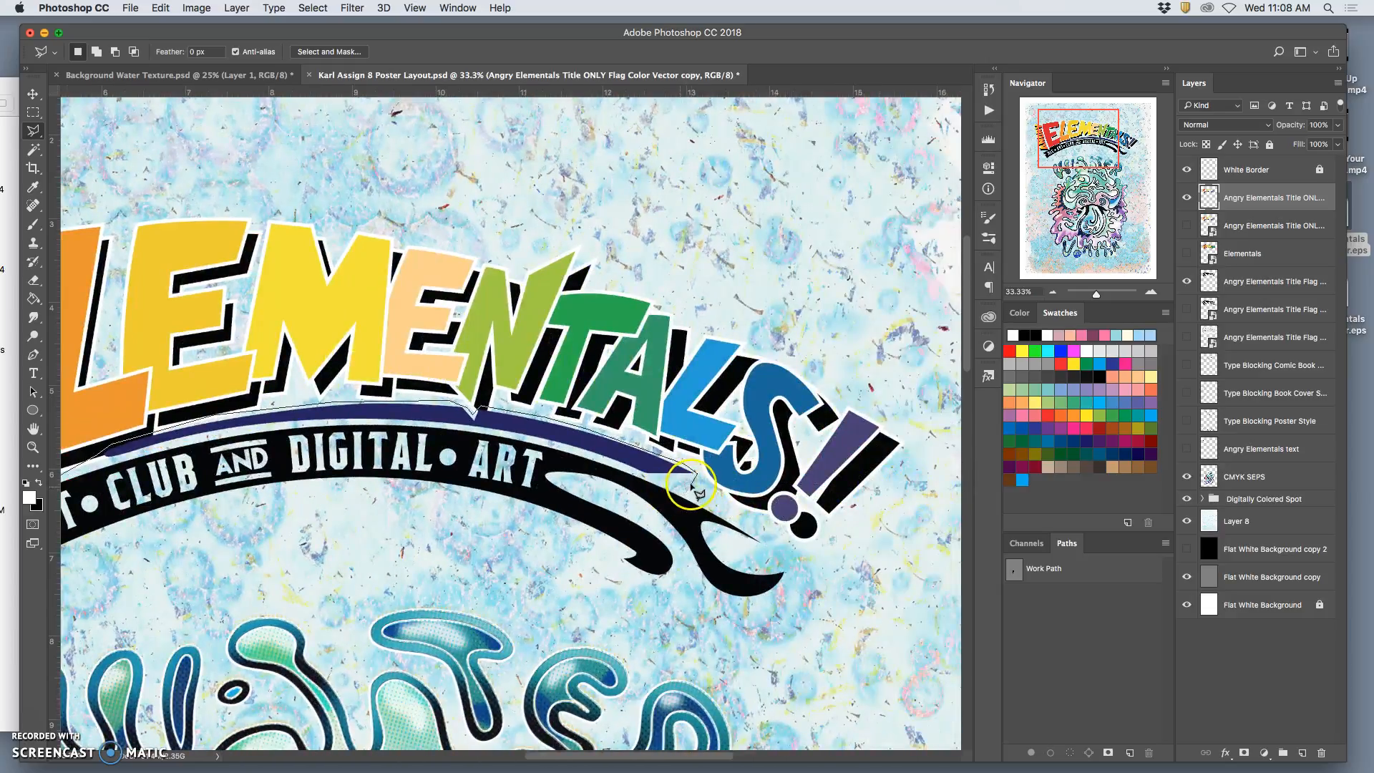
pyautogui.click(795, 553)
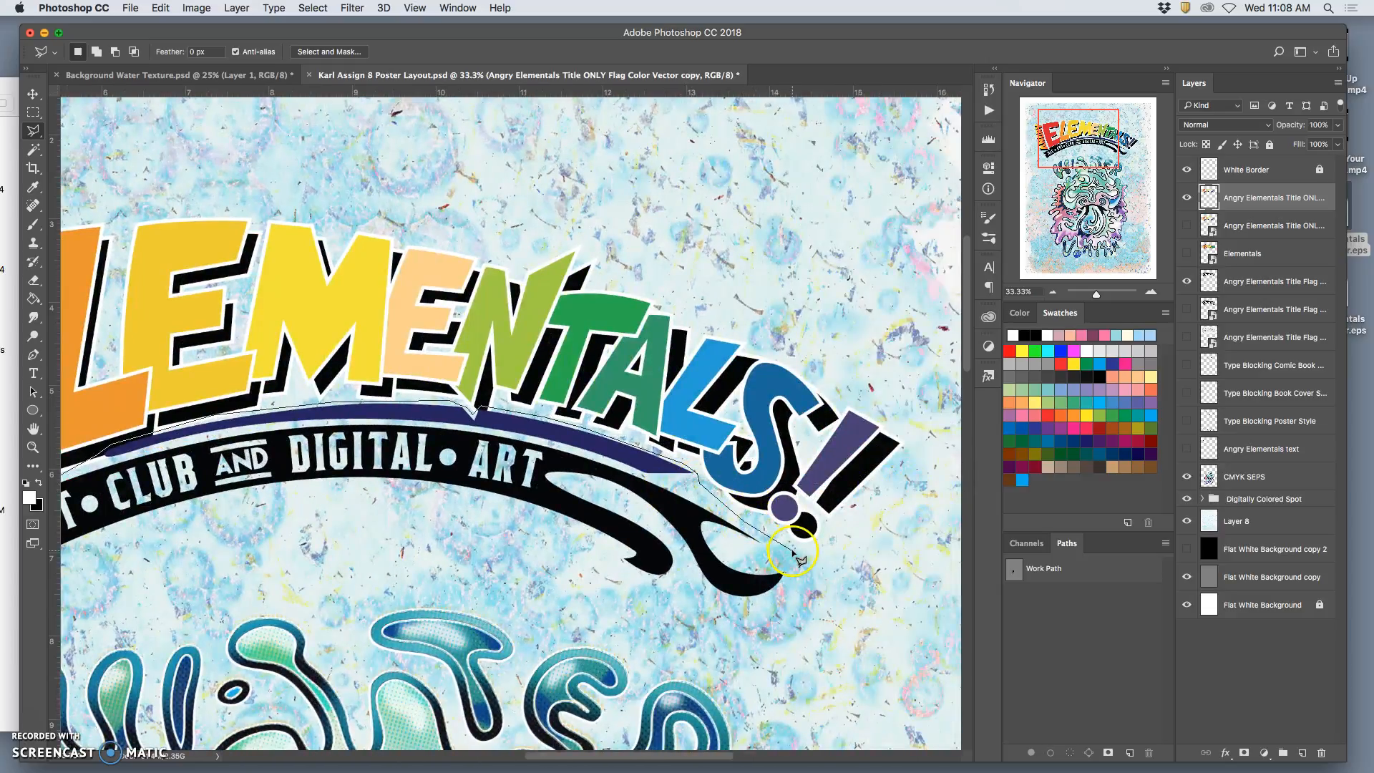
pyautogui.click(364, 572)
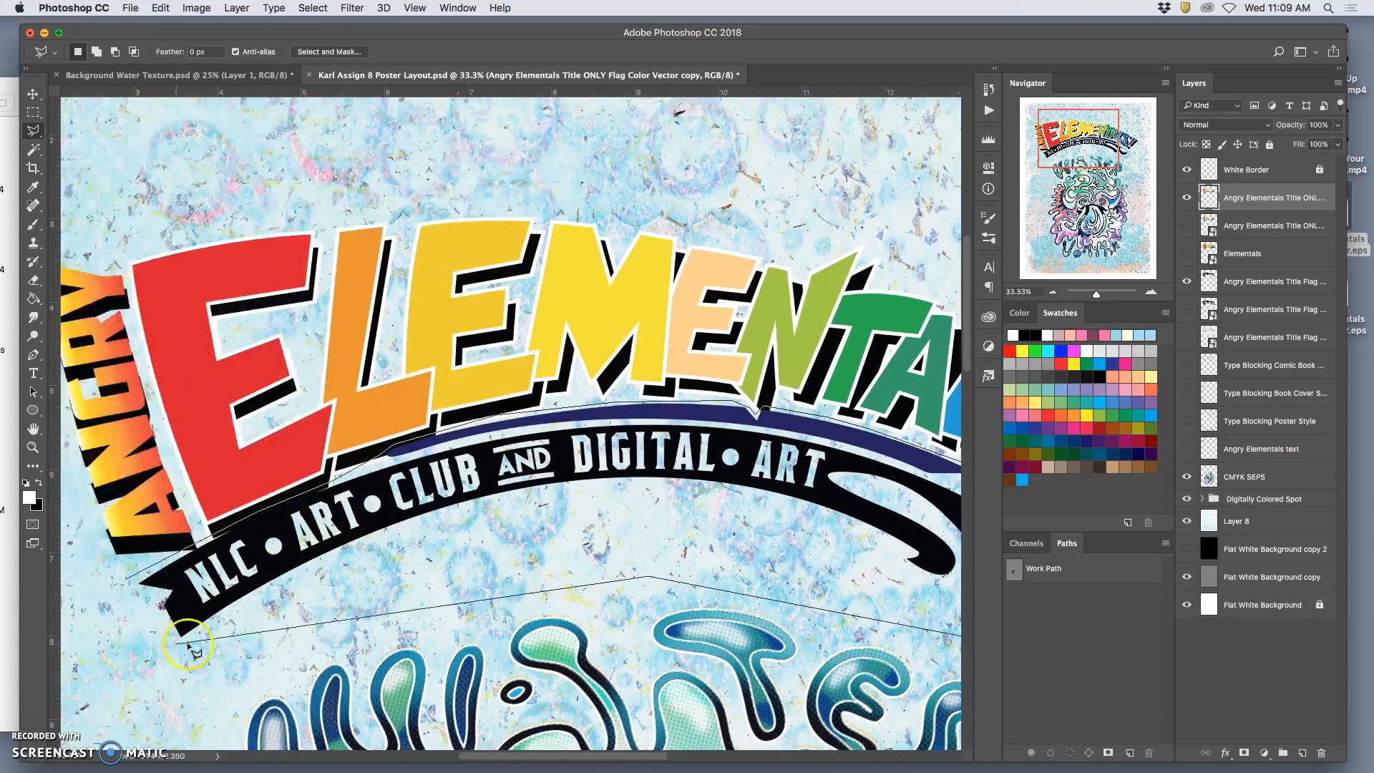
pyautogui.click(229, 633)
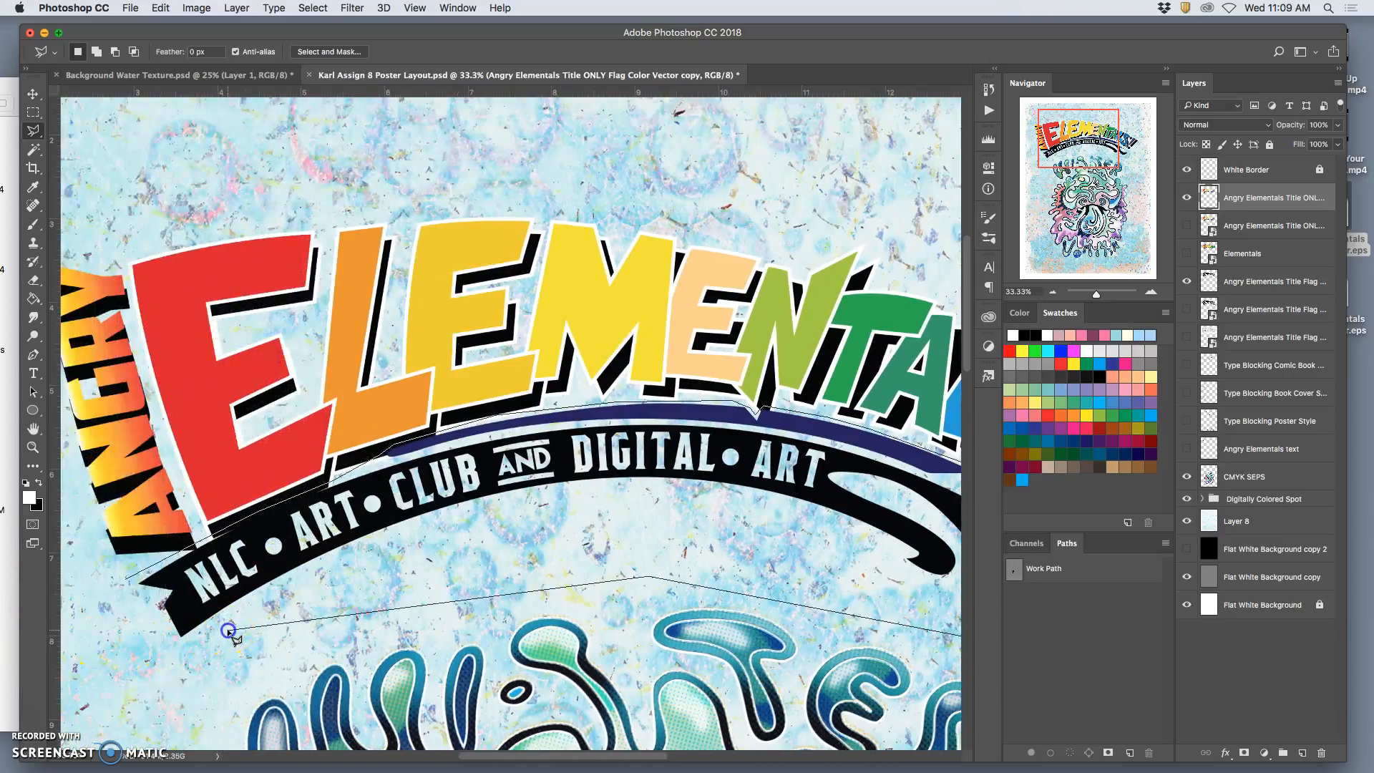
pyautogui.click(127, 581)
# Cut the selected NLC Art Club and Digital Art banner from the rasterized title and paste it onto its own layer.
pyautogui.press('super+minus')
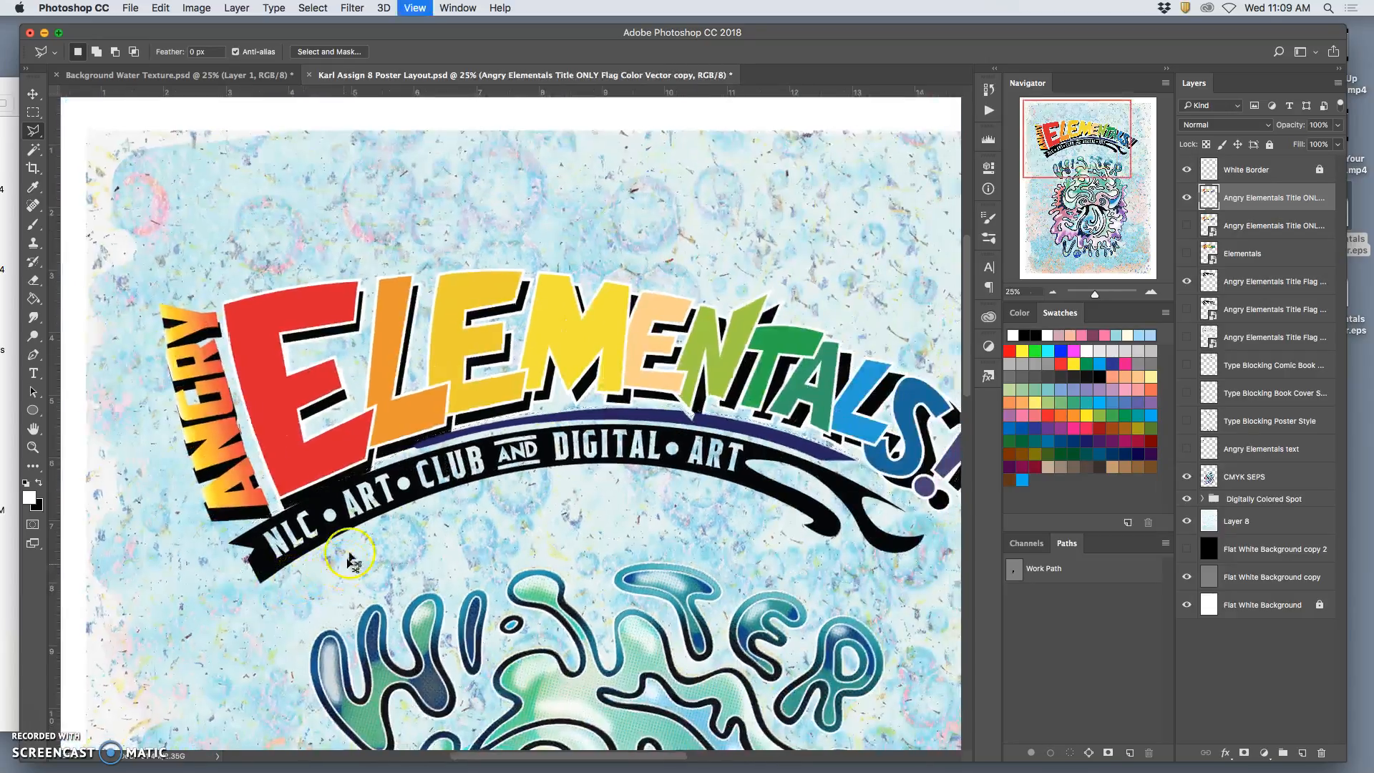
pyautogui.press('super+minus')
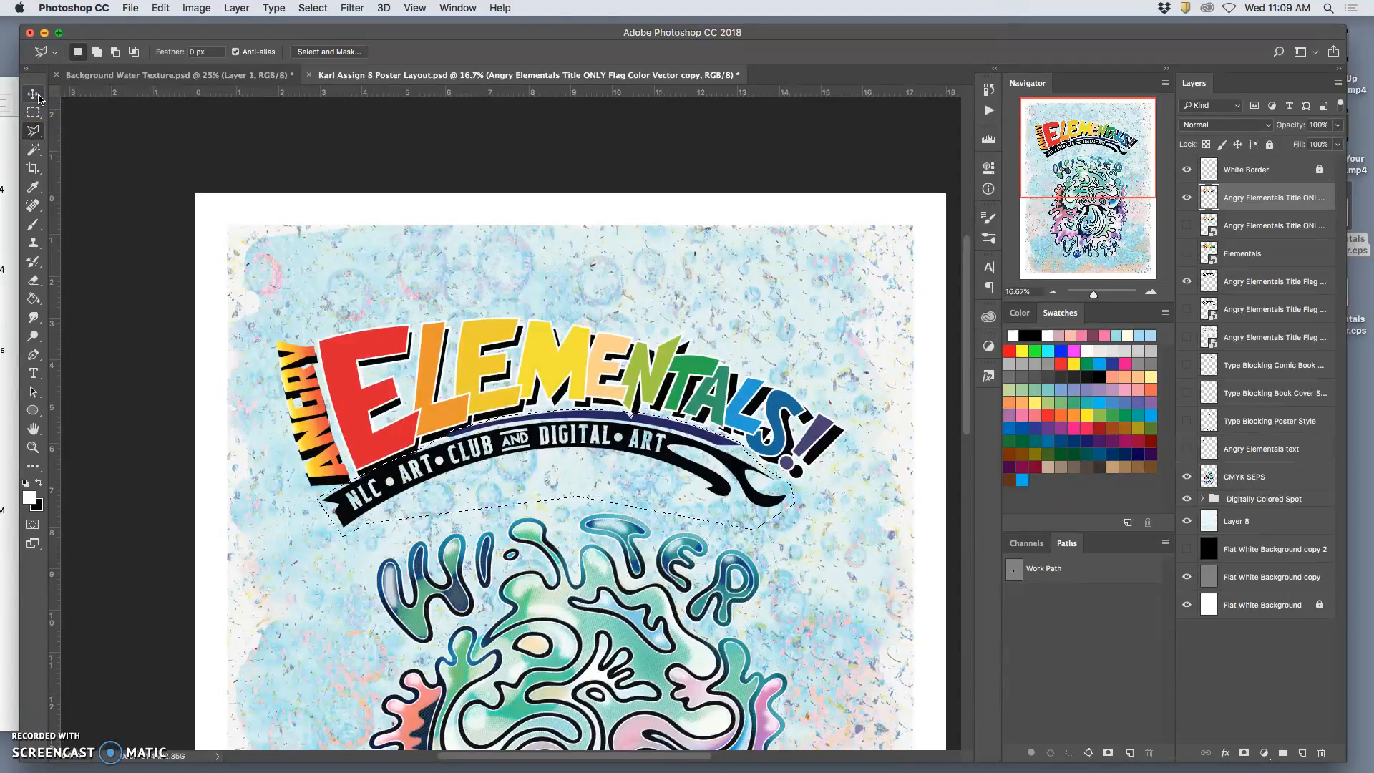
pyautogui.press('super+c')
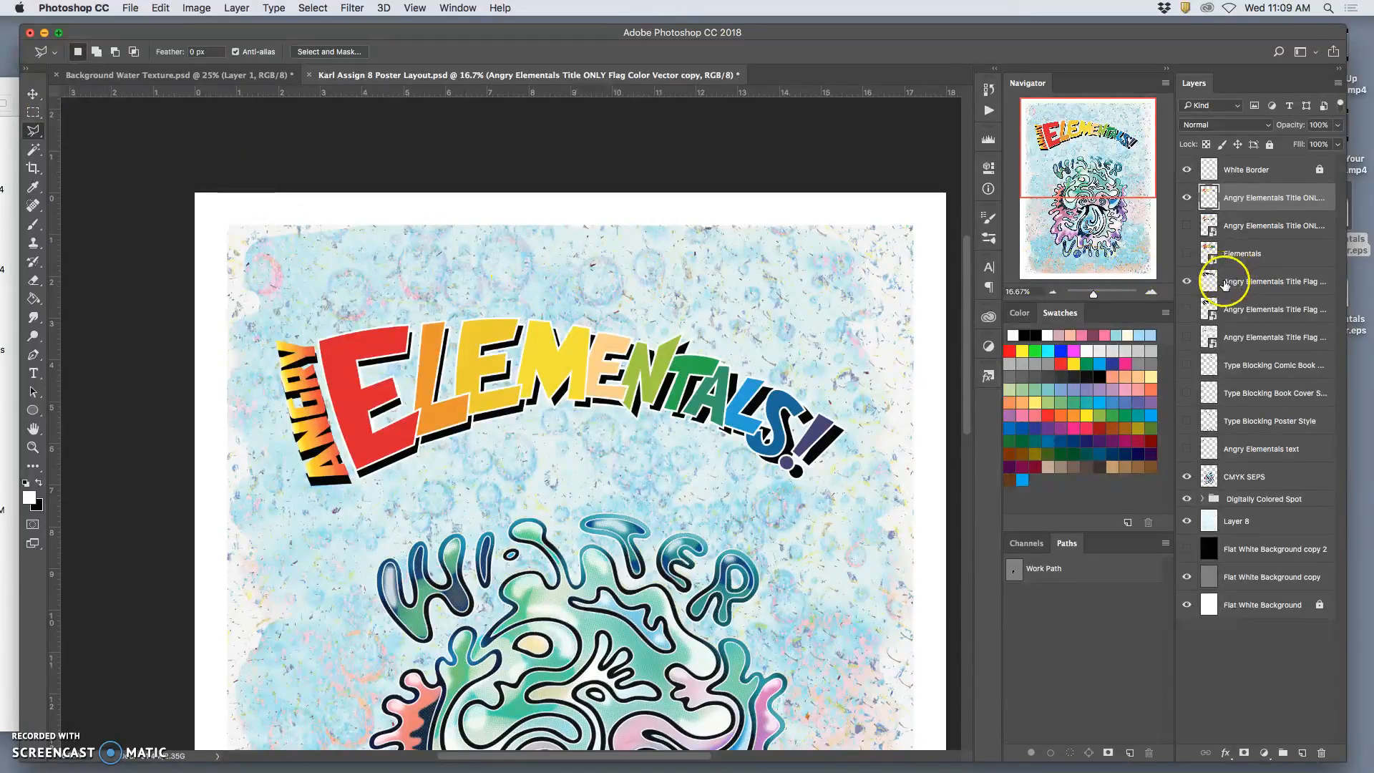
pyautogui.press('cmd+v')
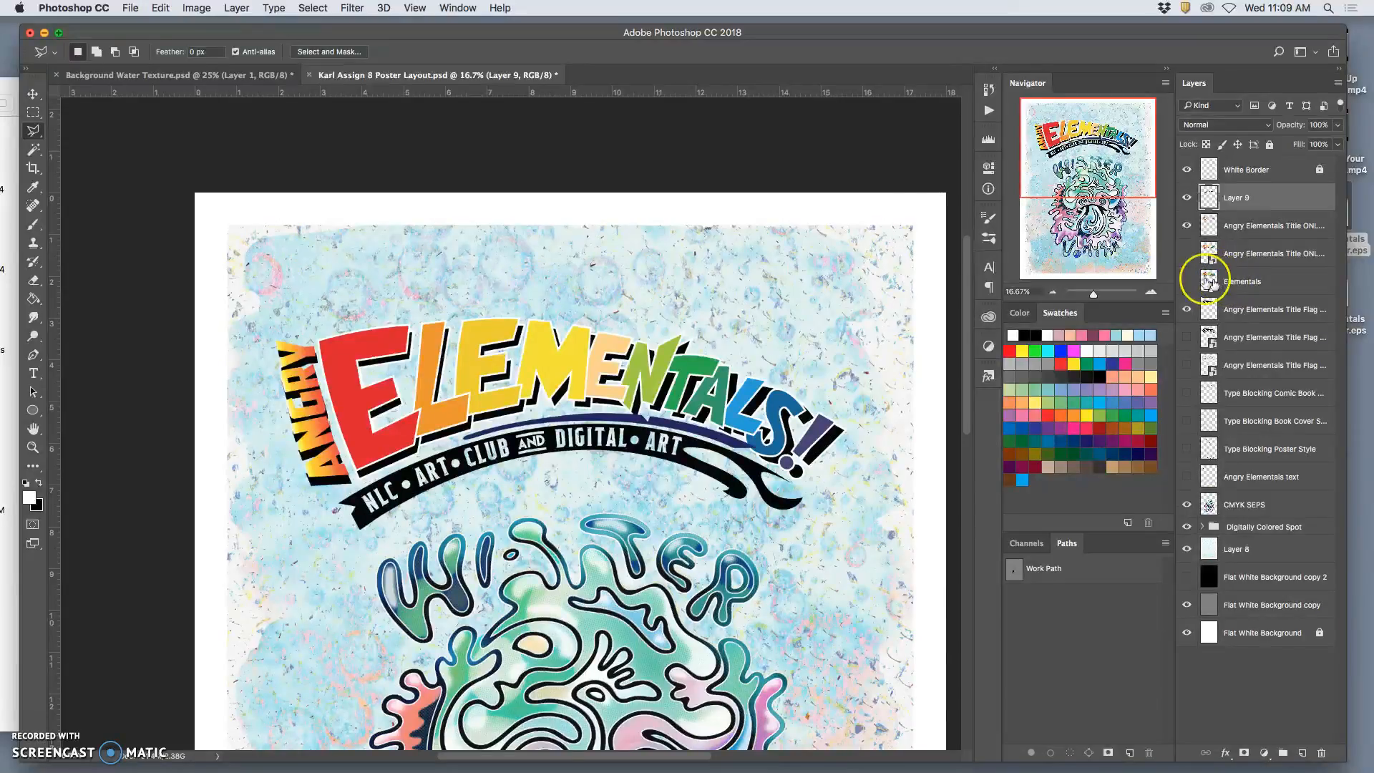
# Move the pasted banner into place beneath the Elementals lettering and nudge it slightly up and left.
pyautogui.click(33, 93)
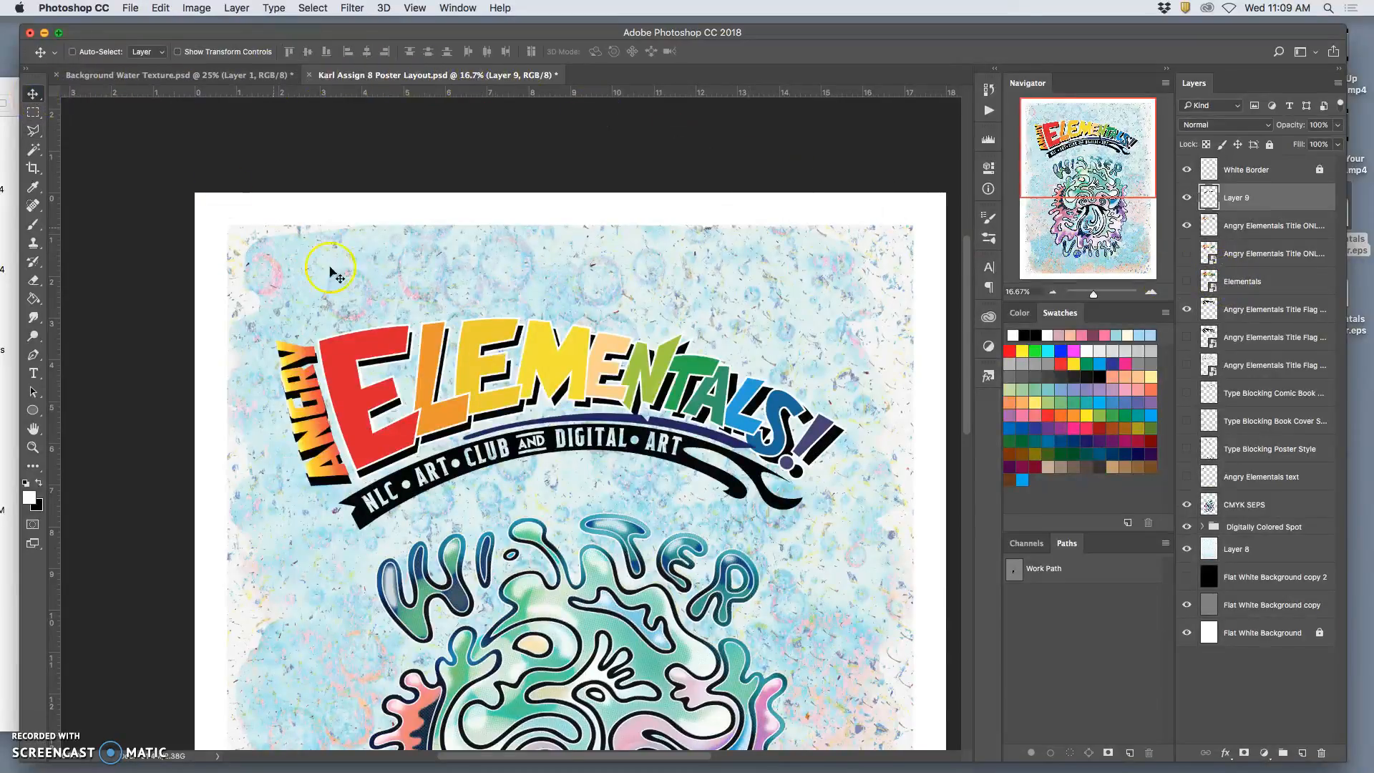
pyautogui.moveTo(649, 452)
pyautogui.mouseDown()
pyautogui.moveTo(636, 452)
pyautogui.moveTo(649, 457)
pyautogui.mouseUp()
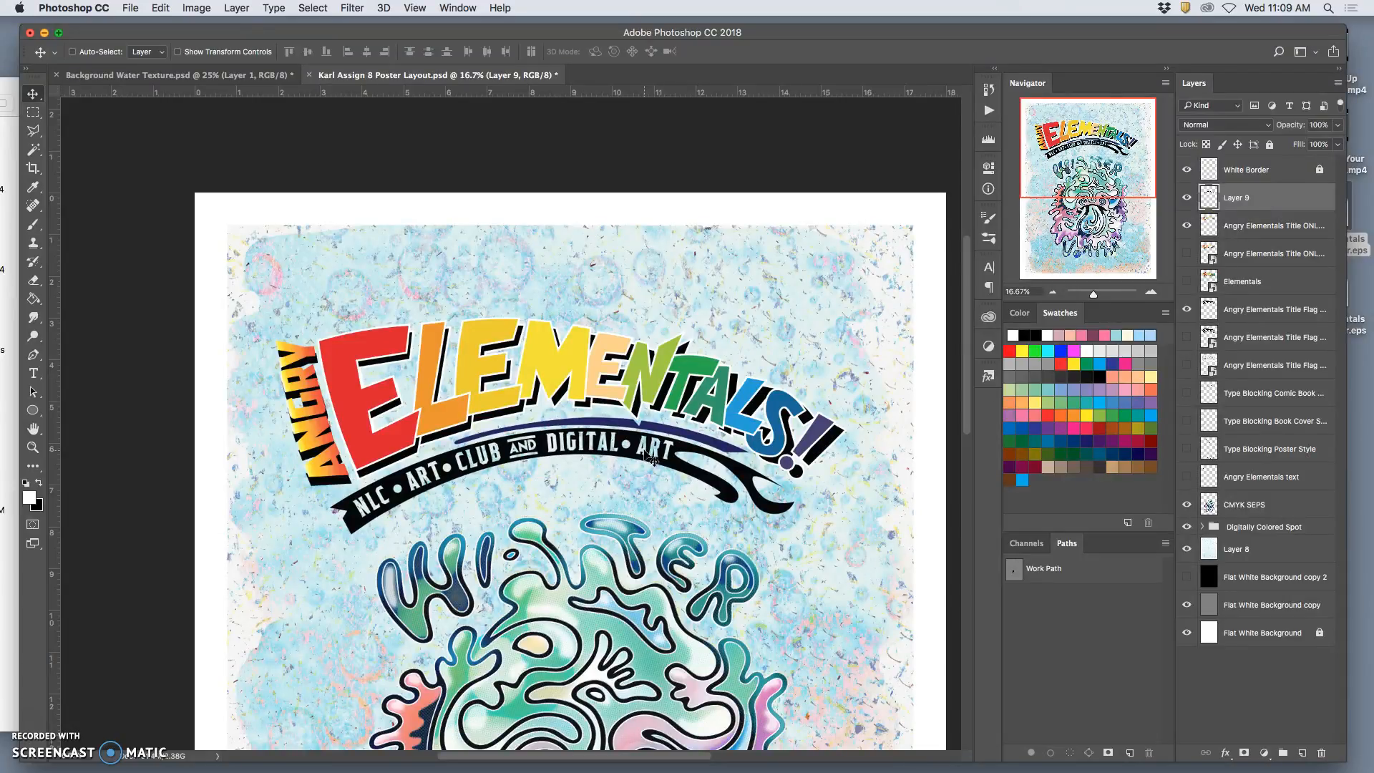
pyautogui.hotkey('shift', 'Up')
pyautogui.hotkey('shift', 'Left')
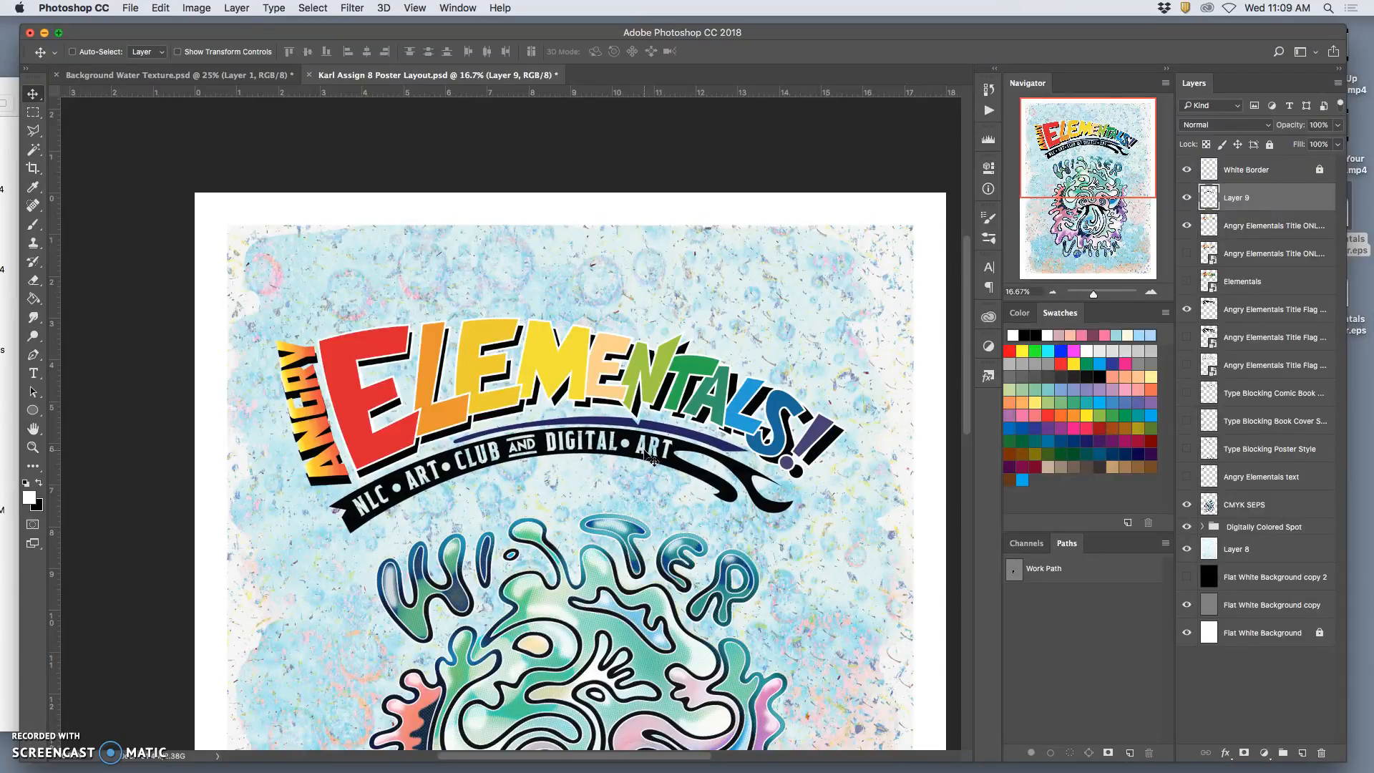